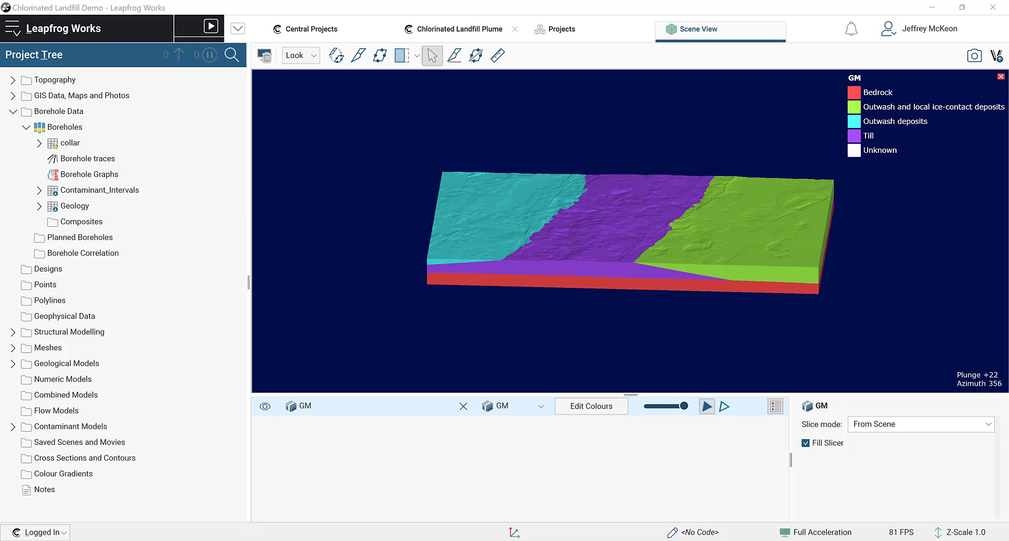
- Create a new evaluation of the Water Table model on the boreholes, with column Water_Table and table Water_Table_Evaluation
left_click(328, 120)
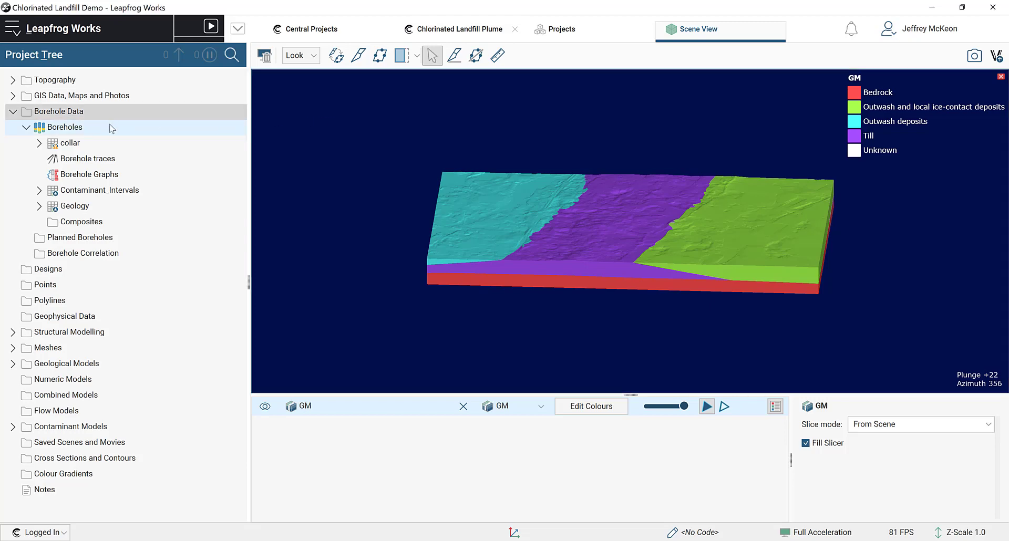
right_click(82, 132)
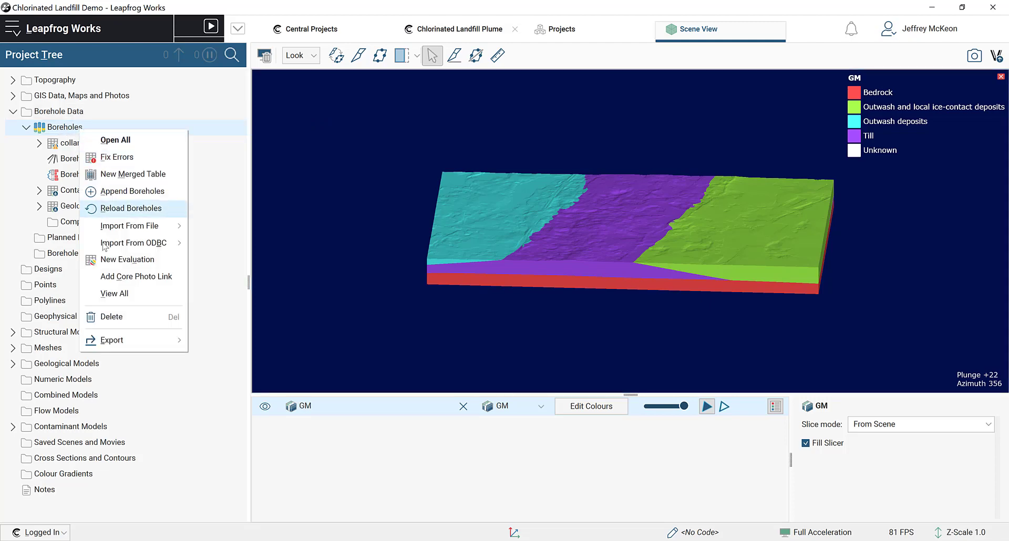
left_click(109, 261)
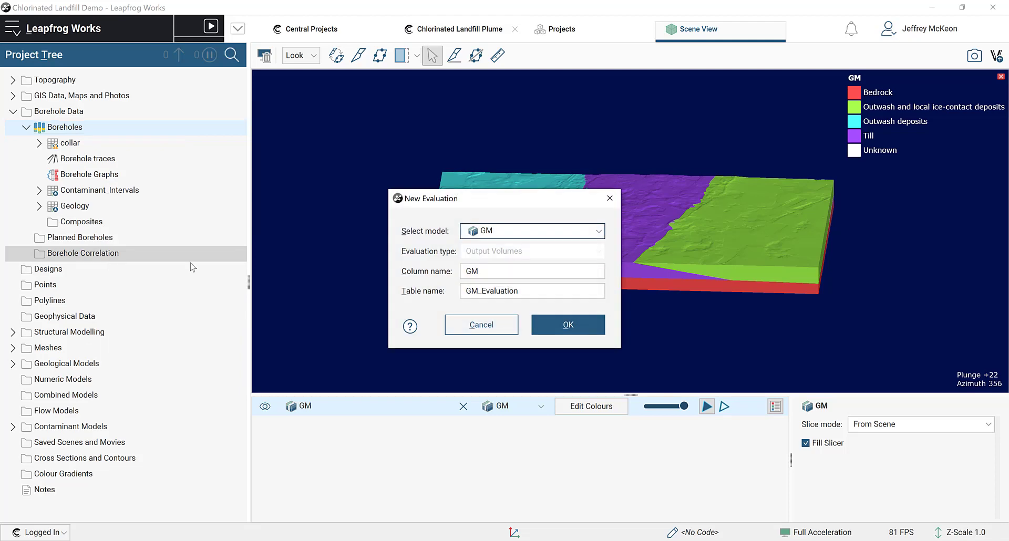
left_click(511, 237)
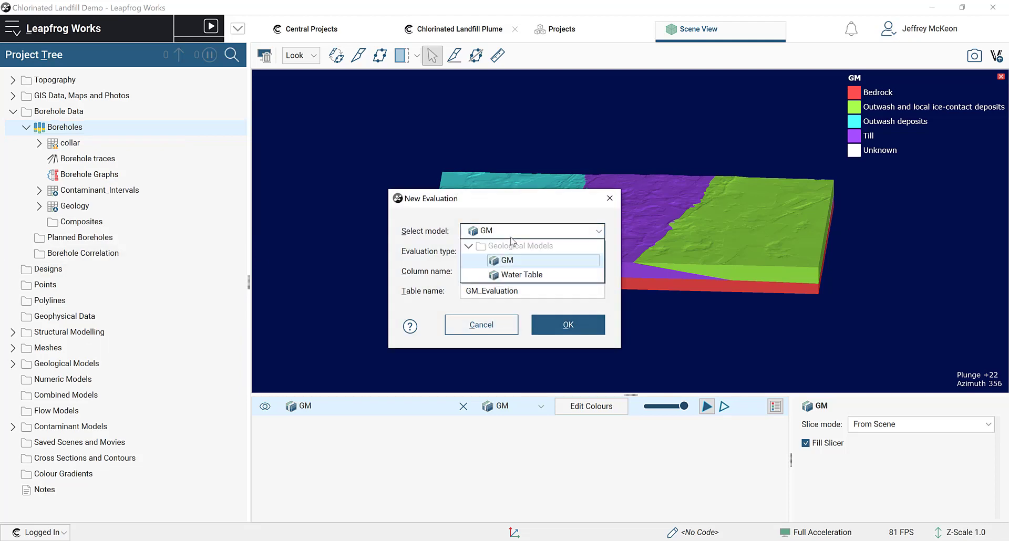
left_click(522, 274)
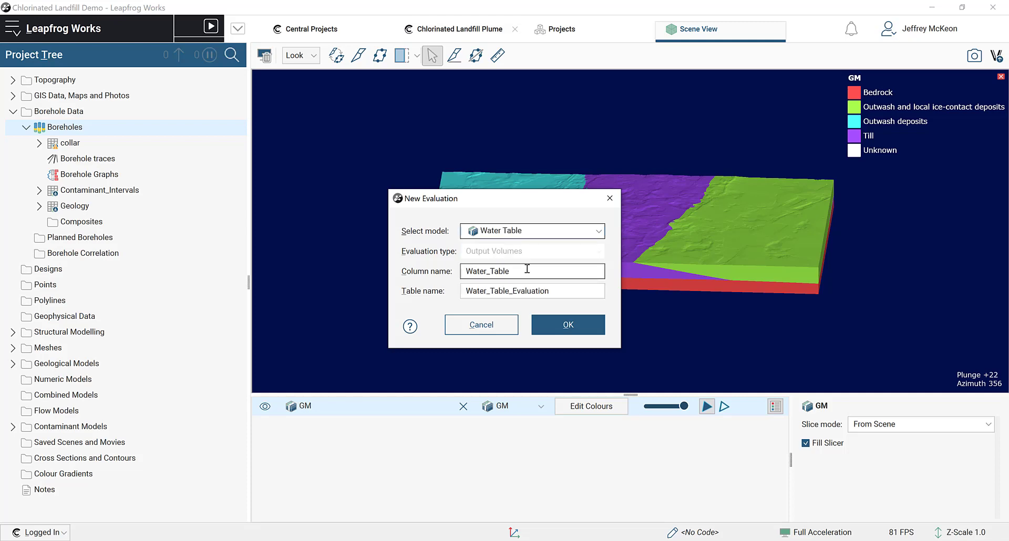
left_click(565, 326)
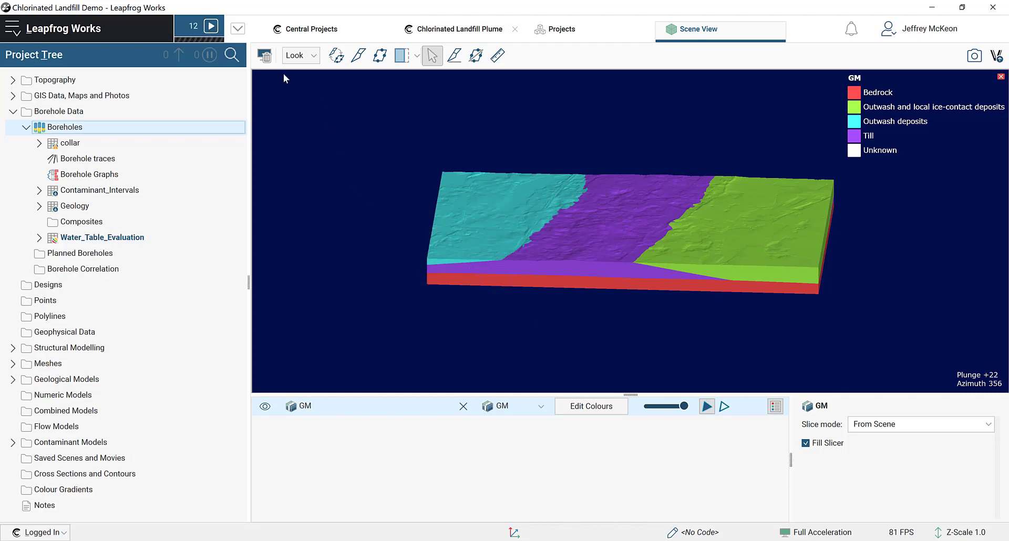
- Clear the scene and display the Water_Table_Evaluation table to view its intervals along the boreholes
left_click(270, 58)
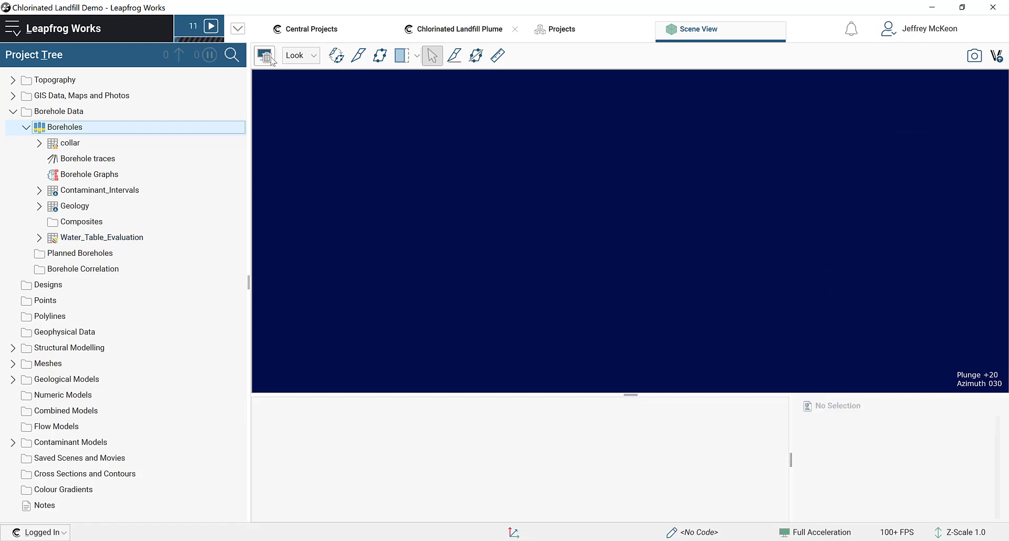
left_click(116, 241)
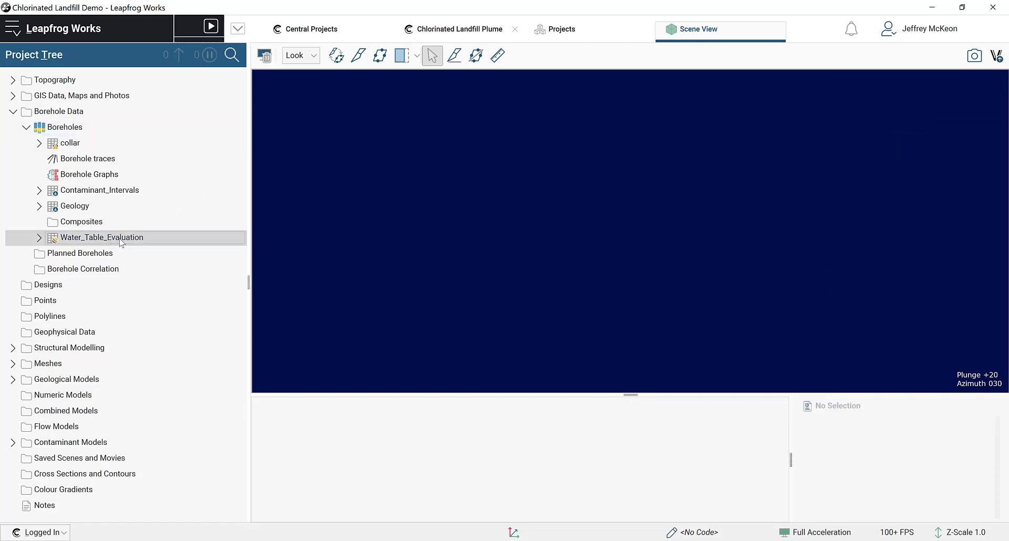
left_click_drag(117, 241, 500, 276)
left_click_drag(665, 266, 621, 241)
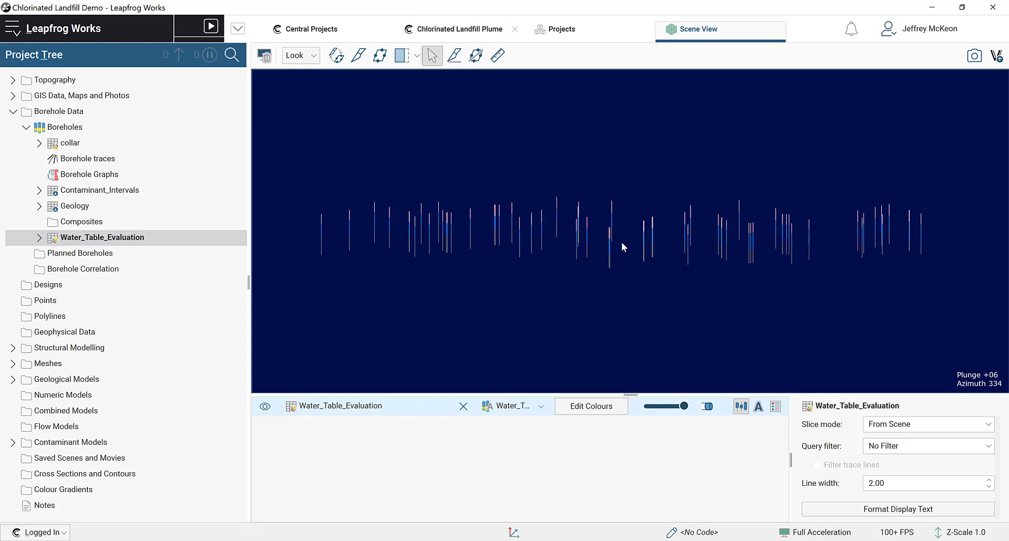
- Add the borehole traces to the scene and hide Water_Table_Evaluation
left_click(174, 157)
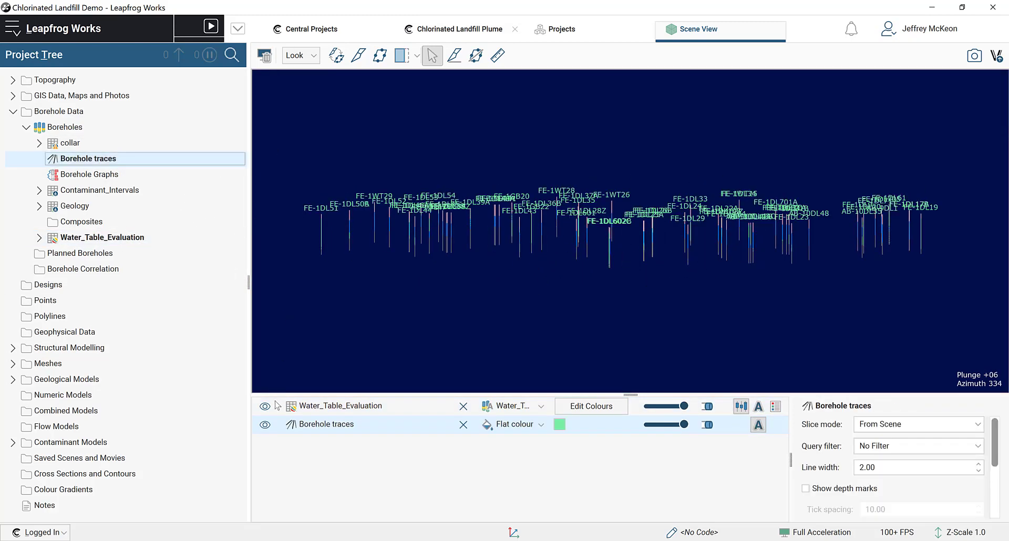
left_click(265, 405)
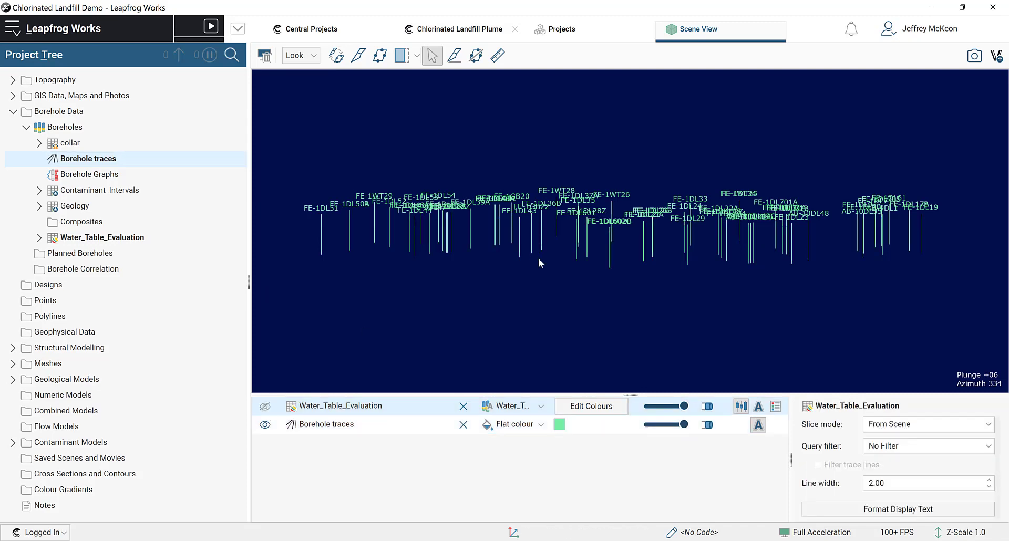
left_click_drag(538, 257, 670, 247)
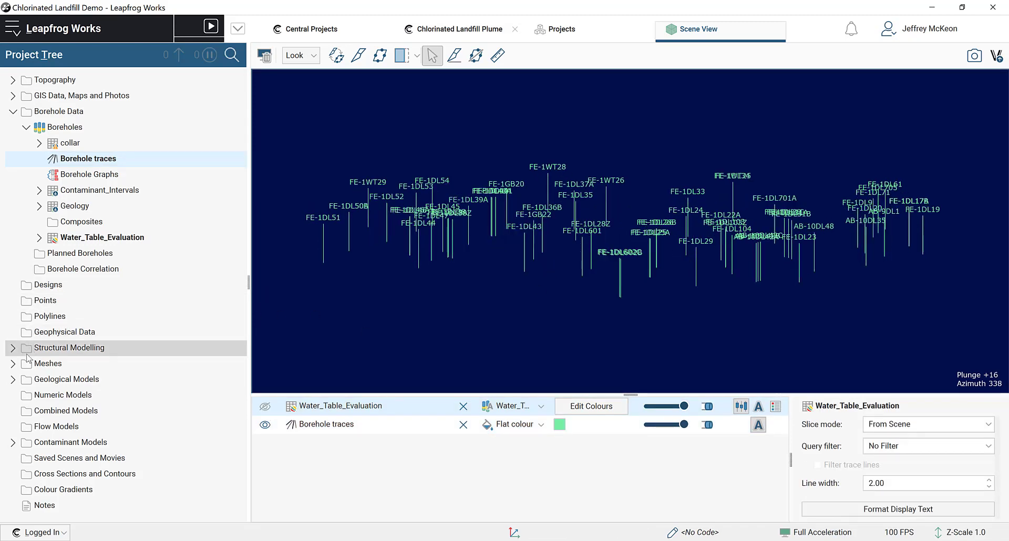
- Add the Water Table geological model to the scene and inspect its layers from the side and above
left_click(13, 379)
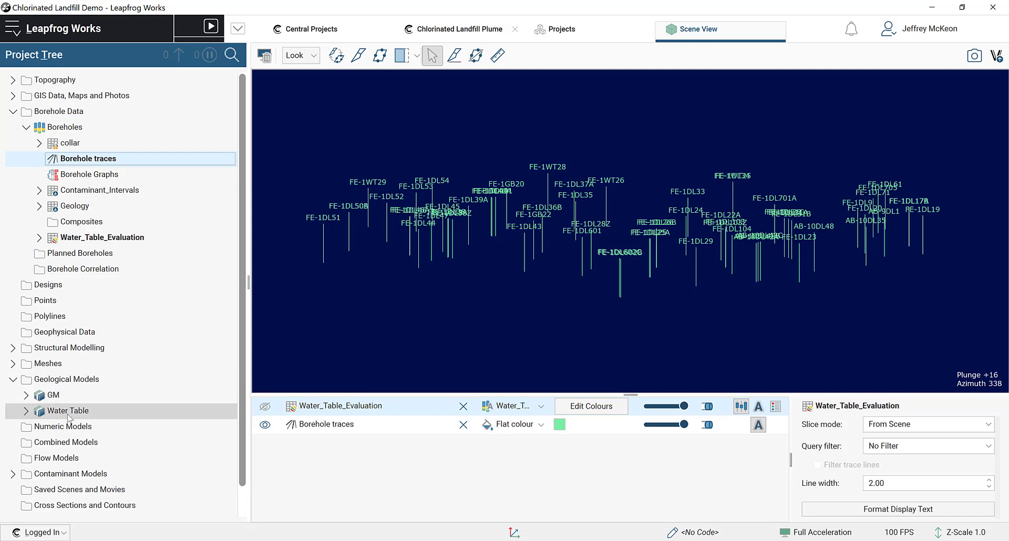
left_click_drag(67, 412, 686, 289)
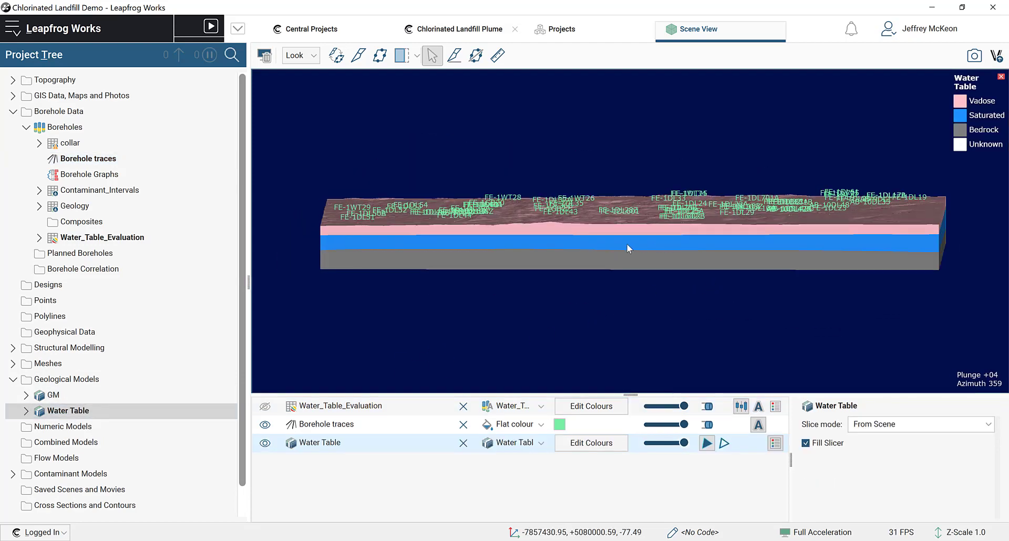
left_click_drag(612, 245, 557, 212)
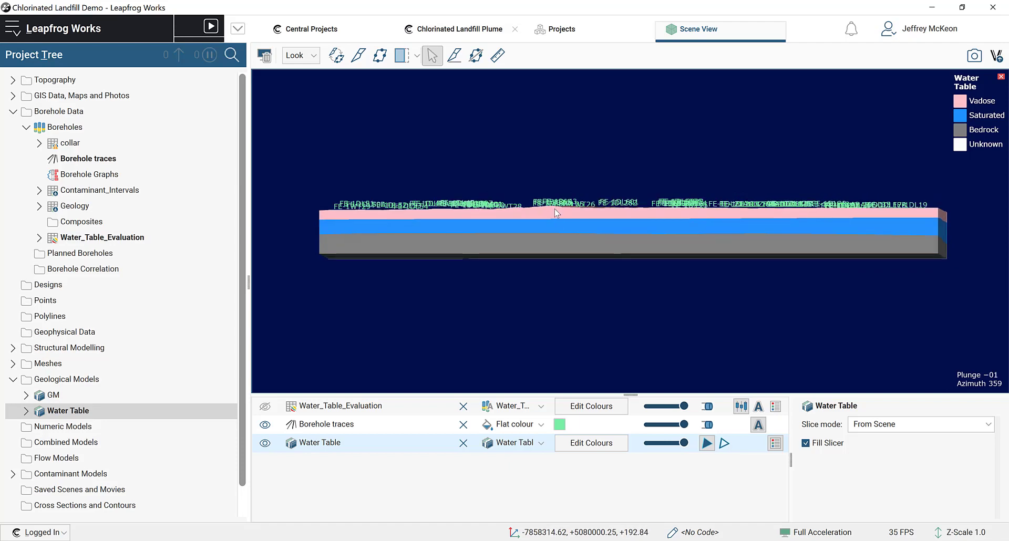
left_click_drag(558, 283, 555, 320)
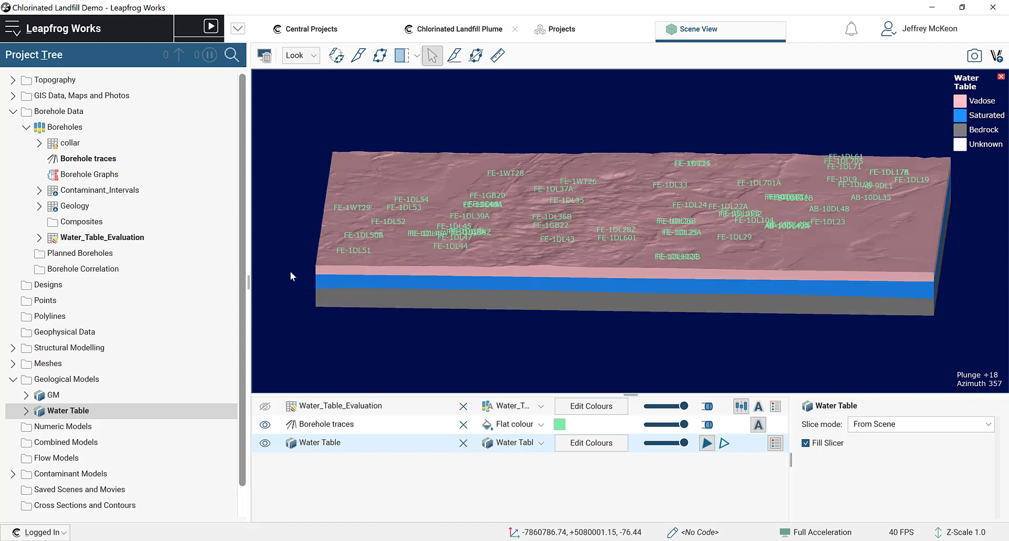
- Clear the scene and display only Water_Table_Evaluation with its legend
left_click(264, 55)
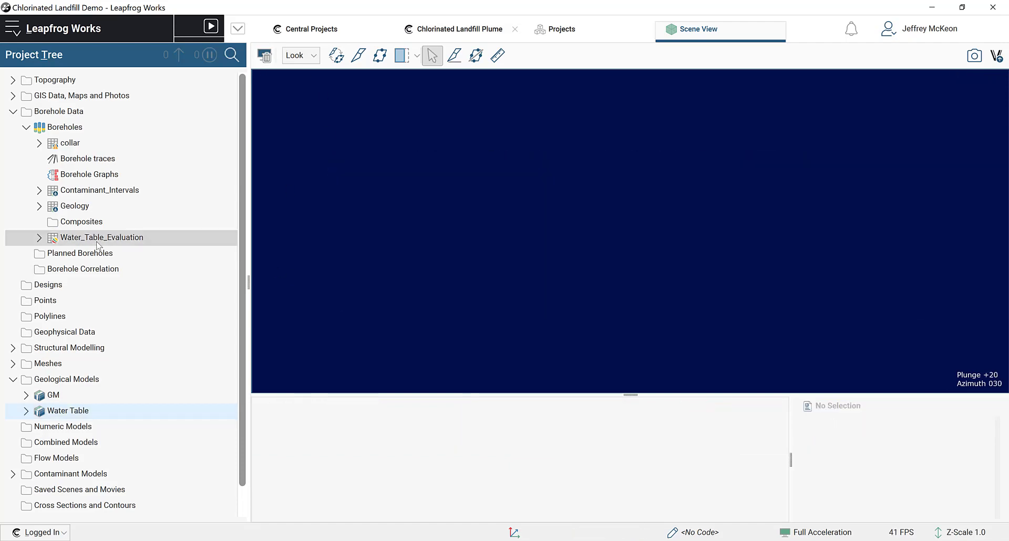
left_click_drag(98, 246, 410, 271)
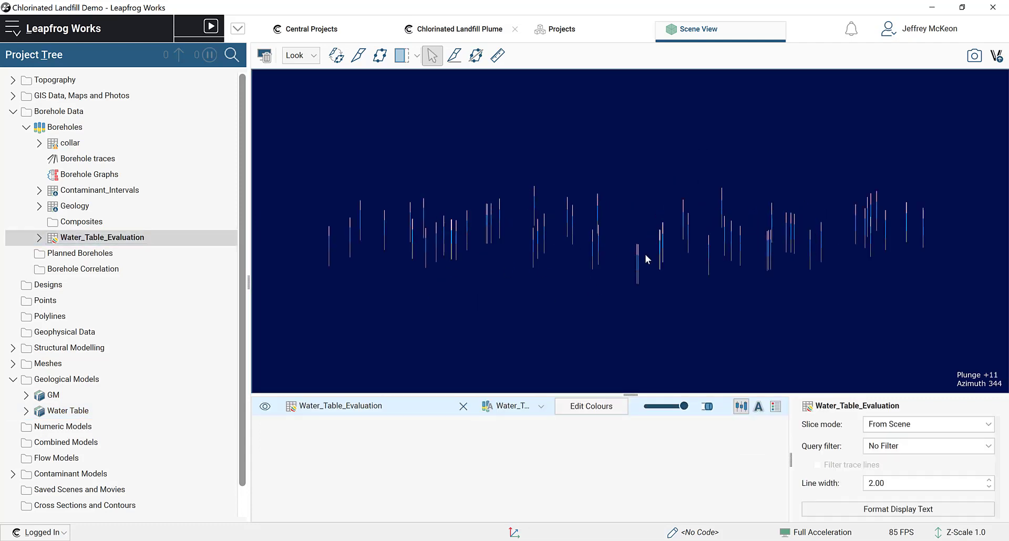
left_click_drag(645, 254, 386, 209)
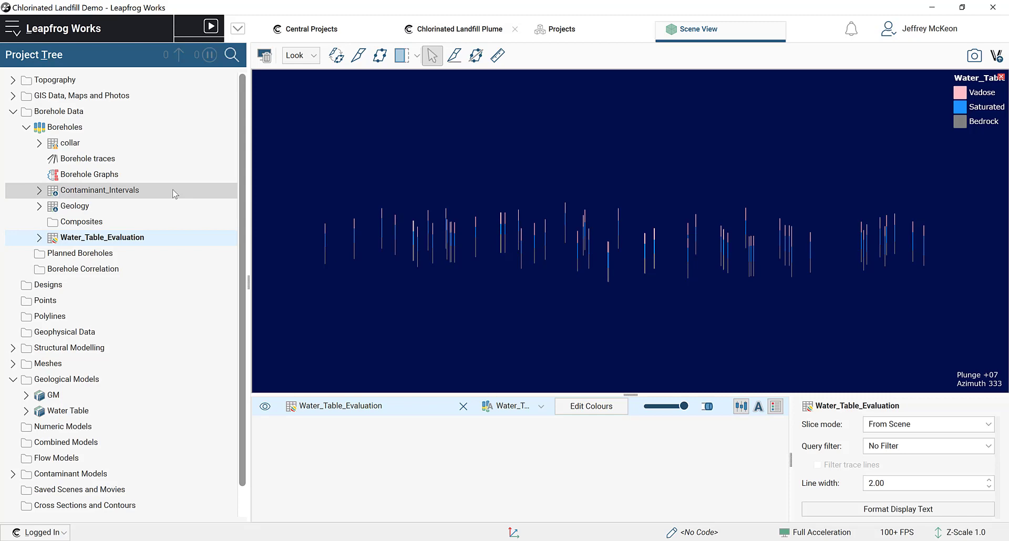
- Create the borehole merged table Merged_Table_1 from all columns of Contaminant_Intervals, Geology and Water_Table_Evaluation
left_click(95, 128)
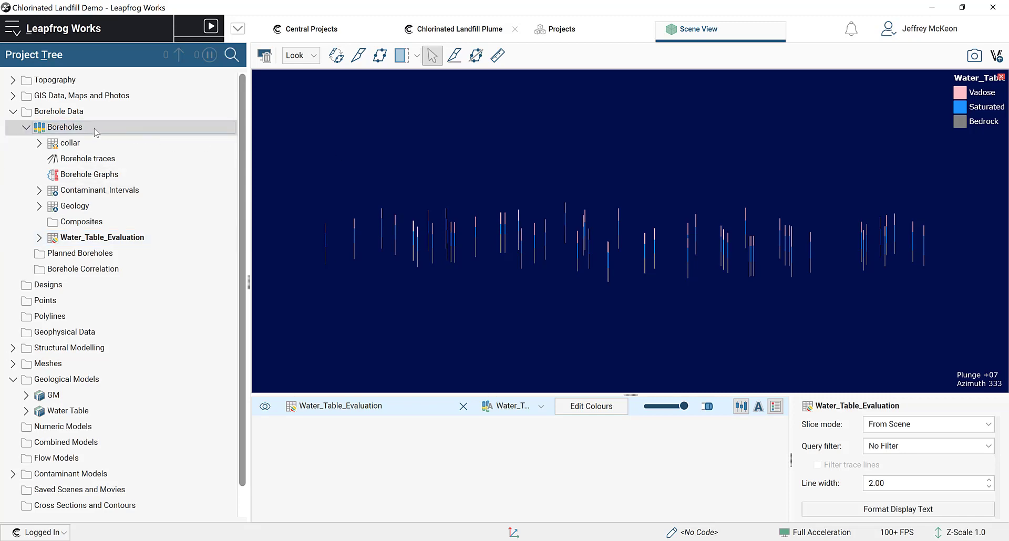
right_click(95, 128)
left_click(142, 171)
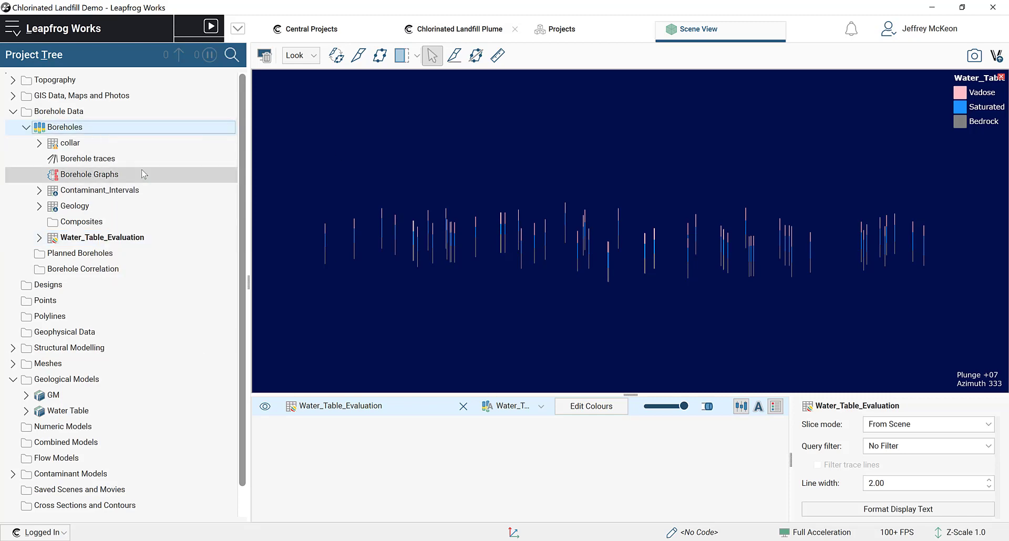
left_click(402, 211)
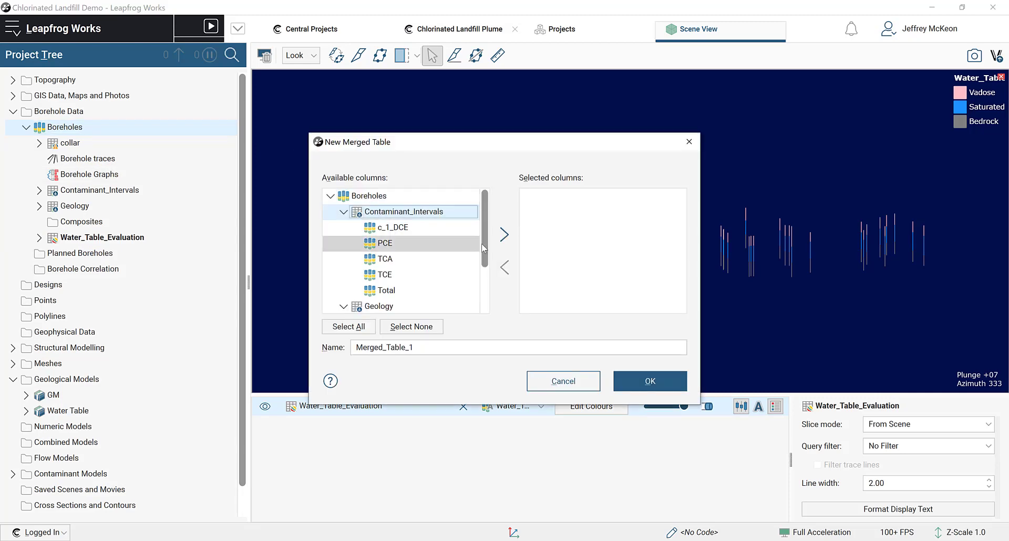
left_click(502, 241)
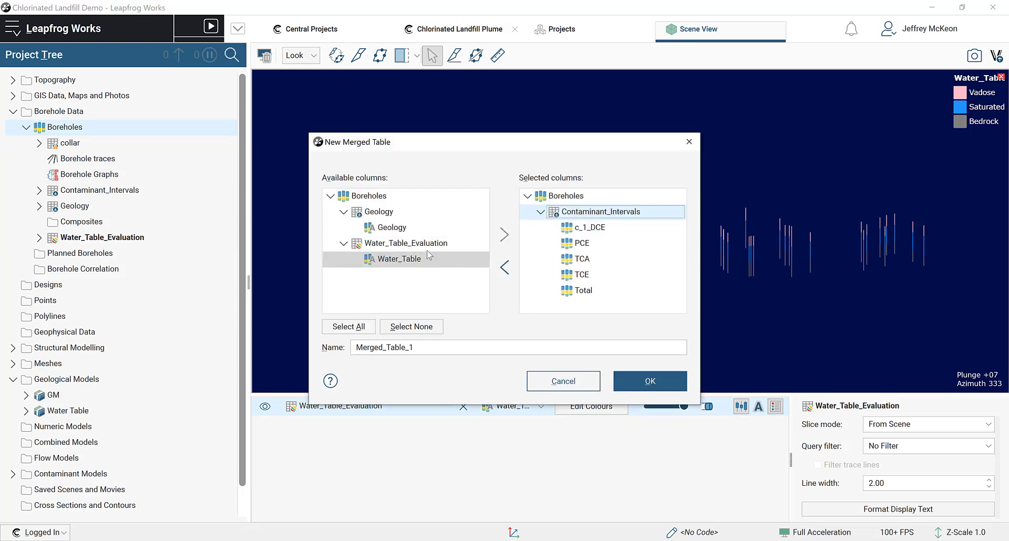
left_click(408, 213)
left_click(503, 234)
left_click(399, 211)
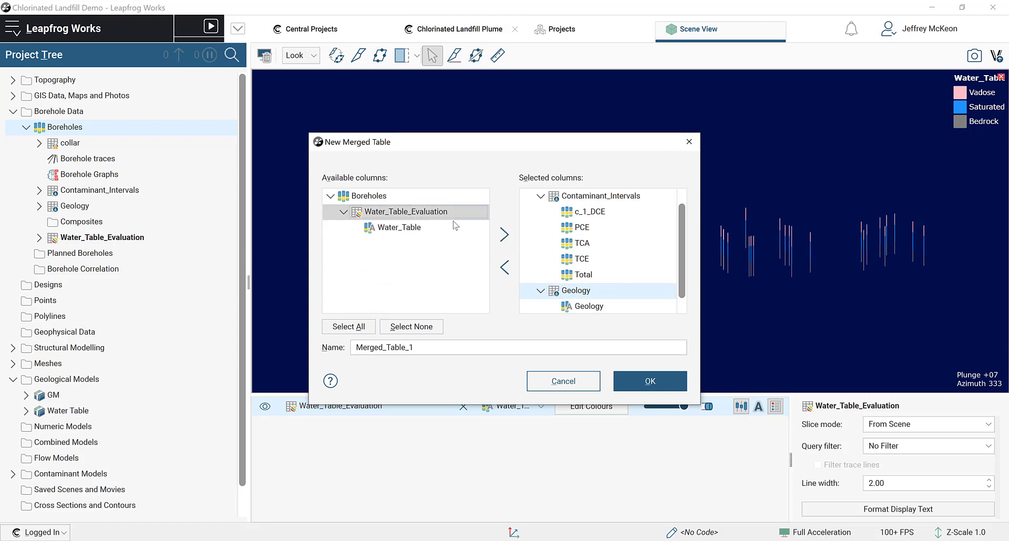
left_click(503, 234)
scroll(563, 245, "up", 1)
scroll(564, 244, "down", 2)
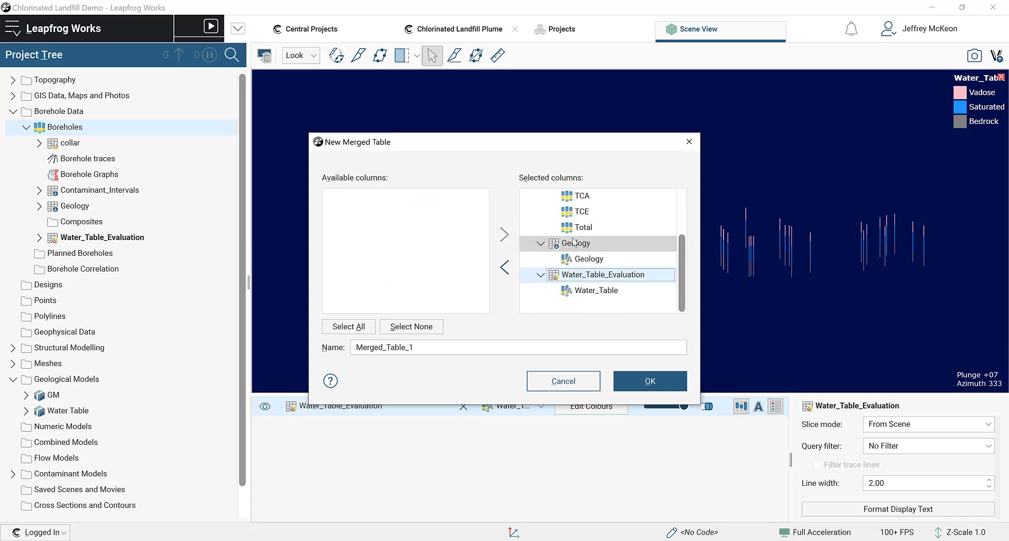
left_click(657, 387)
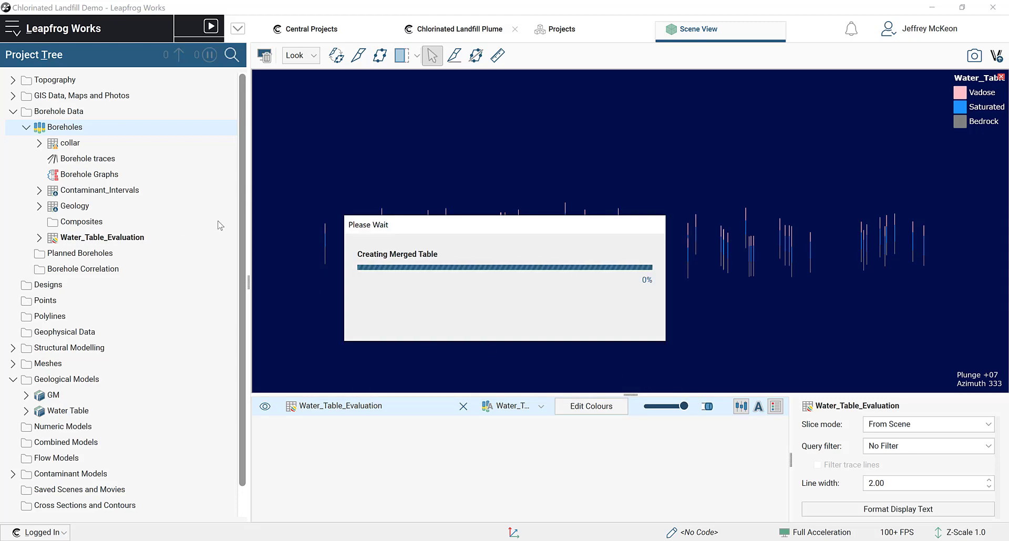
- Open Merged_Table_1, examine its contaminant, Geology and Water_Table values for row 3, and close the table
left_click(95, 238)
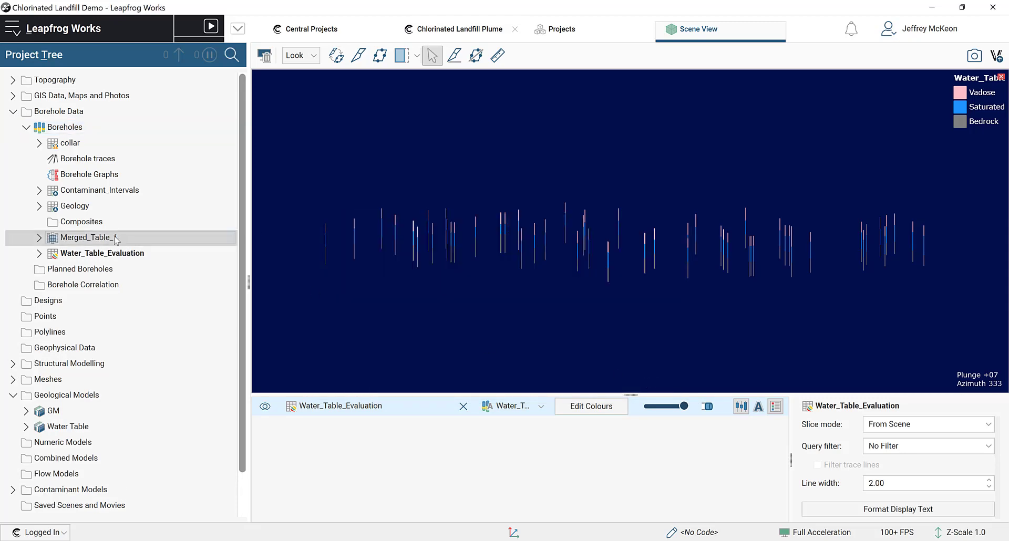
double_click(95, 238)
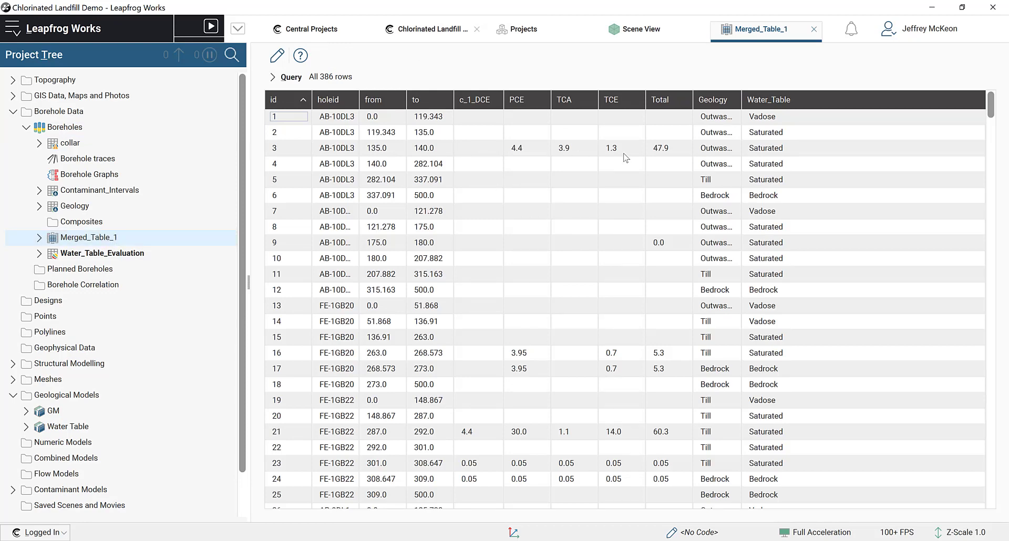
left_click(673, 258)
left_click(678, 151)
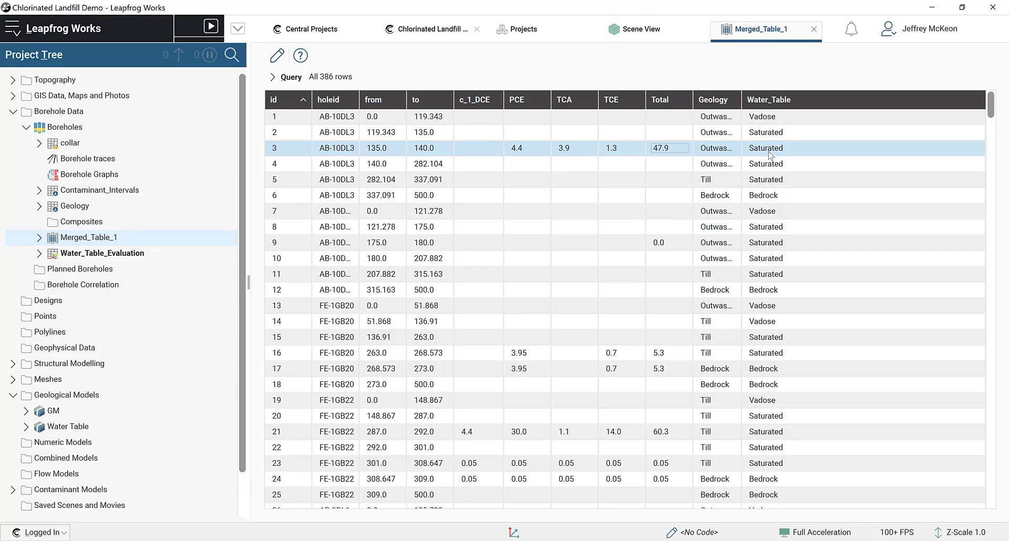
left_click(815, 30)
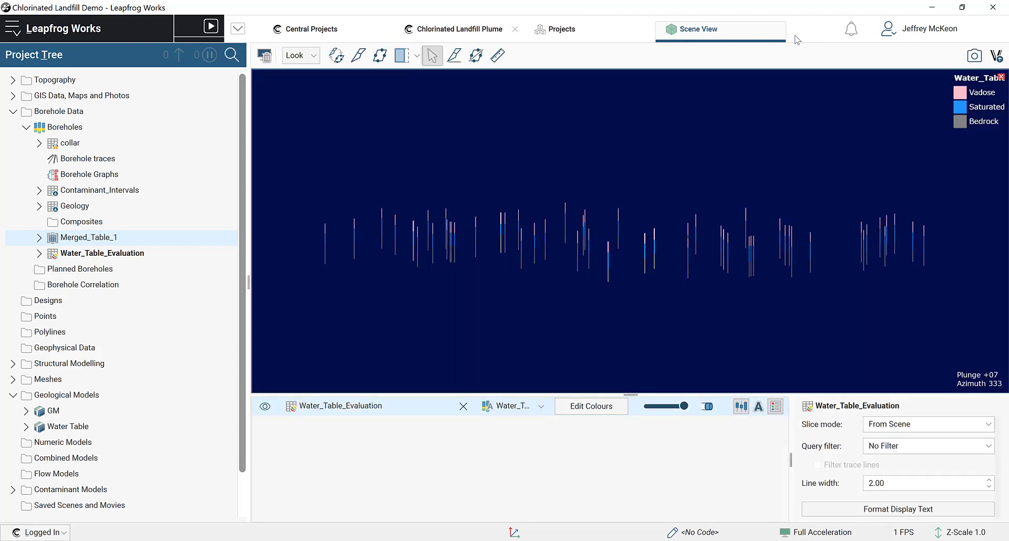
- Open the statistics for the Total column of Merged_Table_1 and show the histogram of the log
left_click_drag(703, 201, 728, 224)
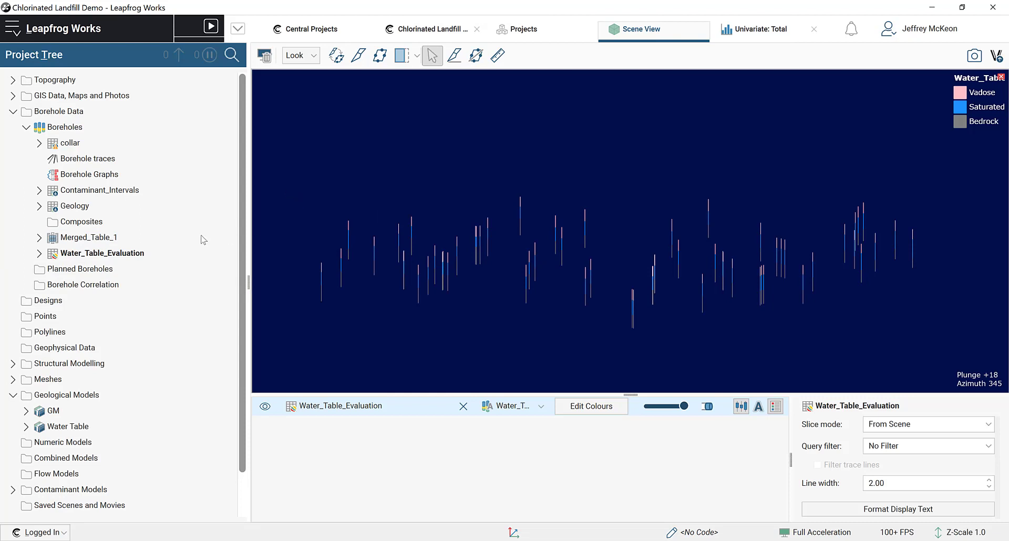
left_click(39, 238)
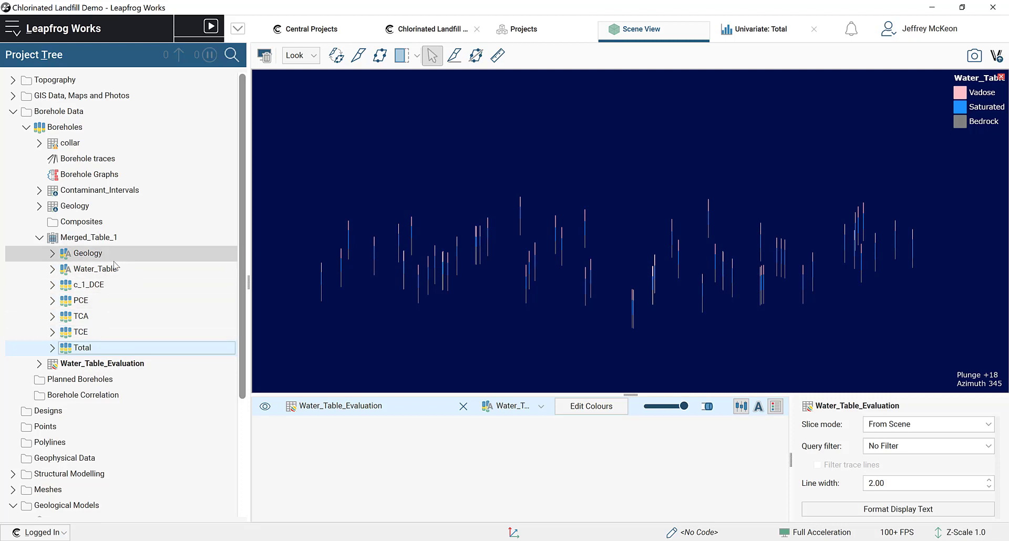
right_click(100, 353)
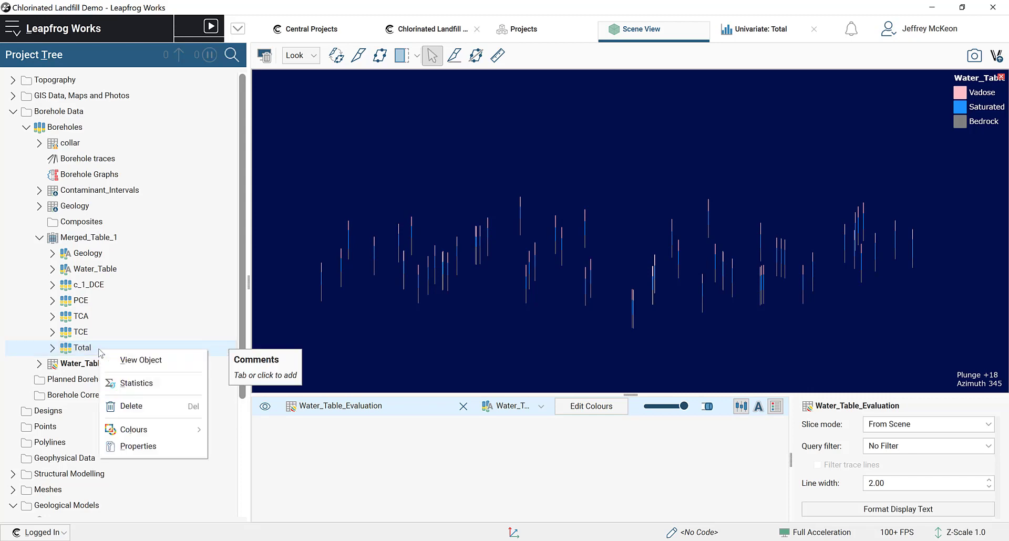
left_click(129, 384)
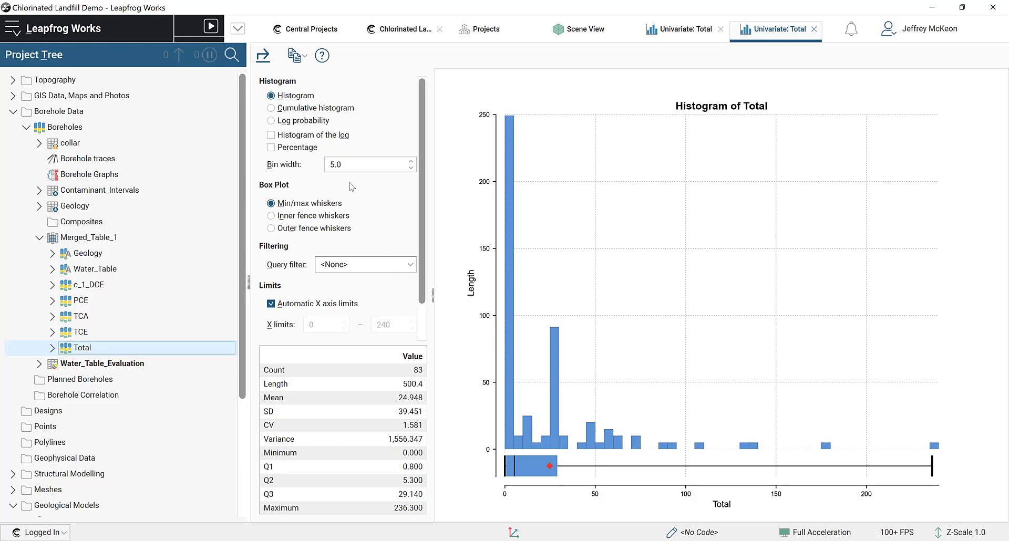
left_click(271, 135)
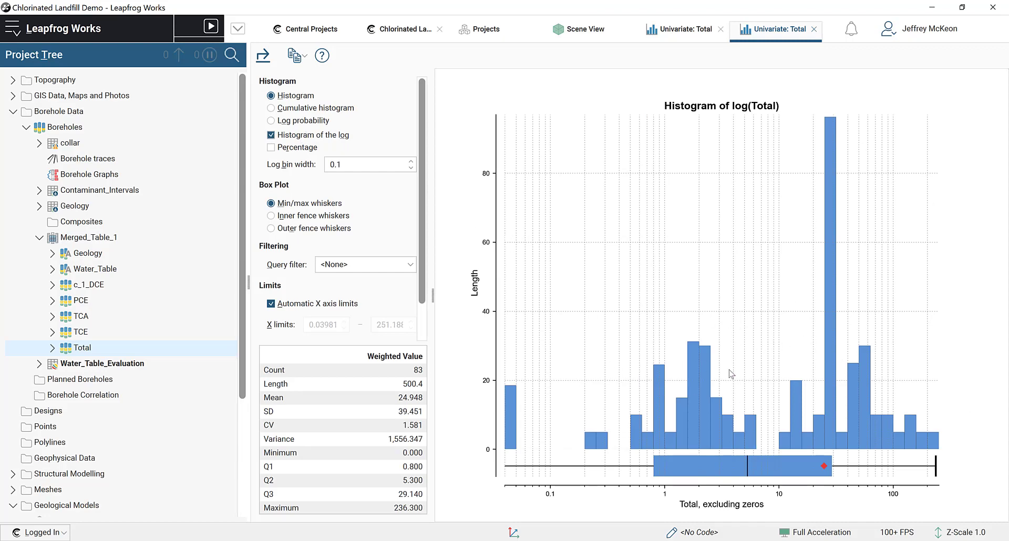
- Show the Total histogram as percentages and detach it into a floating window beside the 3D scene
left_click(271, 148)
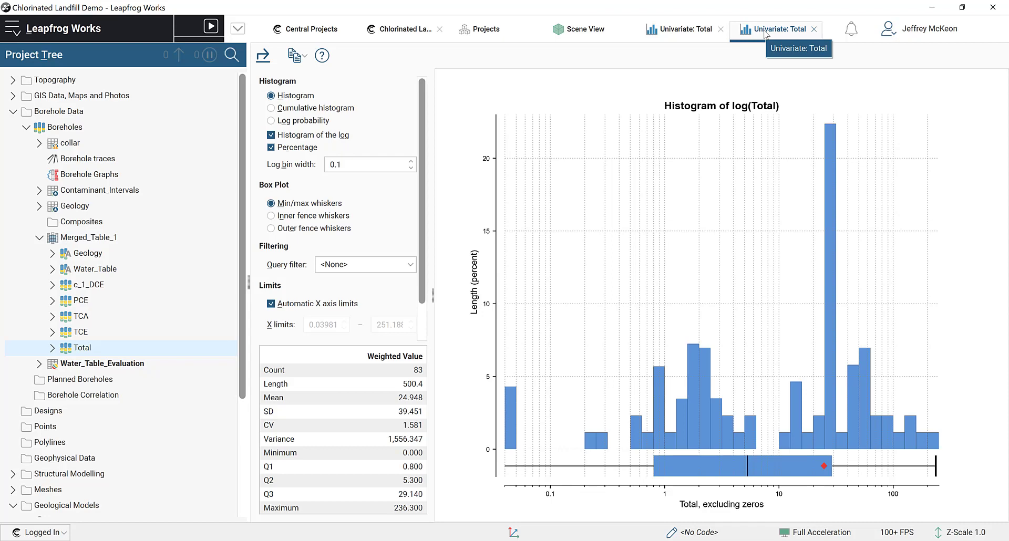
left_click_drag(765, 33, 524, 112)
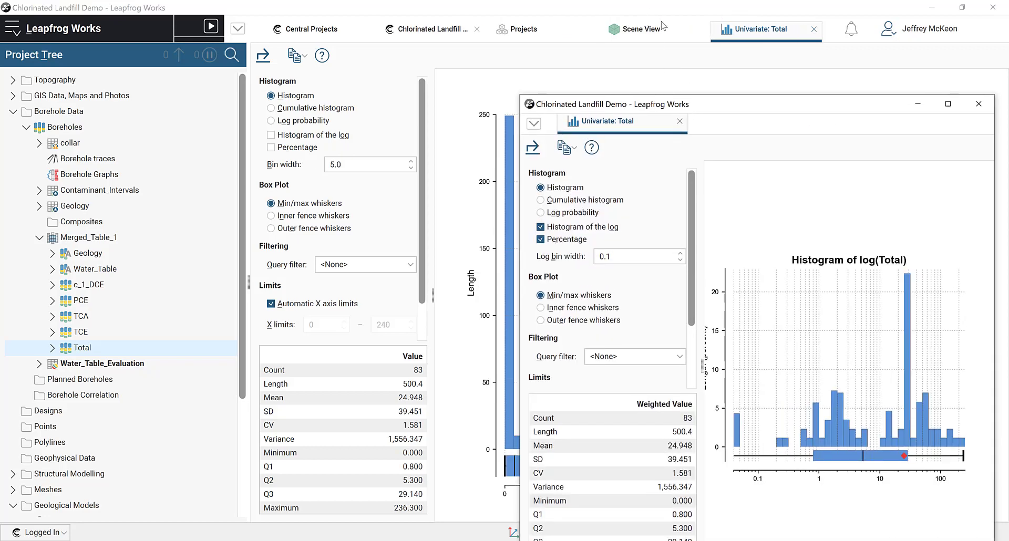
left_click(662, 29)
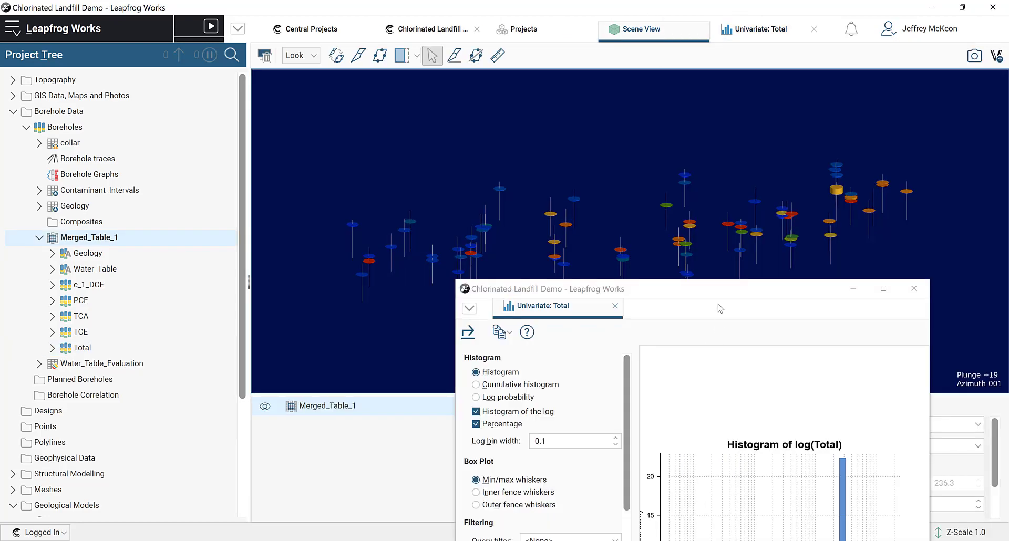
left_click(719, 295)
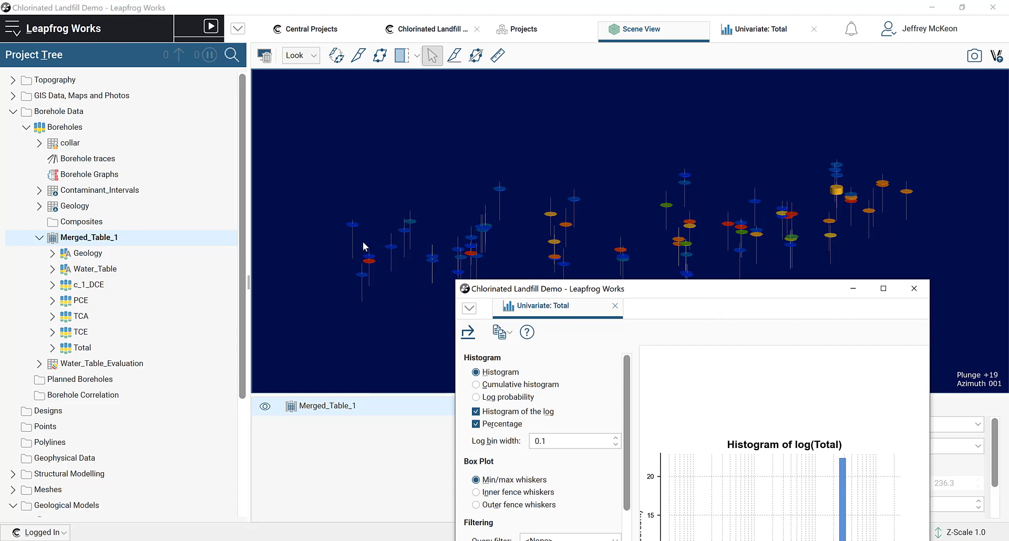
left_click_drag(363, 243, 259, 85)
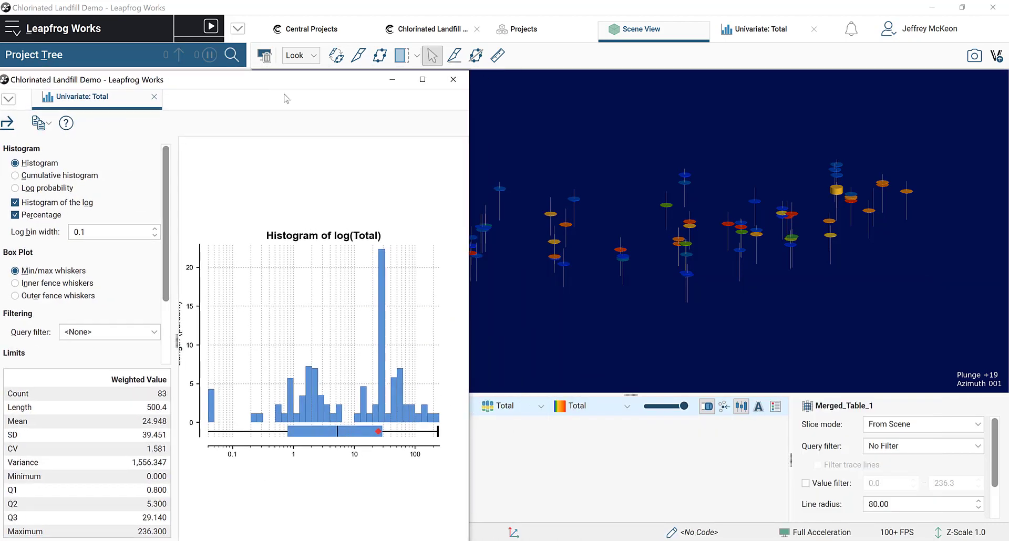
- Set the scene's Z axis scale to 5 times the X and Y axes
left_click(961, 532)
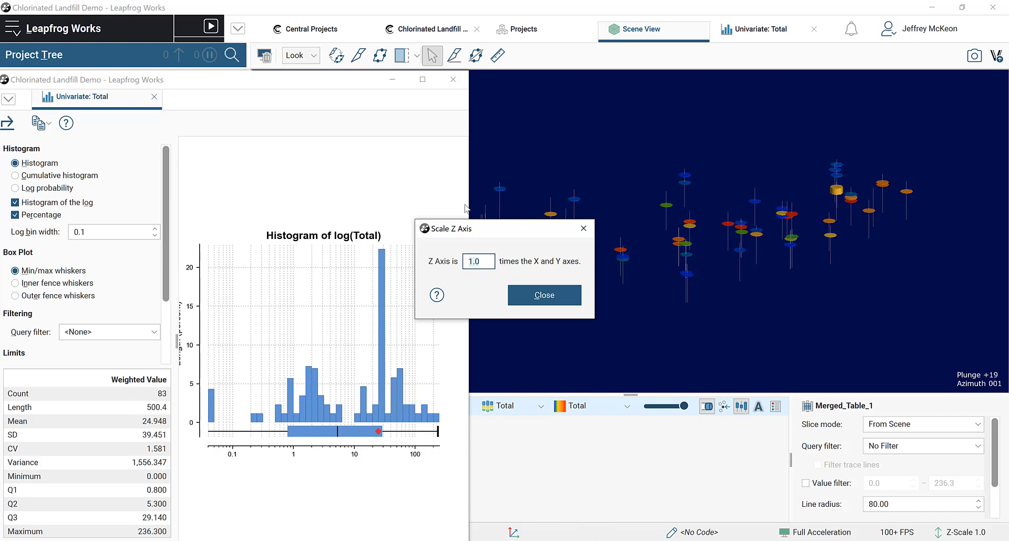
left_click(582, 229)
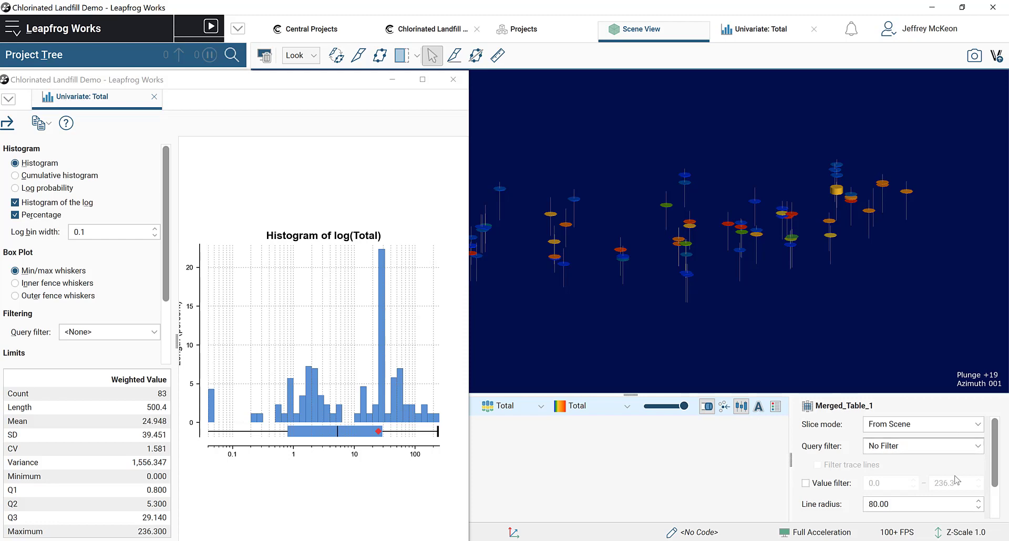
left_click(965, 534)
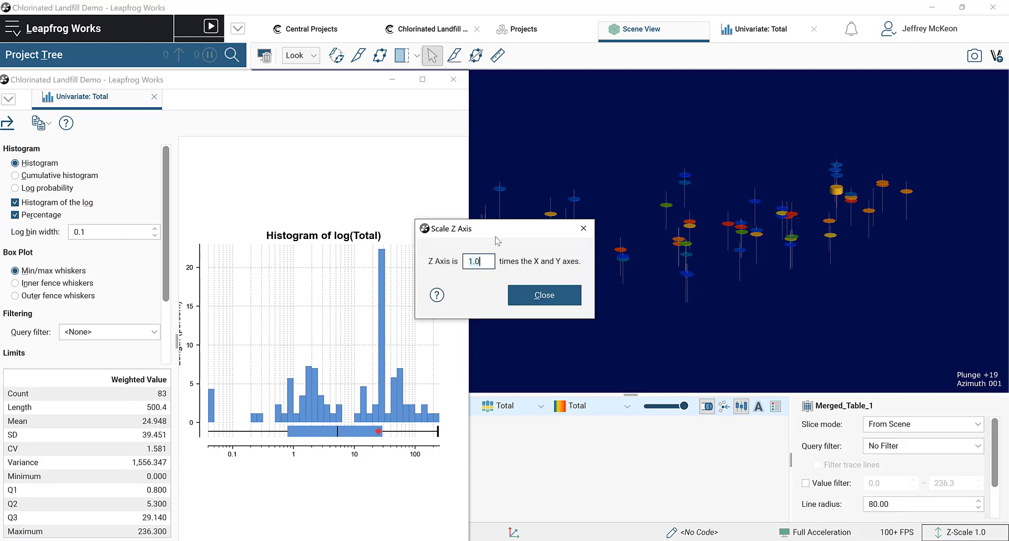
key("BackSpace")
key("BackSpace")
key("BackSpace")
type("5")
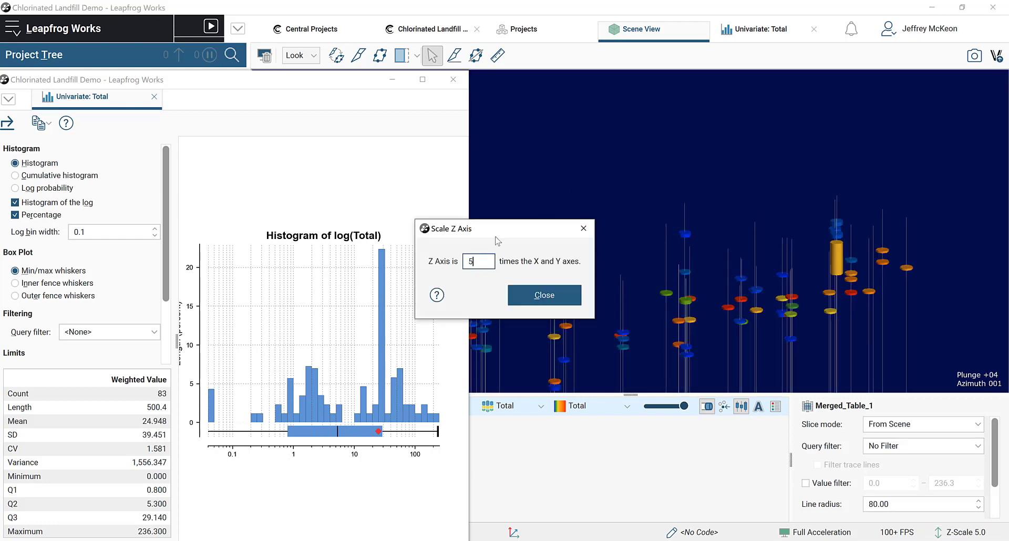
left_click(544, 295)
left_click_drag(616, 280, 695, 240)
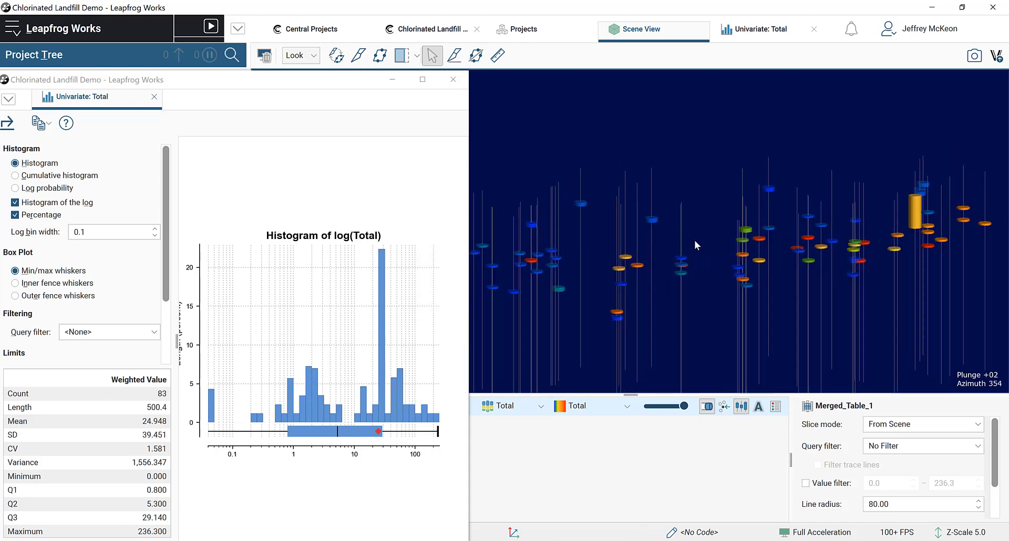
scroll(545, 158, "down", 3)
- Select the highest Total histogram bins one at a time, down to the bin starting at 100, and inspect the matching intervals in the scene
left_click(361, 84)
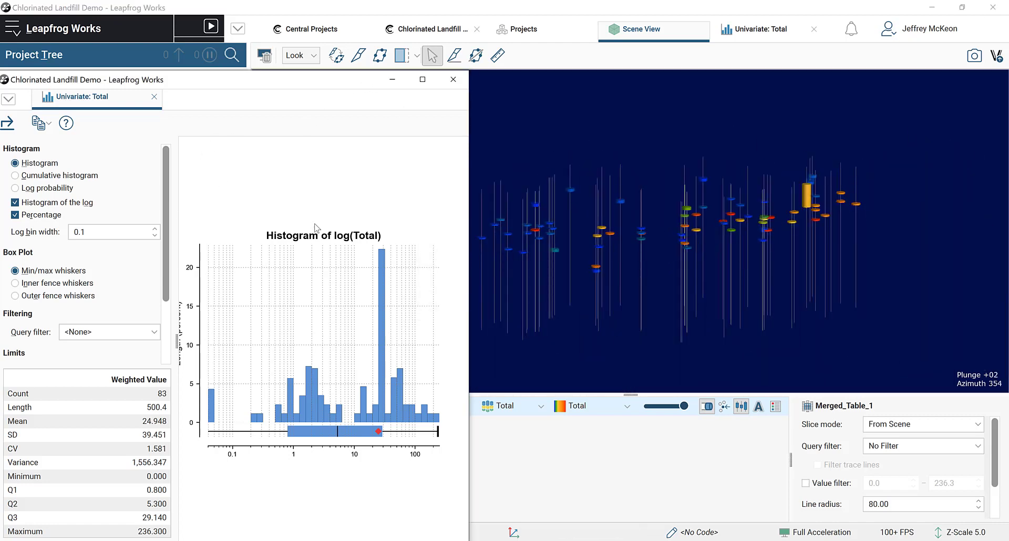
mouse_move(364, 87)
left_mouse_down()
mouse_move(341, 228)
mouse_move(373, 214)
mouse_move(408, 135)
mouse_move(362, 70)
left_mouse_up()
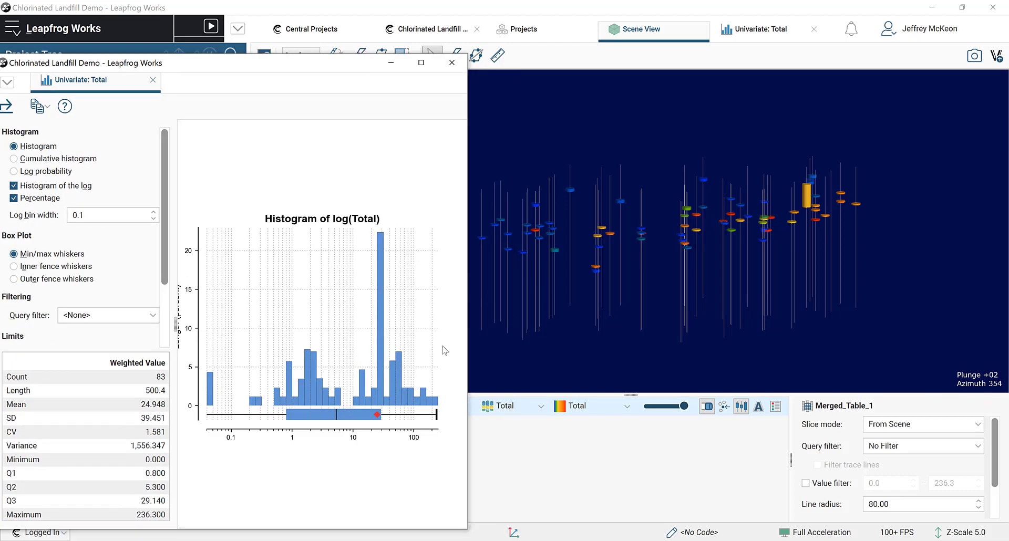
left_click(435, 404)
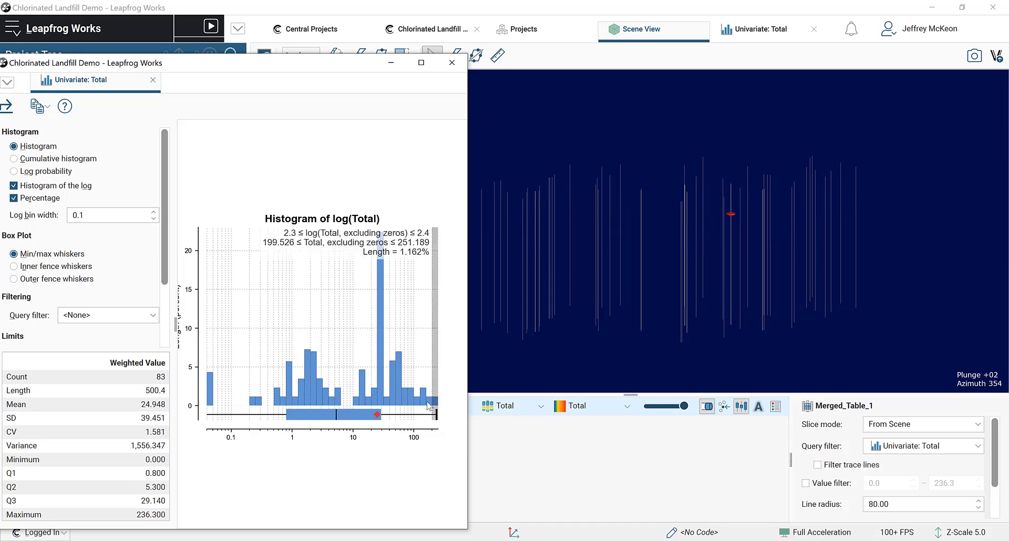
left_click(424, 398)
left_click(421, 402)
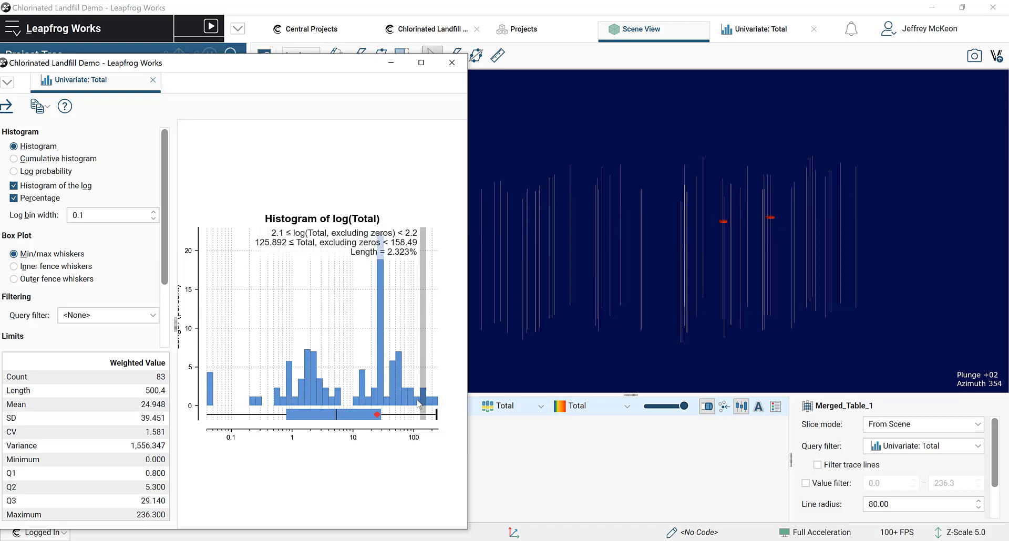
left_click(418, 403)
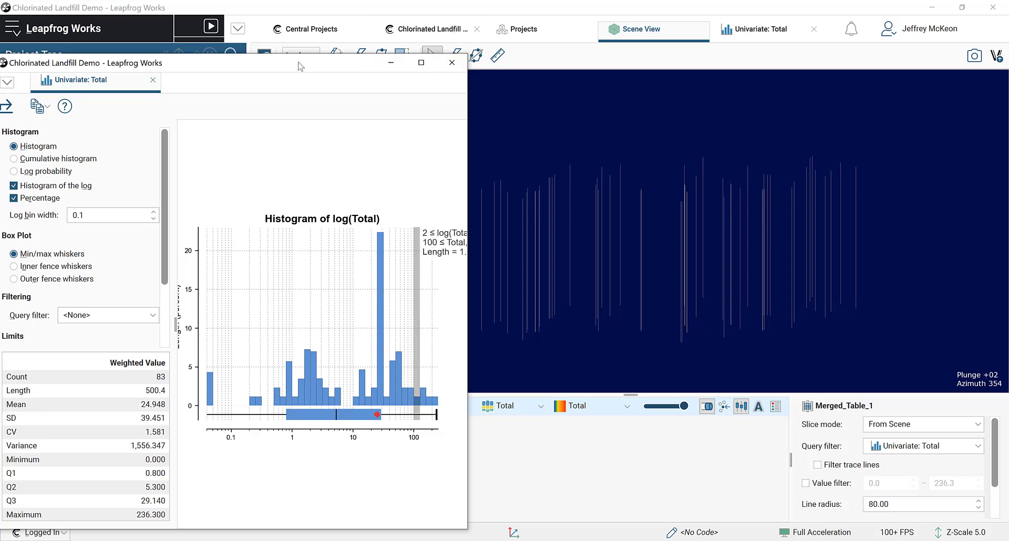
left_click_drag(298, 62, 234, 57)
right_click_drag(594, 227, 687, 218)
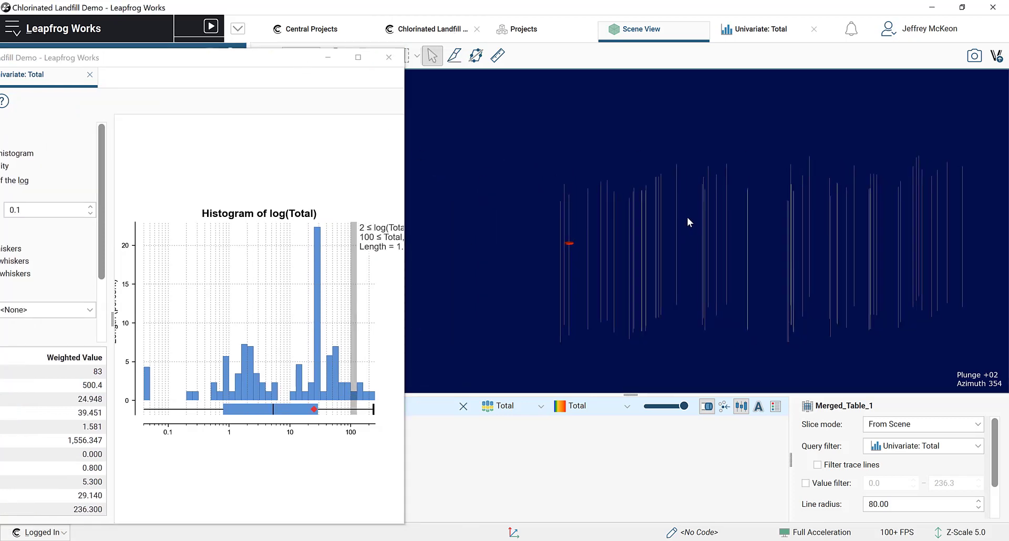
mouse_move(691, 268)
left_mouse_down()
mouse_move(727, 249)
mouse_move(524, 309)
left_mouse_up()
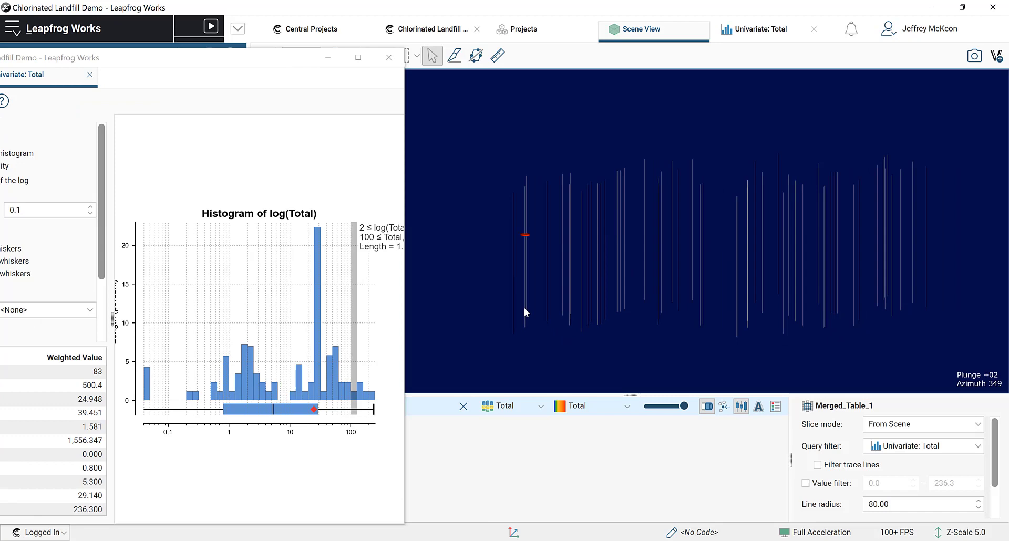
- Select the histogram range of Total from about 63 to 251 and examine the filtered borehole intervals in the scene
left_click(372, 400)
left_click_drag(368, 400, 345, 402)
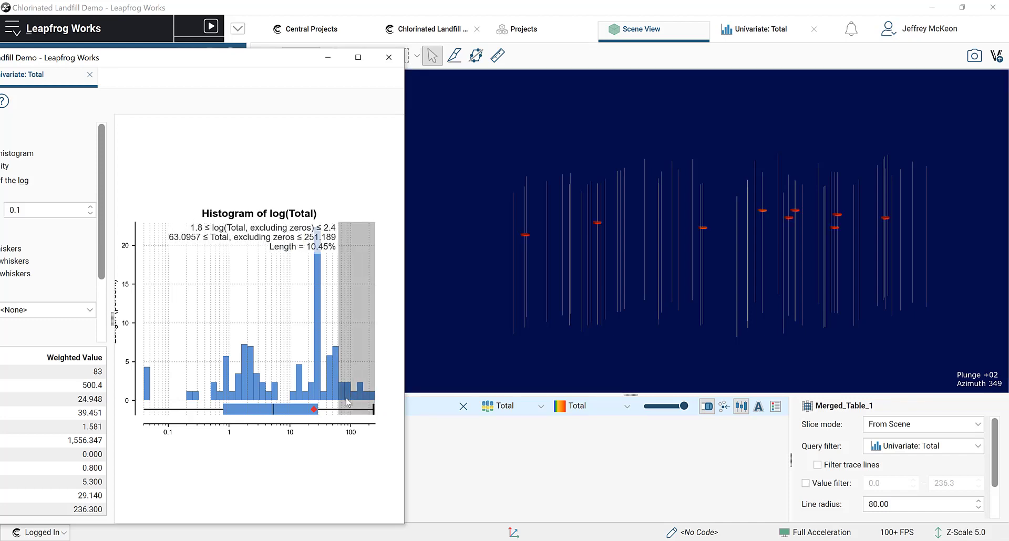
left_click_drag(342, 400, 341, 401)
left_click(699, 278)
left_click_drag(915, 195, 917, 226)
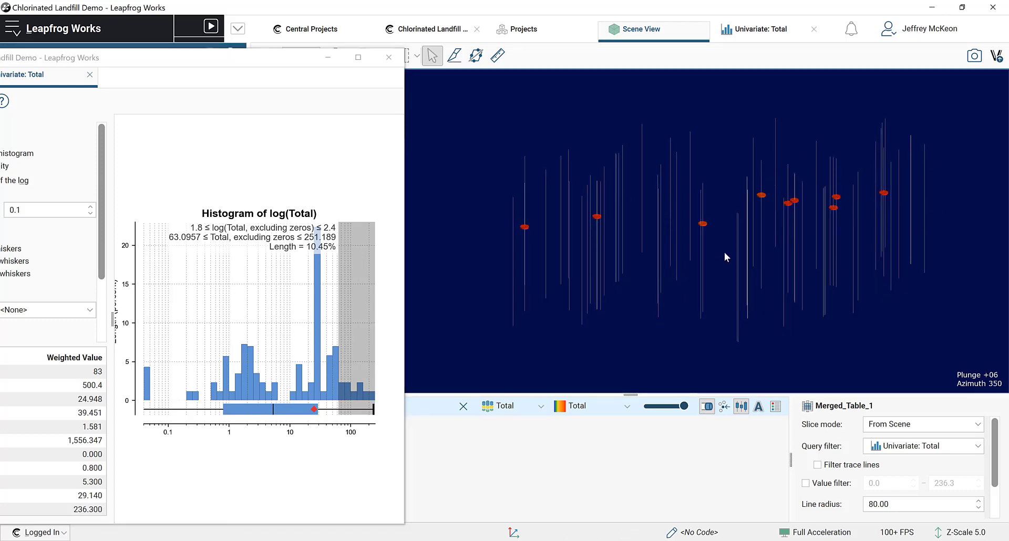
left_click_drag(751, 263, 728, 262)
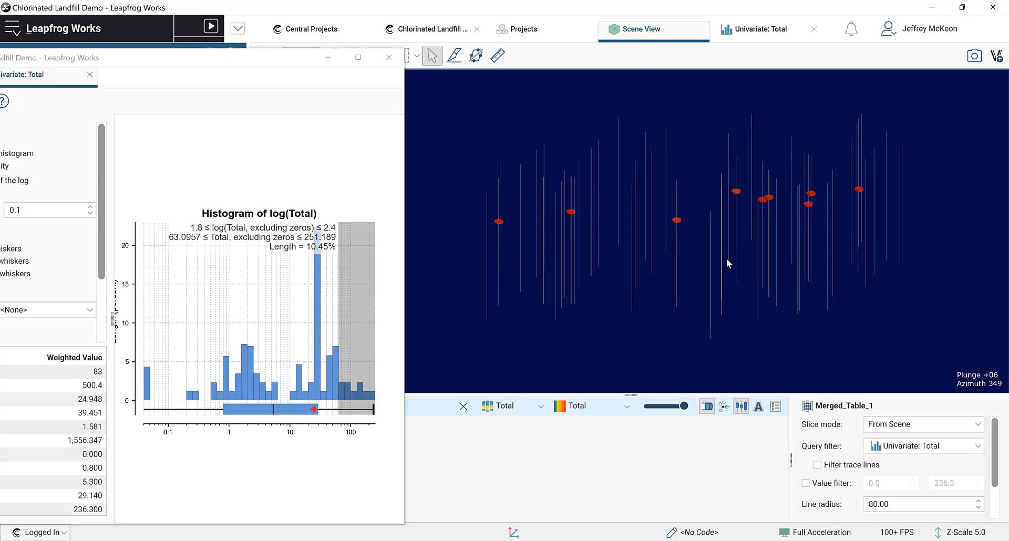
left_click_drag(718, 287, 721, 316)
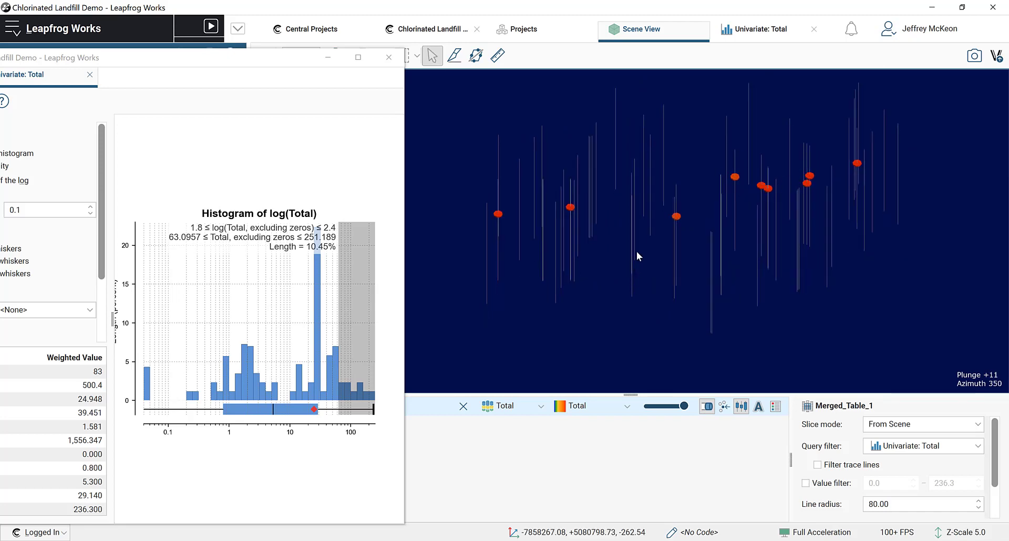
mouse_move(637, 256)
left_mouse_down()
mouse_move(653, 271)
mouse_move(638, 263)
left_mouse_up()
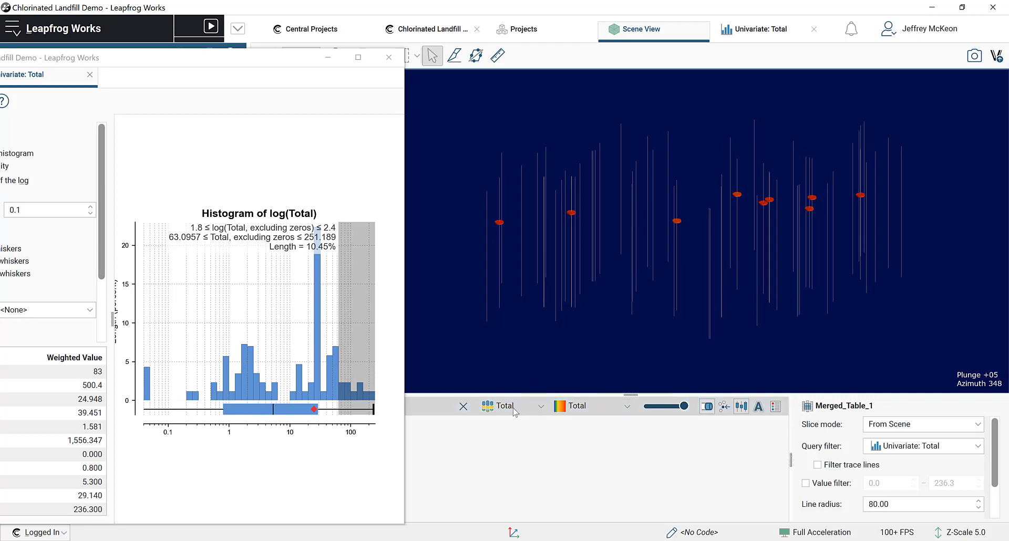
- Colour the Merged_Table_1 intervals by Water_Table, show the legend, and inspect which zones hold the high Total values
left_click(531, 408)
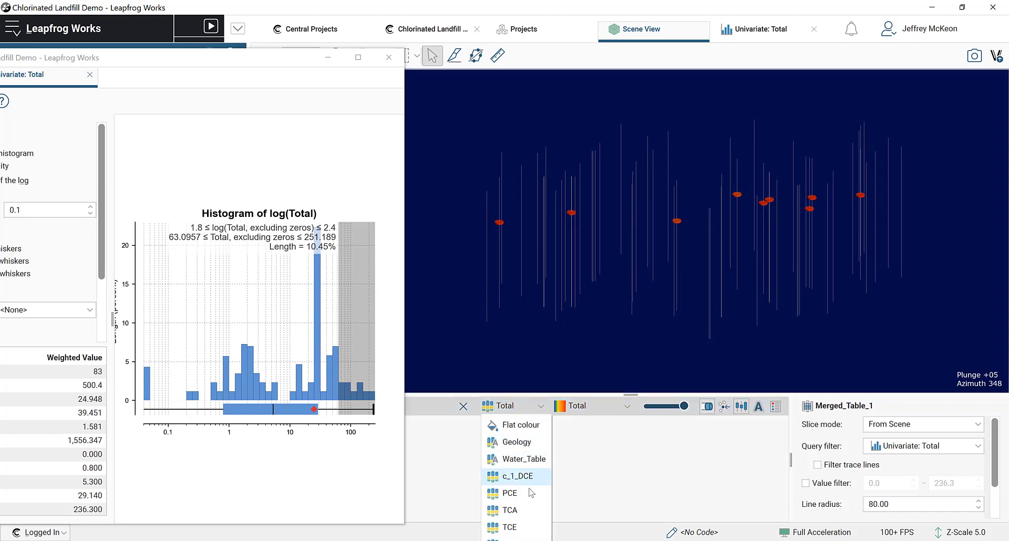
left_click(526, 460)
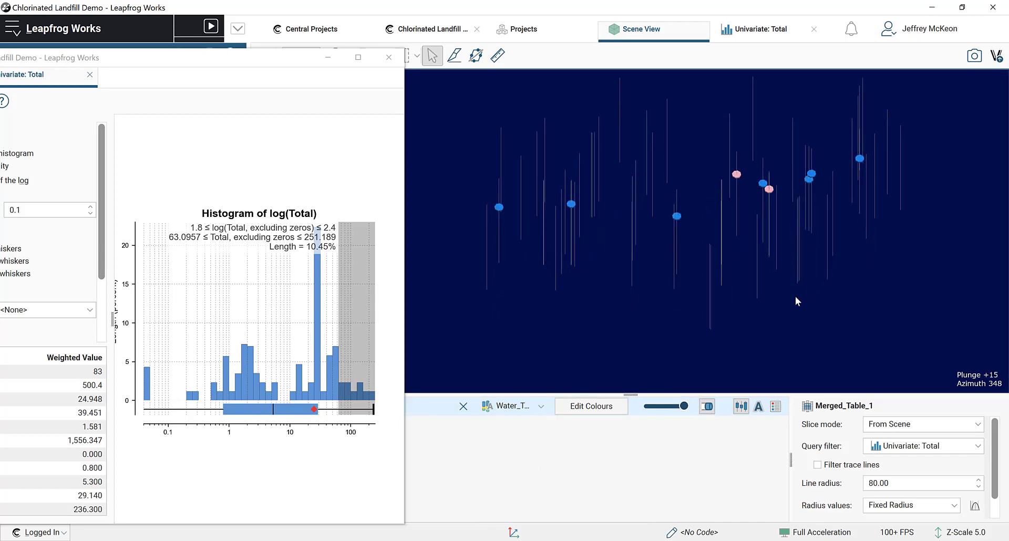
left_click_drag(795, 296, 792, 193)
left_click(772, 410)
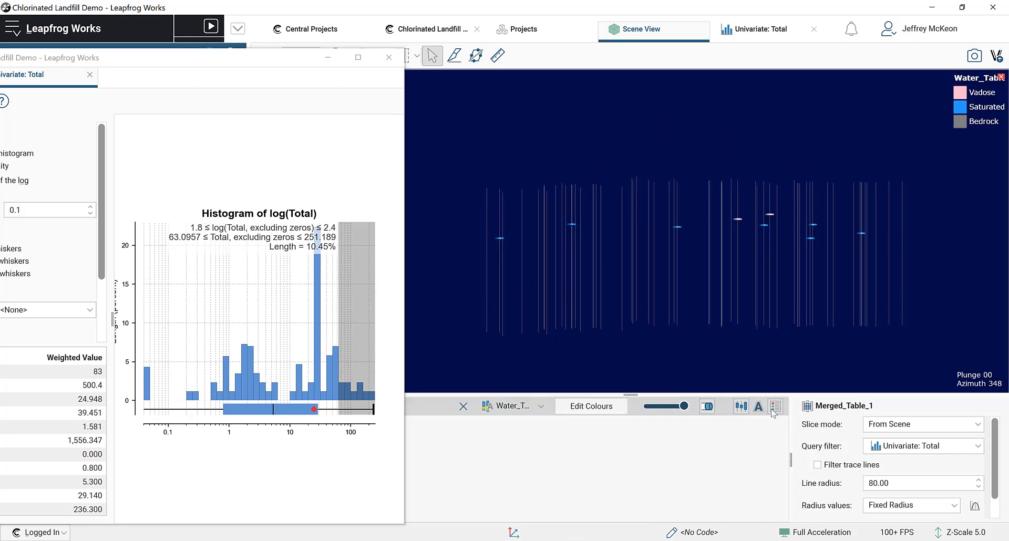
left_click_drag(730, 254, 728, 283)
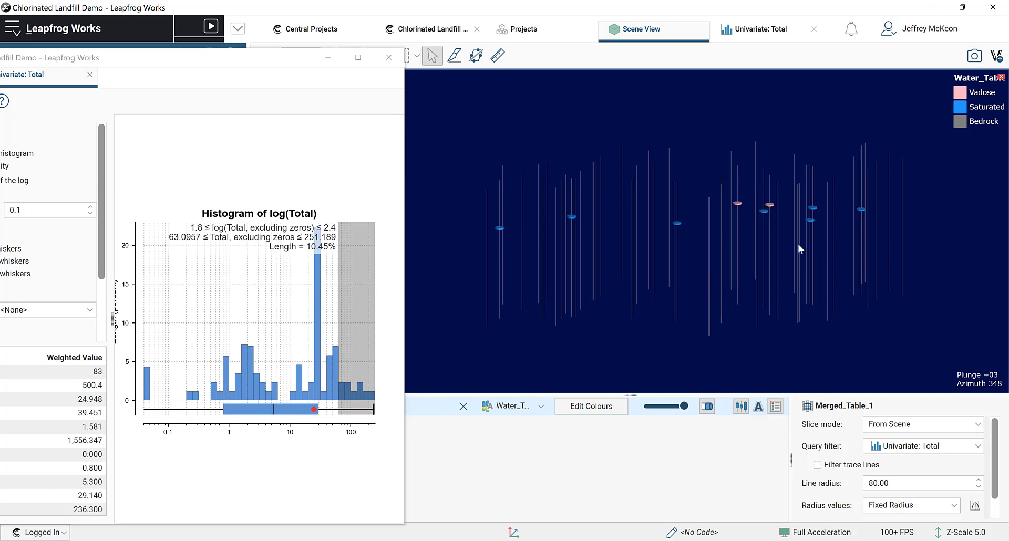
left_click_drag(798, 244, 772, 221)
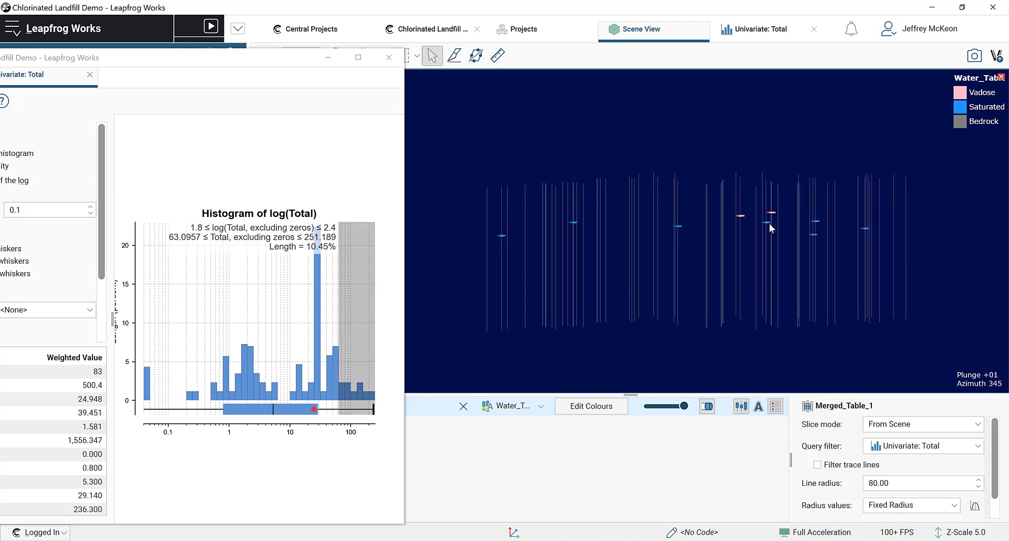
left_click_drag(808, 245, 840, 285)
left_click_drag(758, 256, 782, 232)
- Close the floating Total histogram window to return to the unfiltered Merged_Table_1 boreholes
left_click(240, 60)
left_click_drag(240, 59, 607, 37)
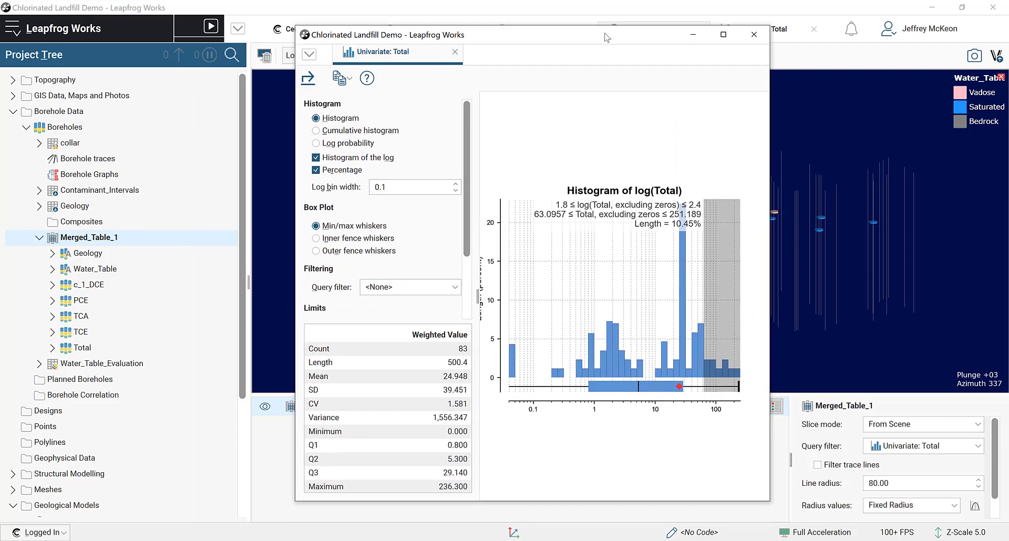
left_click(752, 36)
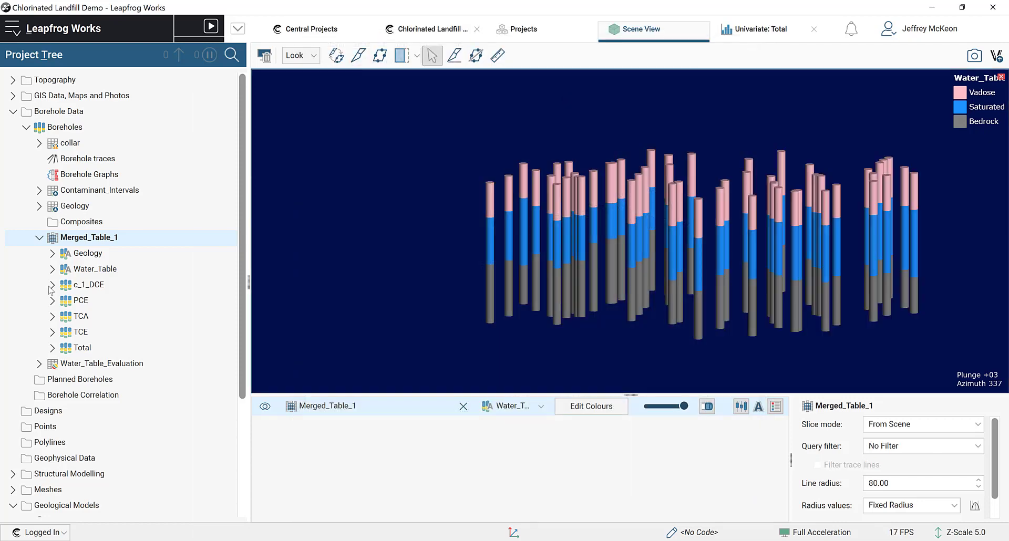
left_click_drag(722, 268, 683, 262)
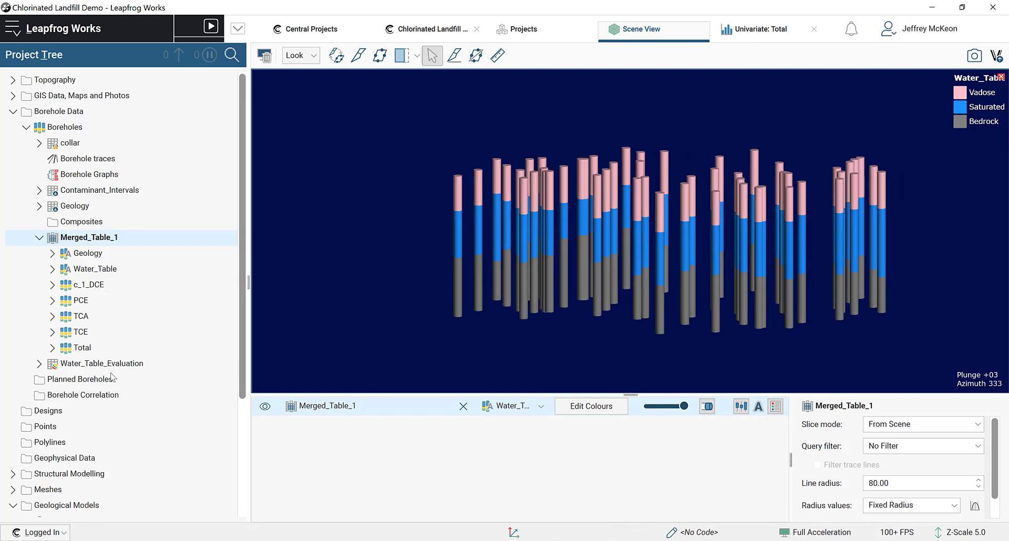
- Open a box plot of the Merged_Table_1 statistics
left_click(91, 351)
right_click(92, 355)
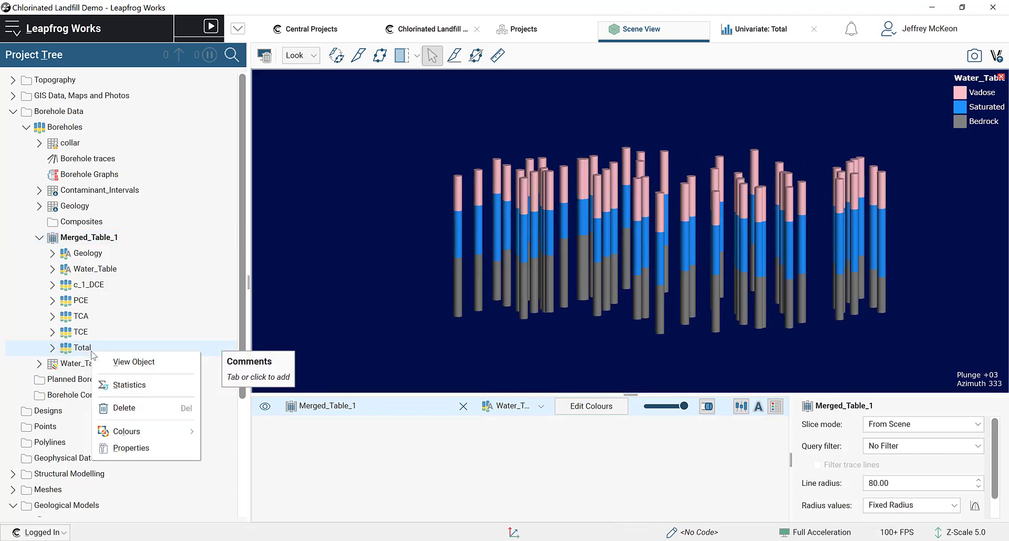
left_click(100, 242)
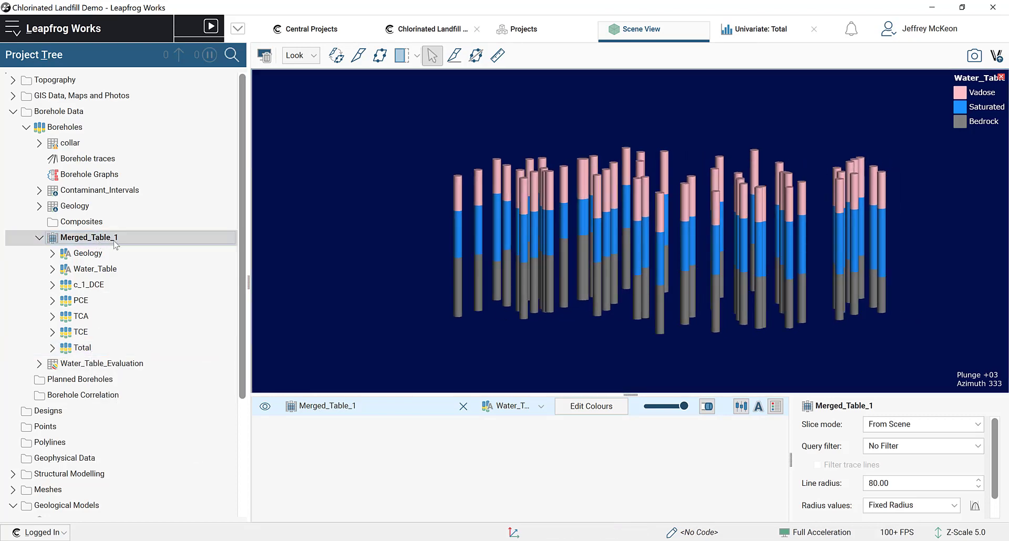
right_click(114, 242)
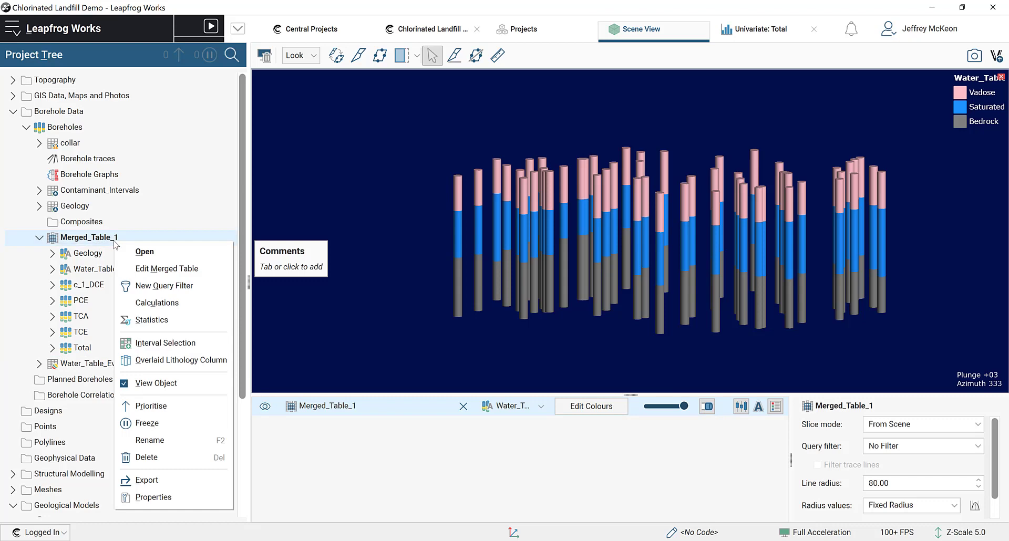
left_click(166, 326)
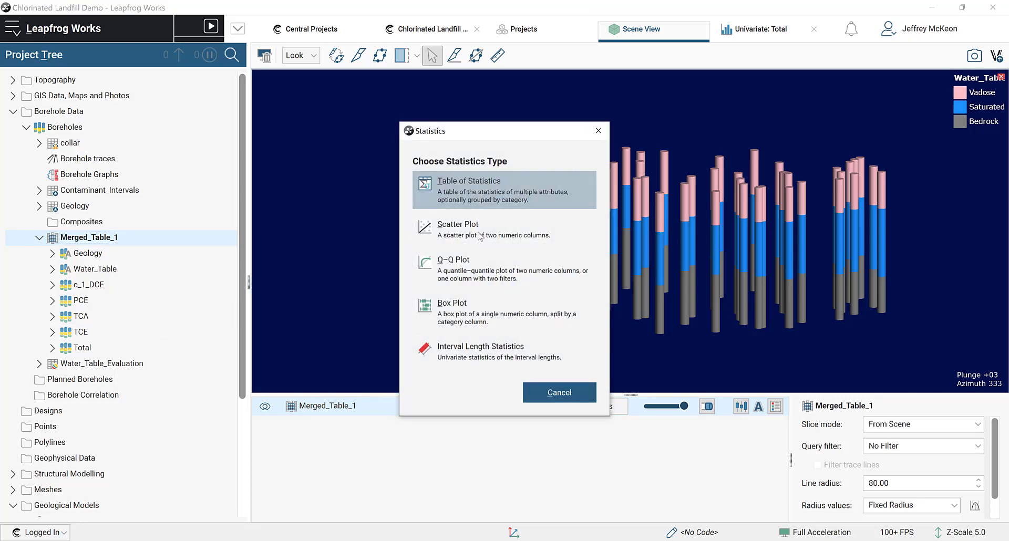
left_click(474, 190)
left_click_drag(434, 131, 345, 101)
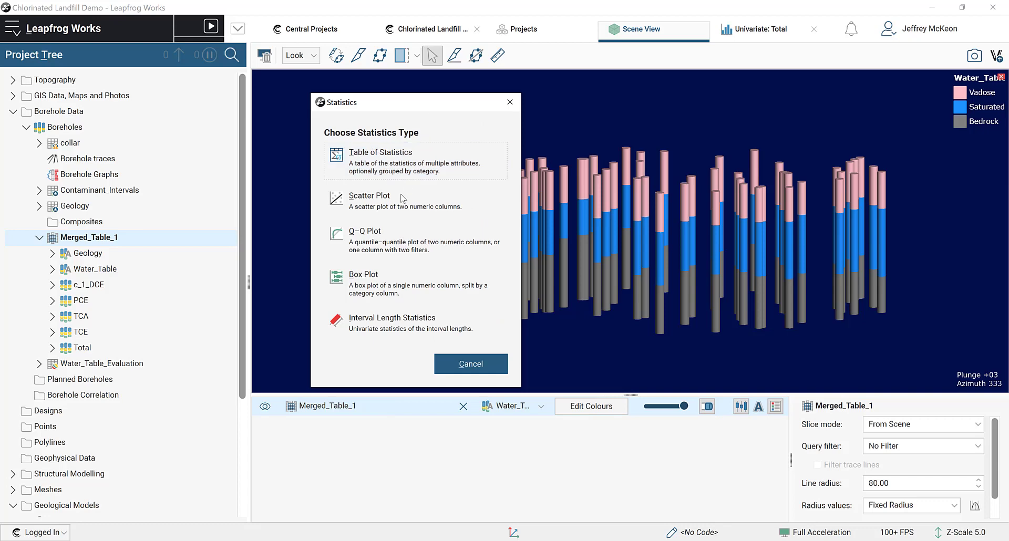
left_click(392, 293)
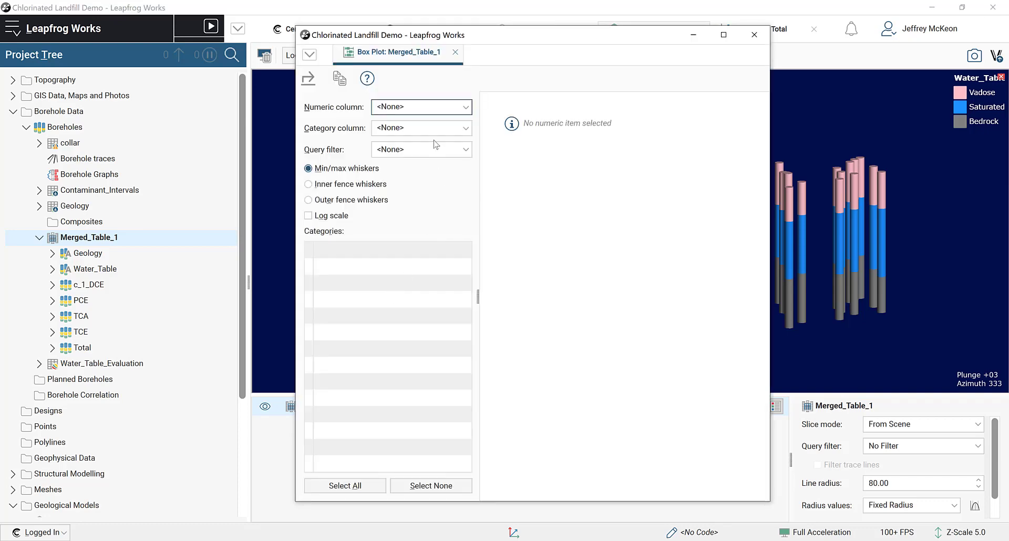
- Set the box plot's numeric column to Total and its category column to Geology, with no query filter
left_click(415, 107)
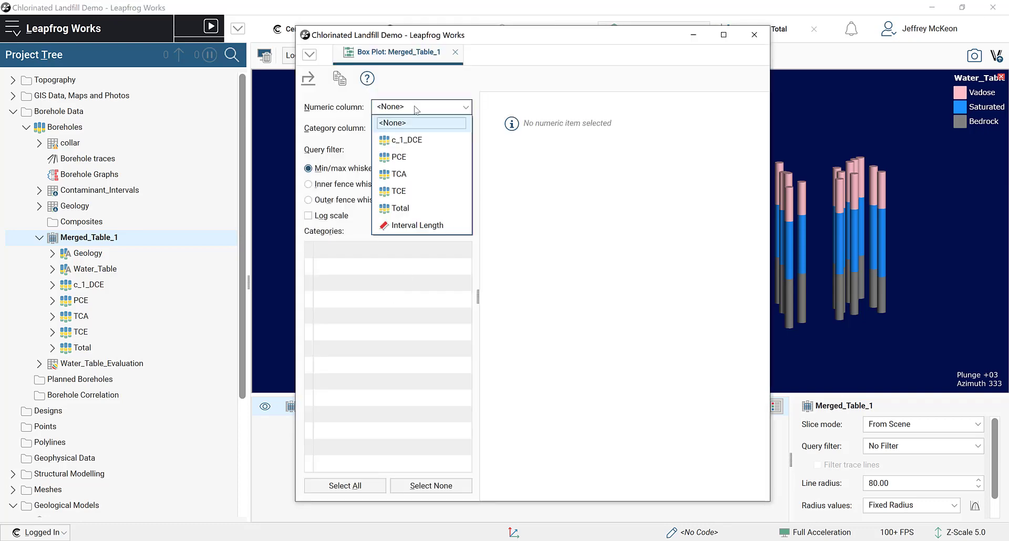
left_click(418, 208)
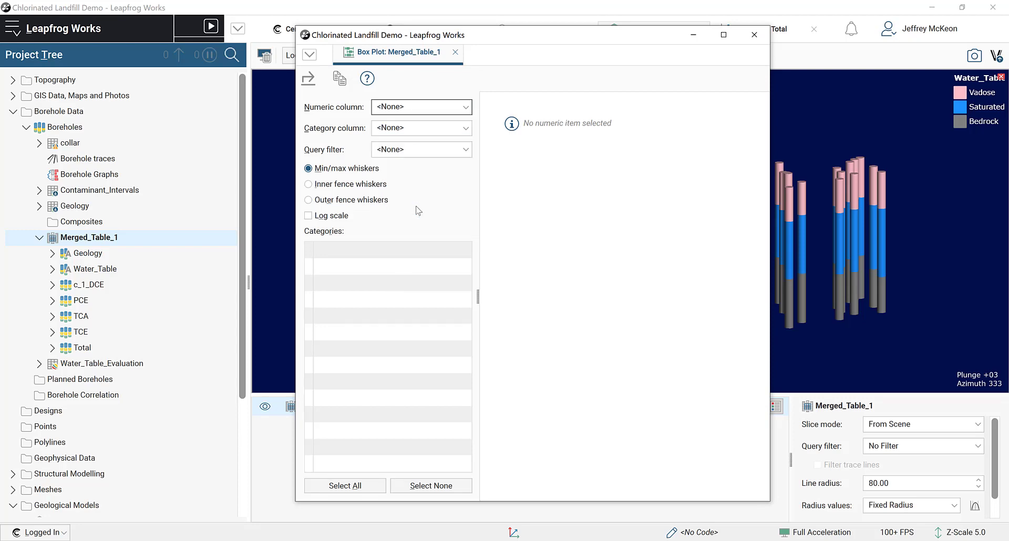
left_click(420, 131)
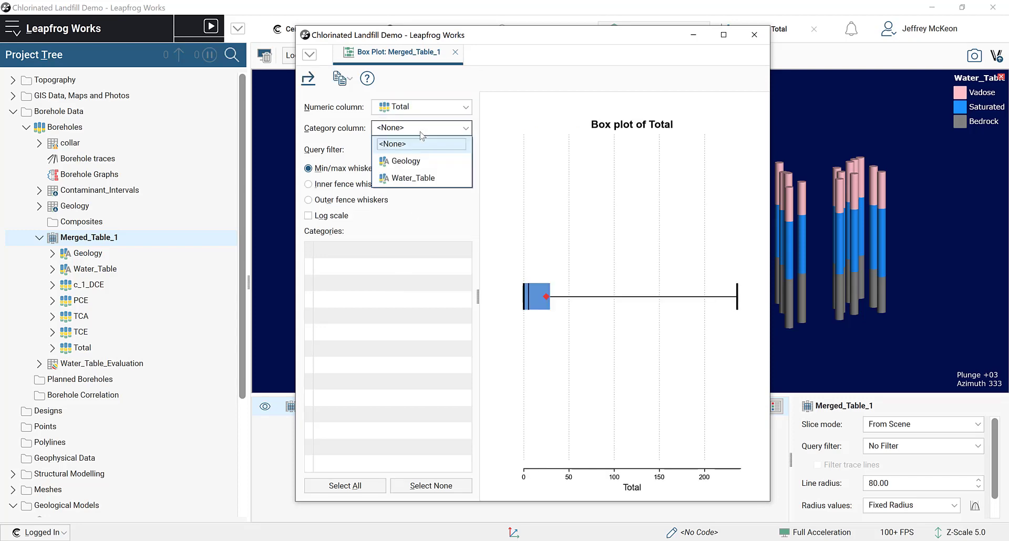
left_click(436, 161)
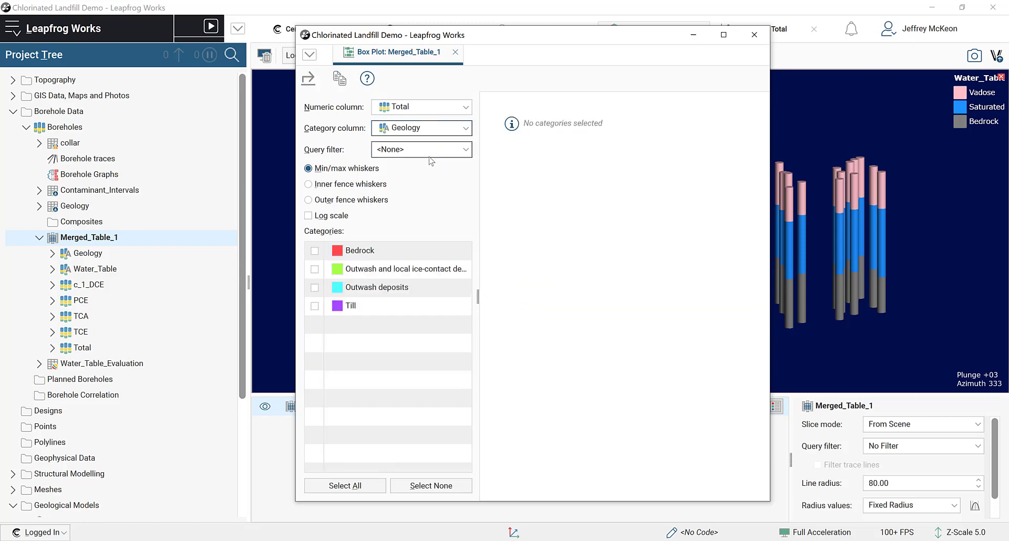
left_click(430, 153)
left_click(431, 154)
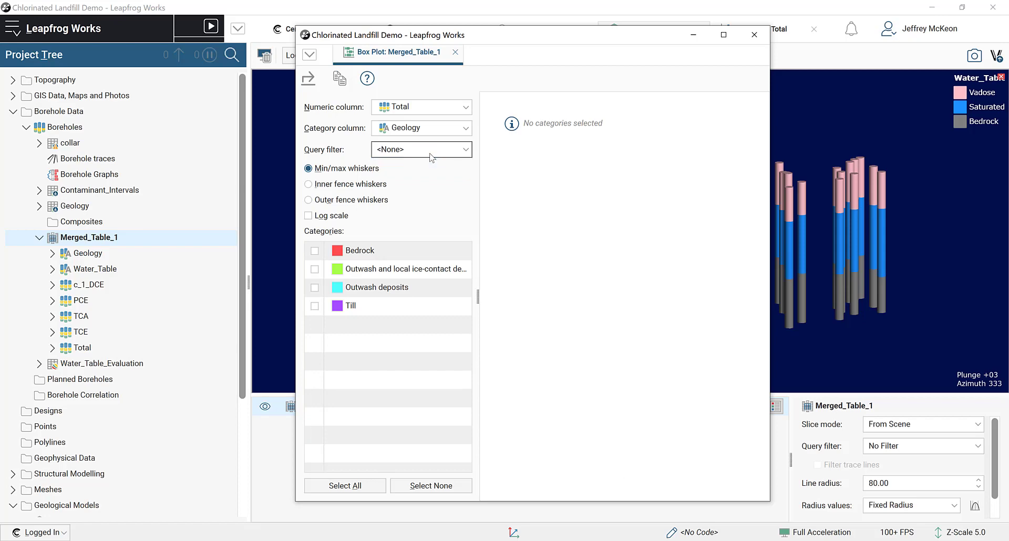
- Include Bedrock, Outwash and local ice-contact deposits, Outwash deposits and Till in the box plot, and display it on a log scale
left_click(314, 251)
left_click(314, 269)
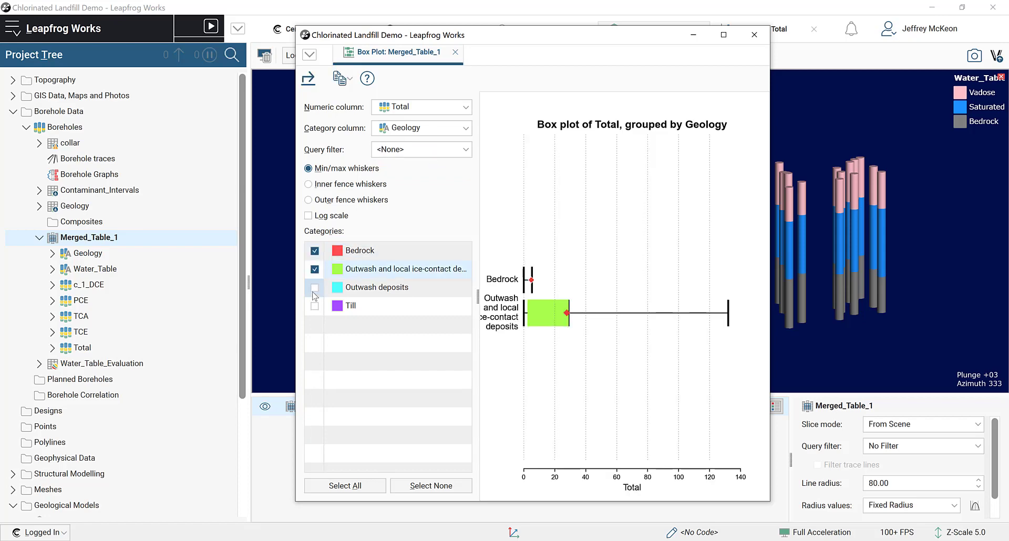
left_click(315, 287)
left_click(315, 306)
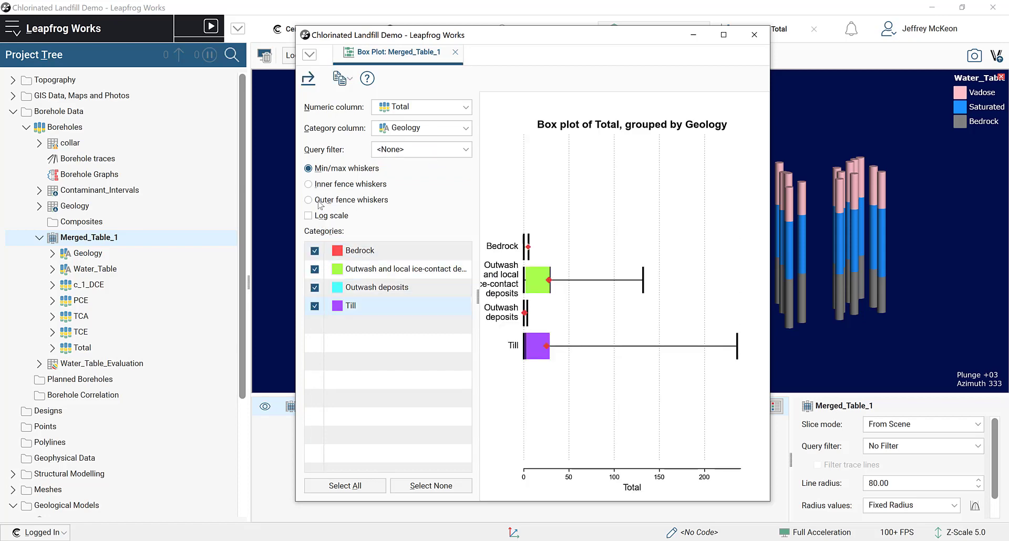
left_click(312, 216)
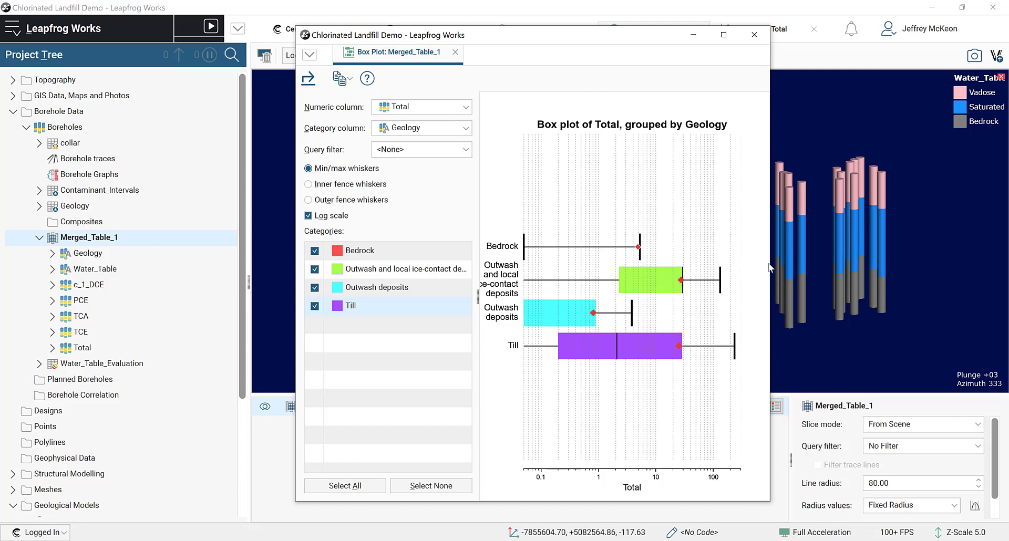
left_click_drag(769, 265, 839, 267)
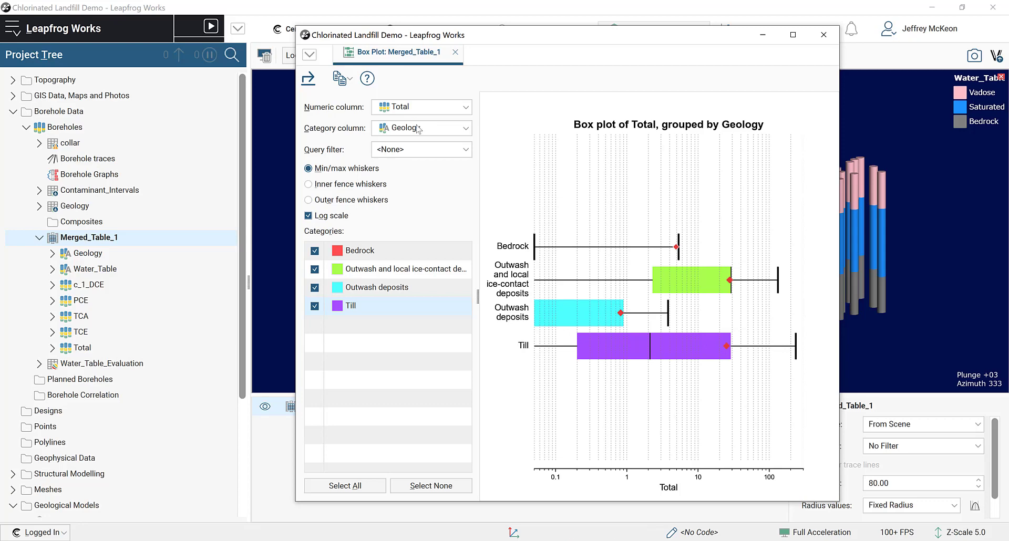
left_click(414, 151)
left_click(416, 152)
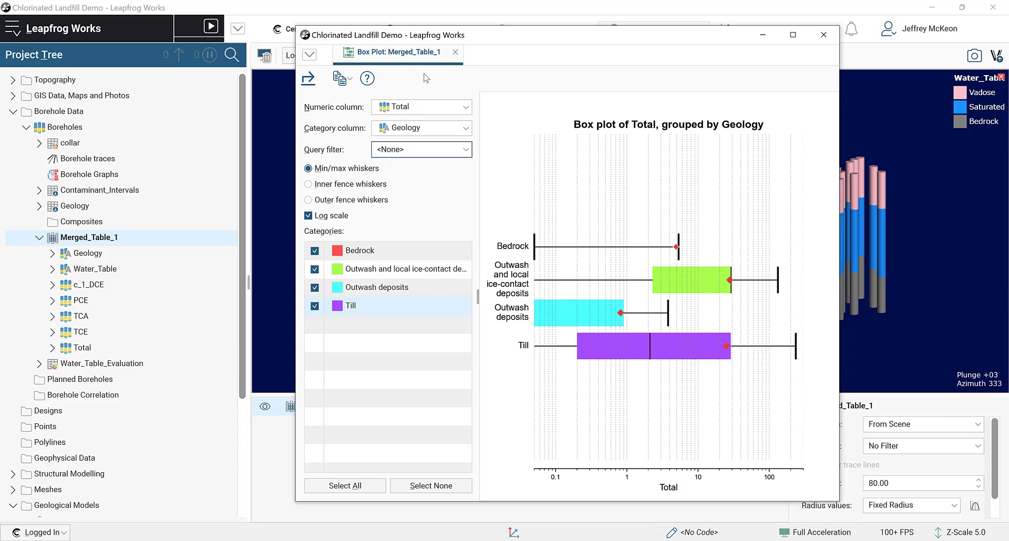
- Open a Table of Statistics for Merged_Table_1 and move its window aside from the centre of the scene
left_click(97, 239)
right_click(98, 242)
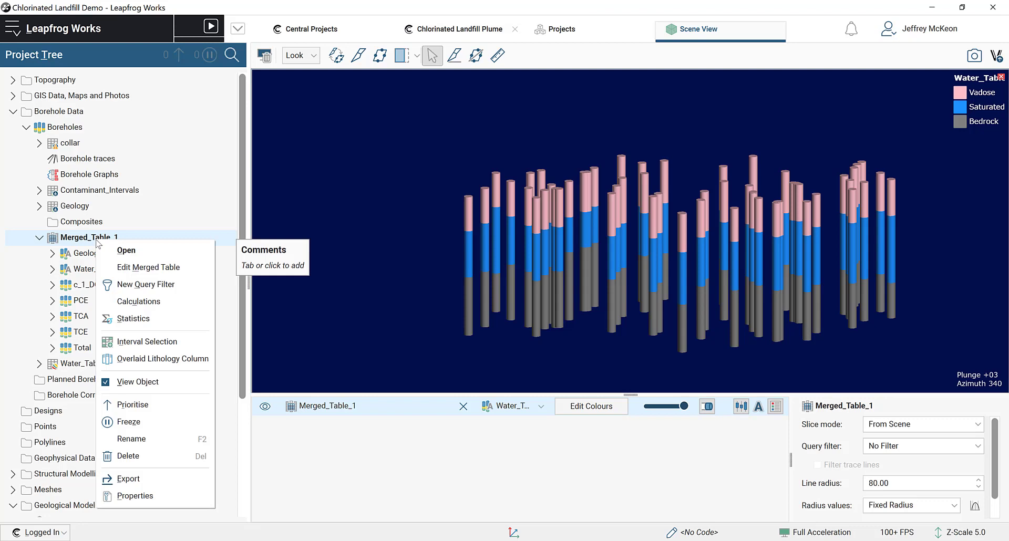
left_click(159, 322)
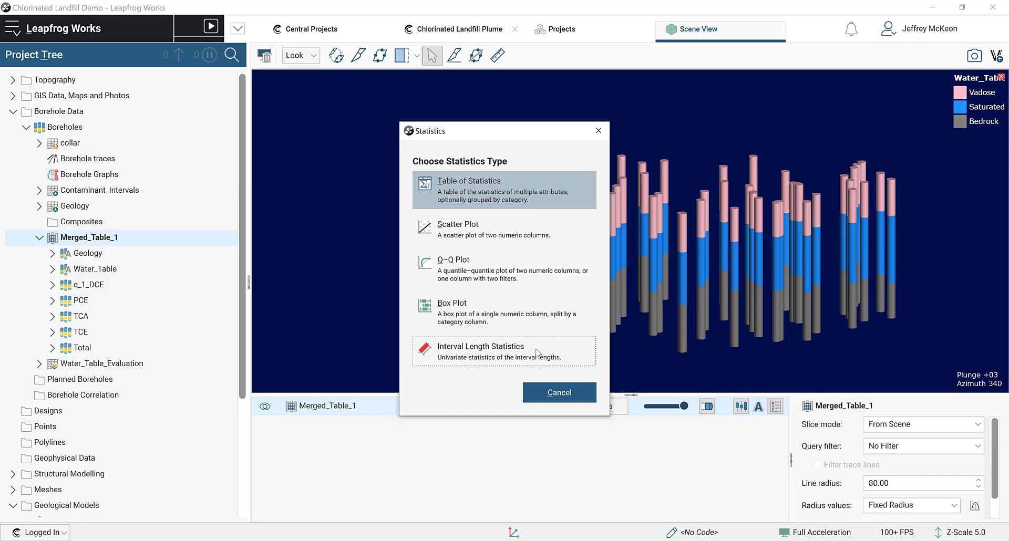
left_click(486, 195)
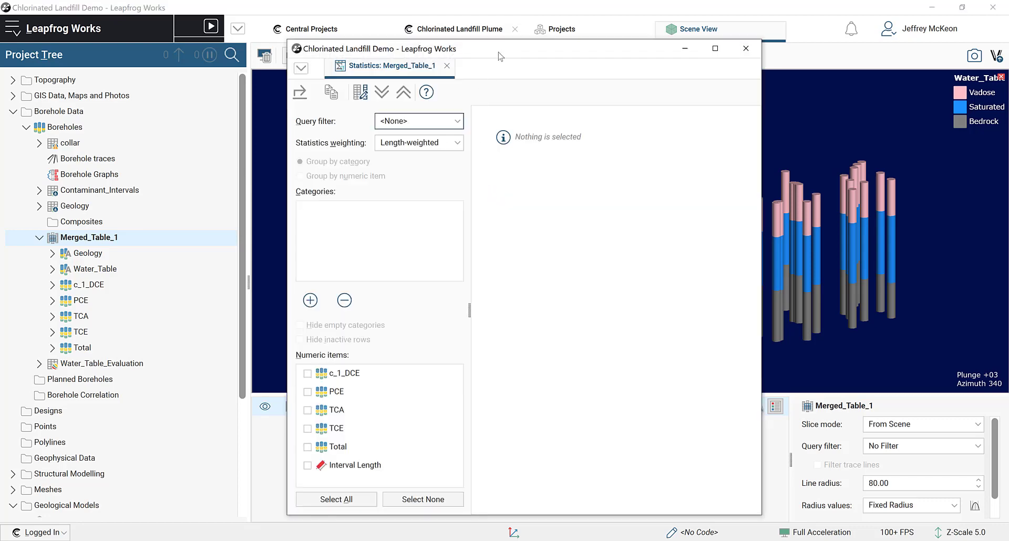
left_click_drag(498, 52, 388, 35)
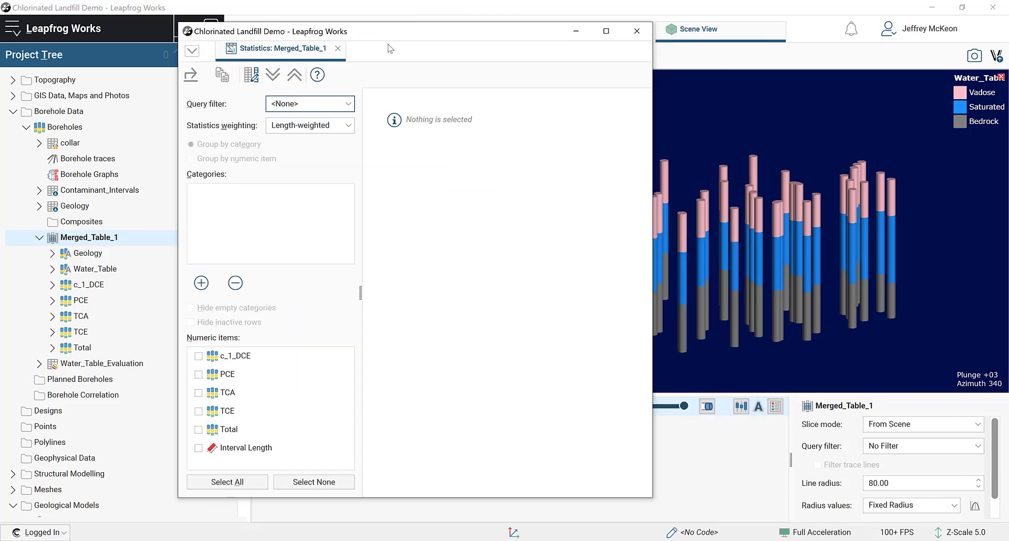
- Leave the table's query filter at None and choose Length-weighted for the statistics weighting
left_click(335, 104)
left_click(318, 108)
left_click(287, 125)
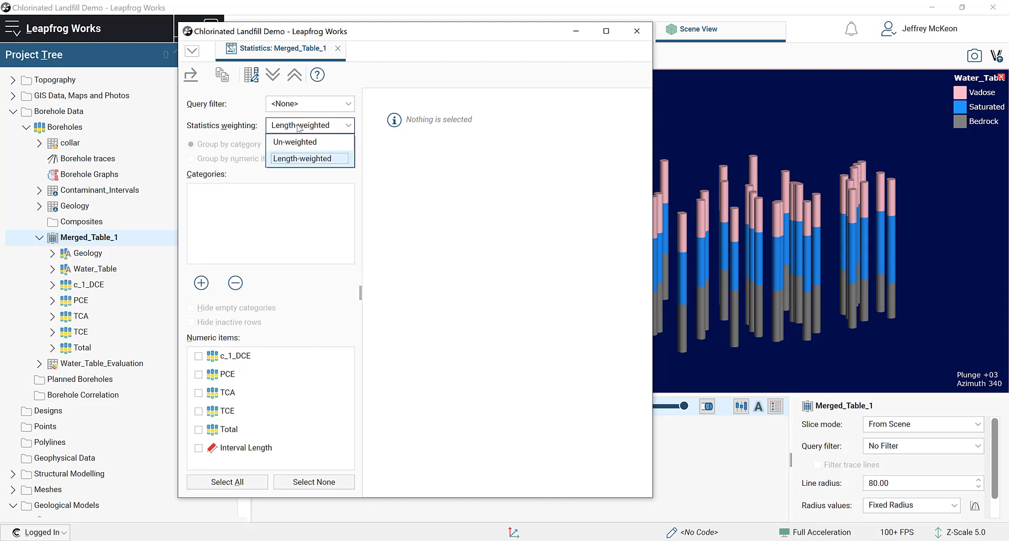
left_click(302, 158)
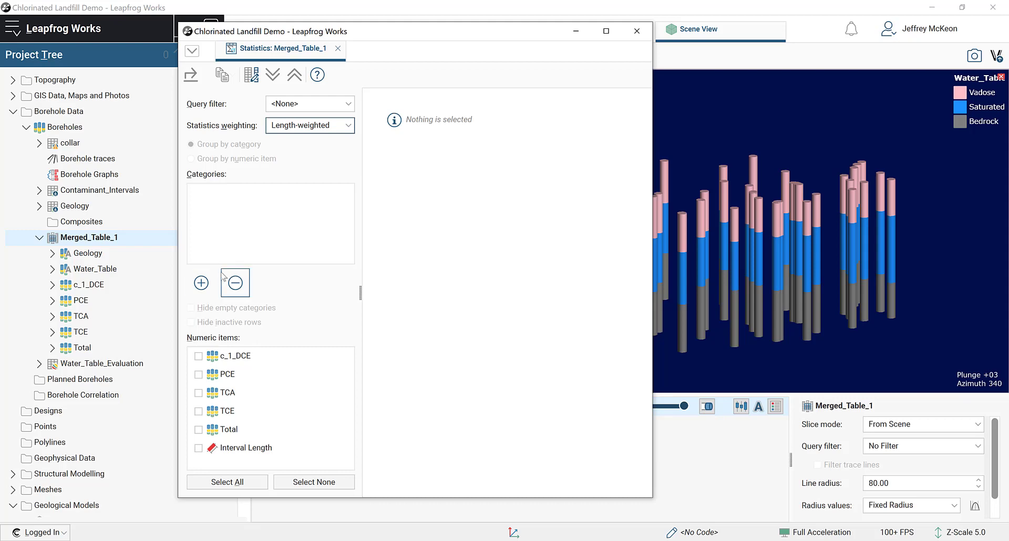
- Add two category levels to the statistics table, with Geology as Level 1 and Water_Table as Level 2
left_click(201, 283)
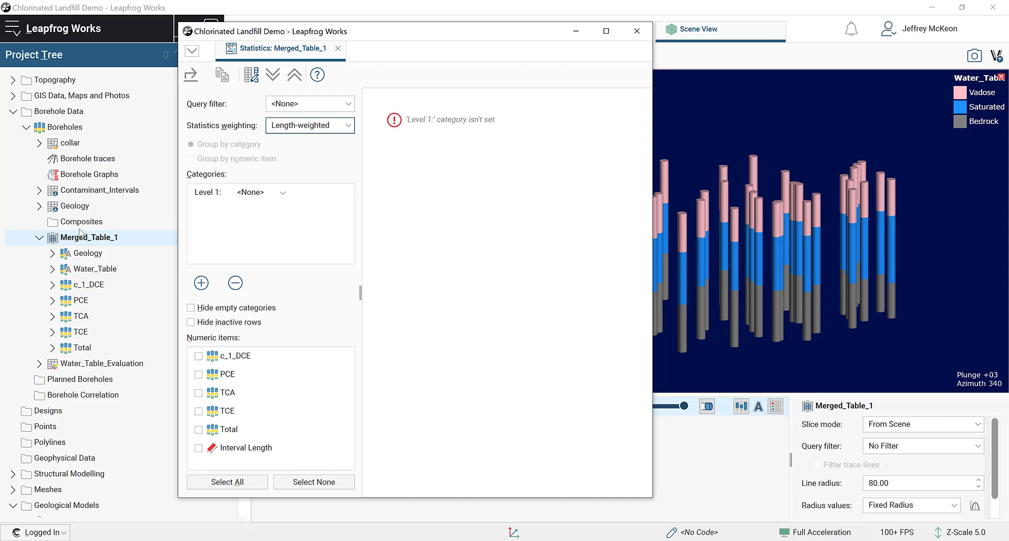
left_click(203, 282)
left_click(257, 195)
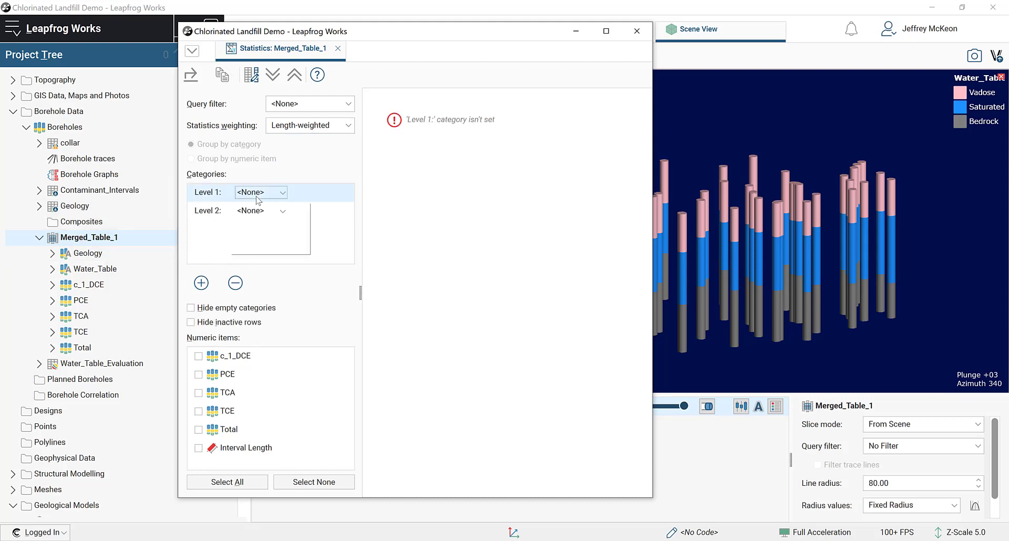
left_click(275, 226)
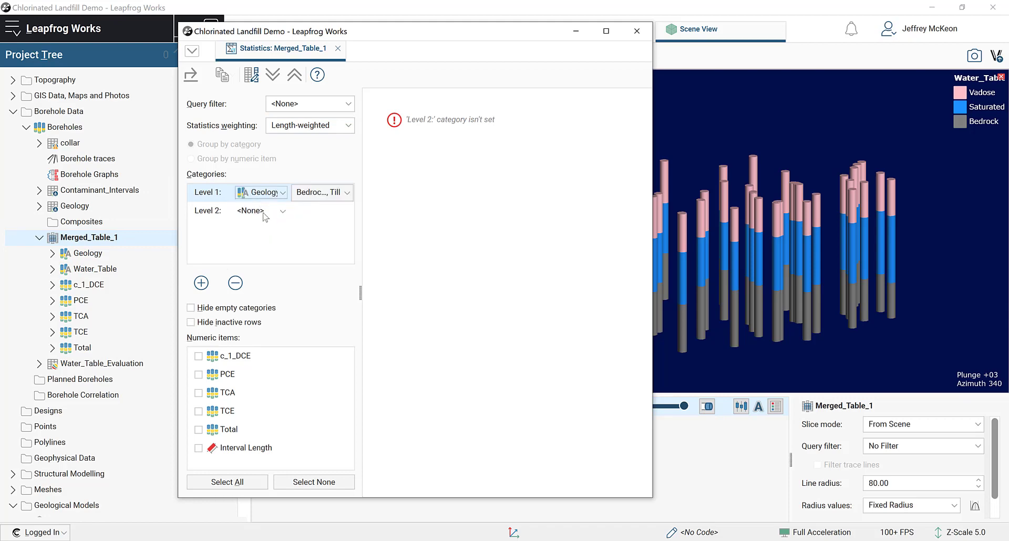
left_click(265, 213)
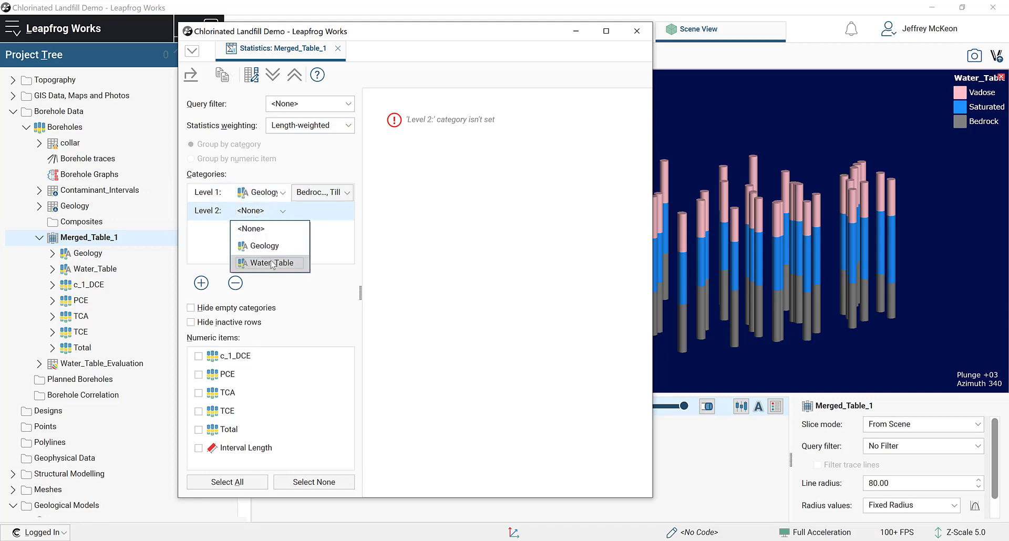
left_click(272, 263)
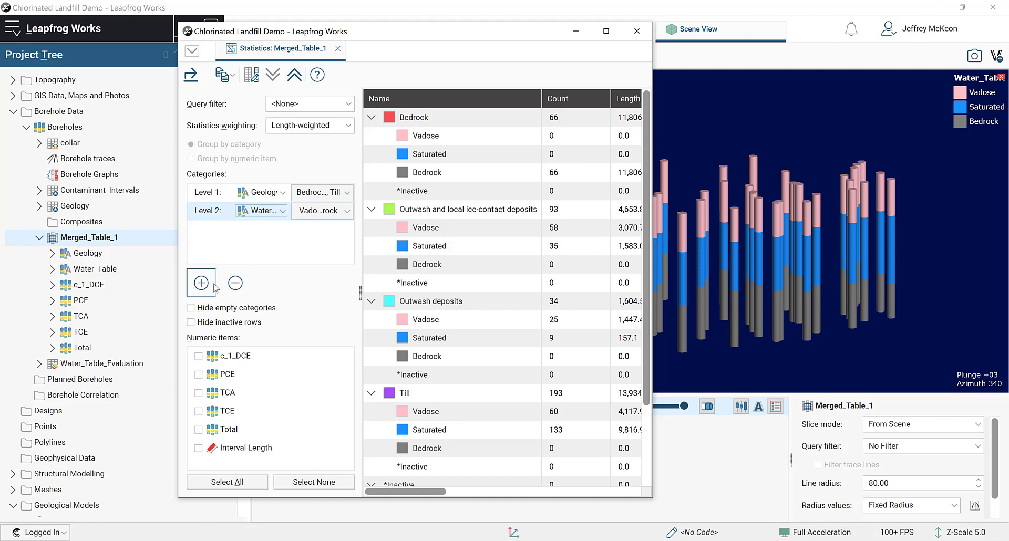
- Hide empty categories and inactive rows, and include the Total numeric item in the maximised statistics table
left_click(191, 307)
left_click(191, 322)
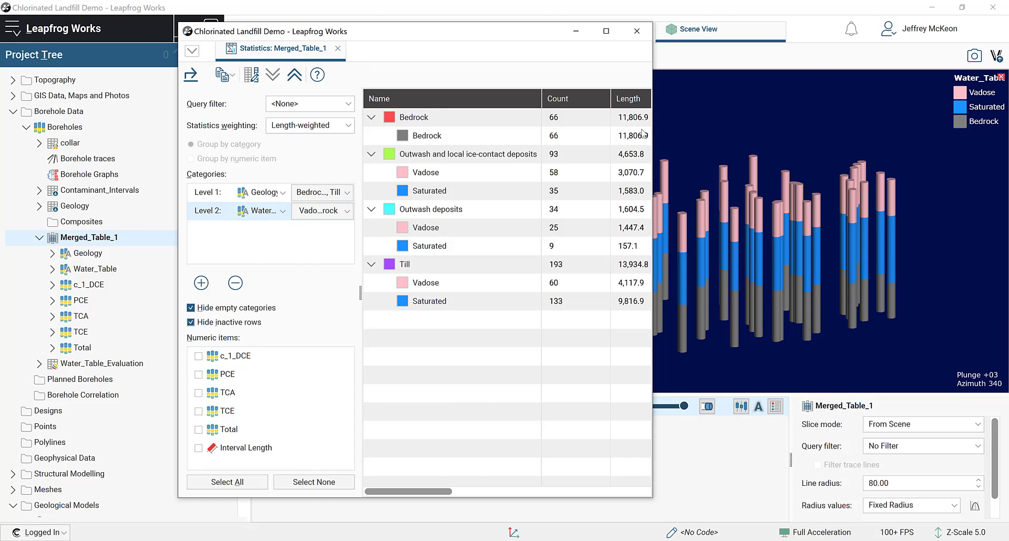
left_click(606, 31)
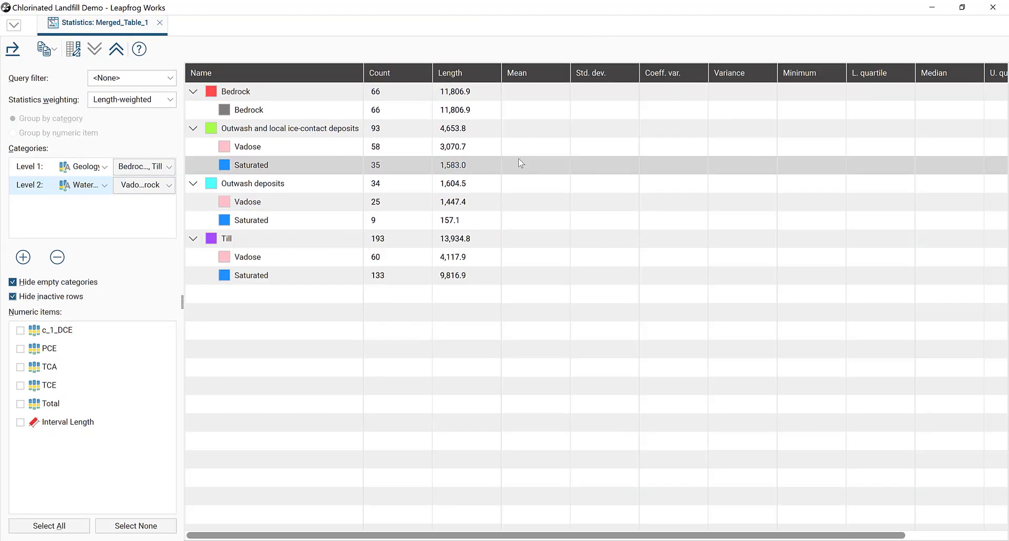
left_click(21, 404)
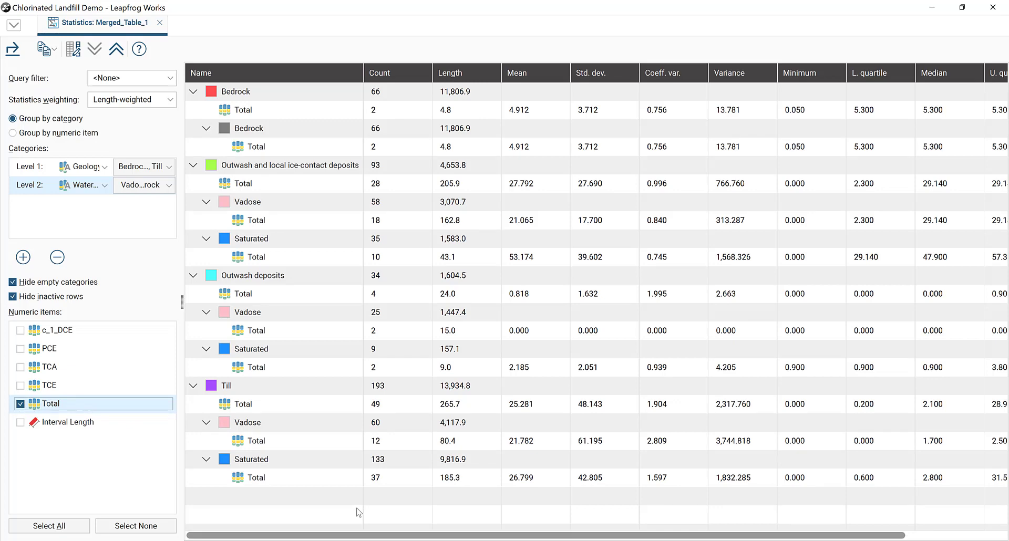
- Group the statistics by numeric item and exclude Bedrock from the Level 1 Geology categories
left_click(77, 134)
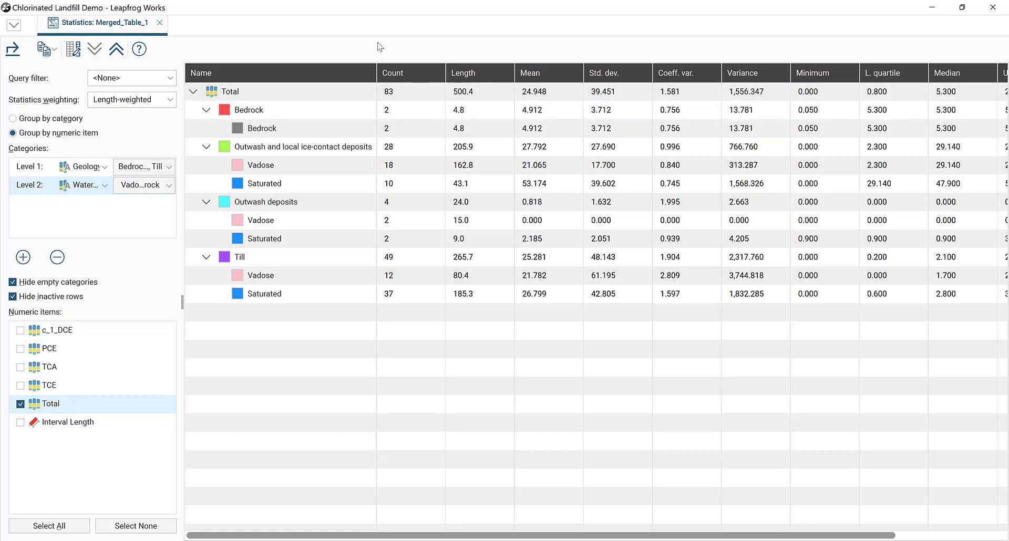
left_click(144, 166)
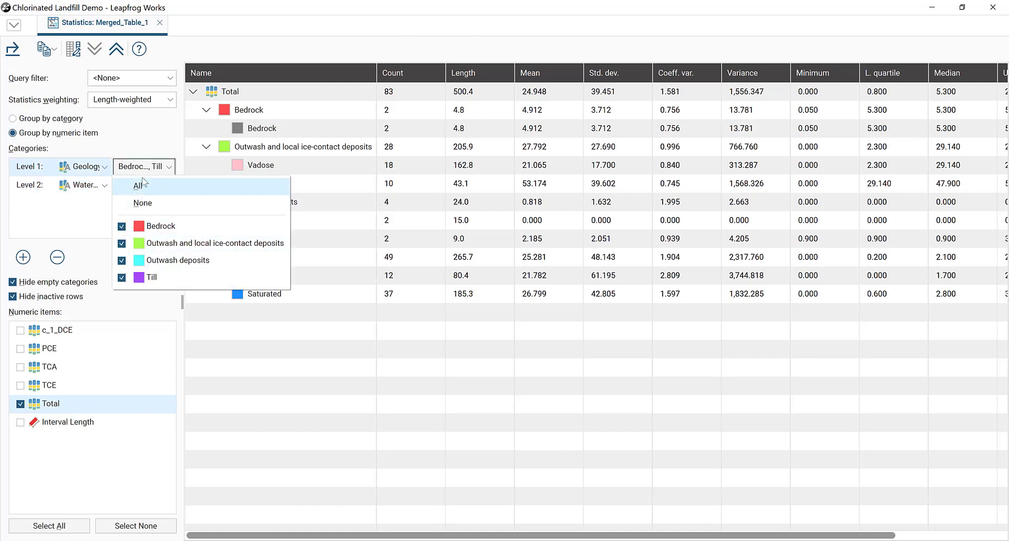
left_click(121, 226)
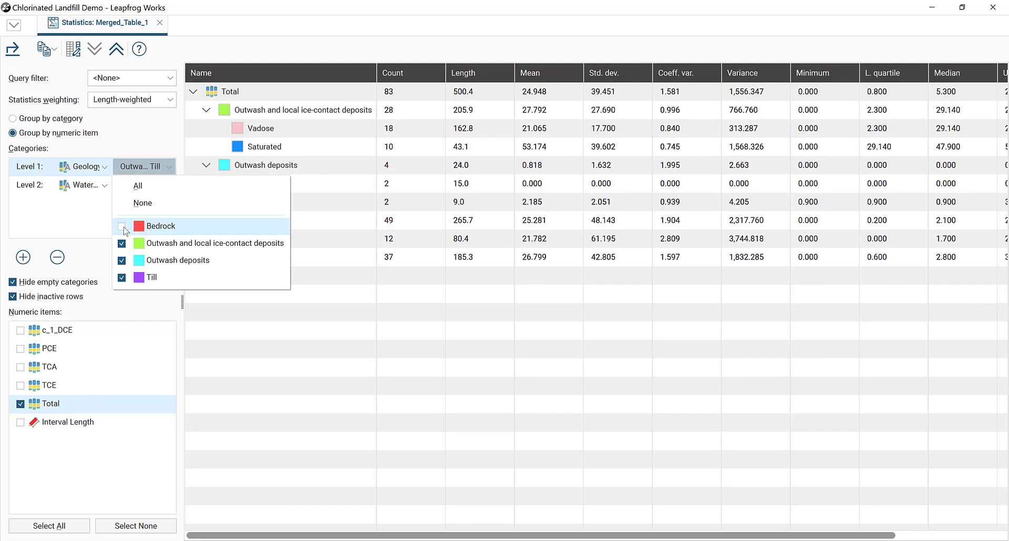
left_click(286, 349)
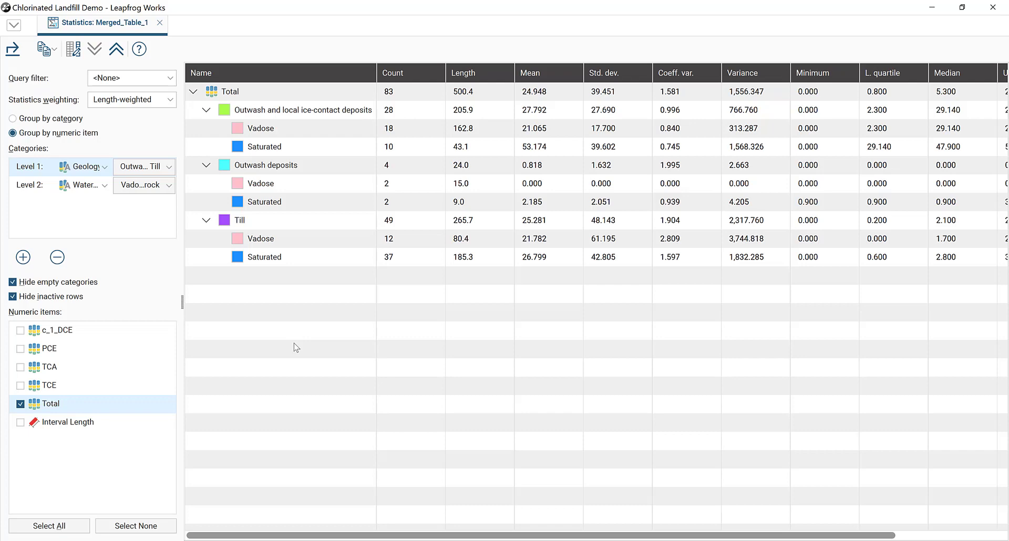
left_click(295, 220)
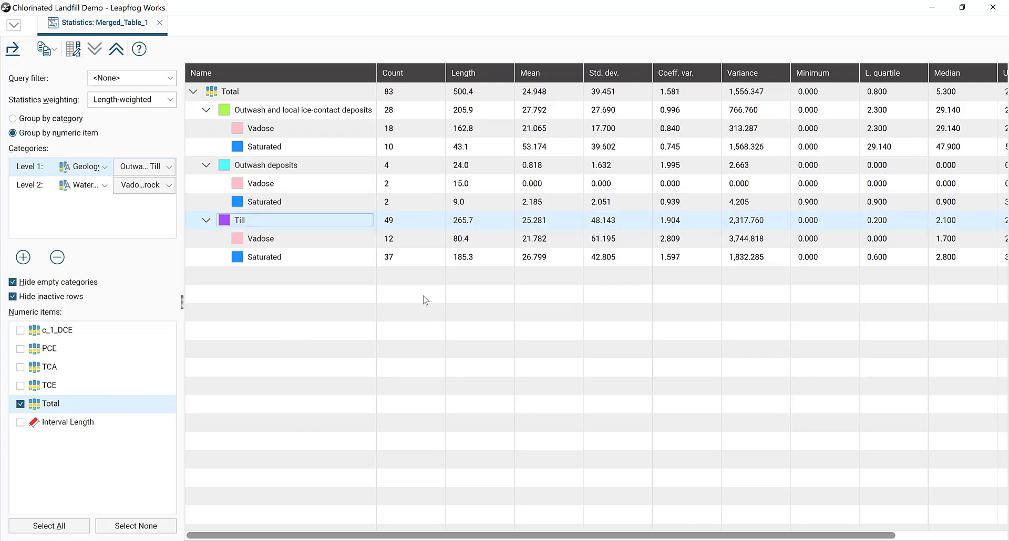
- Compare the sample counts and mean Total values of the Outwash and local ice-contact deposits, Outwash deposits and Till in the statistics table
left_click(419, 110)
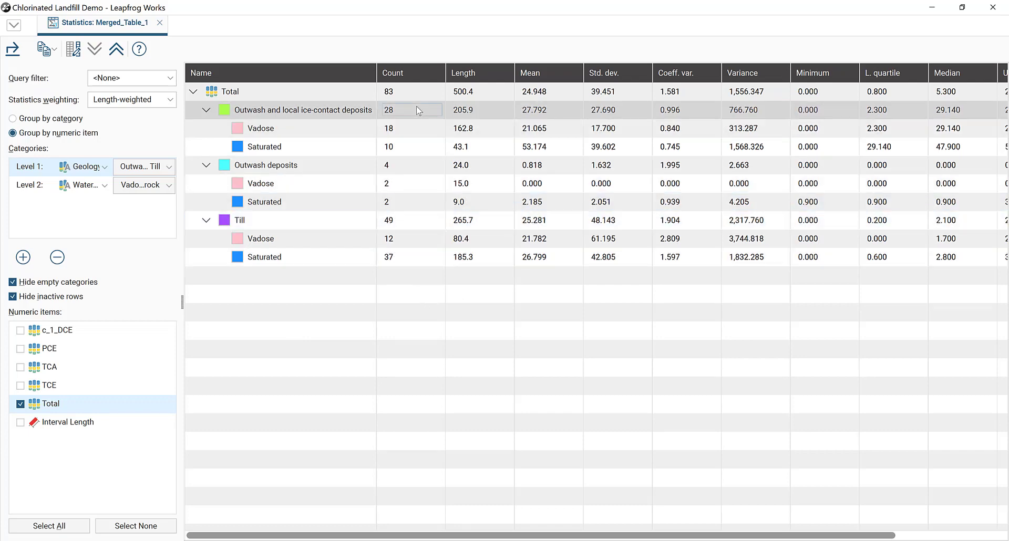
left_click(418, 165)
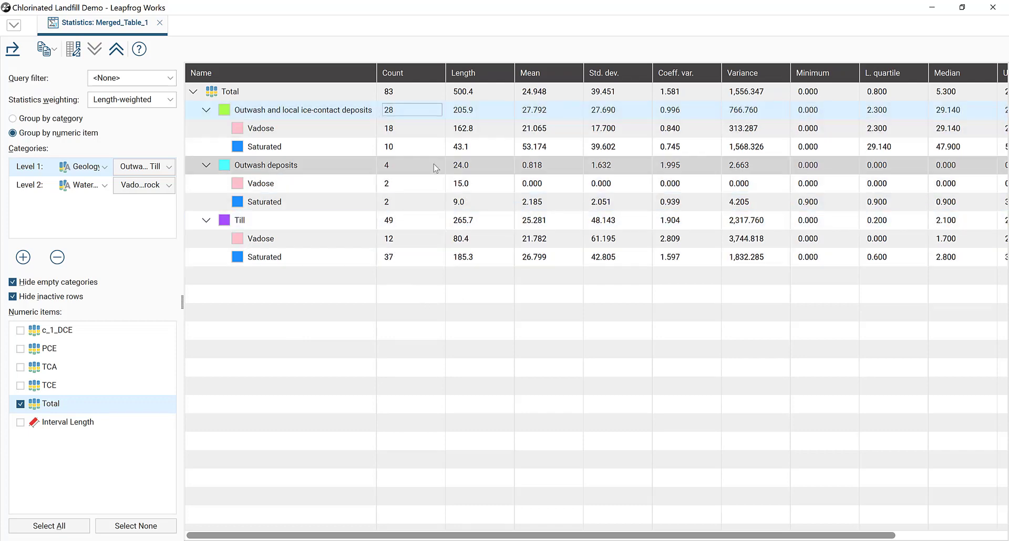
left_click(420, 223)
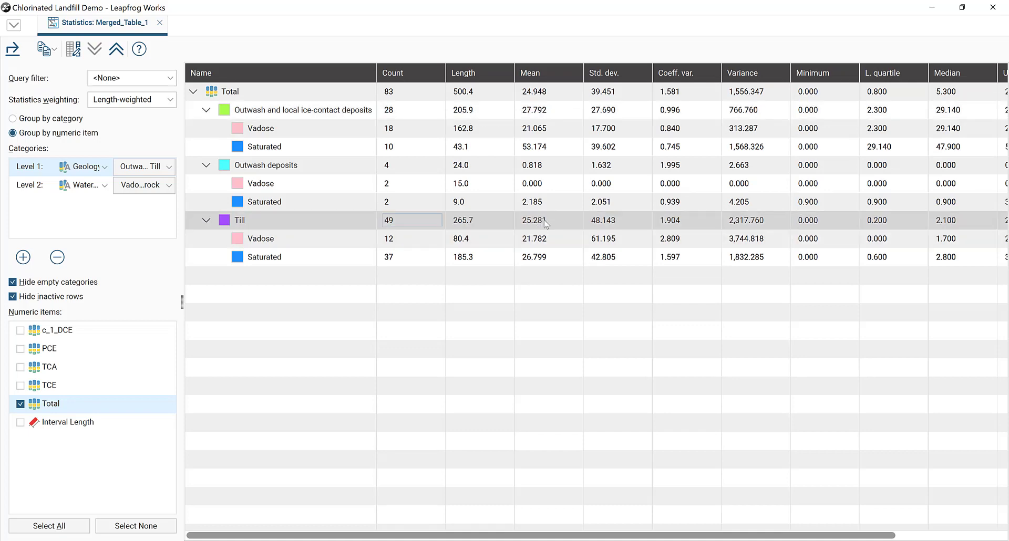
mouse_move(543, 115)
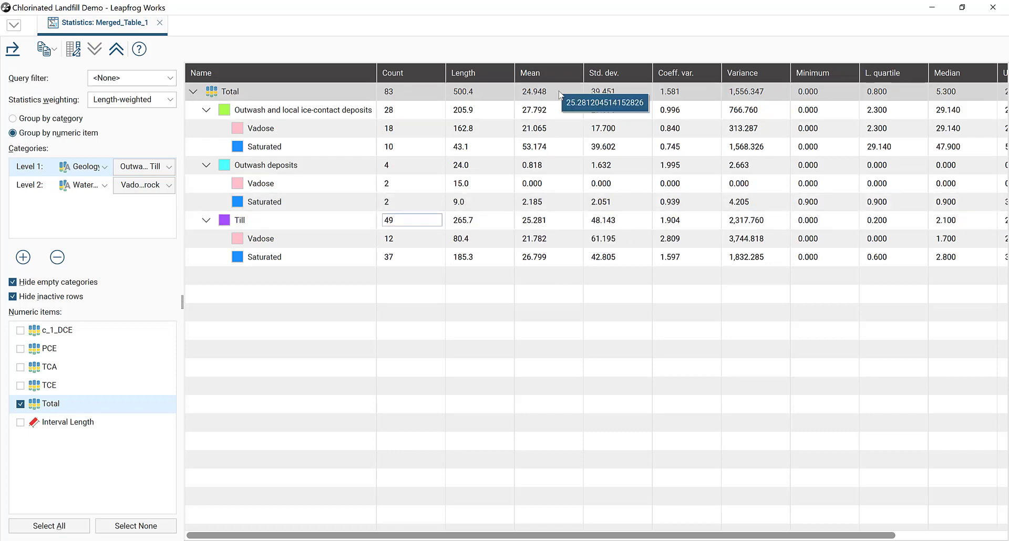
mouse_move(549, 225)
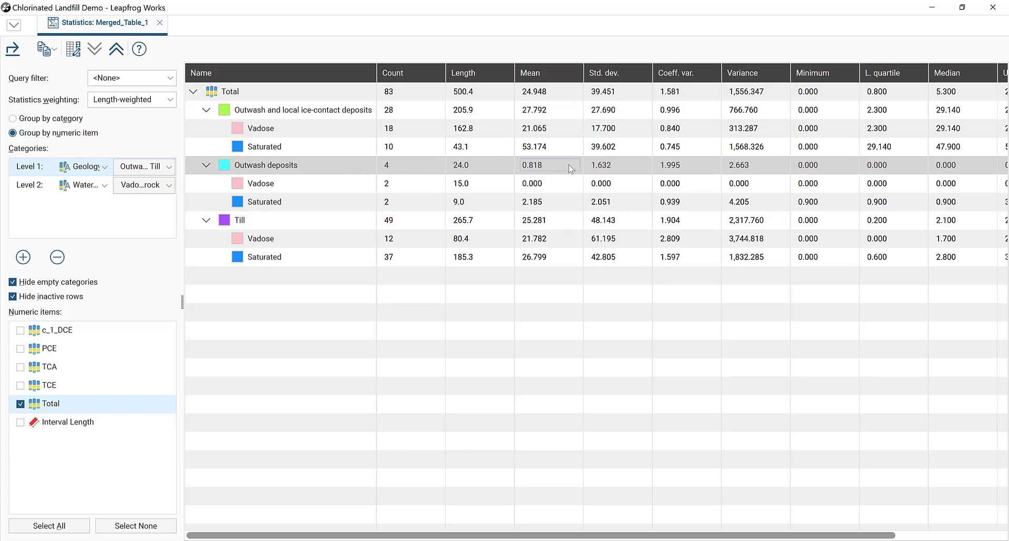
left_click(537, 114)
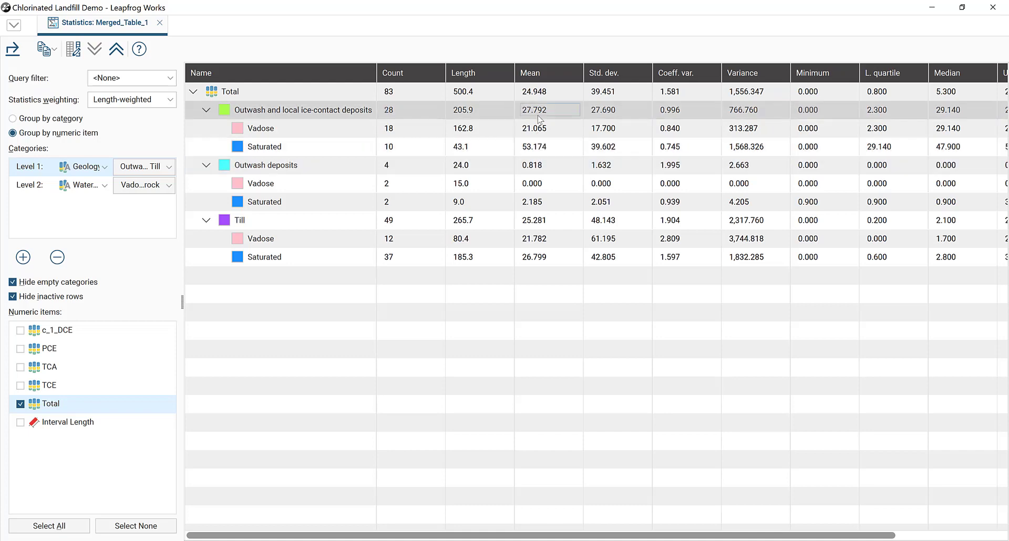
left_click(554, 171)
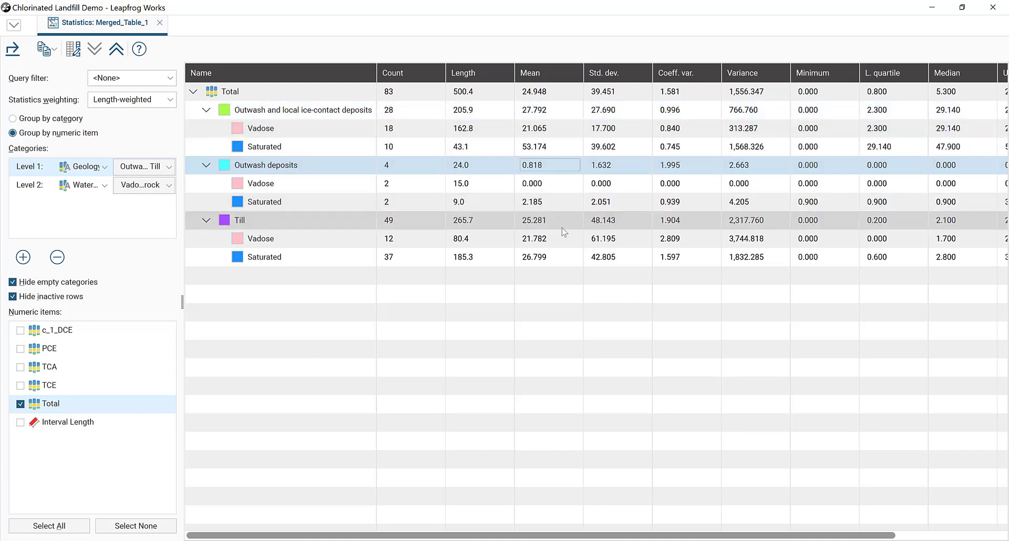
left_click(403, 167)
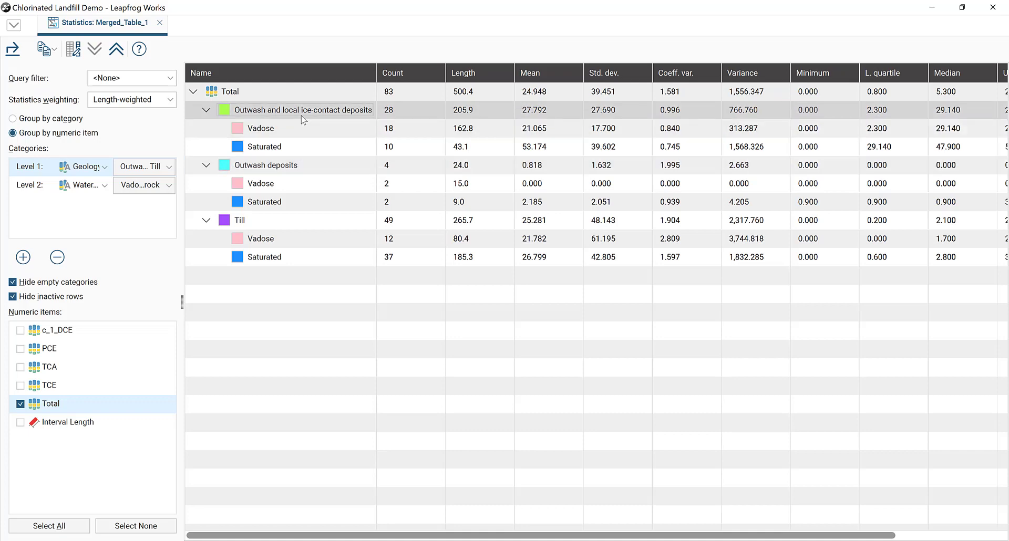
left_click(310, 167)
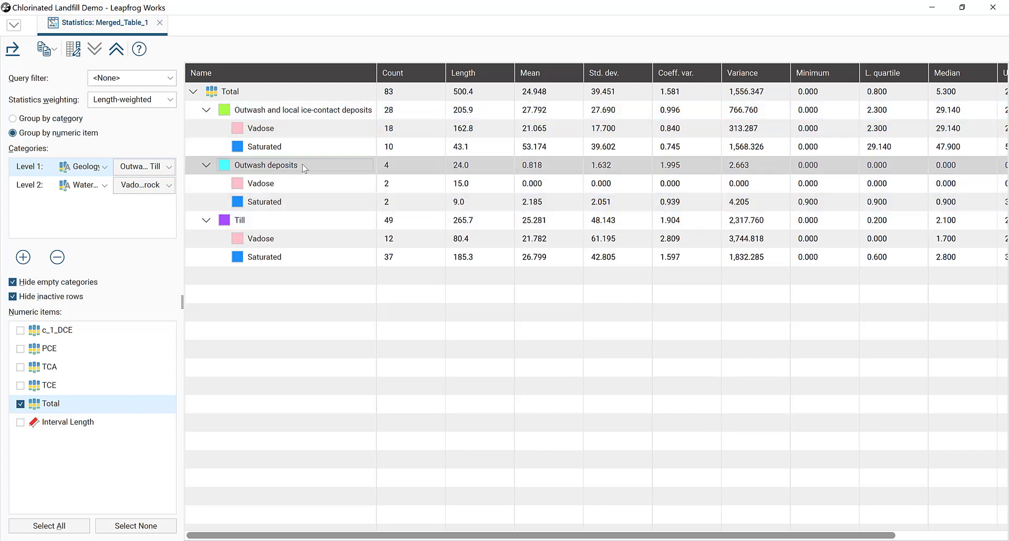
left_click(308, 113)
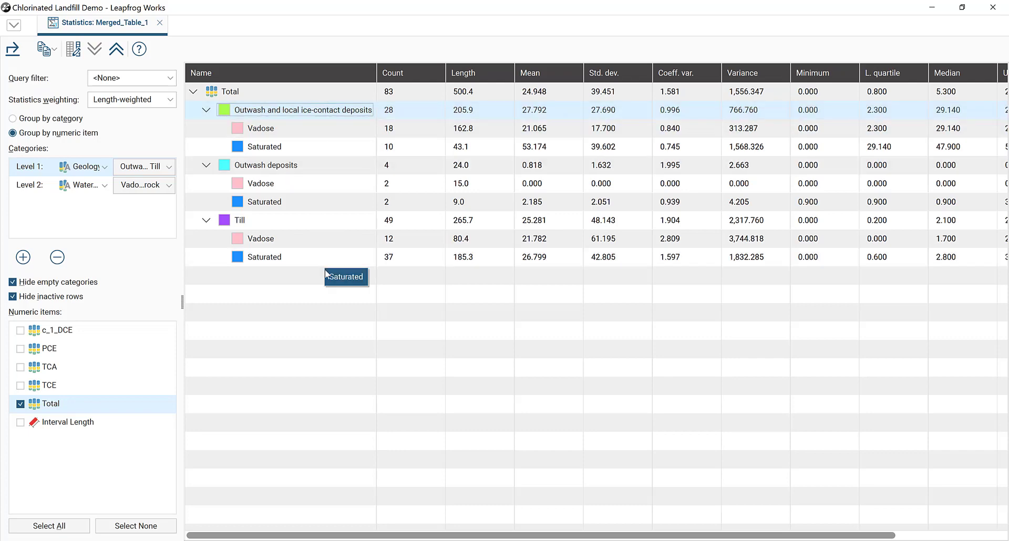
left_click(328, 281)
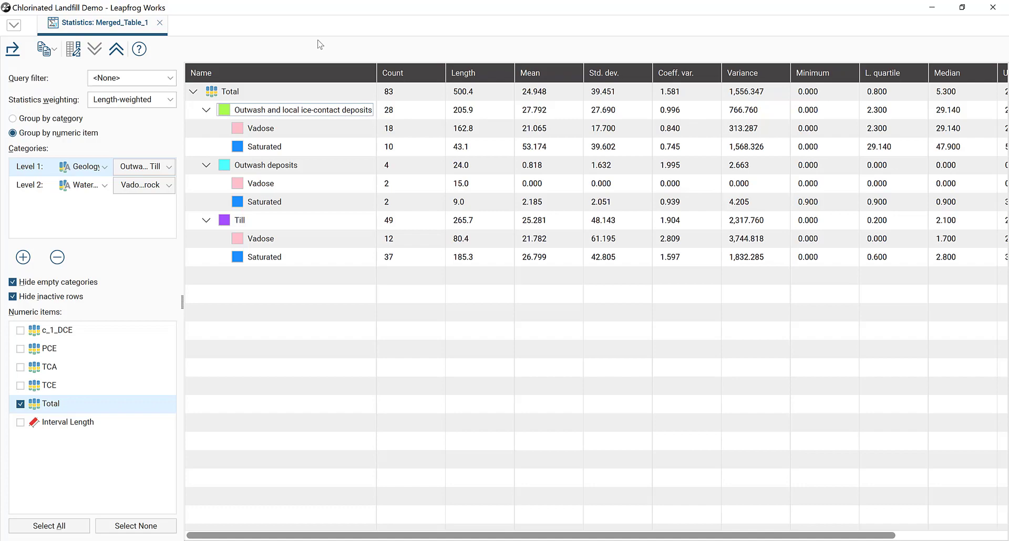
- Close the statistics table and colour the Merged_Table_1 boreholes in the scene by Geology
left_click(160, 23)
right_click_drag(604, 270, 548, 266)
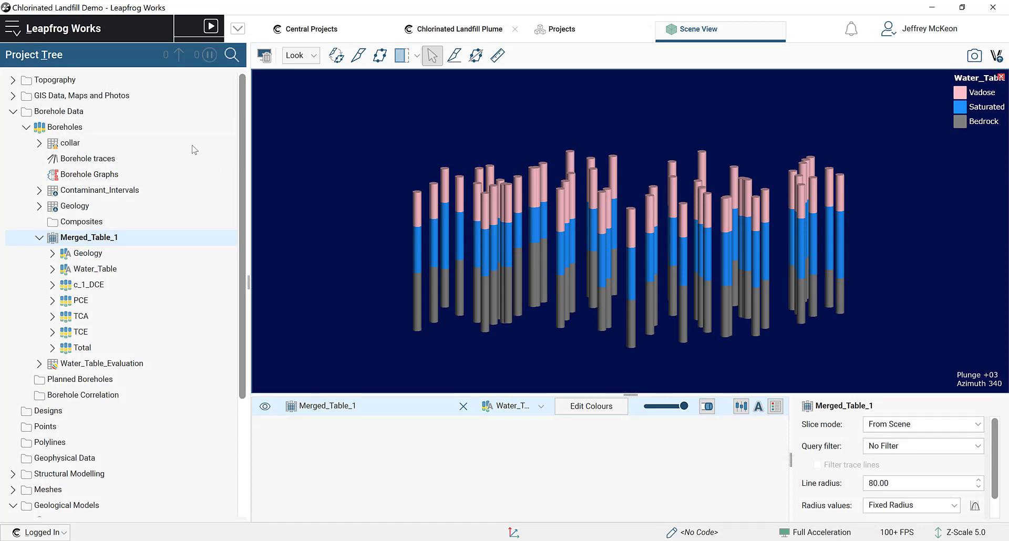
left_click(521, 406)
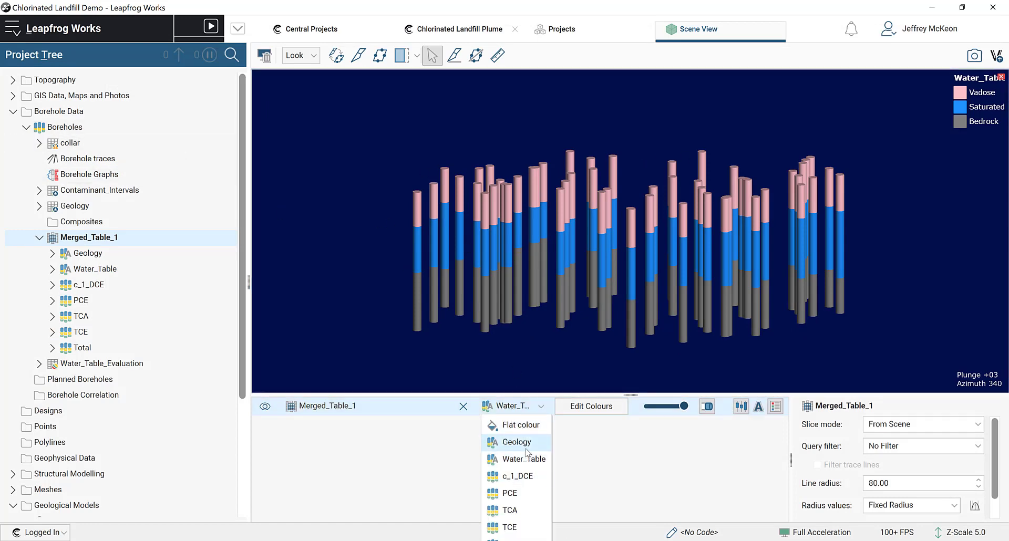
left_click(526, 447)
left_click_drag(763, 289, 897, 131)
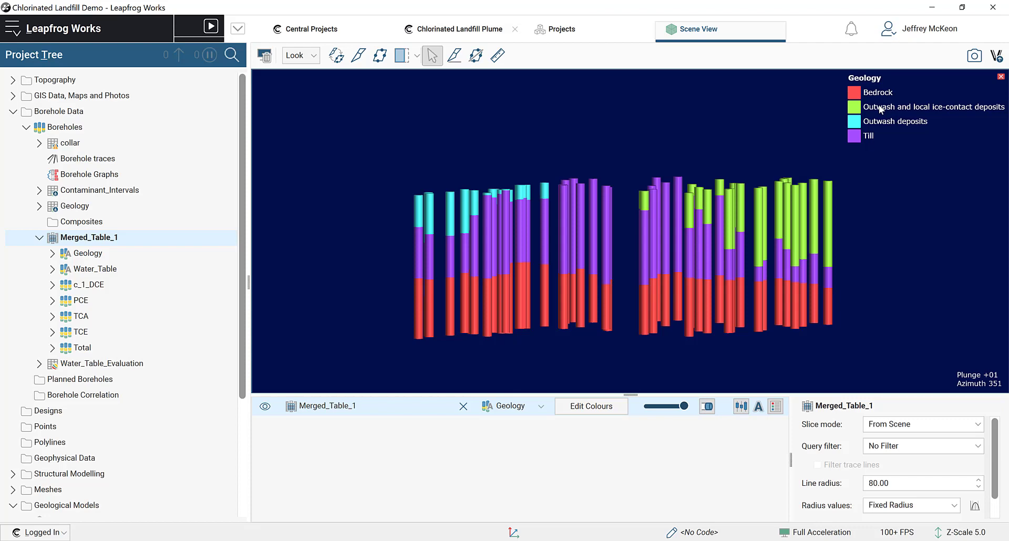
- Start a new geological model using the Geology column of the boreholes' Geology table as its base lithology
left_click(12, 111)
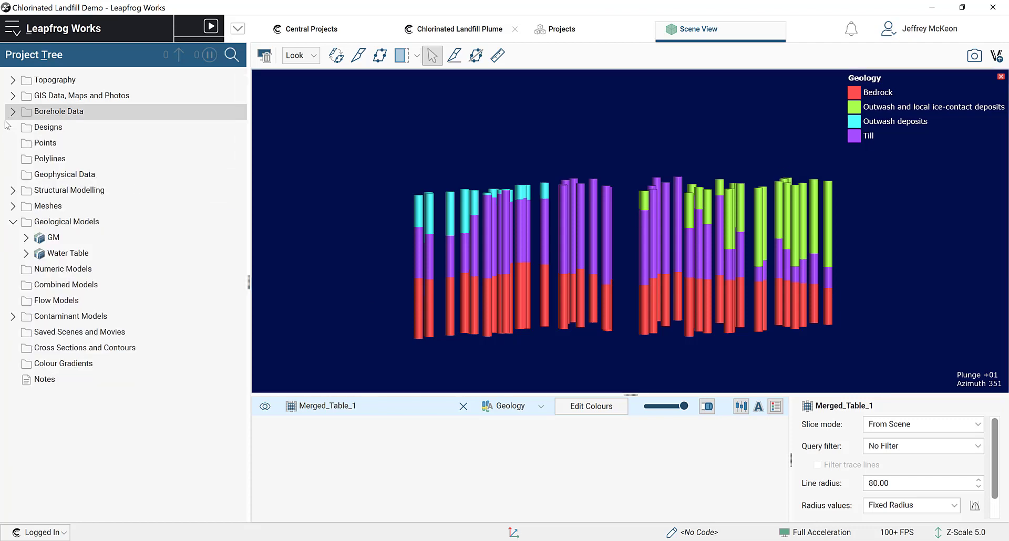
right_click(72, 224)
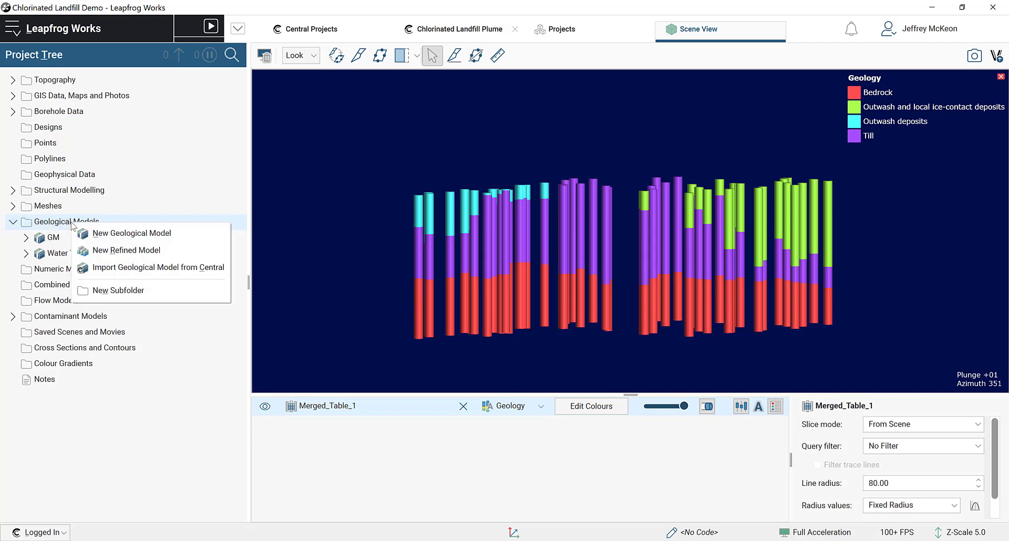
left_click(107, 236)
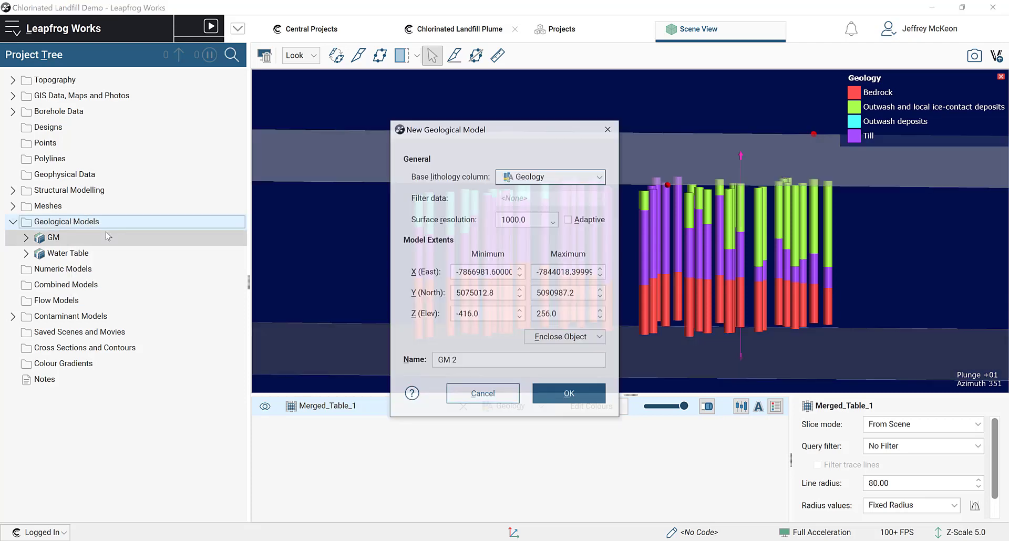
left_click(515, 179)
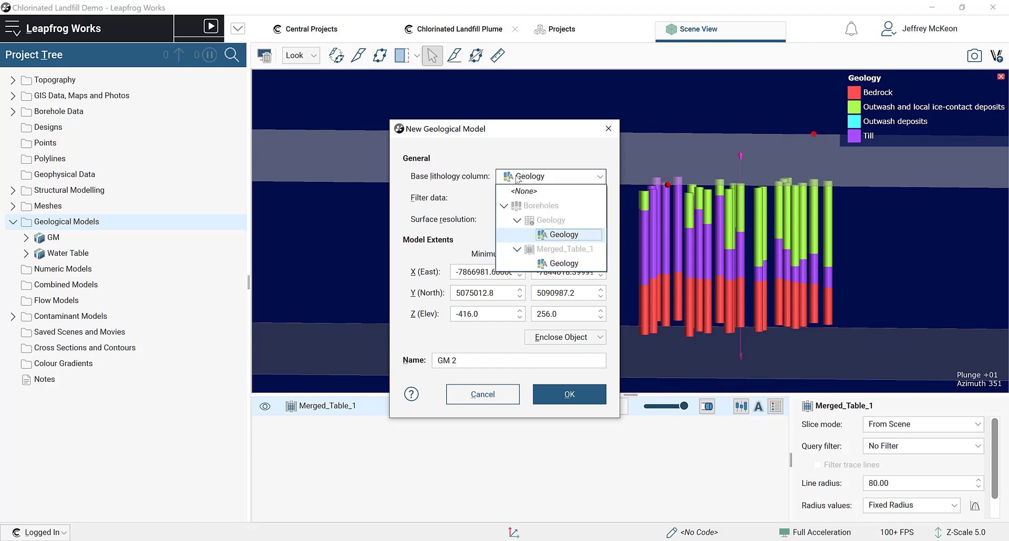
left_click(566, 236)
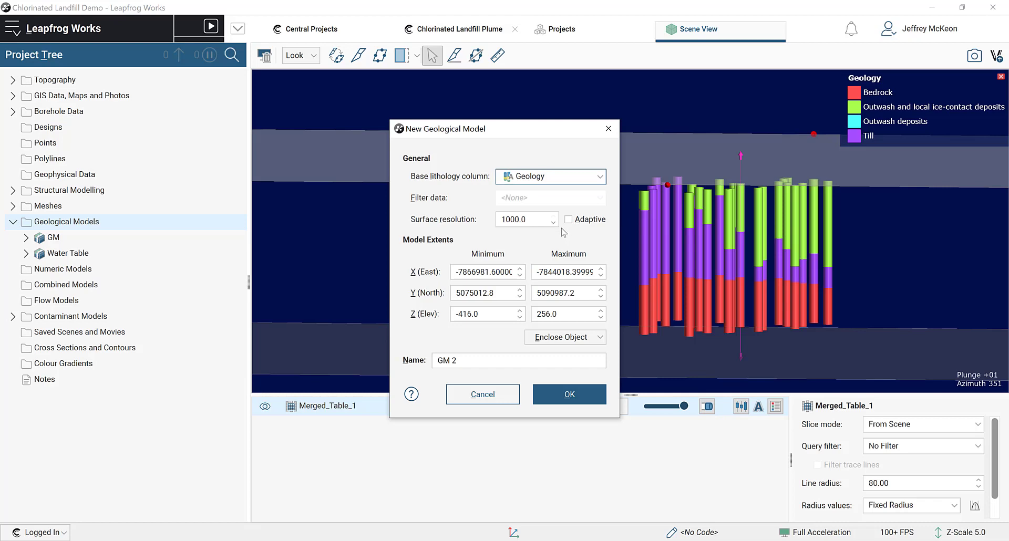
- Set the new model's surface resolution to 30 and make its extents enclose GM Extents
left_click(502, 220)
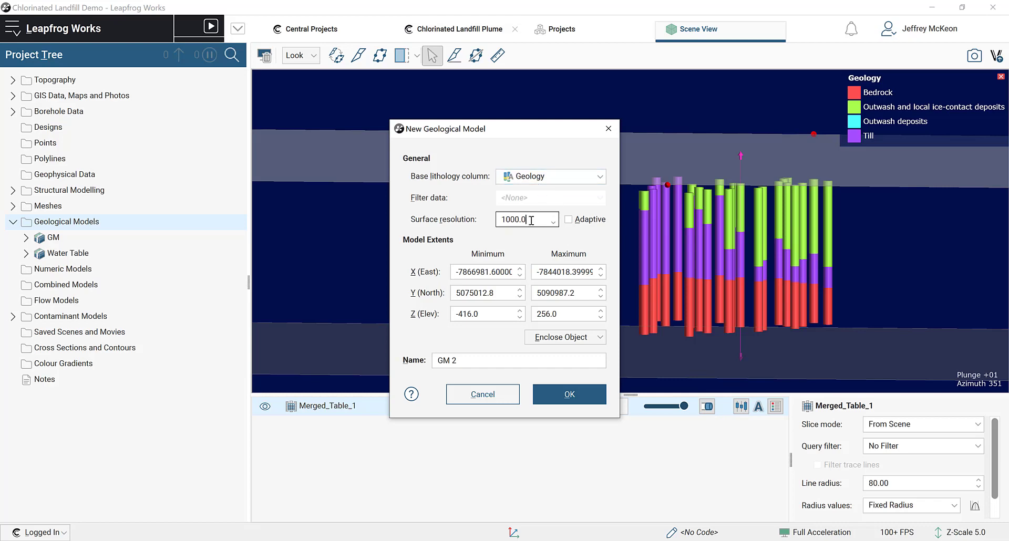
key("ctrl+a")
type("3")
left_click(571, 338)
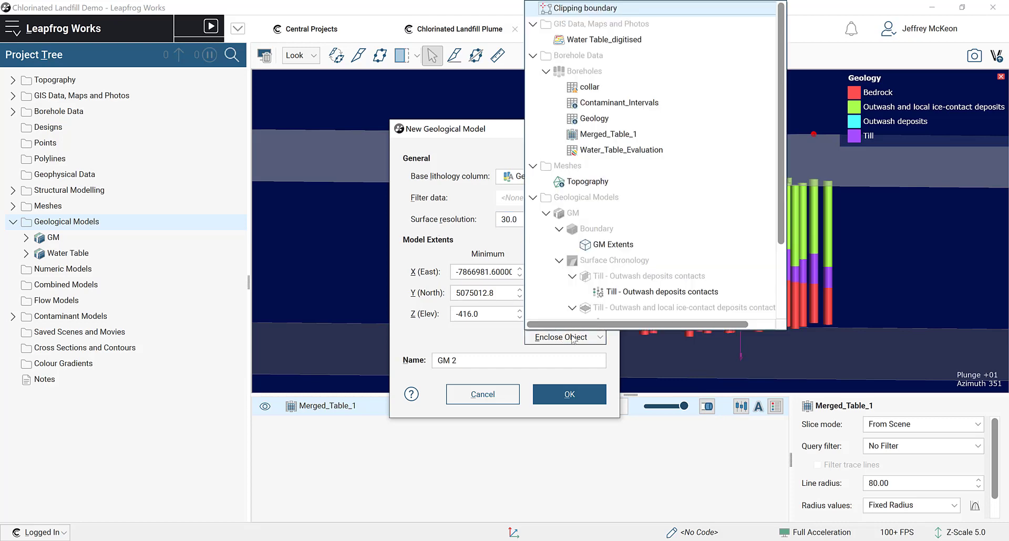
left_click(600, 245)
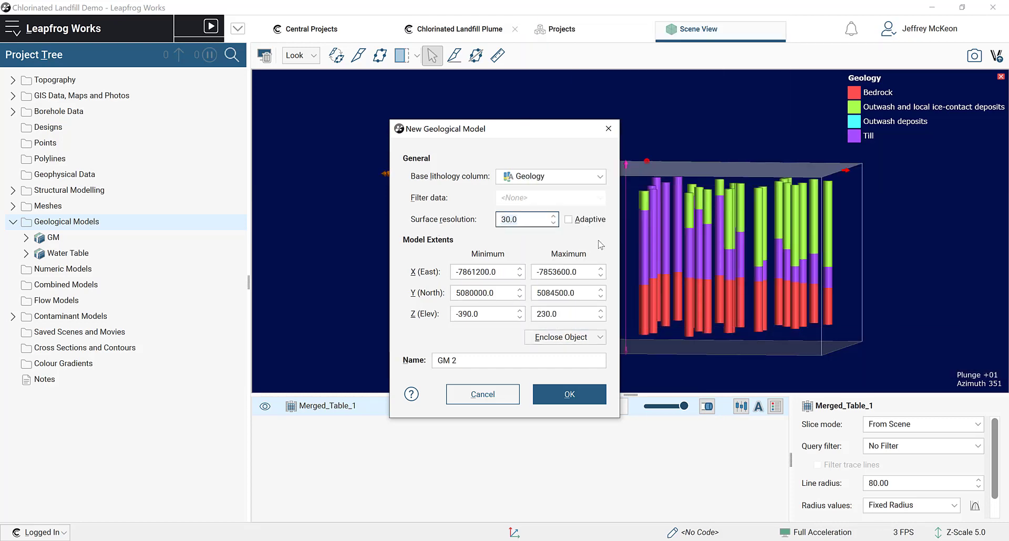
- Name the geological model "Domained Model: Unconsolidated Sediments" and create it
left_click(487, 360)
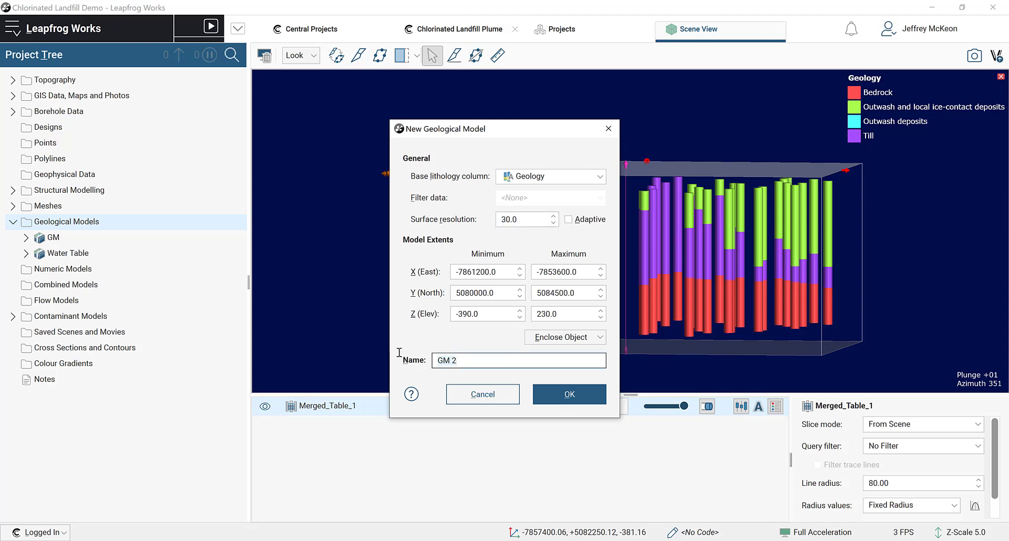
type("Domained Model: Unconsolida")
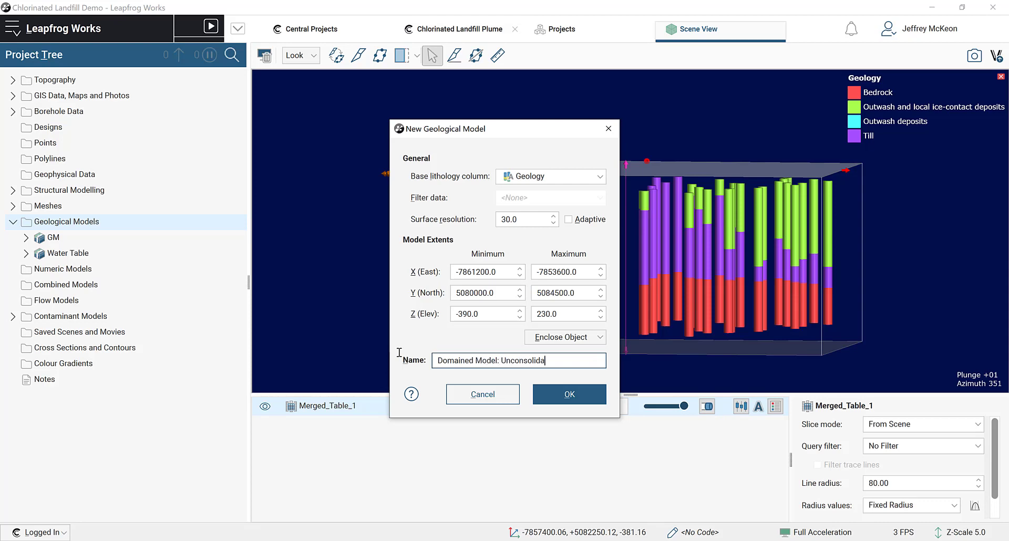
type("ted Sediments")
left_click(569, 395)
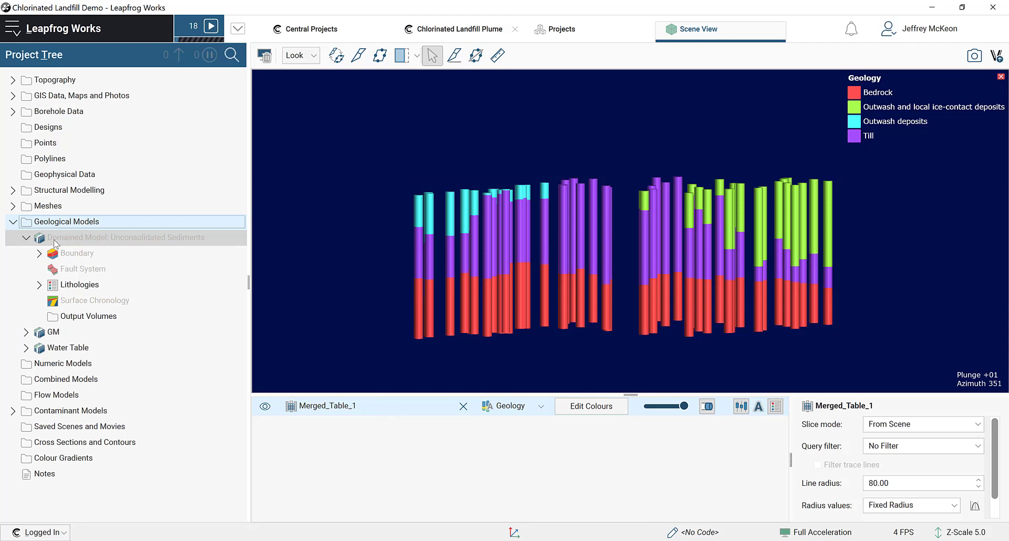
- Add a lithology code named "Unconsolidated sediments" to the Domained Model: Unconsolidated Sediments
right_click(95, 285)
left_click(63, 282)
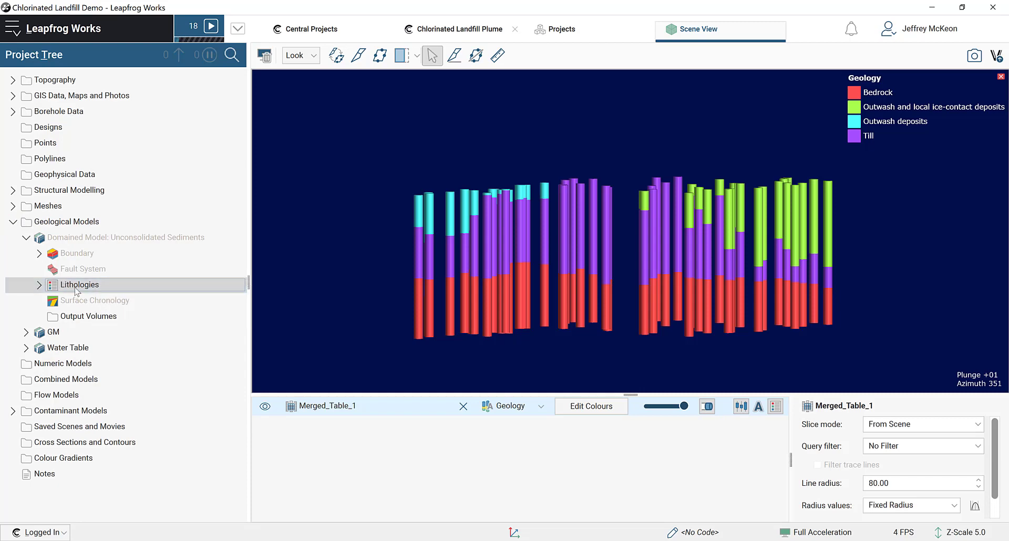
double_click(75, 288)
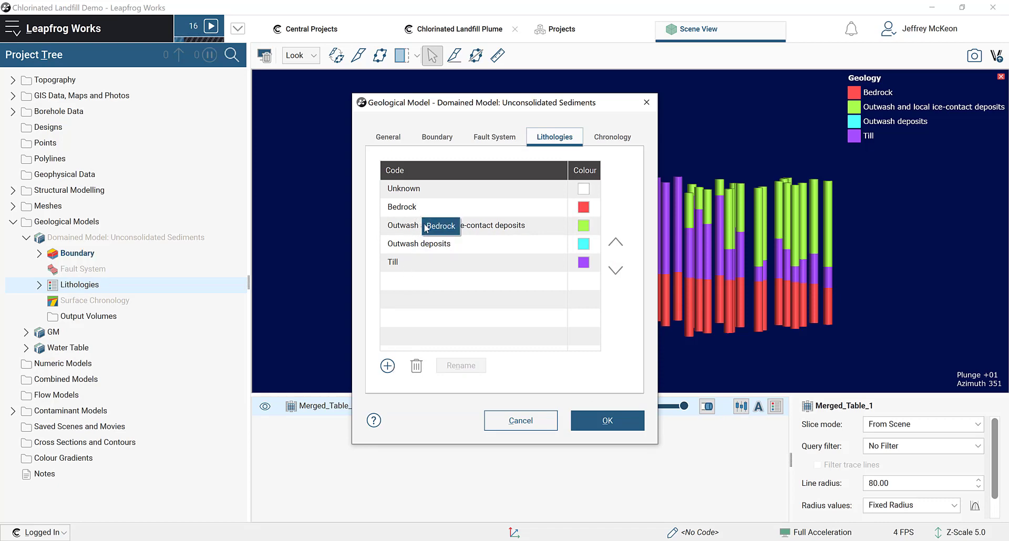
left_click(391, 356)
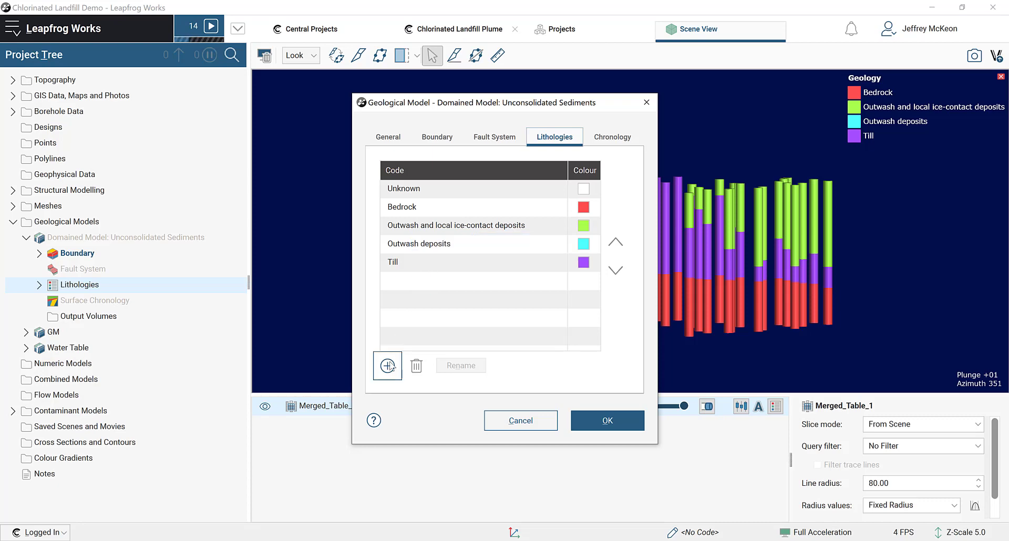
type("Uno")
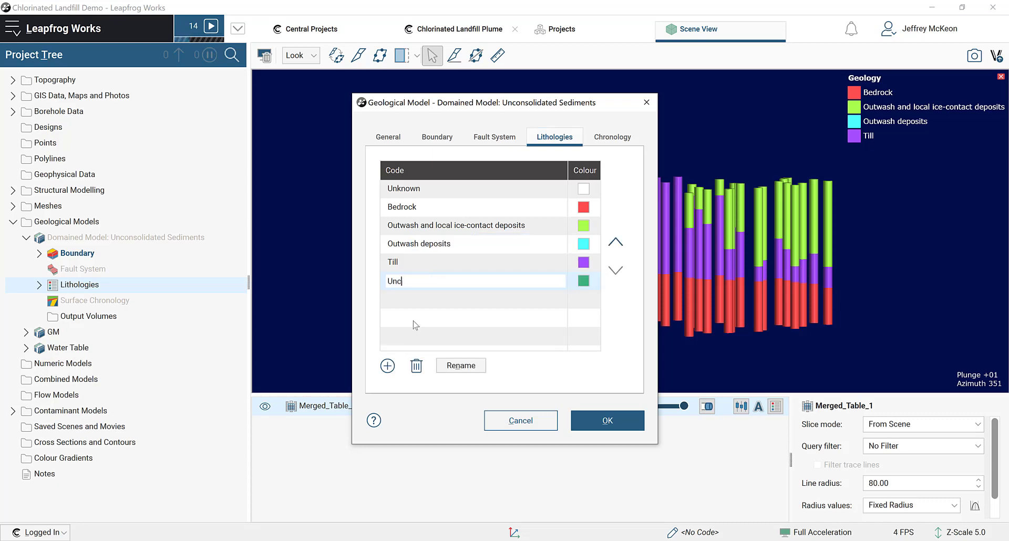
type("onsolidated Sediments")
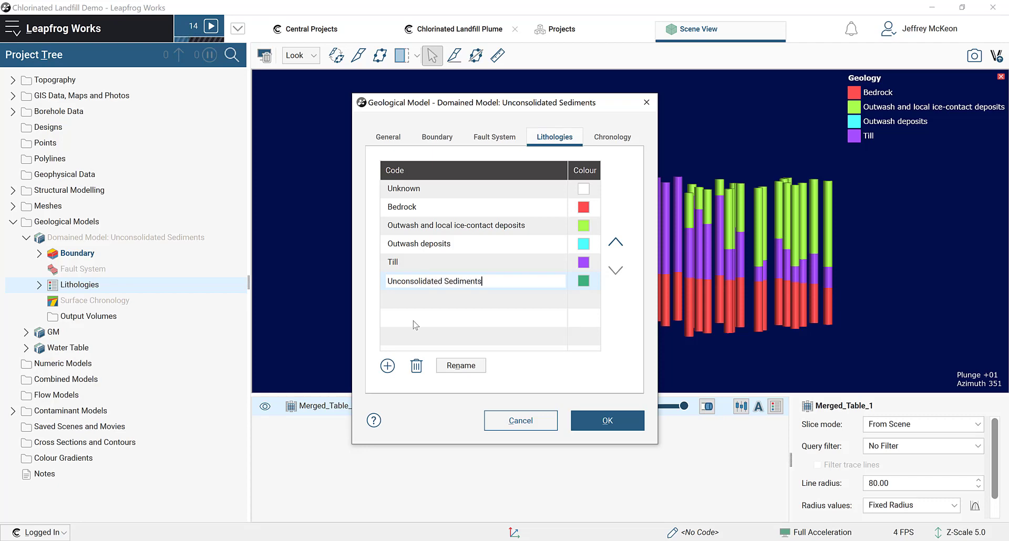
left_click(448, 282)
key("BackSpace")
type("s")
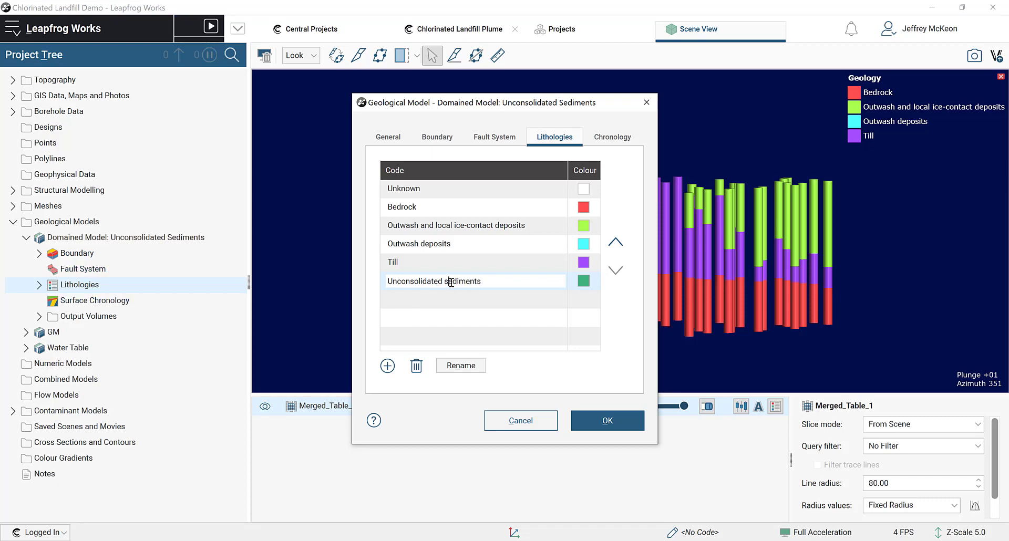
left_click(466, 264)
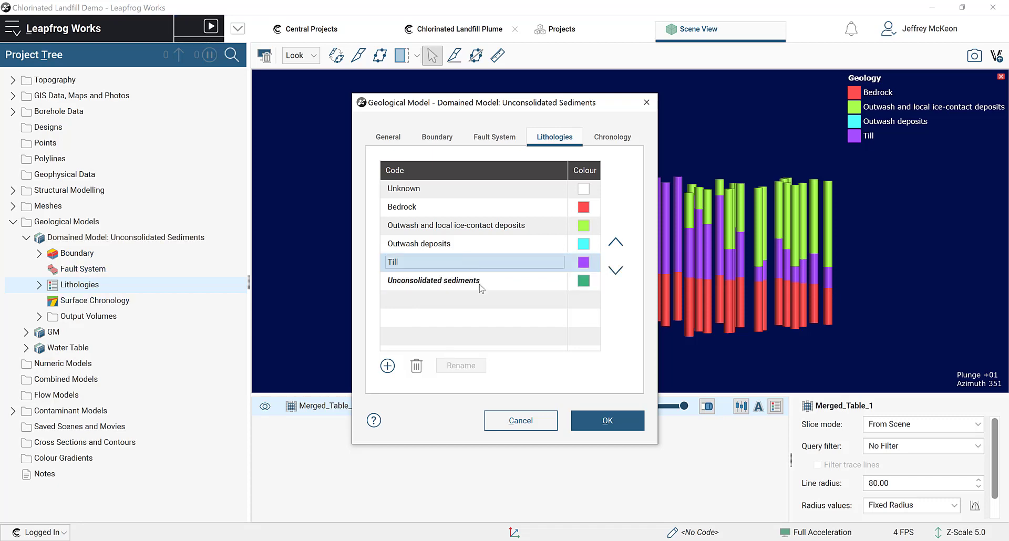
left_click(547, 280)
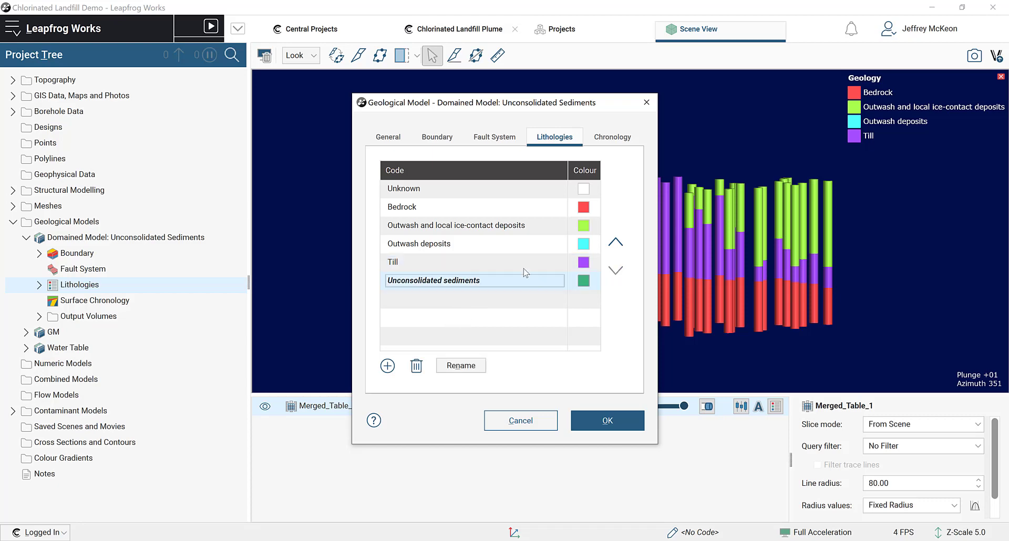
- Change the Bedrock lithology's colour to the brown palette colour #8b6914
left_click(515, 213)
left_click(584, 207)
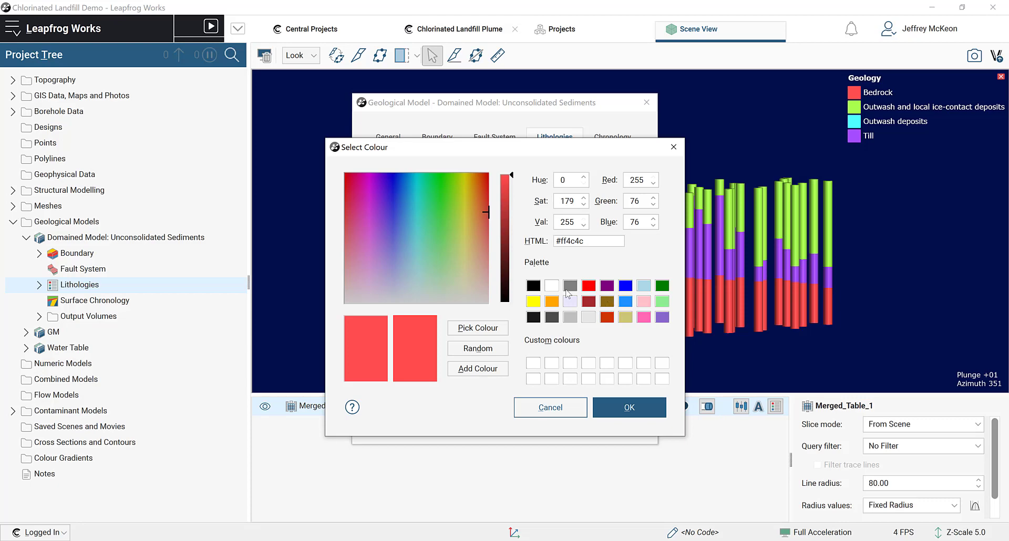
left_click(607, 302)
left_click(642, 415)
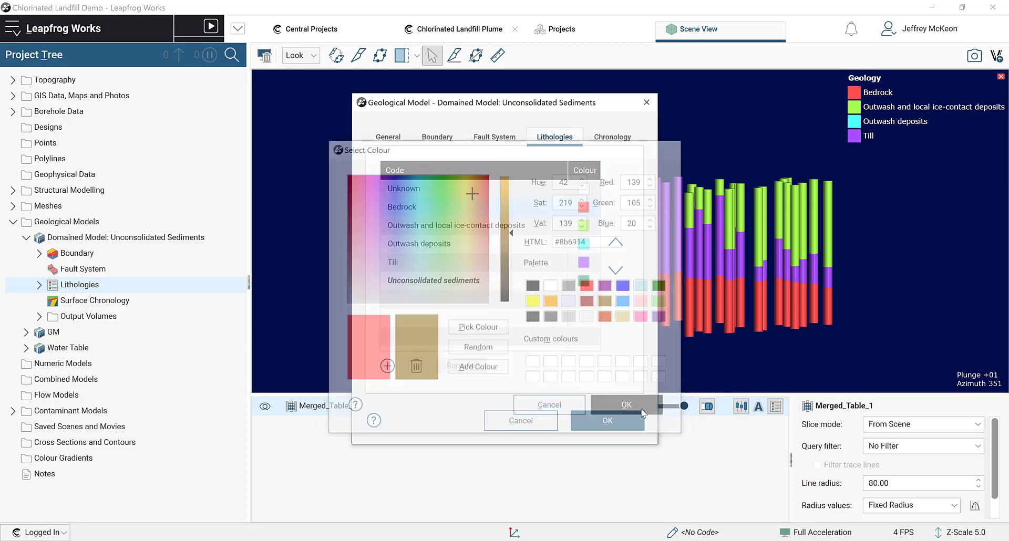
- Change the Unconsolidated sediments lithology's colour to the light green palette colour #90ee90
left_click(583, 281)
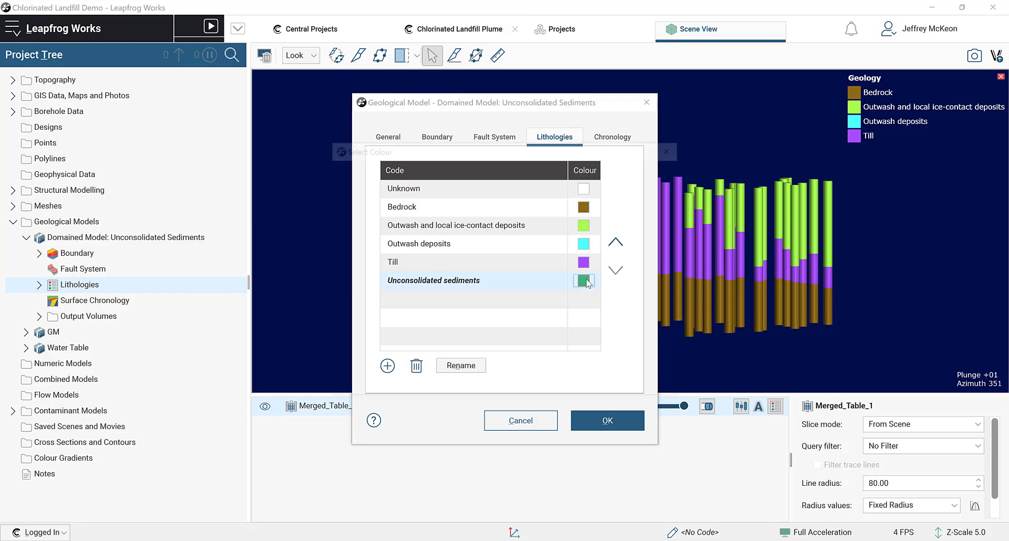
left_click(662, 301)
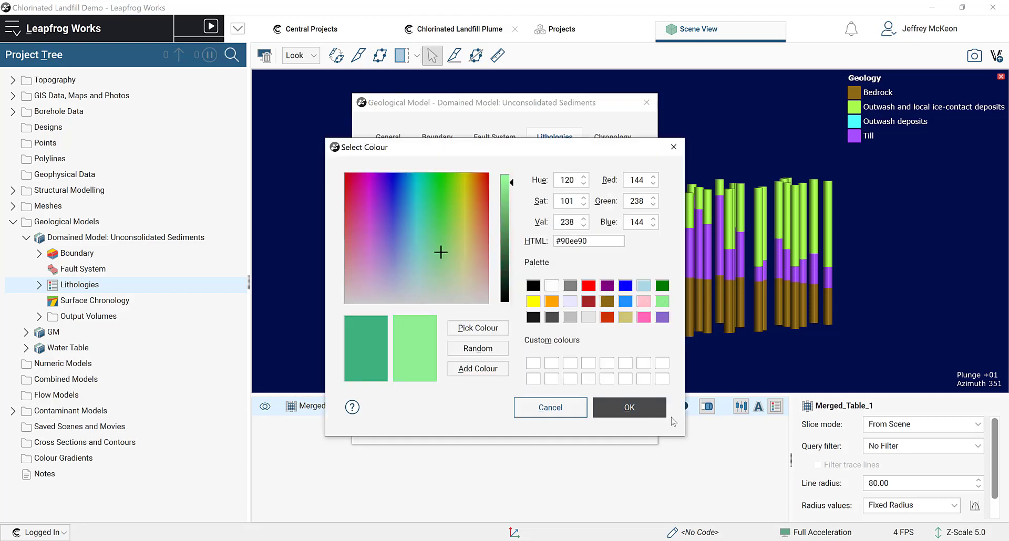
left_click(629, 408)
- Recolour Outwash and local ice-contact deposits with the dark green palette colour #008000 and apply the lithology changes
left_click(584, 226)
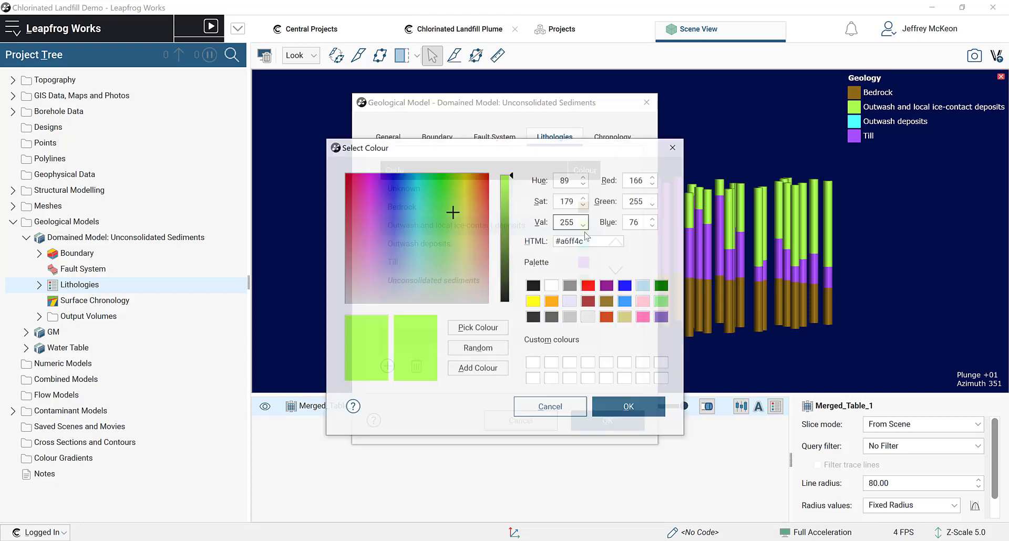
left_click(662, 285)
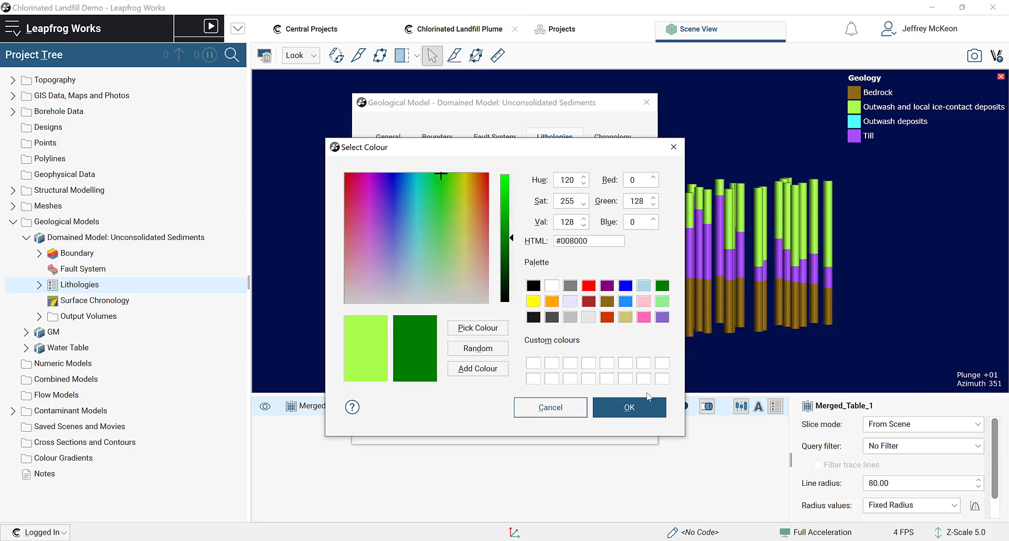
left_click(629, 407)
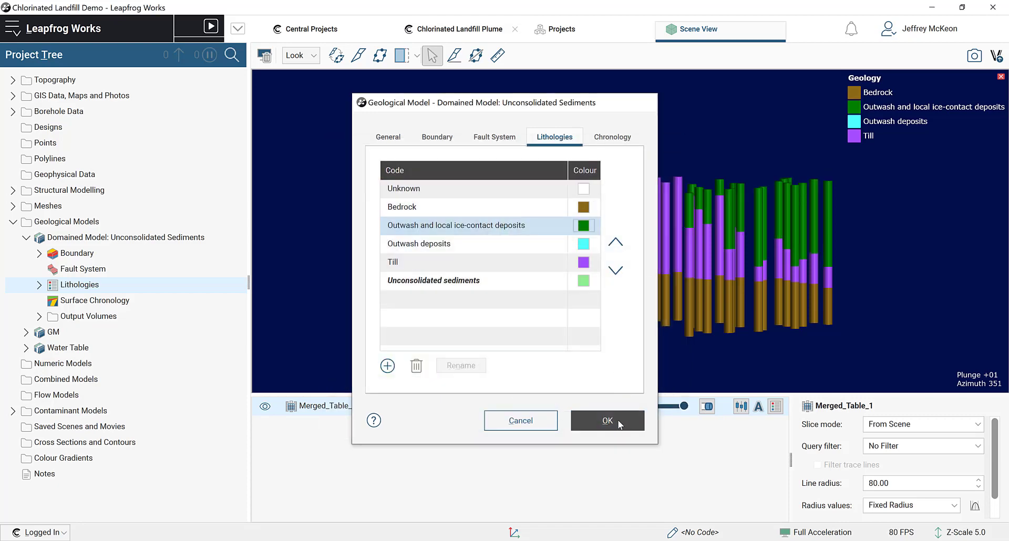
left_click(621, 425)
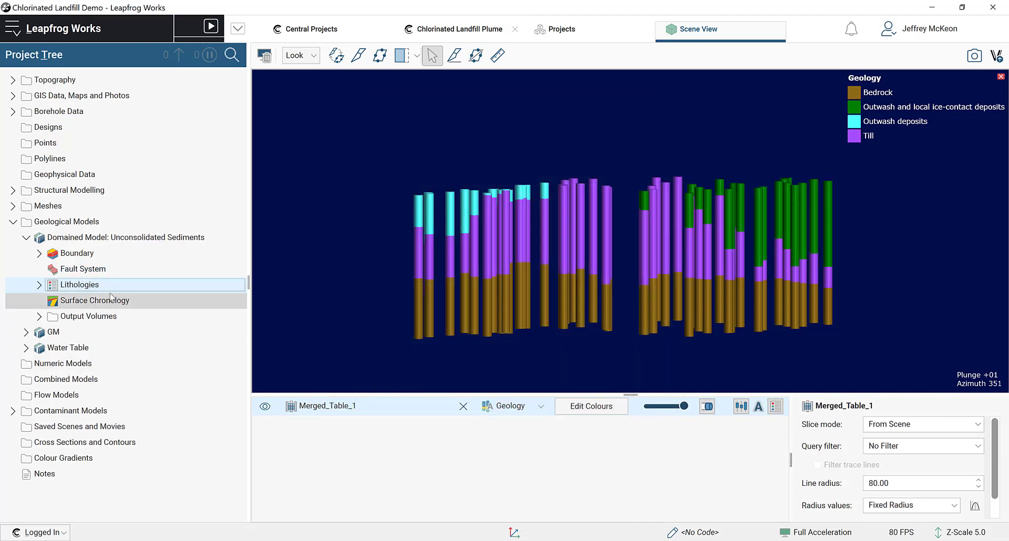
right_click(116, 304)
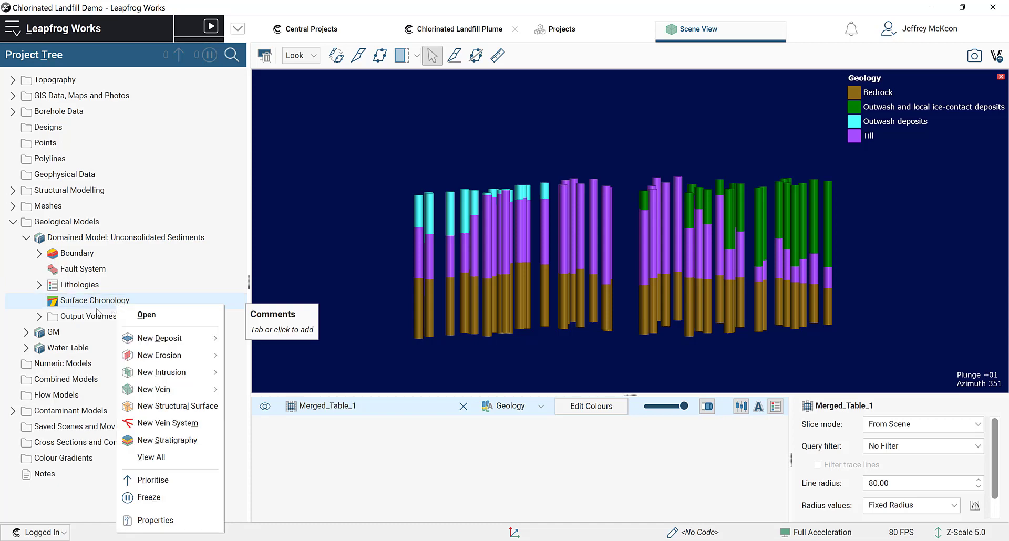
mouse_move(174, 344)
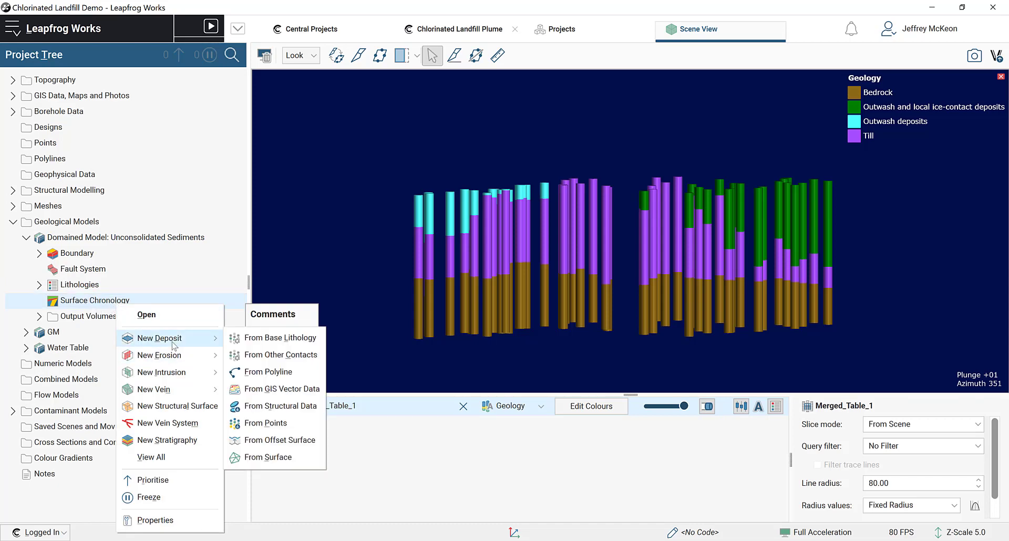
left_click(251, 341)
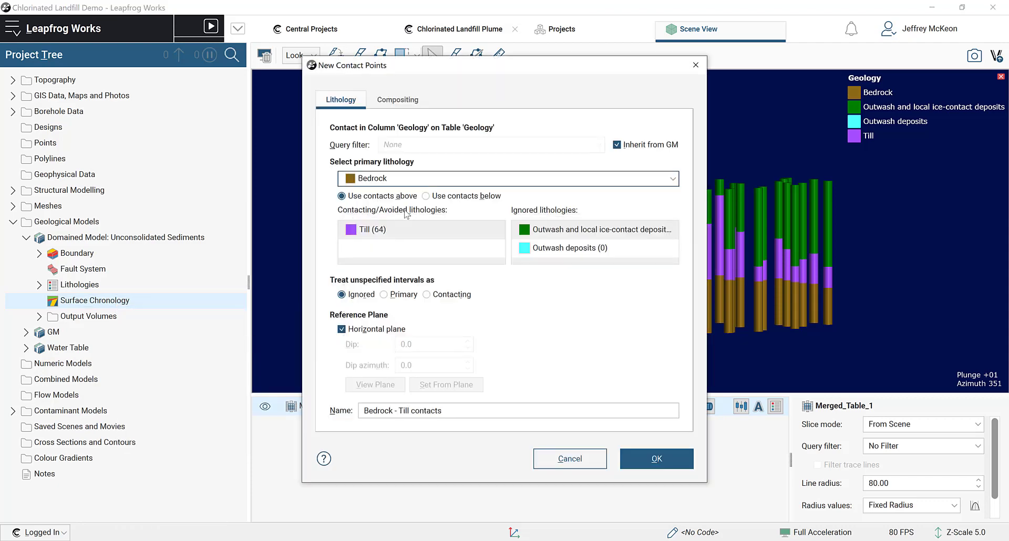
left_click(407, 179)
left_click(408, 179)
left_click(695, 65)
- Start a new deposit from a surface in the domained model's surface chronology, using GM's Bedrock - Till contacts
right_click(121, 303)
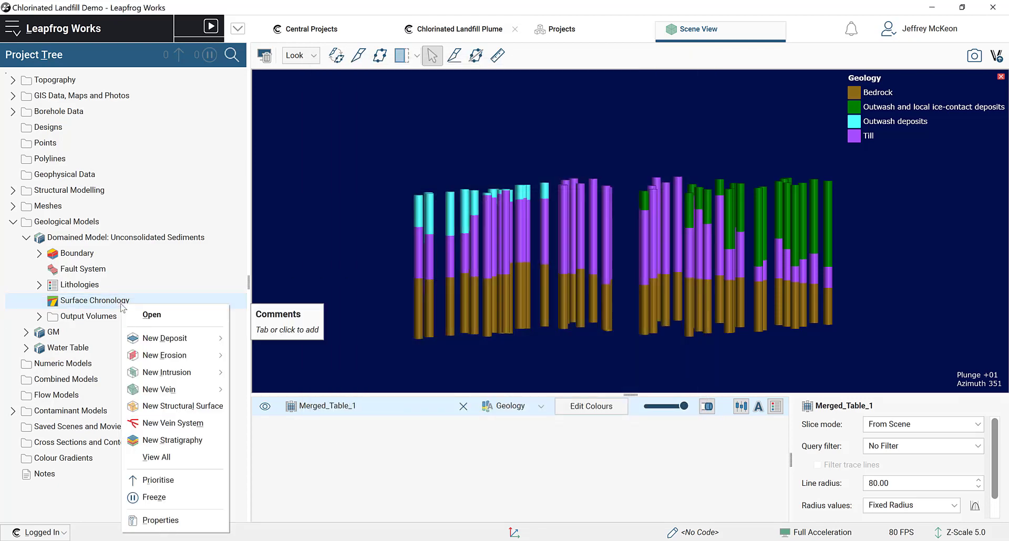
mouse_move(171, 347)
left_click(281, 463)
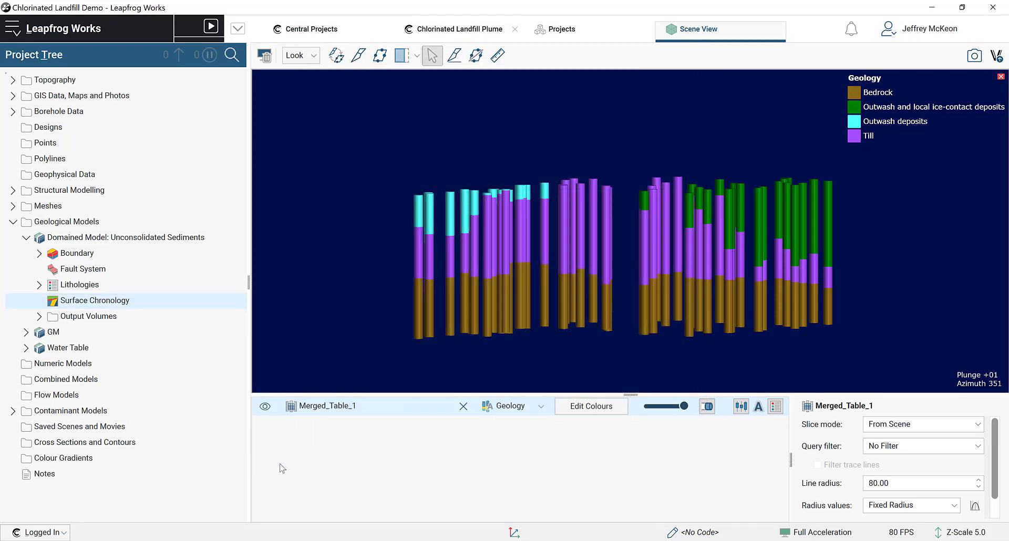
left_click(526, 247)
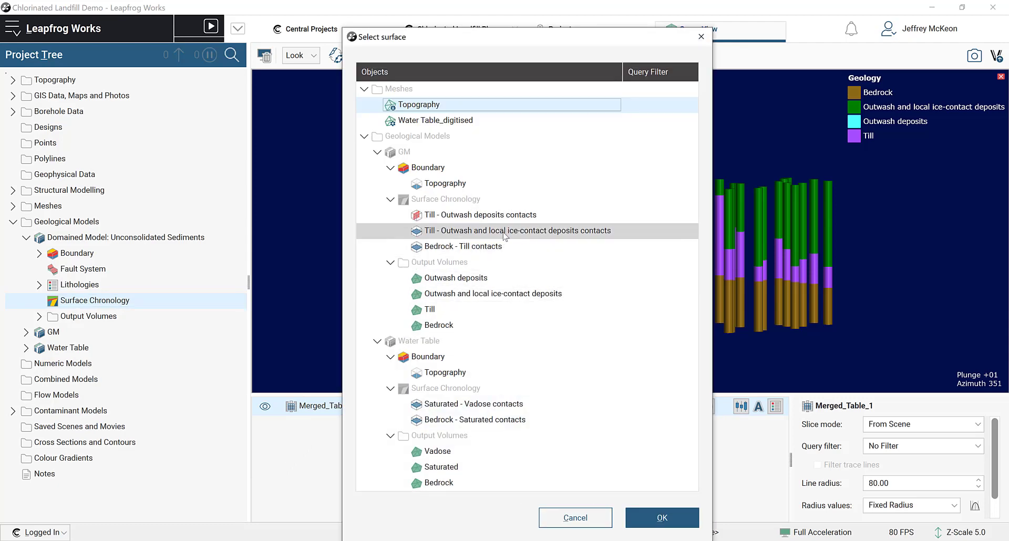
left_click(504, 249)
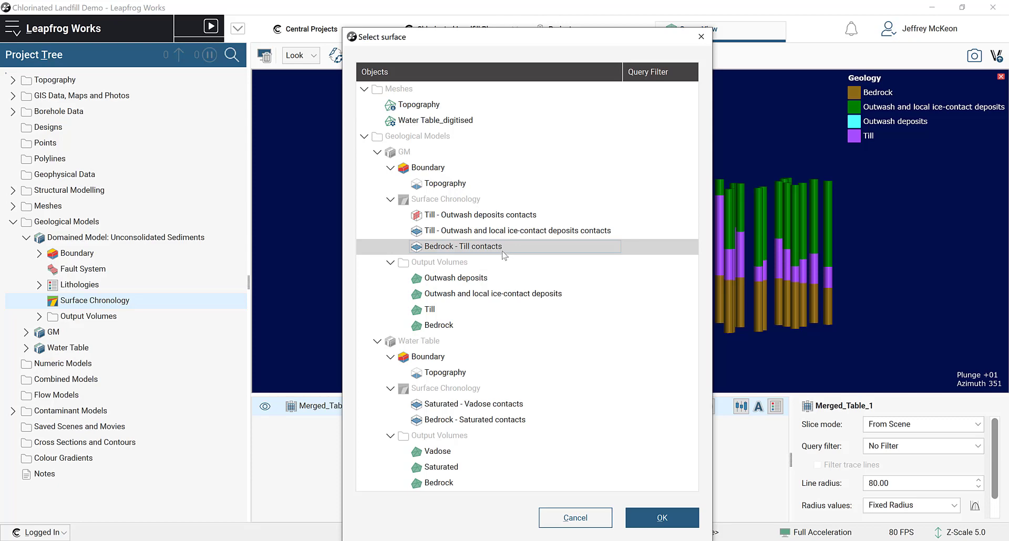
left_click(673, 519)
- Create the depositional contact with Unconsolidated sediments as the younger first lithology and Bedrock as the older second lithology
left_click(541, 285)
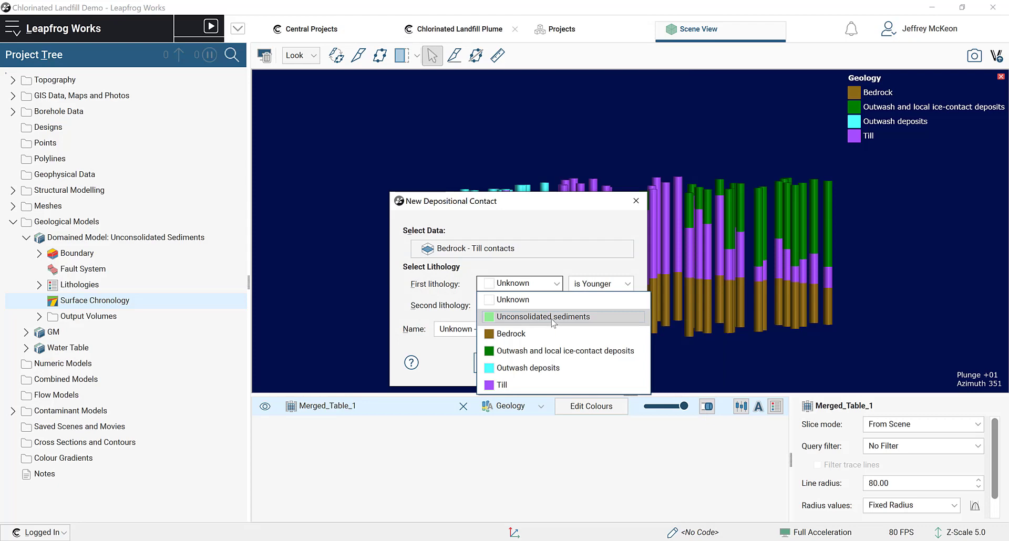
left_click(551, 317)
left_click(536, 305)
left_click(543, 354)
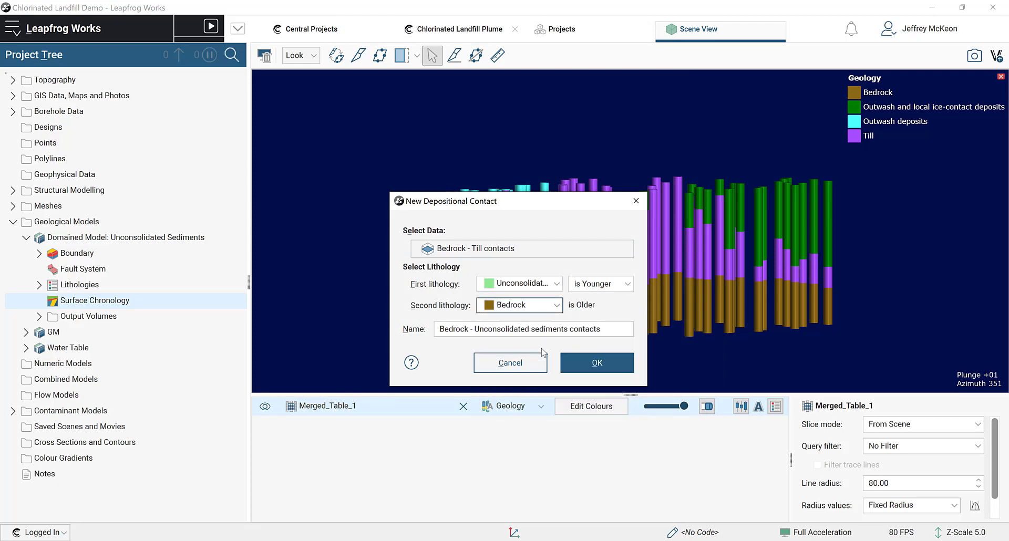
left_click(582, 368)
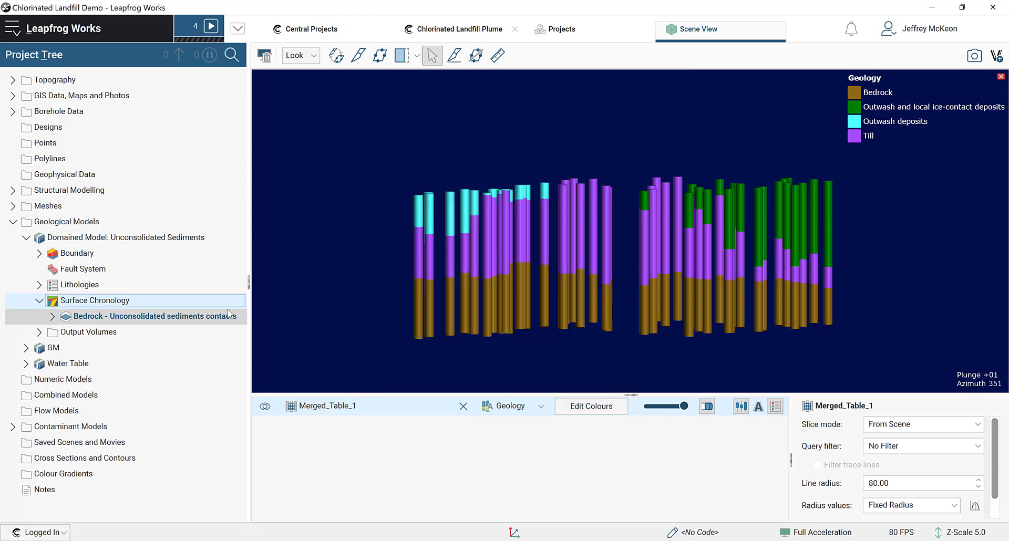
- Clear the scene and display the Bedrock - Unconsolidated sediments contacts surface
left_click(264, 55)
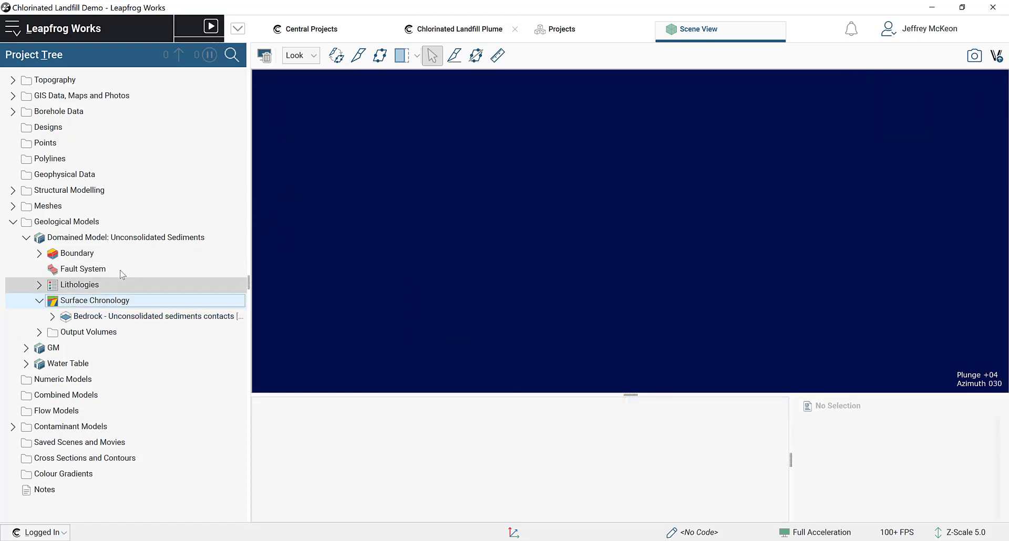
left_click_drag(147, 322, 455, 295)
left_click_drag(545, 317, 502, 305)
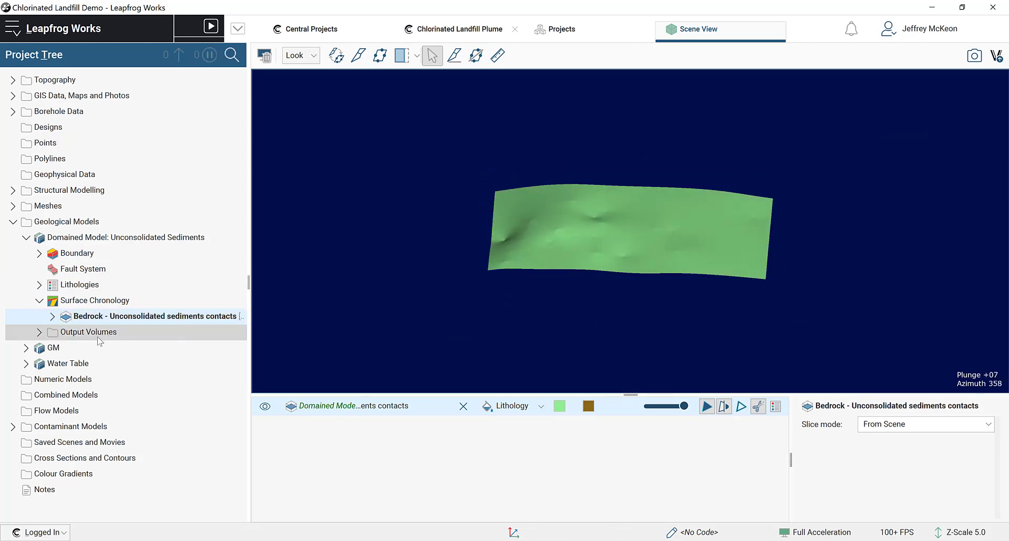
- Enable the Bedrock - Unconsolidated sediments contacts surface in the domained model's surface chronology
left_click(92, 301)
double_click(91, 301)
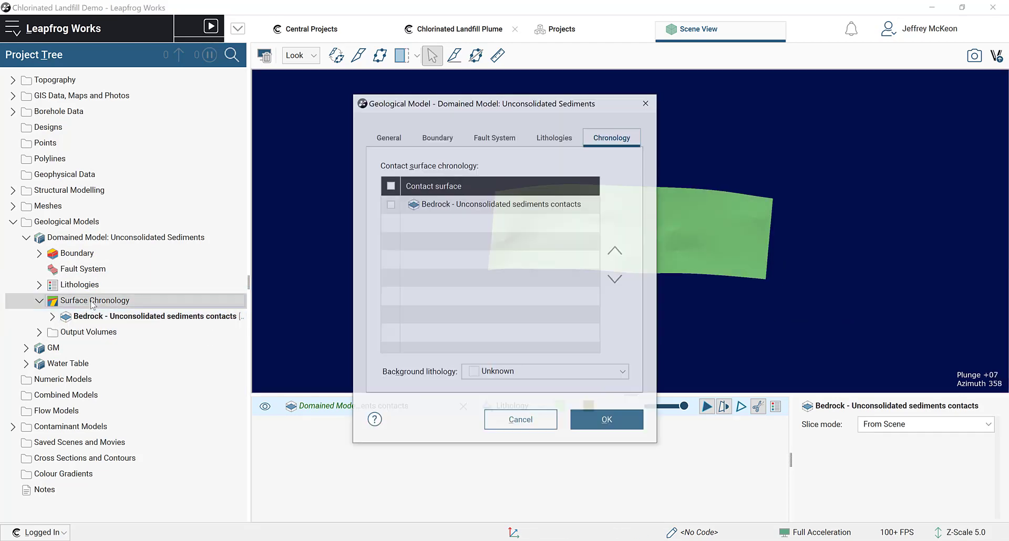
left_click(389, 205)
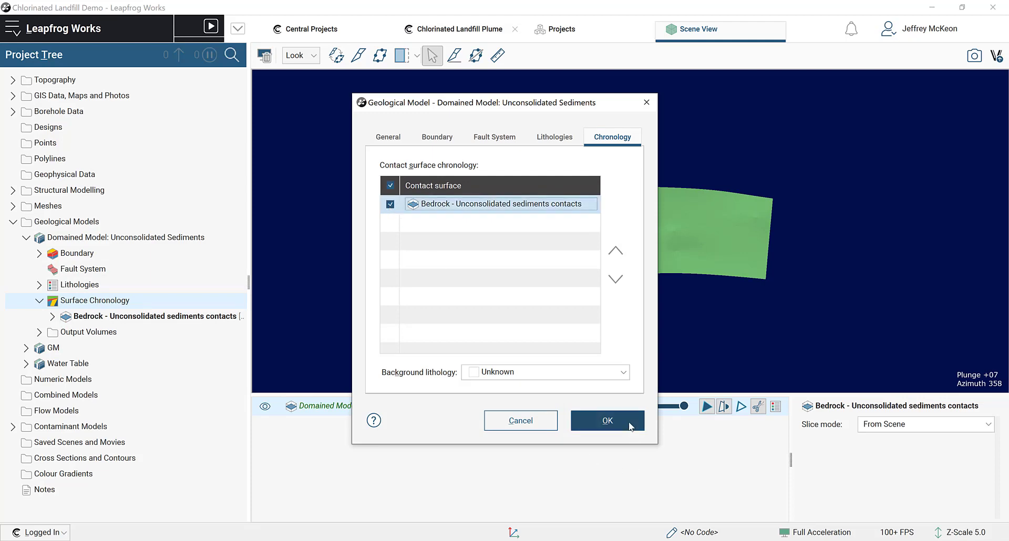
left_click(631, 421)
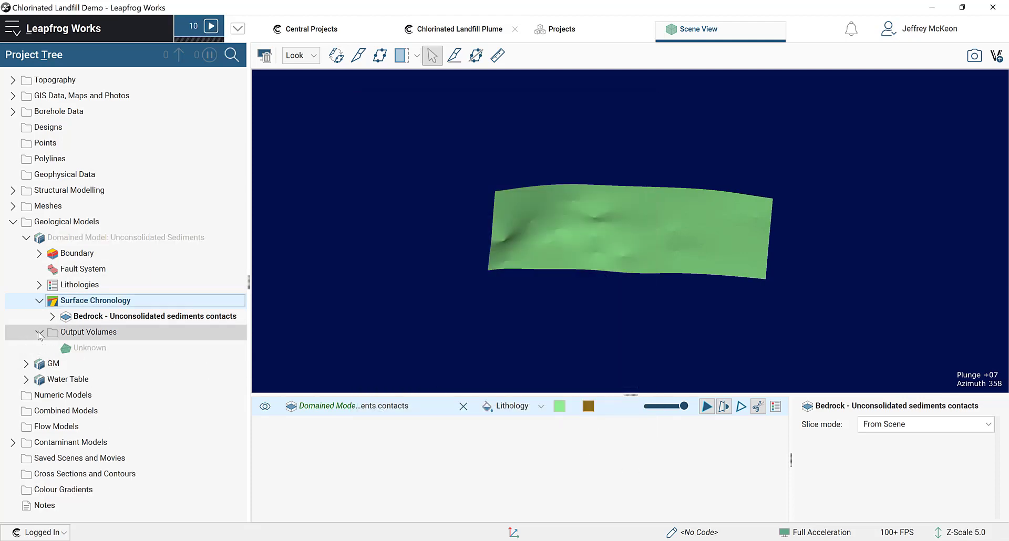
- Add the domained model's Unconsolidated sediments and Bedrock output volumes to the scene and inspect them from several angles
double_click(68, 332)
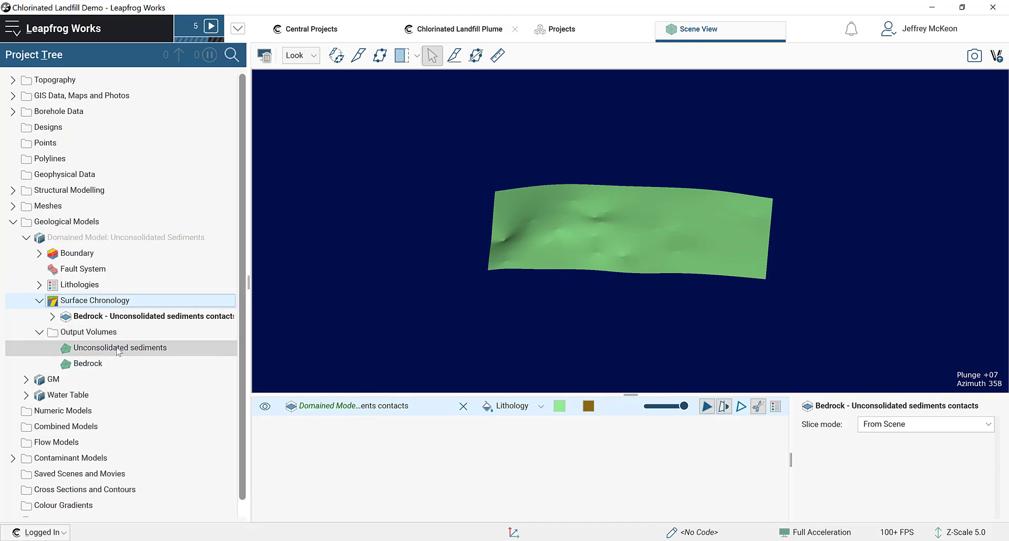
left_click_drag(105, 348, 453, 283)
left_click_drag(144, 363, 720, 337)
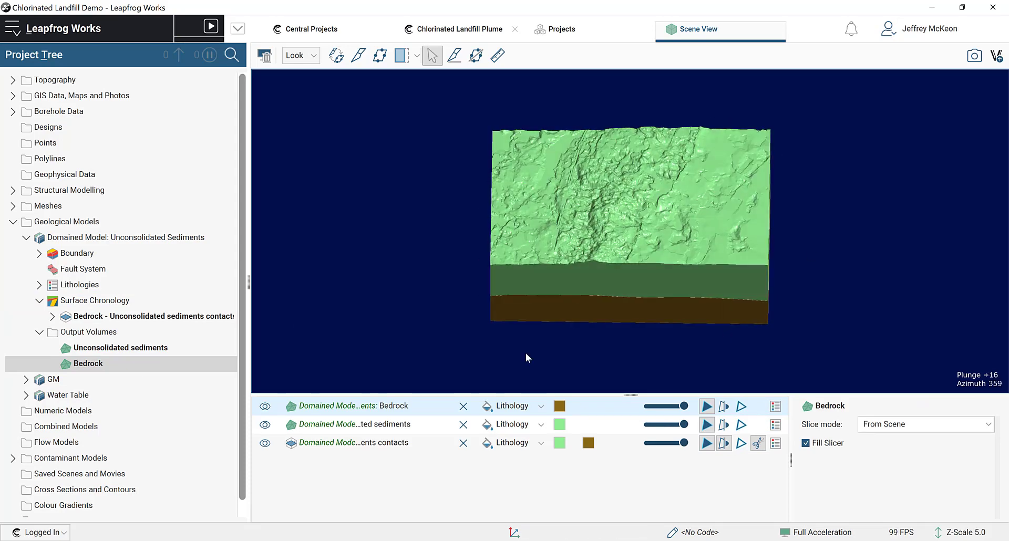
left_click_drag(496, 303, 489, 248)
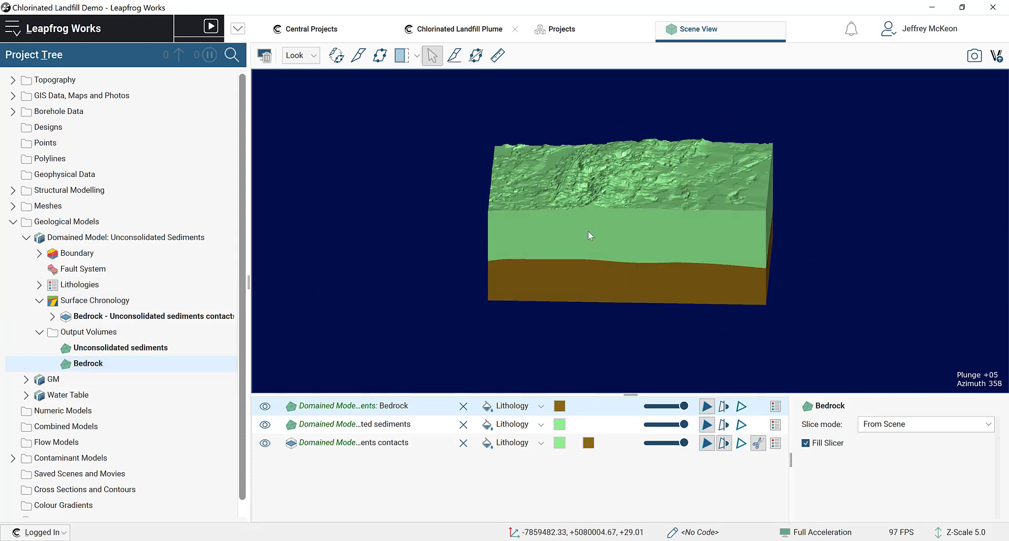
left_click_drag(587, 234, 585, 217)
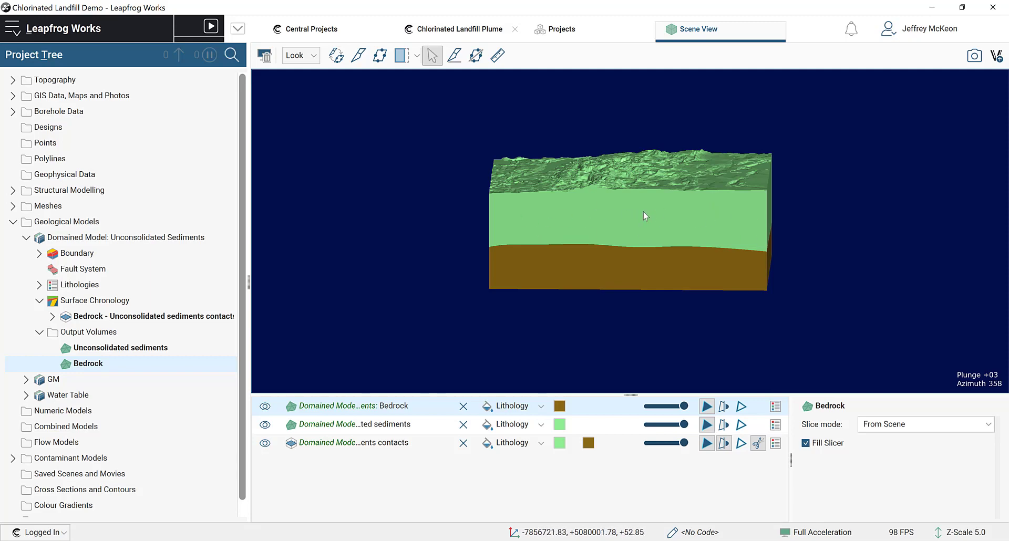
mouse_move(661, 212)
left_mouse_down()
mouse_move(845, 210)
mouse_move(639, 223)
mouse_move(657, 230)
left_mouse_up()
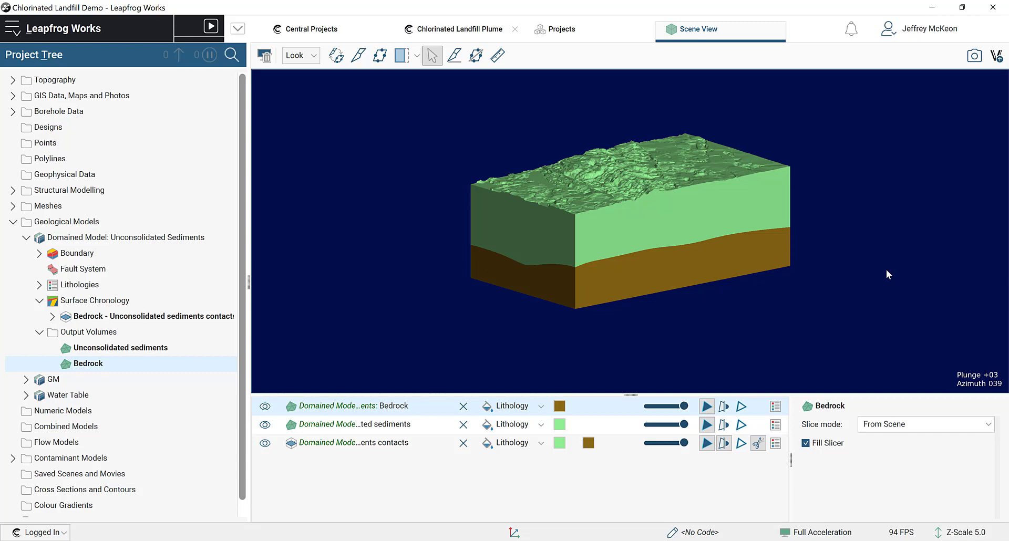
left_click_drag(850, 247, 292, 133)
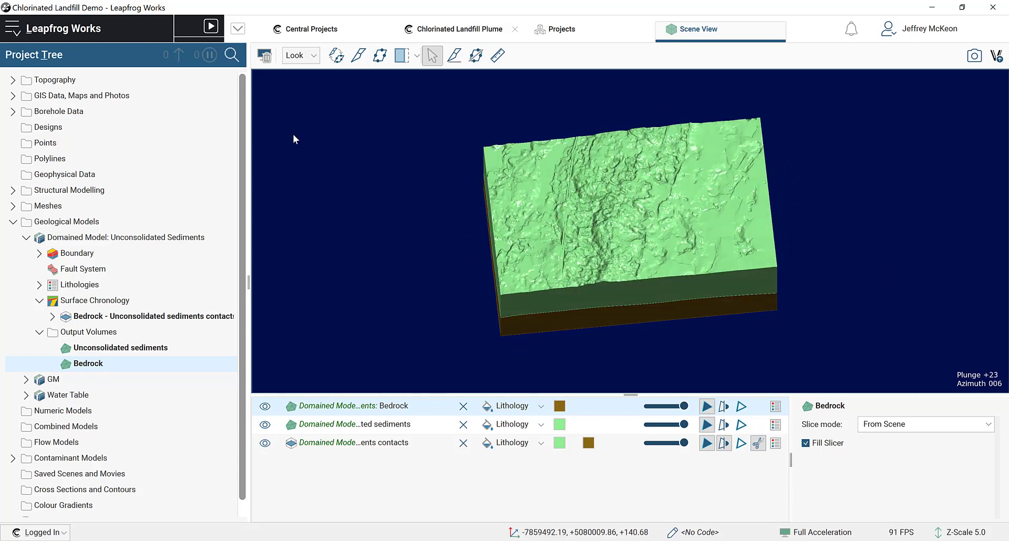
- Add the Geology and Contaminant_Intervals borehole tables to the scene, viewed from directly above
left_click(309, 57)
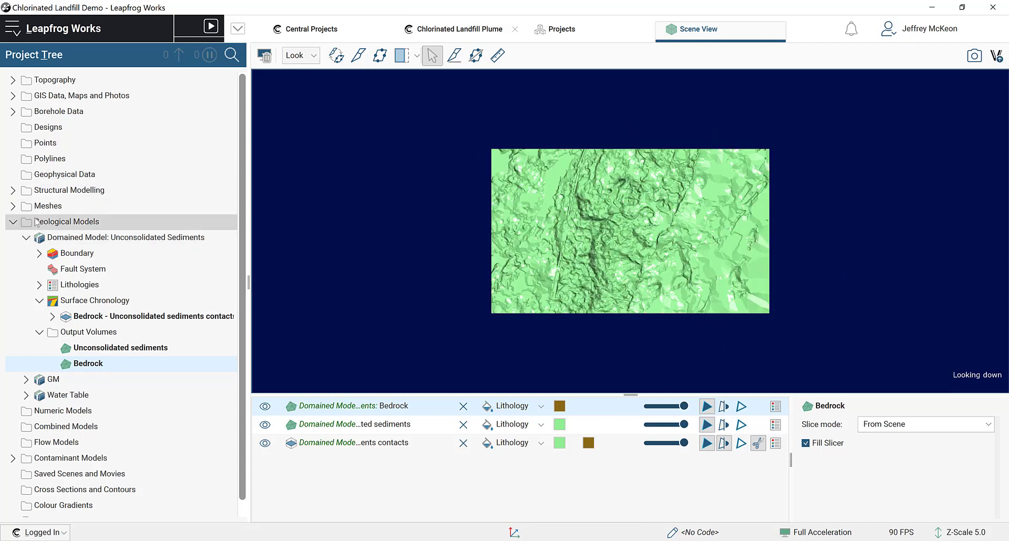
left_click(13, 111)
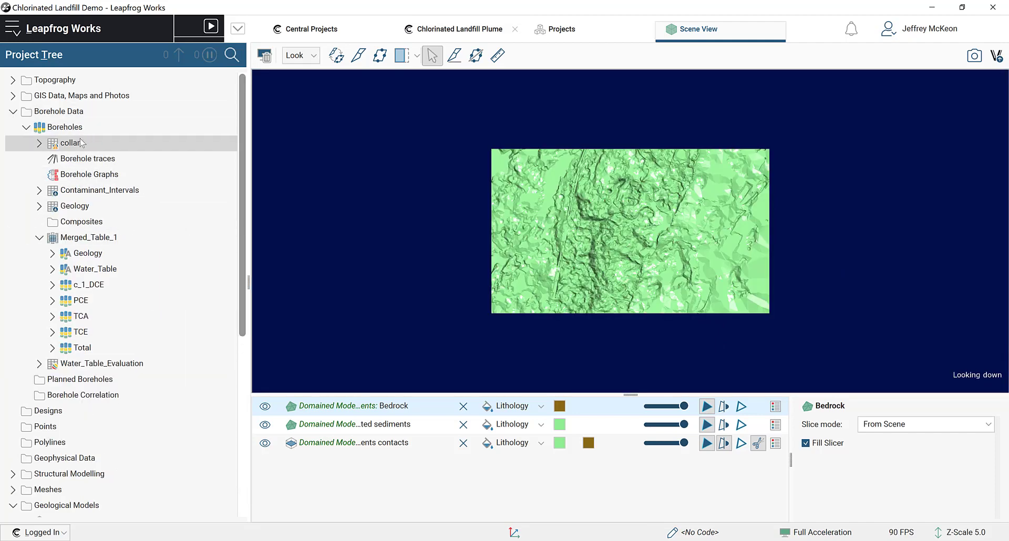
left_click_drag(85, 210, 607, 231)
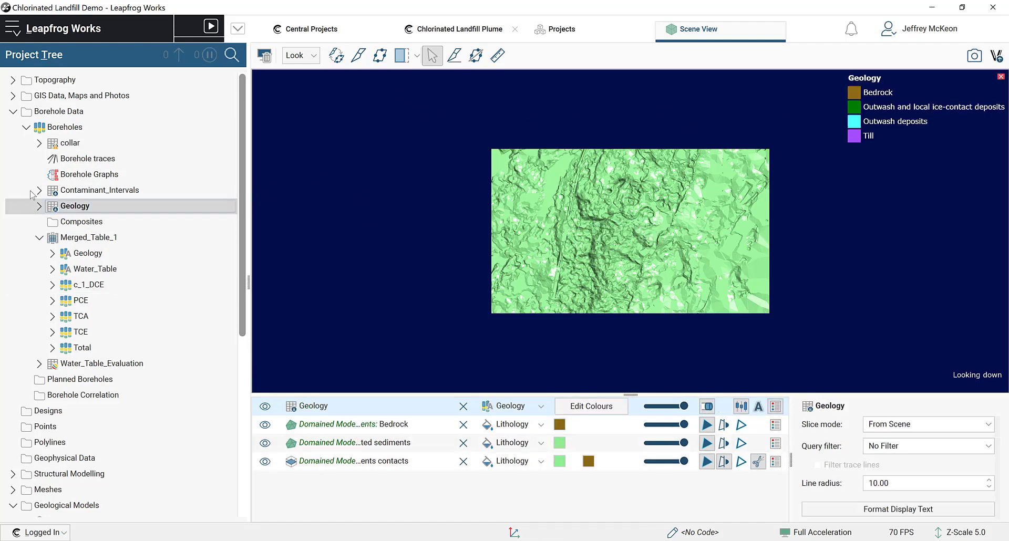
left_click_drag(84, 190, 476, 236)
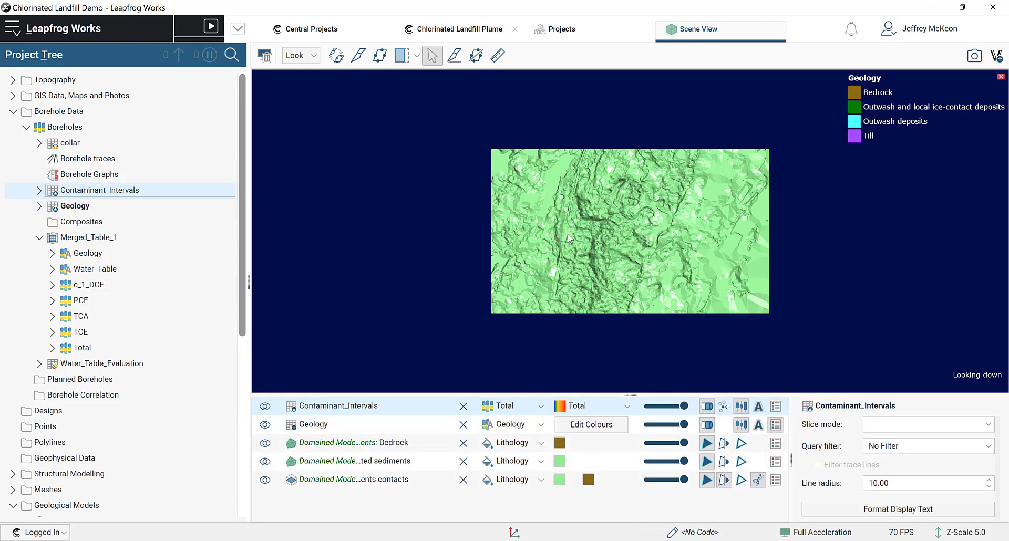
- Examine the boreholes against the contact surface with the Bedrock and Unconsolidated sediments volumes temporarily hidden, restoring both volumes
left_click(265, 462)
left_click(265, 444)
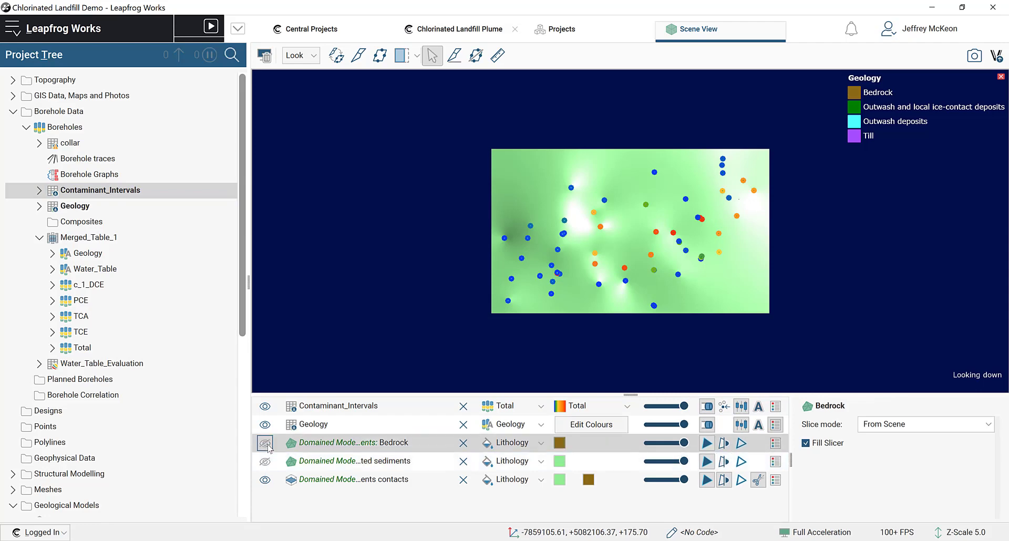
left_click_drag(562, 317, 589, 191)
left_click(265, 462)
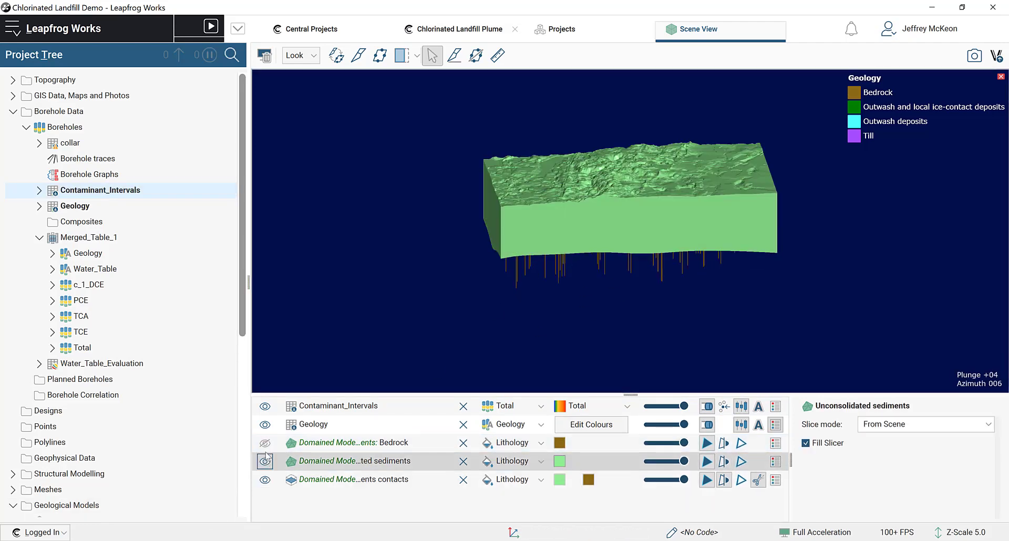
left_click(266, 443)
- Hide the Geology intervals and make the Bedrock and Unconsolidated sediments volumes semi-transparent, looking straight down on the contaminant boreholes
left_click(264, 425)
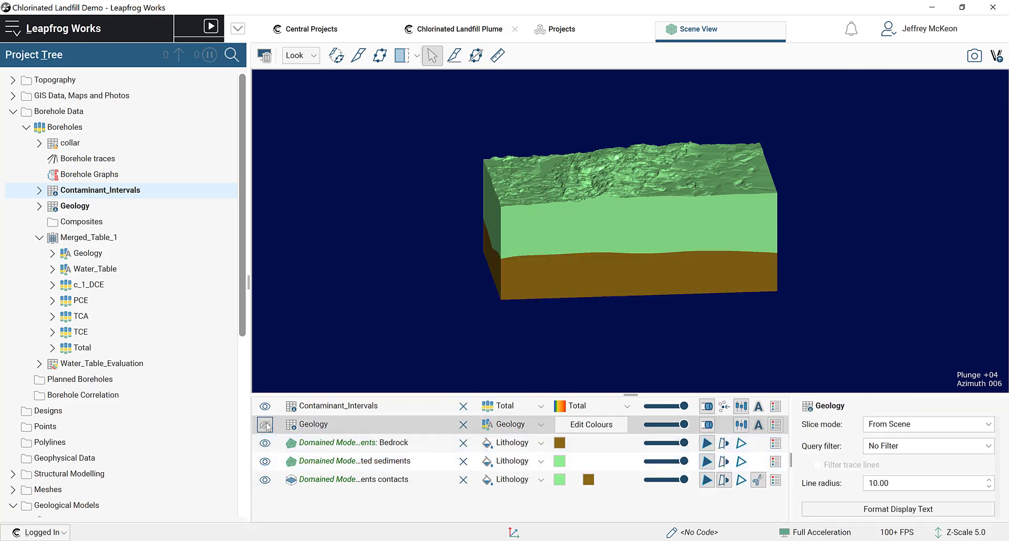
left_click_drag(683, 443, 658, 461)
key("d")
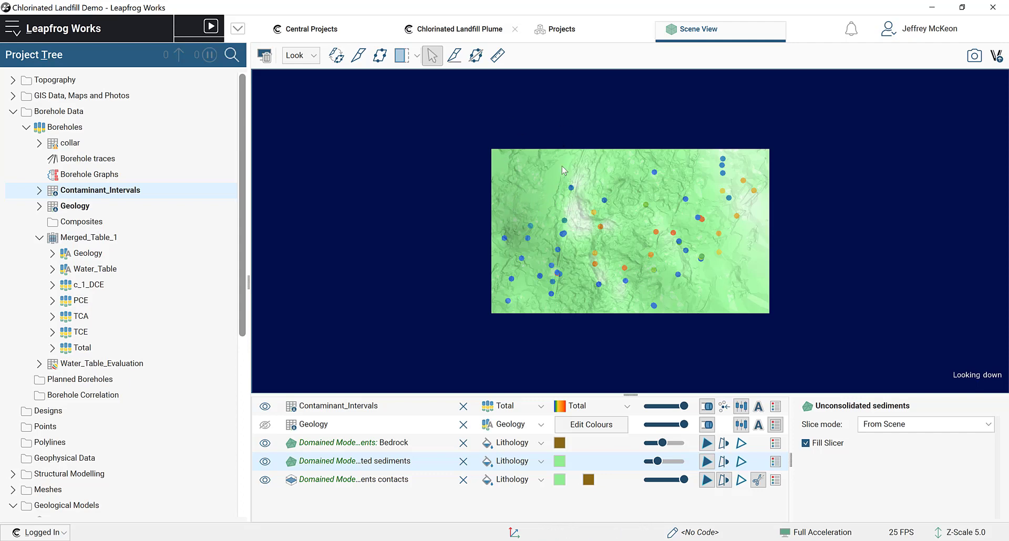
- Create interval mid points from the borehole Geology table, including its Geology column and keeping the name Geology
left_click(561, 195)
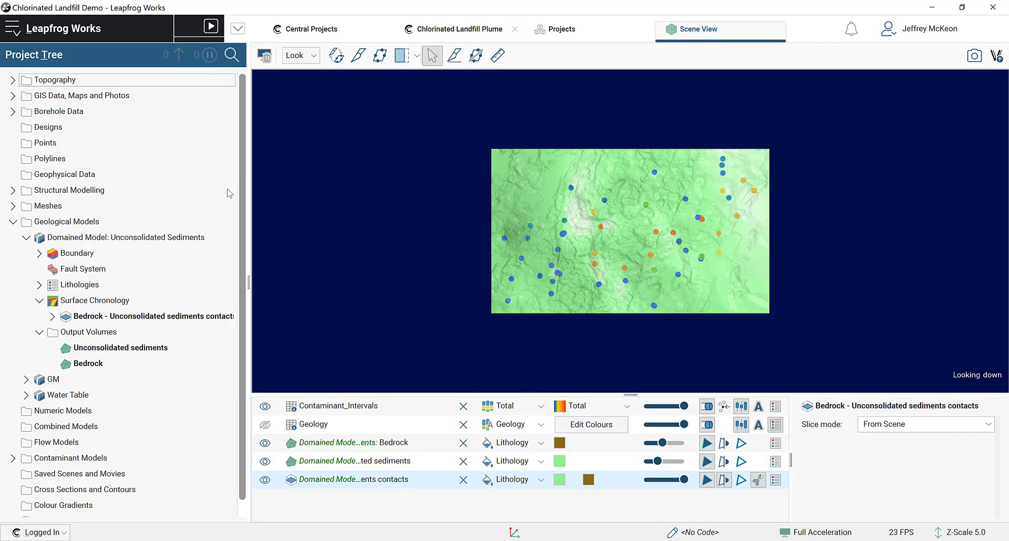
right_click(118, 146)
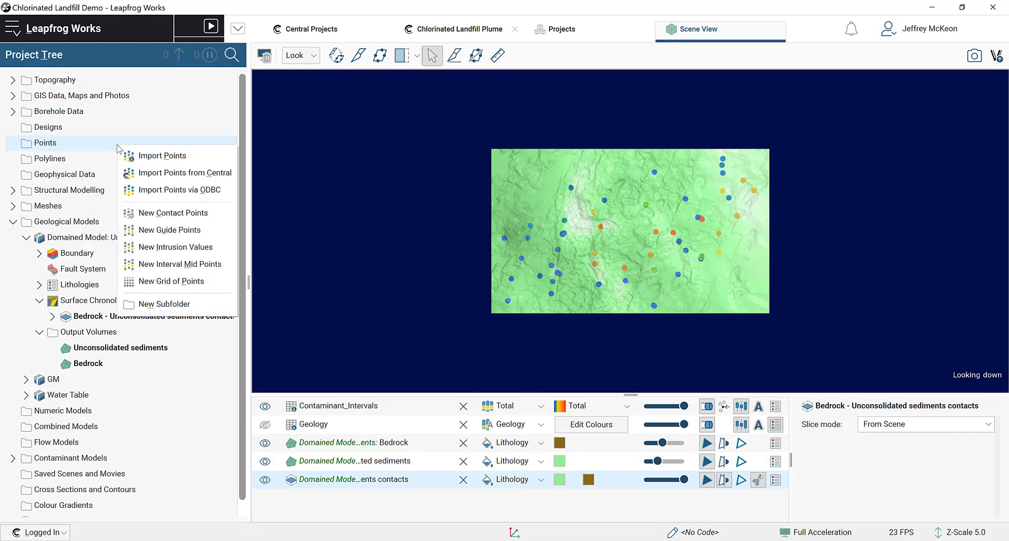
left_click(198, 267)
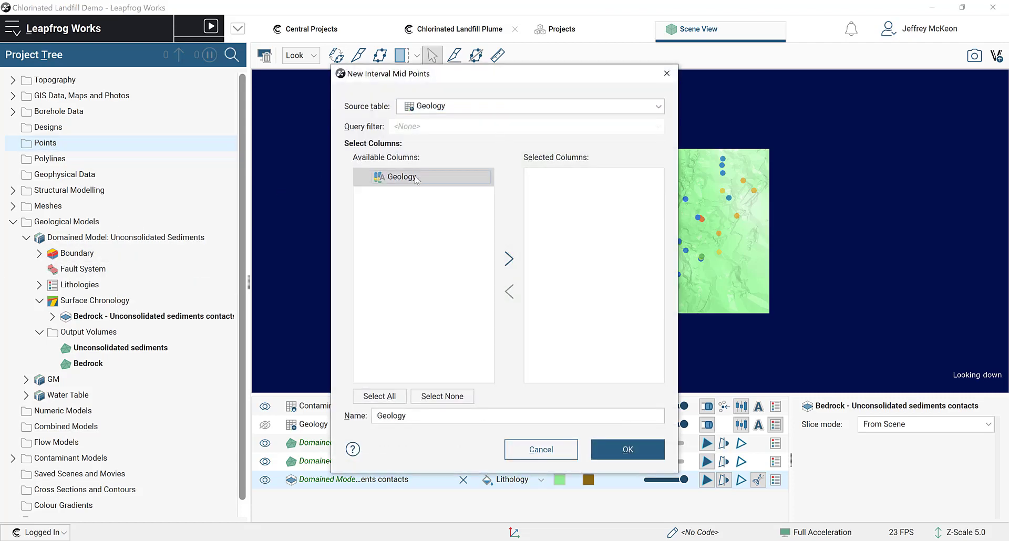
left_click(409, 181)
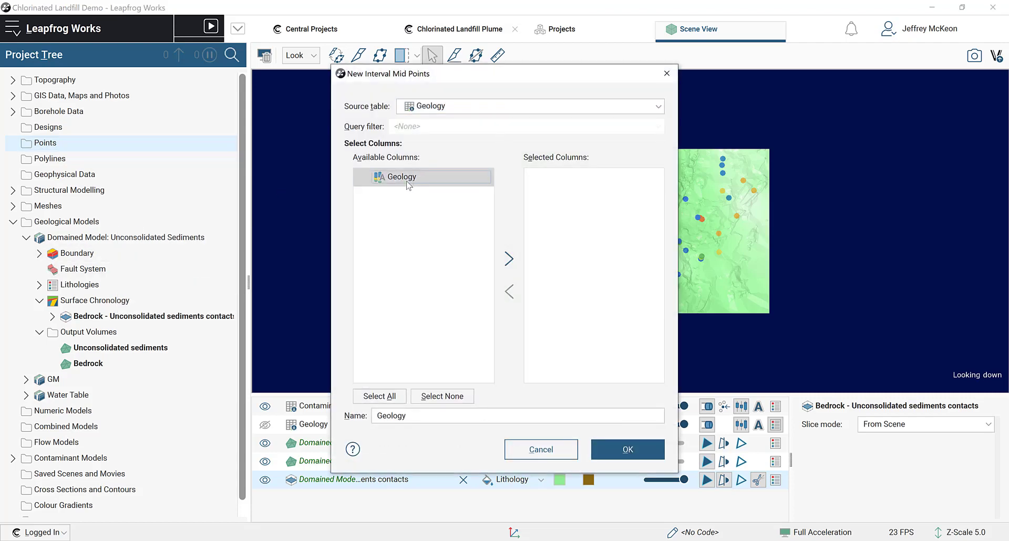
left_click(509, 258)
left_click(629, 449)
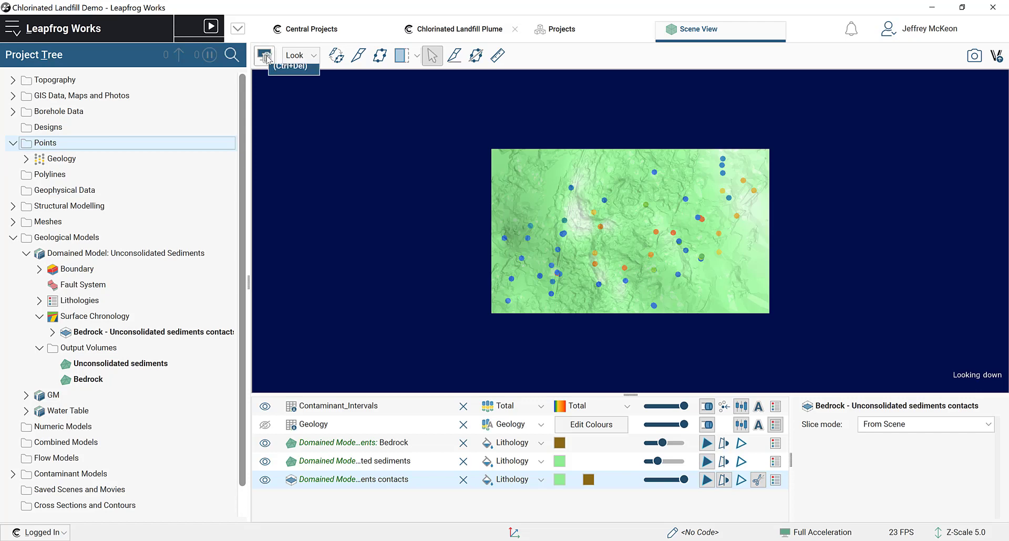
- Clear the scene and display only the borehole Geology intervals, viewed from the side
left_click(264, 55)
left_click(16, 111)
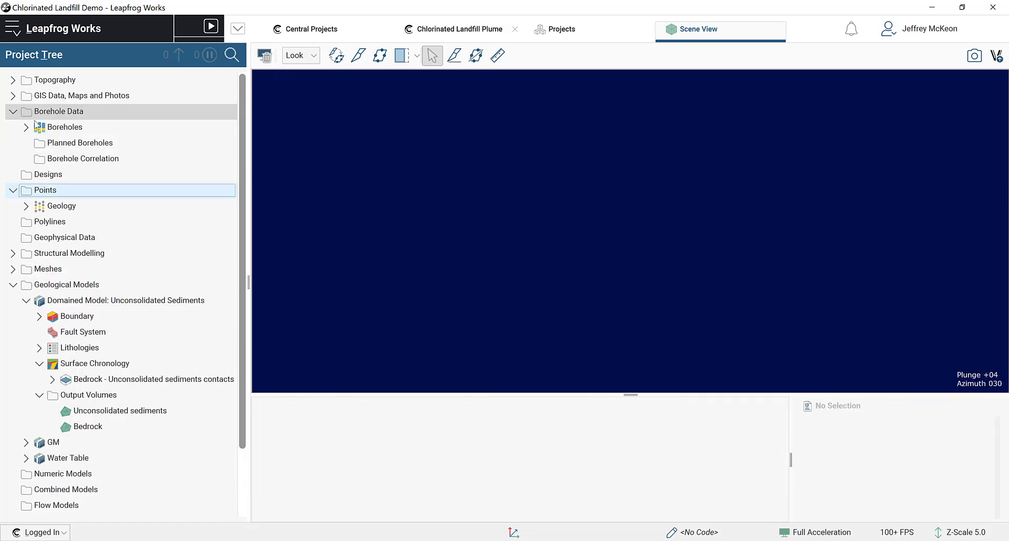
left_click(26, 127)
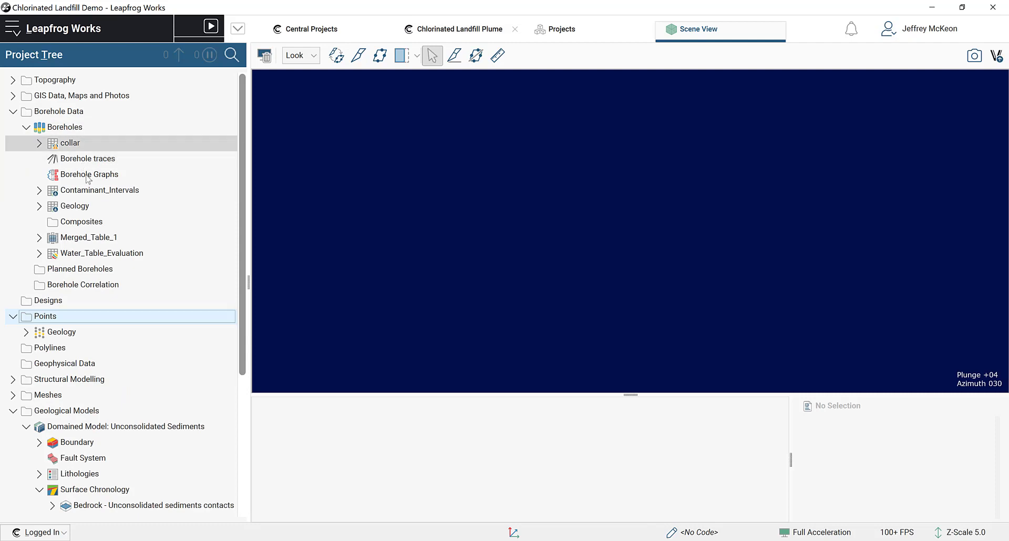
left_click_drag(79, 206, 487, 260)
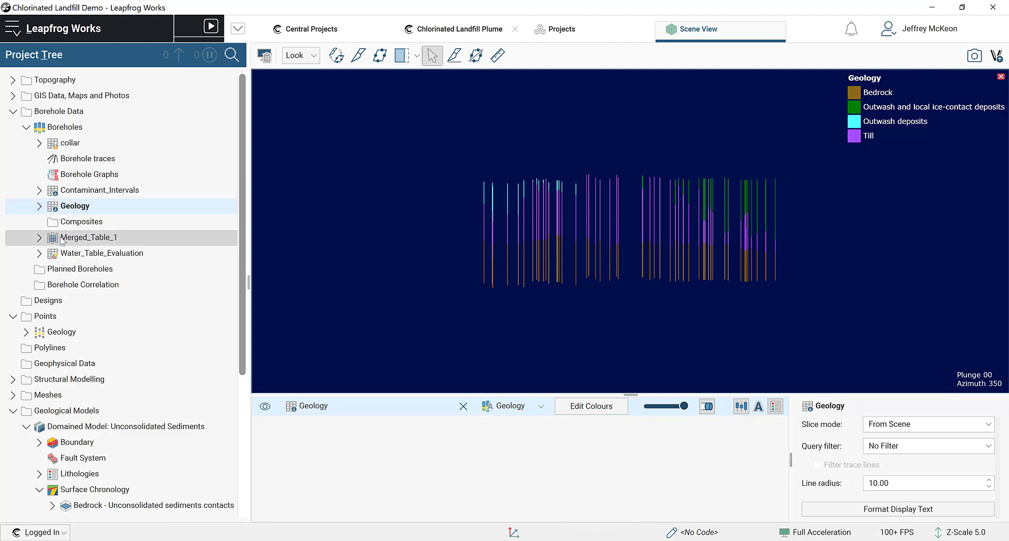
left_click_drag(768, 262, 686, 307)
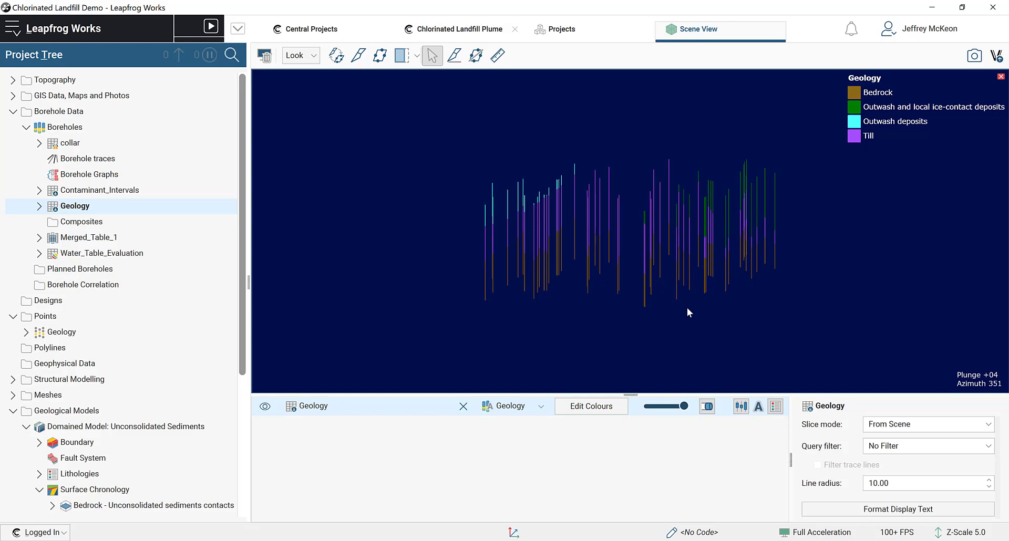
- Add the Geology mid points and the domained model to the scene, hiding the borehole Geology intervals
left_click(26, 127)
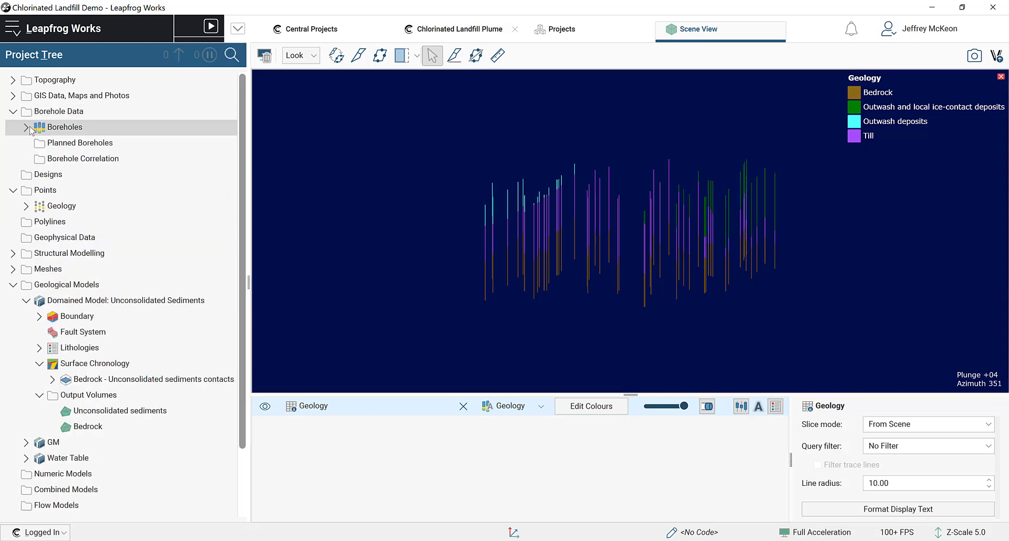
double_click(47, 206)
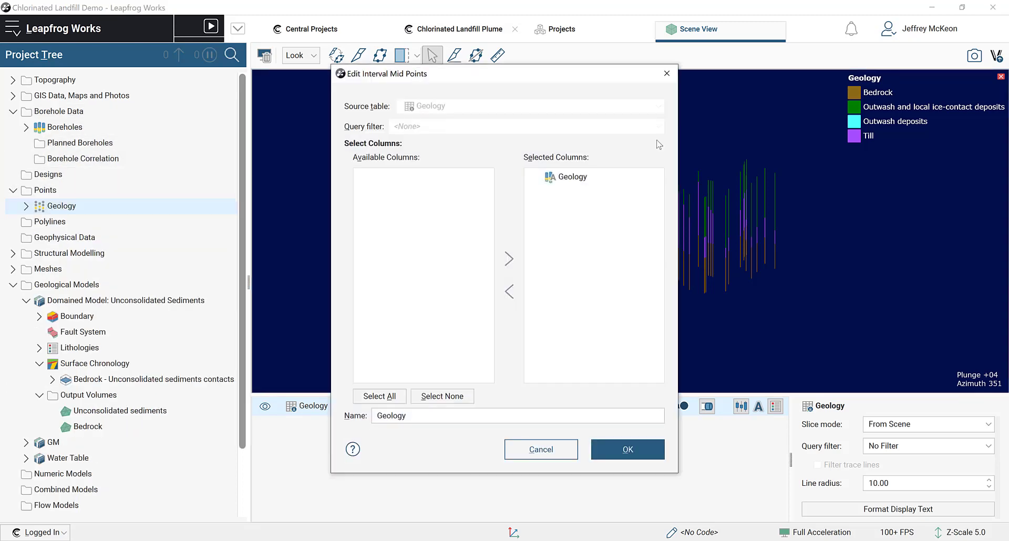
key("Return")
left_click_drag(120, 210, 582, 254)
left_click(264, 406)
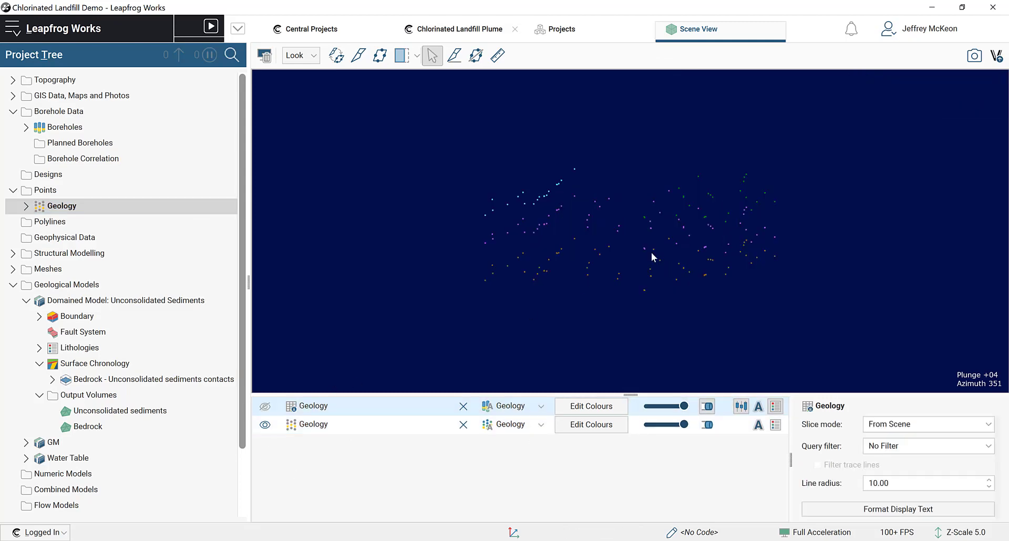
left_click_drag(653, 287, 470, 259)
left_click_drag(752, 196, 608, 232)
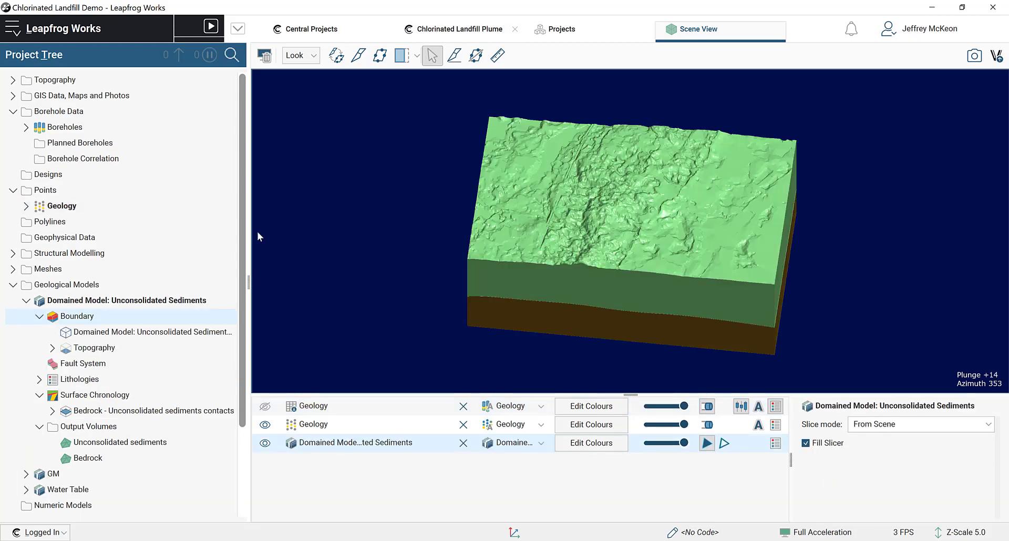
- Trim the domained model with a new distance-to-points lateral extent around the Geology points, using a distance of 750
right_click(111, 319)
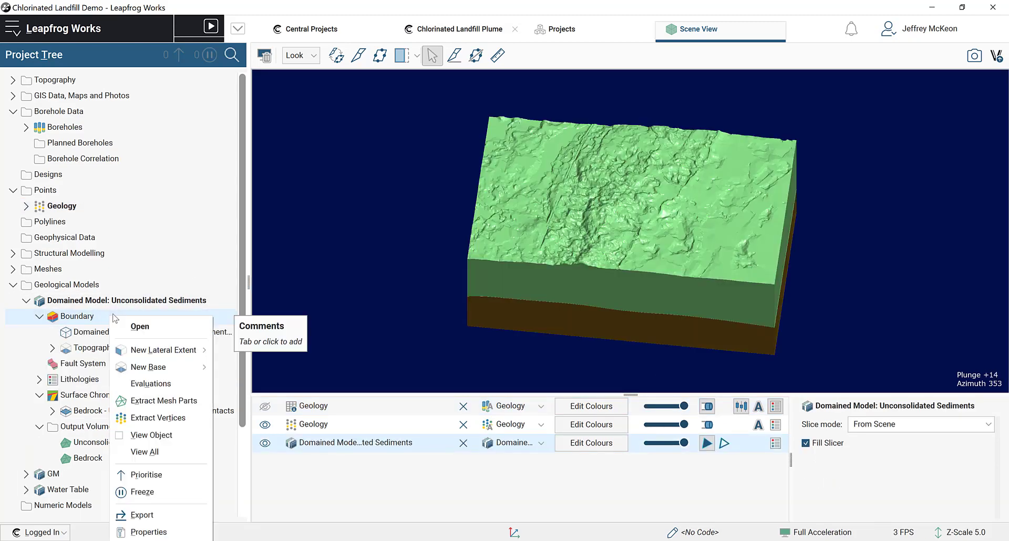
mouse_move(162, 356)
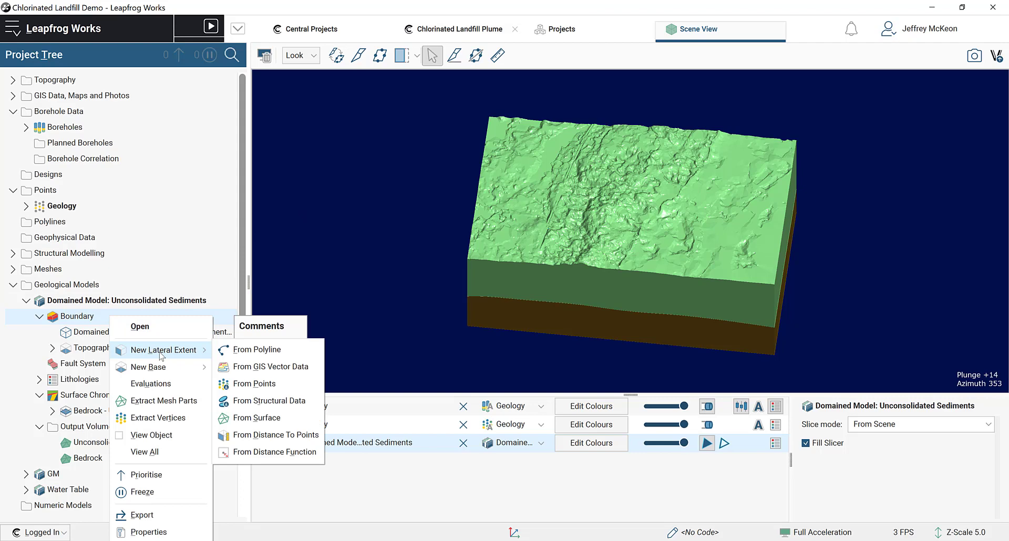
left_click(294, 436)
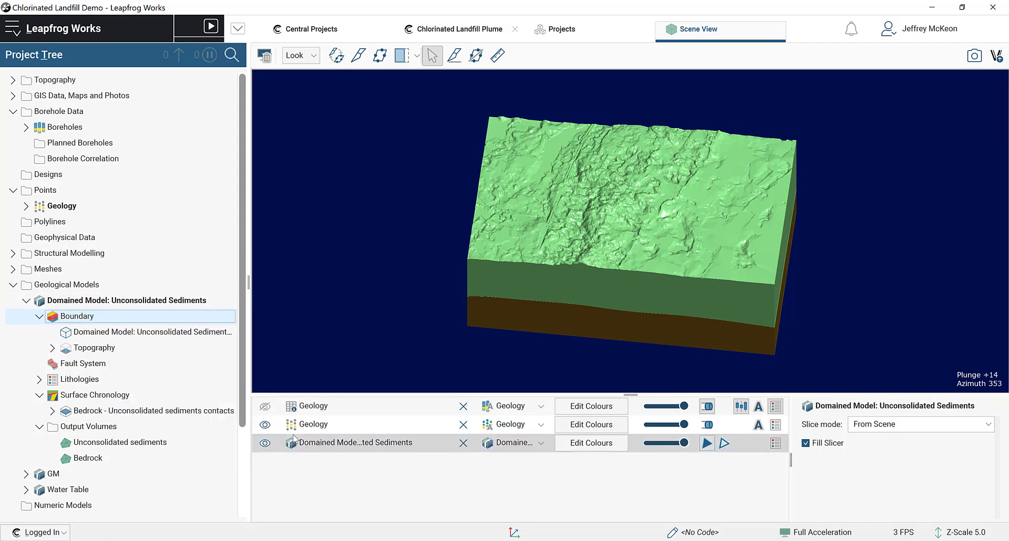
left_click(610, 166)
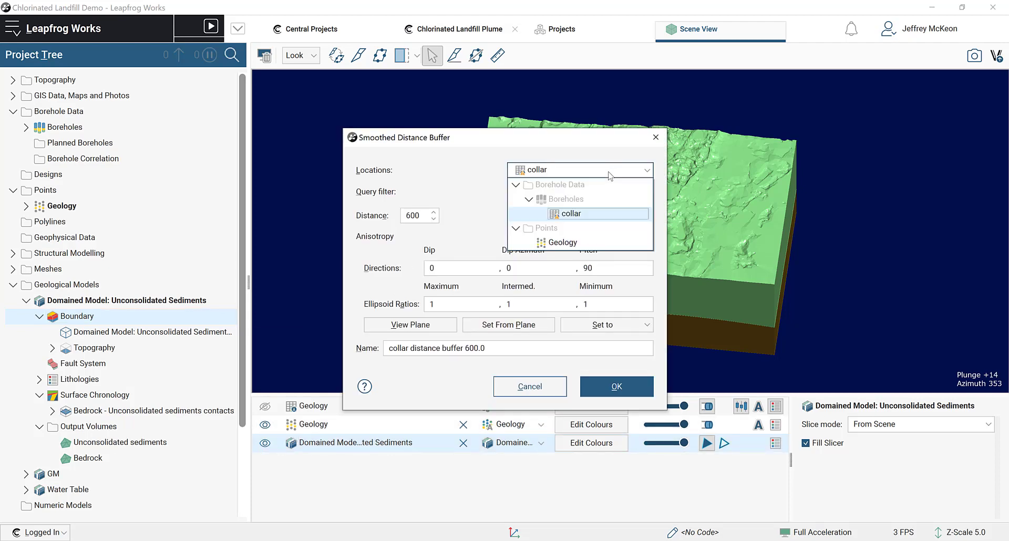
left_click(563, 242)
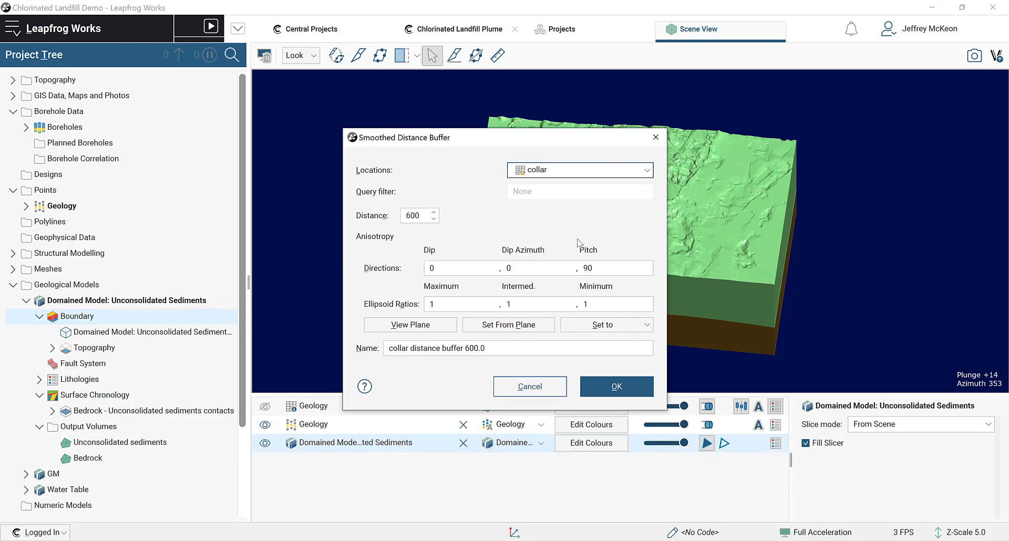
left_click(405, 215)
type("750")
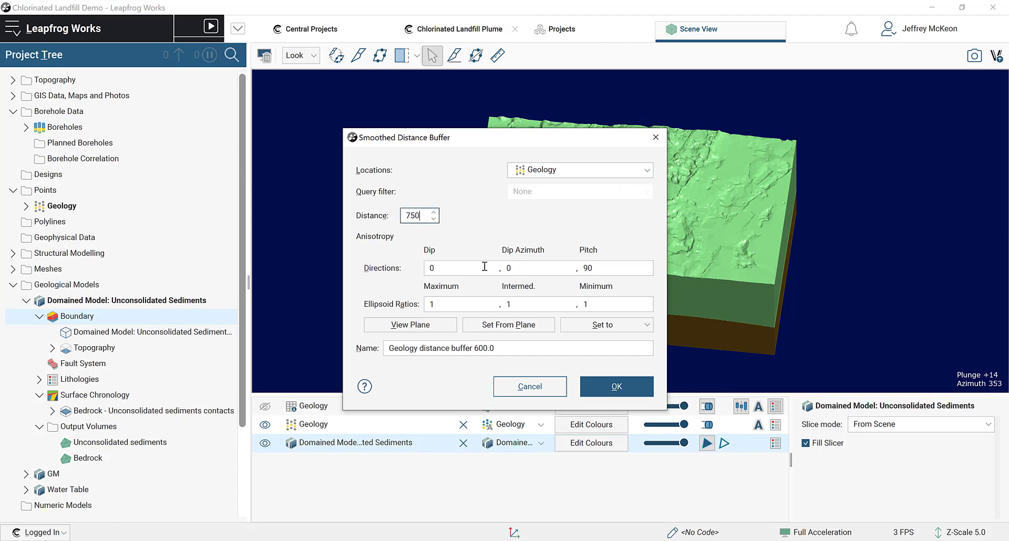
left_click(485, 267)
left_click(612, 386)
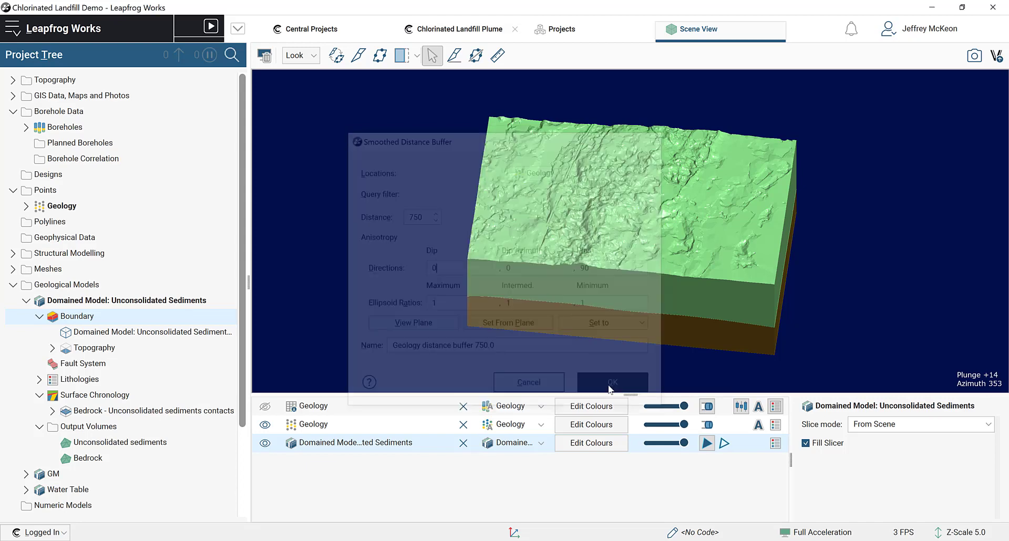
left_click_drag(578, 275, 604, 314)
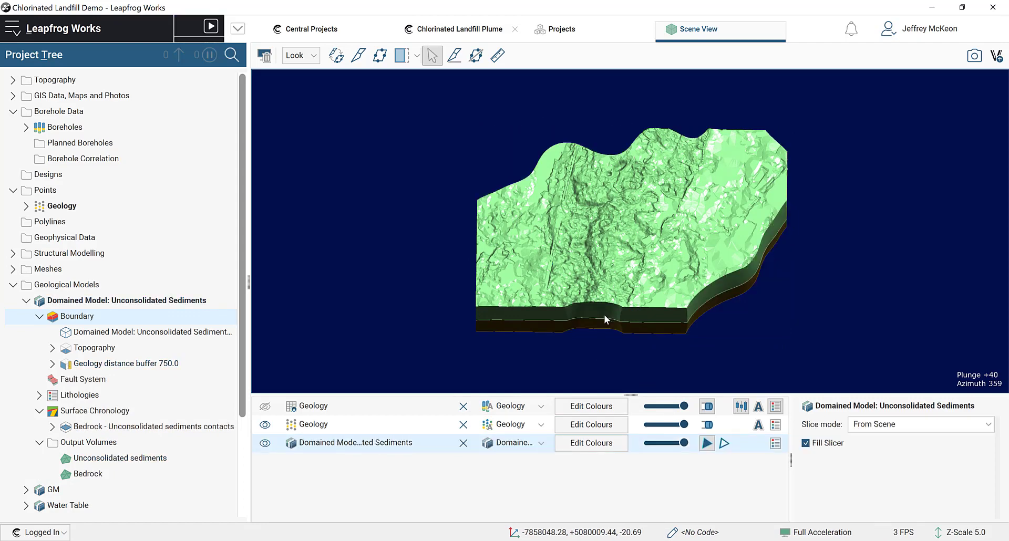
left_click_drag(604, 315, 348, 150)
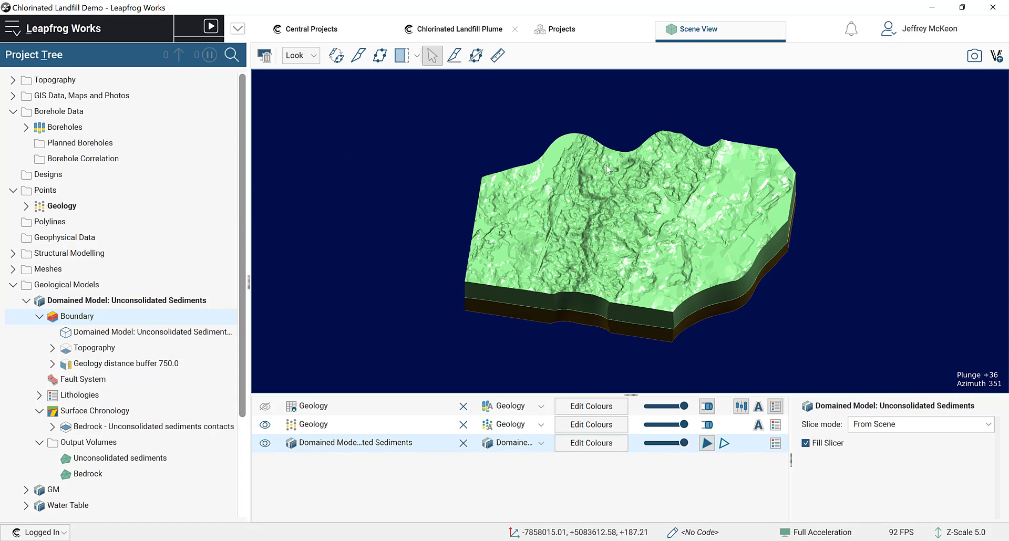
- Show only the trimmed Unconsolidated sediments volume in a cleared scene and inspect it from several angles, solid and semi-transparent
left_click(266, 57)
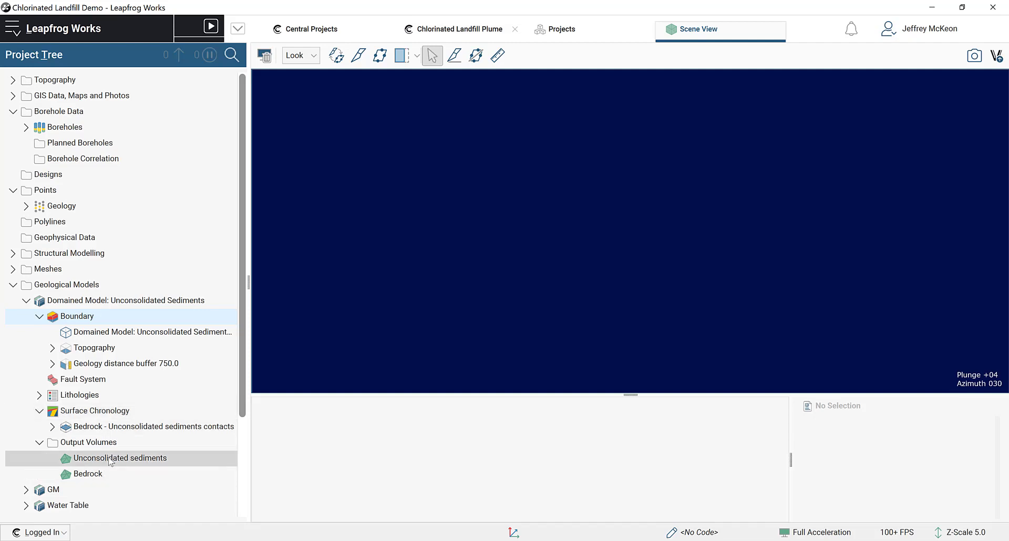
left_click_drag(105, 458, 528, 209)
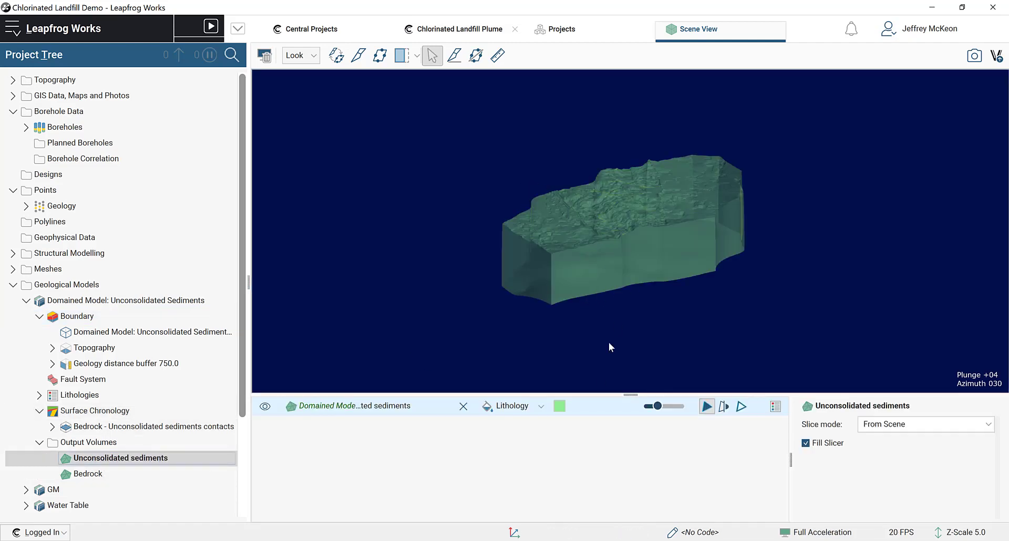
left_click_drag(657, 406, 690, 407)
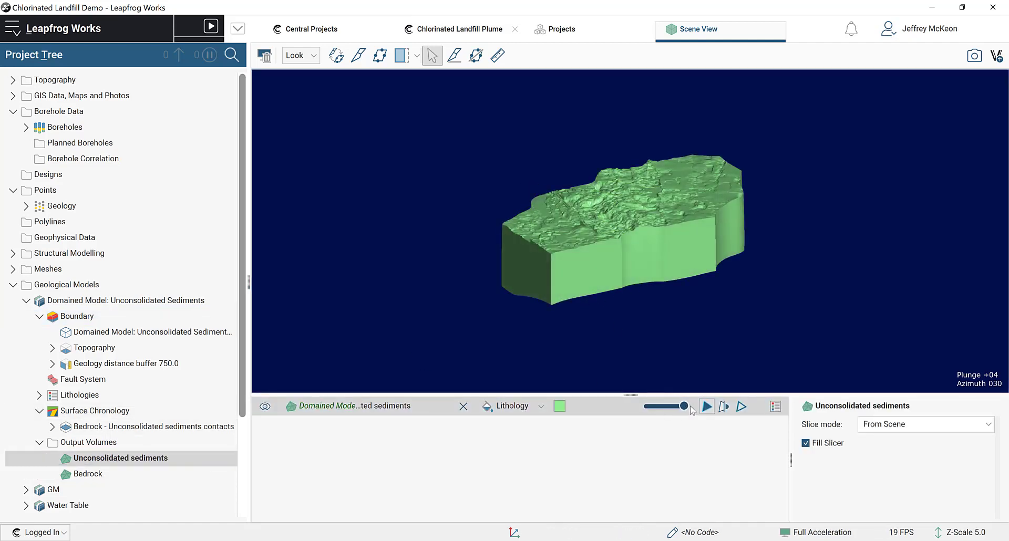
left_click_drag(701, 284, 712, 101)
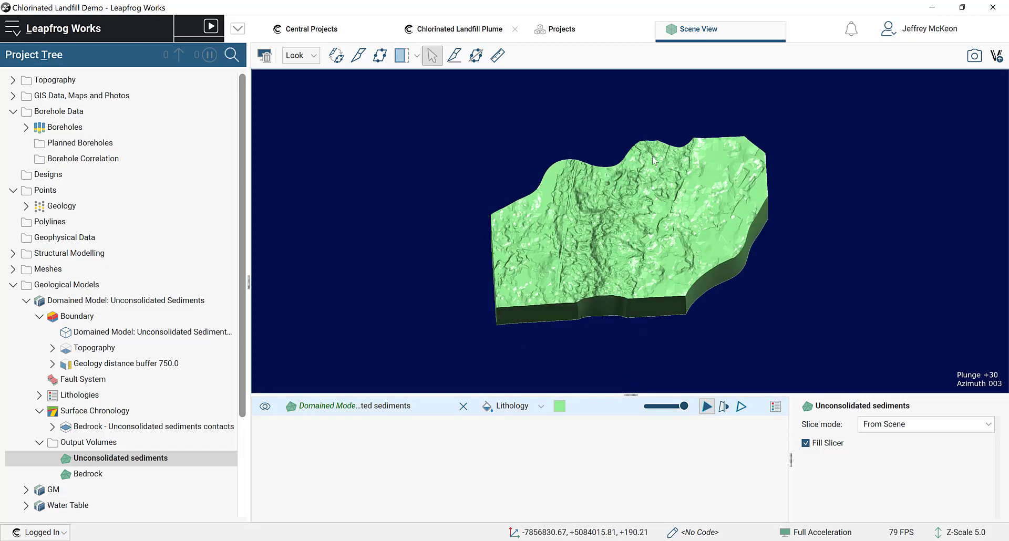
left_click_drag(618, 197, 665, 406)
left_click_drag(663, 323, 624, 174)
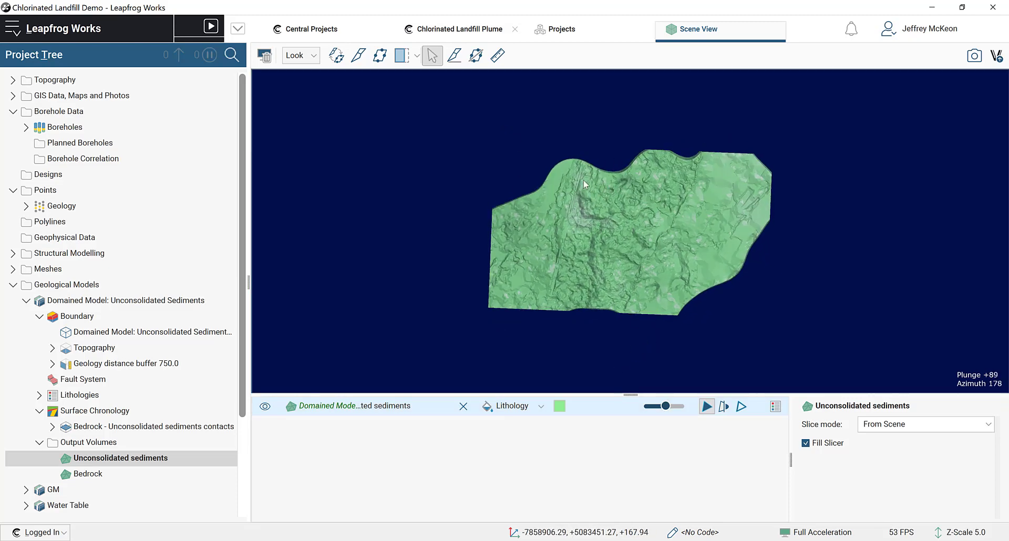
left_click_drag(597, 289, 528, 292)
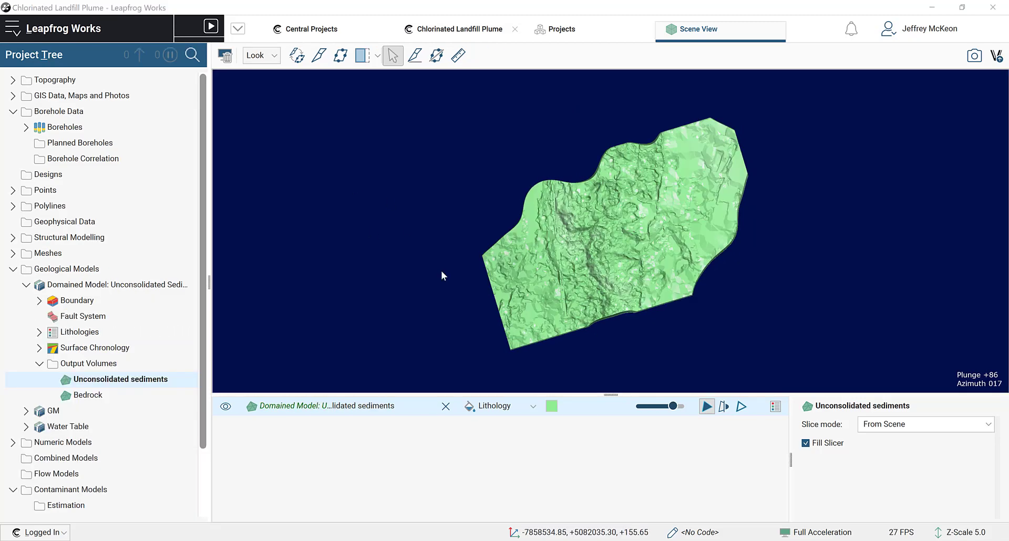
- Clear the scene and collapse all rows of the project tree
left_click(224, 57)
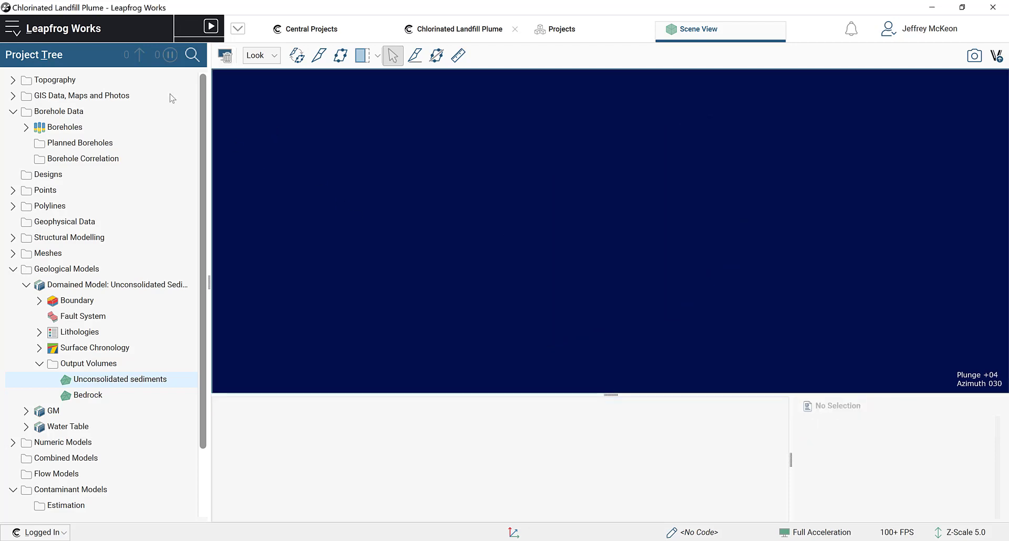
right_click(62, 60)
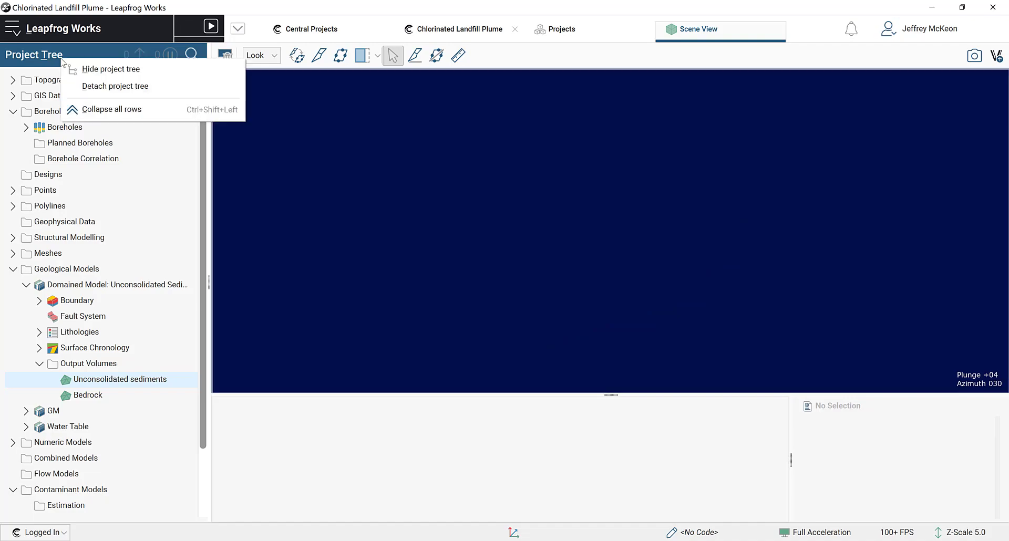
left_click(116, 111)
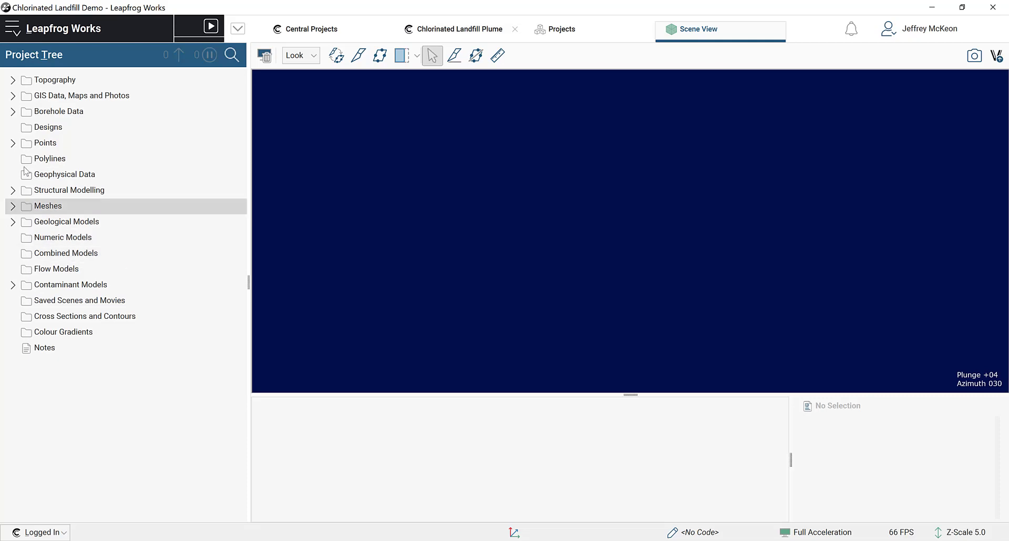
- Add the Contaminant_Intervals borehole table to the scene and show the legend for its Total values
double_click(79, 112)
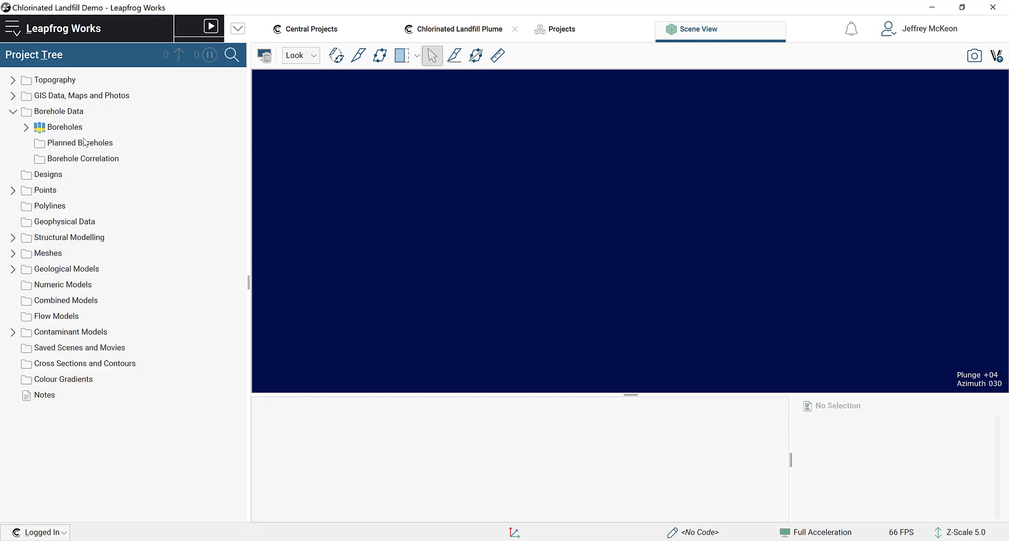
left_click(26, 128)
left_click_drag(71, 194, 479, 205)
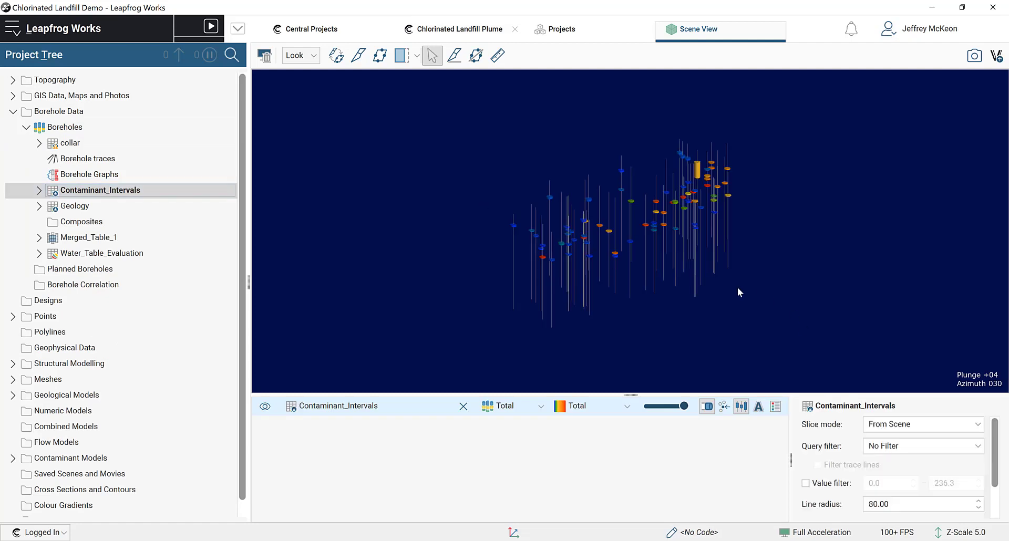
left_click_drag(736, 288, 499, 354)
left_click(776, 412)
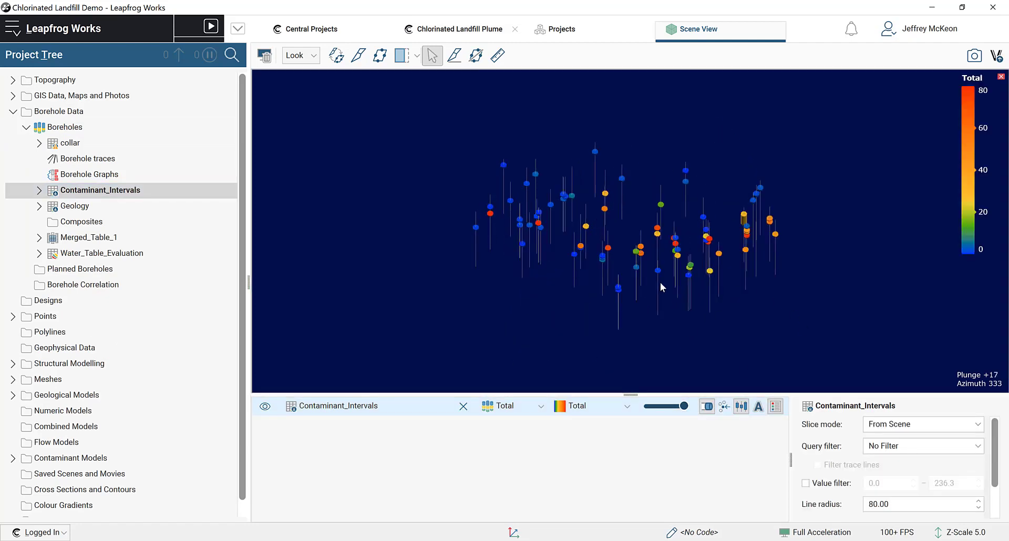
- Turn on the value filter for the Total values of Contaminant_Intervals
left_click_drag(660, 282, 651, 307)
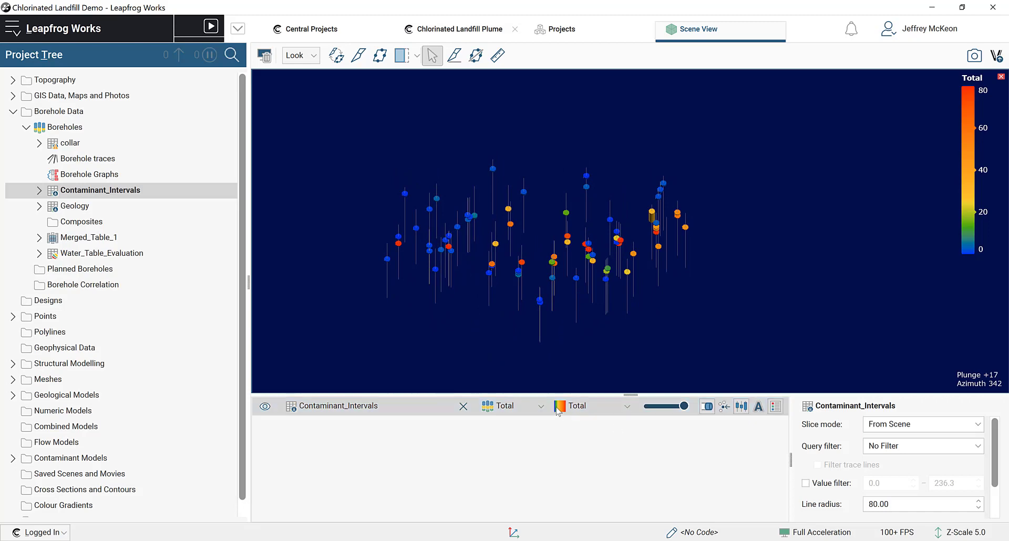
left_click(805, 483)
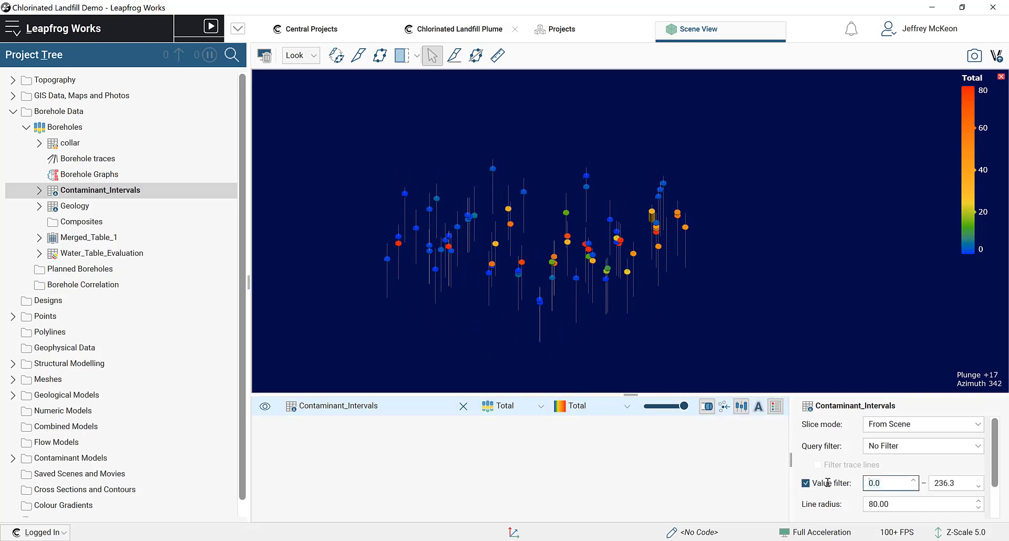
- Set the minimum of the Contaminant_Intervals value filter to 25 and inspect the filtered intervals along the boreholes
type("25")
left_click(960, 482)
left_click_drag(739, 318, 689, 336)
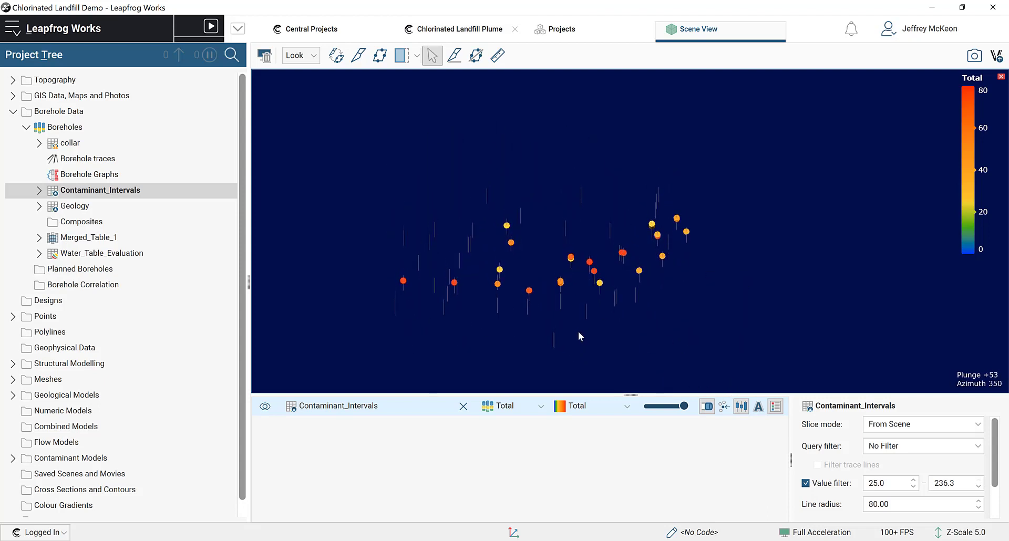
left_click_drag(578, 334, 677, 220)
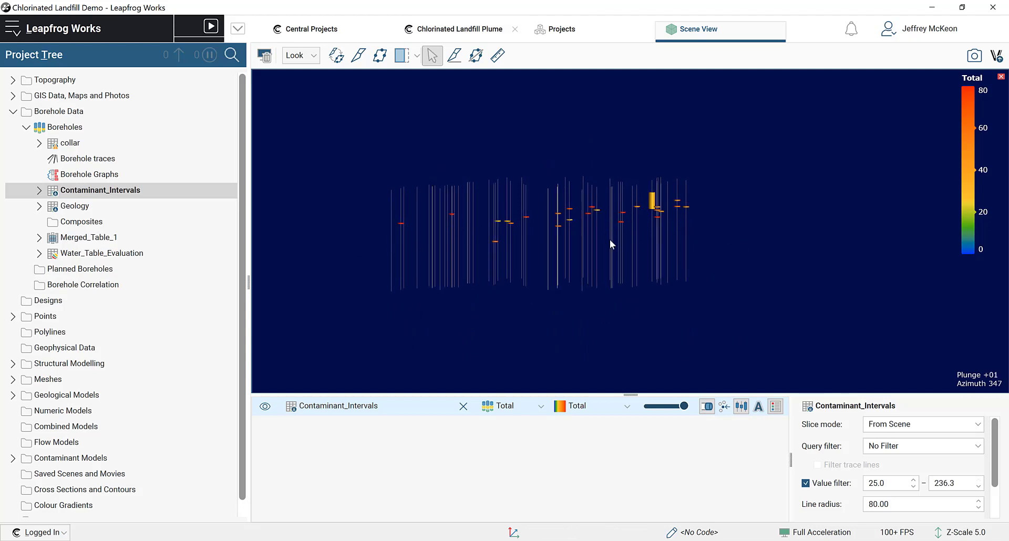
mouse_move(610, 240)
left_mouse_down()
mouse_move(599, 354)
mouse_move(594, 248)
mouse_move(589, 333)
left_mouse_up()
left_click(588, 271)
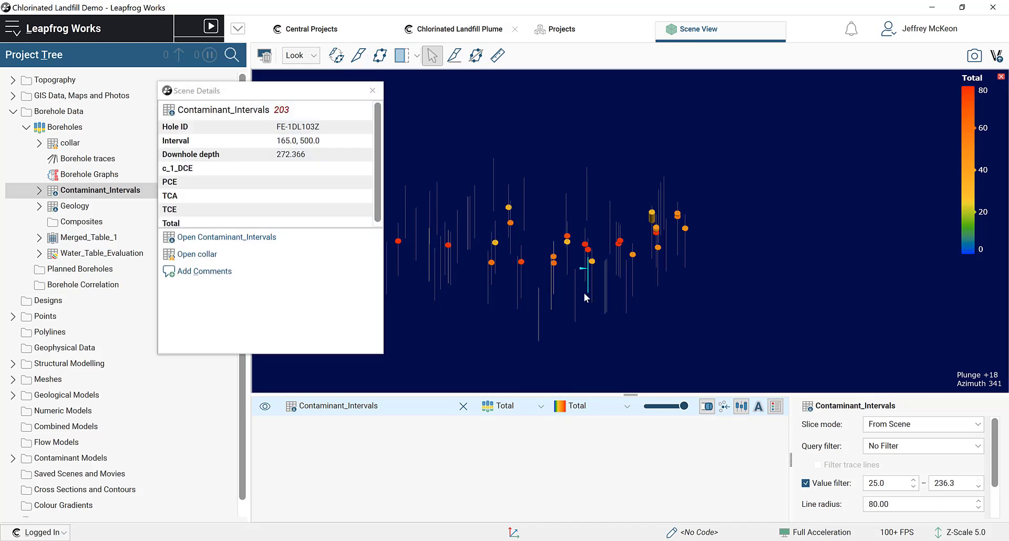
left_click(372, 91)
left_click_drag(525, 226, 535, 172)
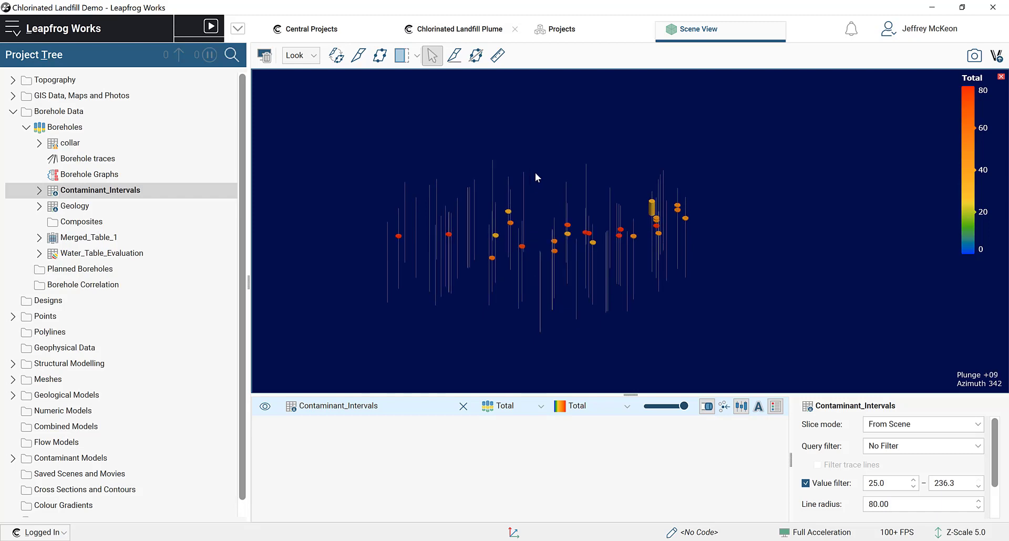
left_click_drag(535, 172, 581, 247)
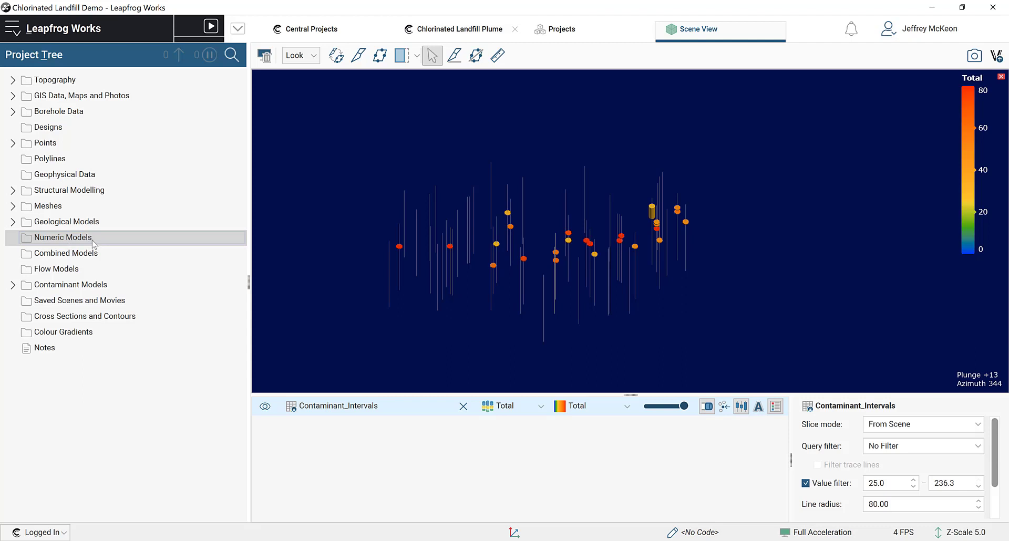
- Start a new RBF interpolant under Numeric Models, using Total from Contaminant_Intervals as the numeric values
right_click(93, 242)
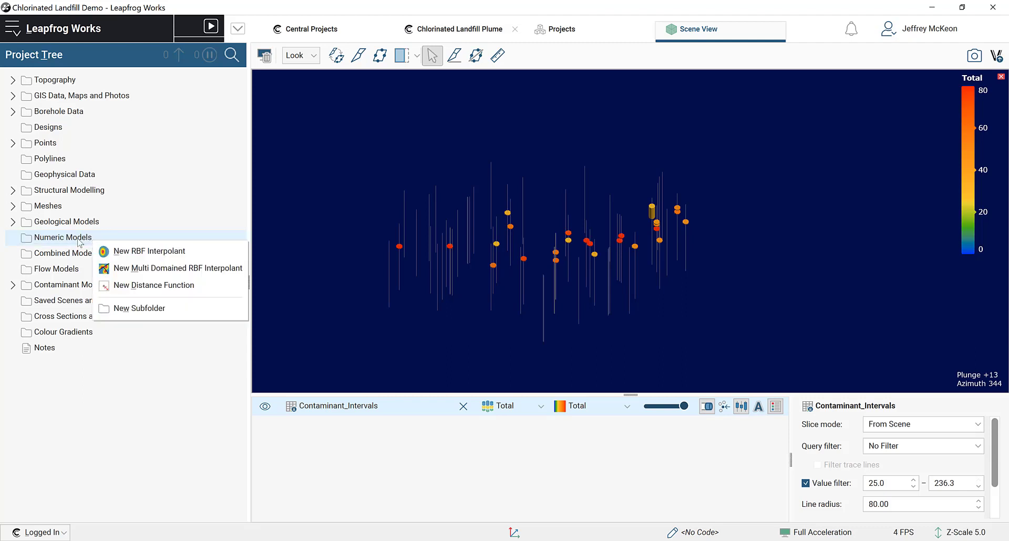
left_click(177, 257)
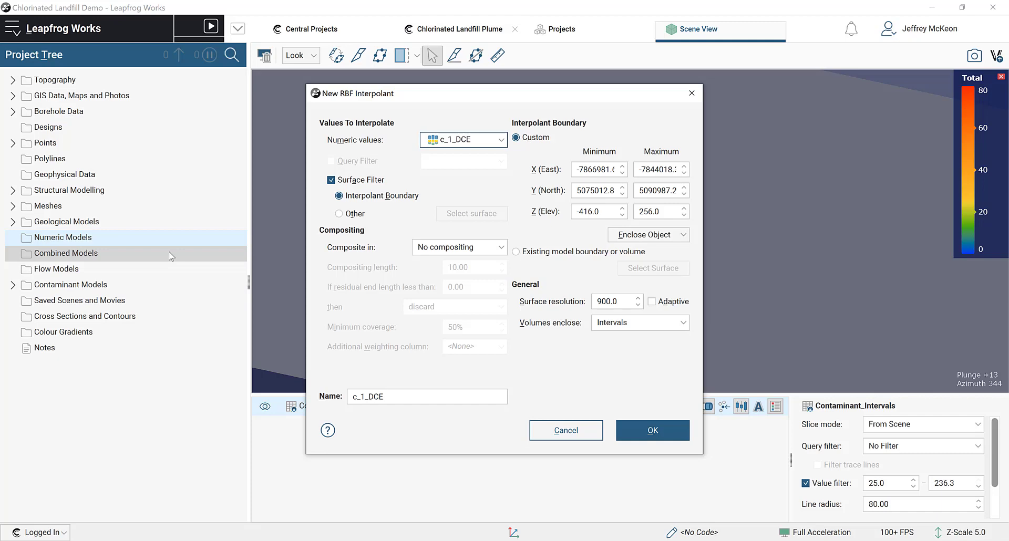
left_click(490, 140)
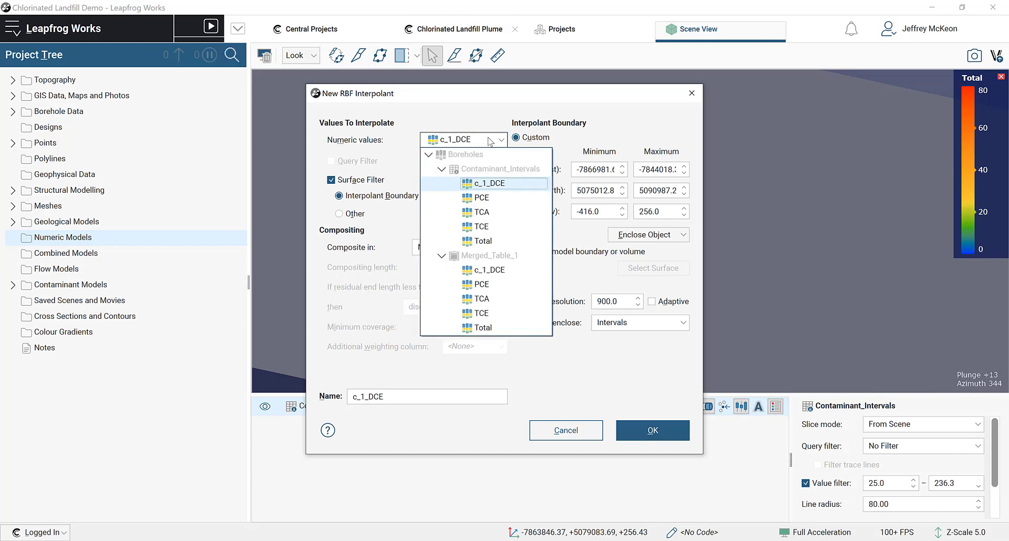
left_click(504, 242)
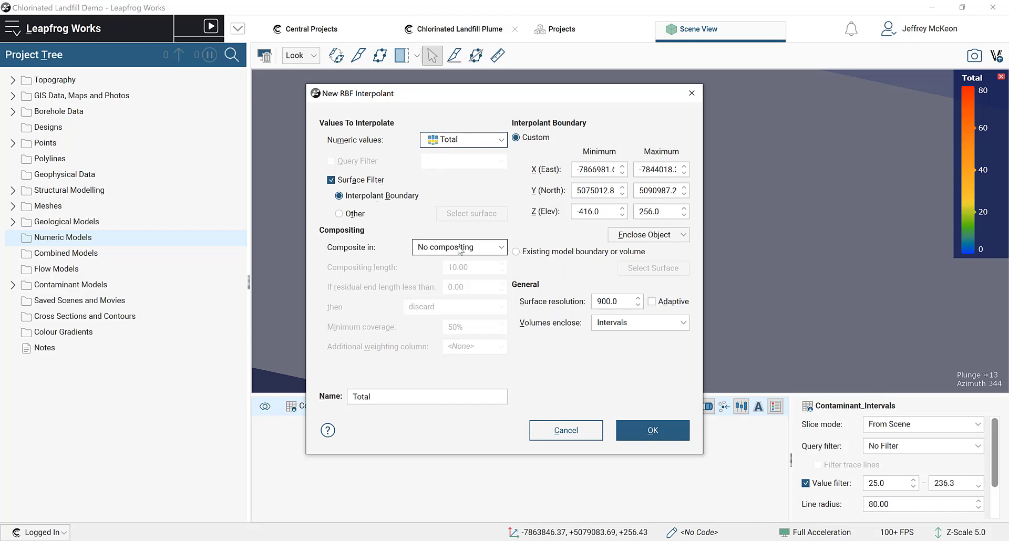
- Examine the extent of the interpolant boundary box relative to the boreholes in the scene
left_click_drag(792, 223, 809, 200)
scroll(809, 201, "down", 5)
right_click_drag(809, 200, 804, 223)
left_click_drag(557, 99, 274, 123)
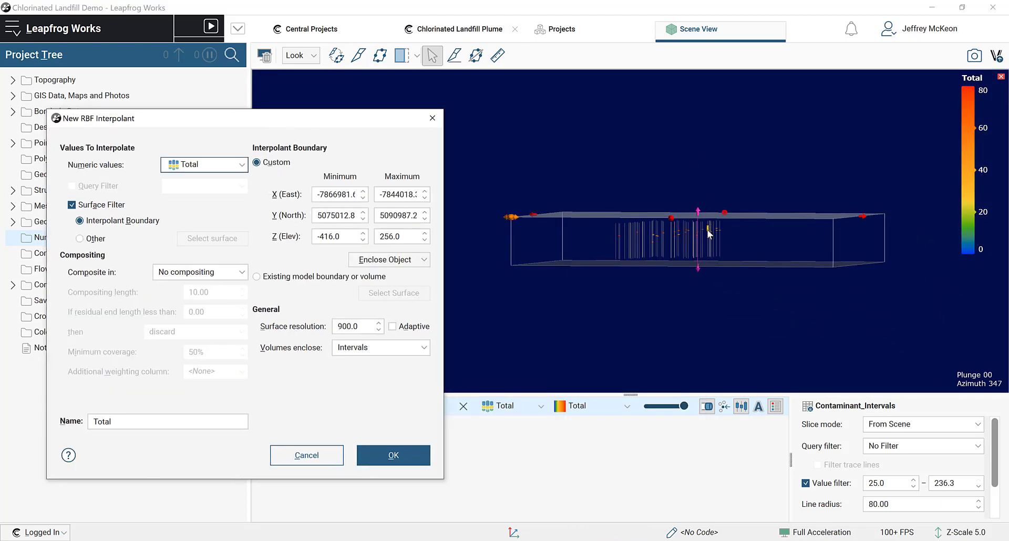
scroll(677, 239, "up", 2)
scroll(677, 239, "up", 4)
right_click_drag(691, 216, 759, 229)
left_click_drag(759, 229, 765, 275)
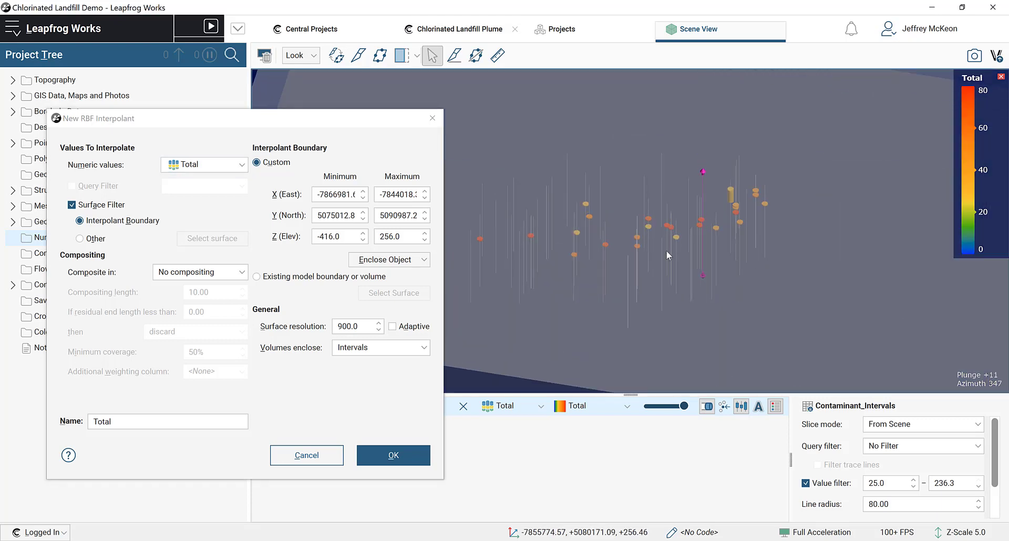
- Set the interpolant boundary to enclose the GM Extents object and check the resized box around the boreholes
left_click(196, 273)
left_click(195, 277)
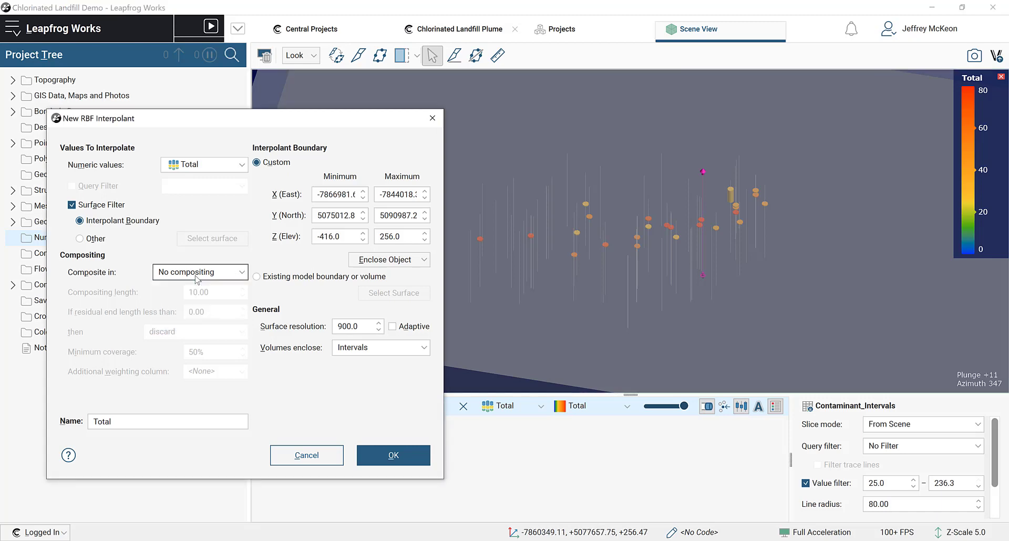
left_click(397, 261)
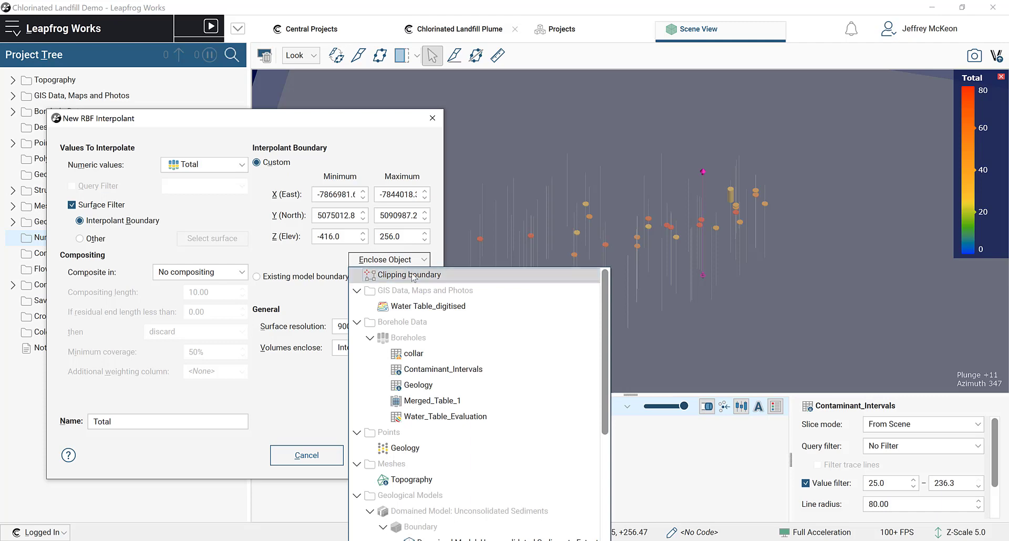
scroll(452, 520, "down", 2)
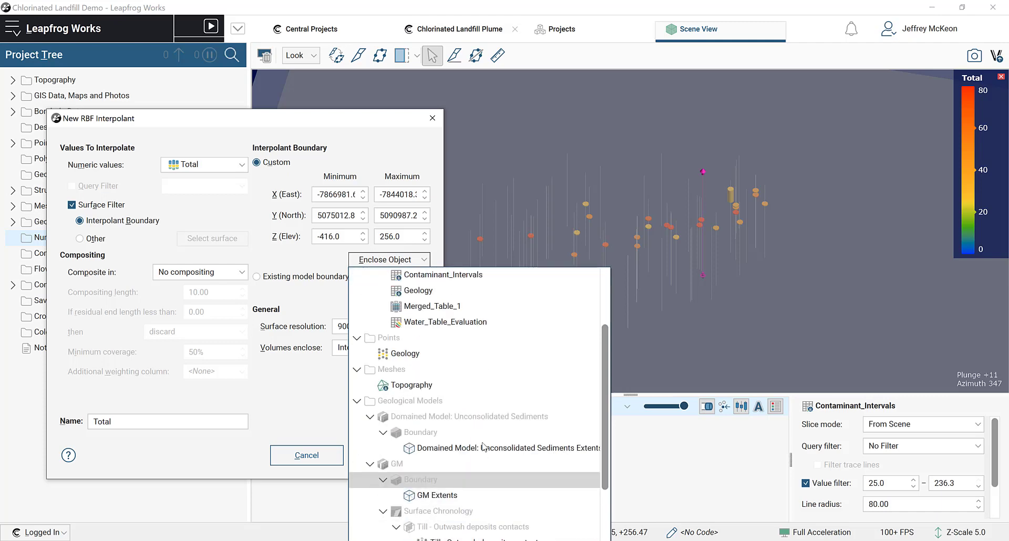
left_click(436, 495)
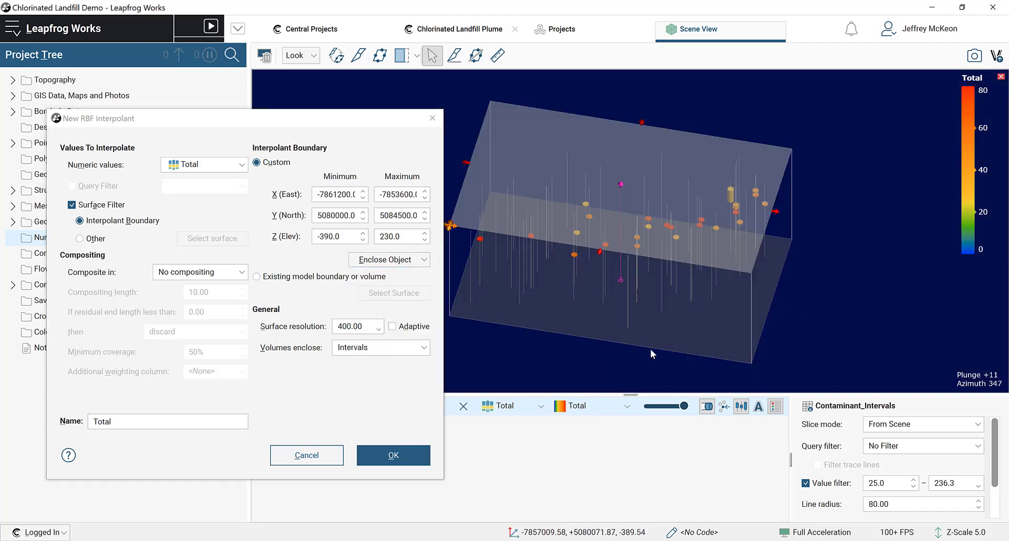
left_click_drag(655, 354, 643, 315)
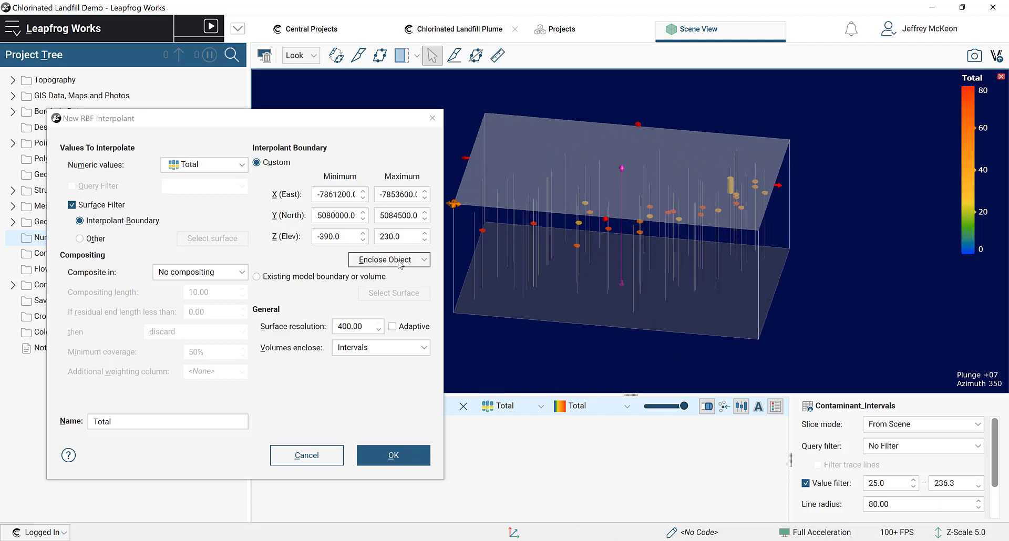
- Set the surface resolution to 30, name the model Isotropic Interpolant, and create it
left_click(361, 327)
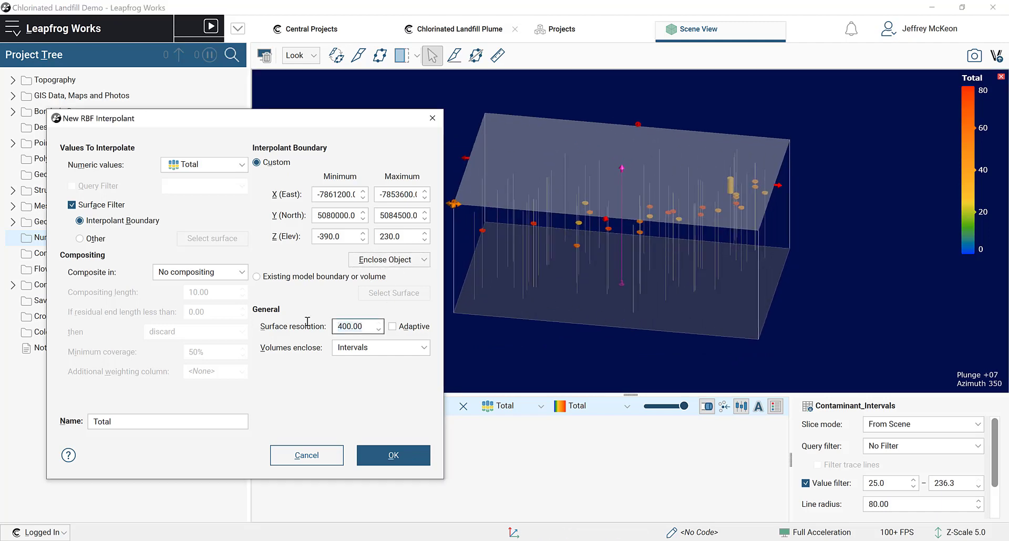
key("ctrl+a")
type("30")
left_click(119, 423)
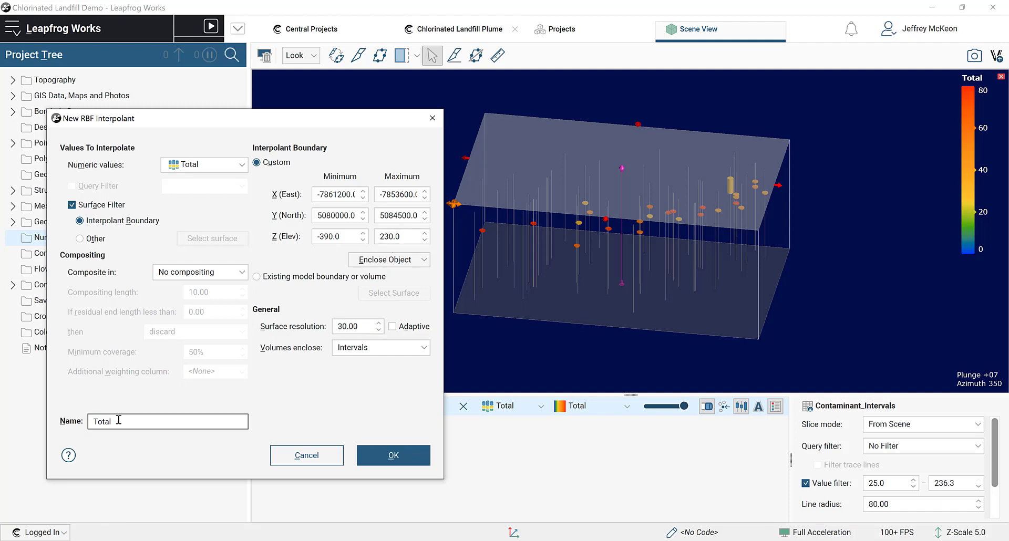
left_click_drag(120, 424, 87, 426)
type("Isotropic Interpolant")
left_click(392, 455)
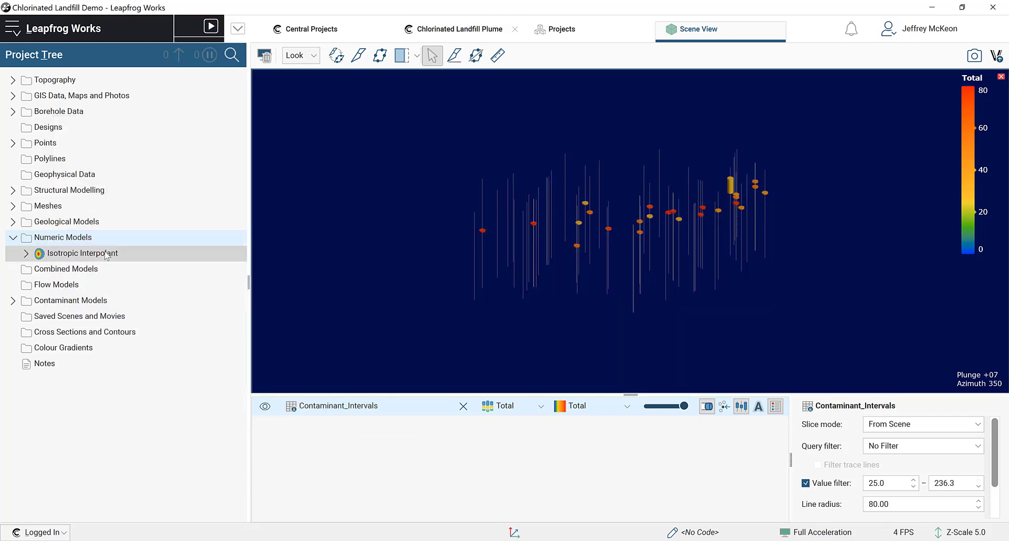
- Clear the scene and display the Isotropic Interpolant values to view the interpolant's data points
left_click(26, 253)
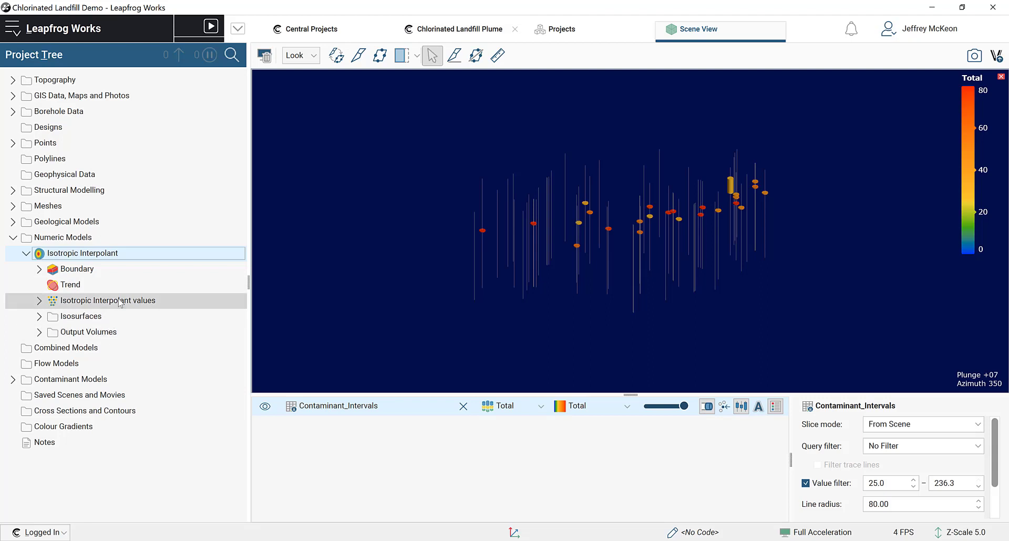
left_click(266, 55)
left_click(129, 303)
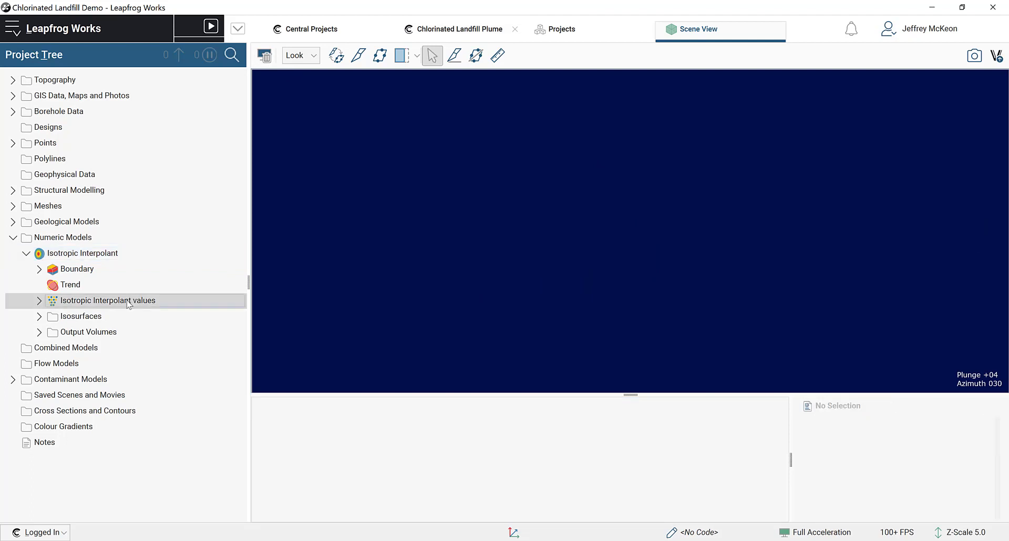
left_click_drag(129, 304, 456, 273)
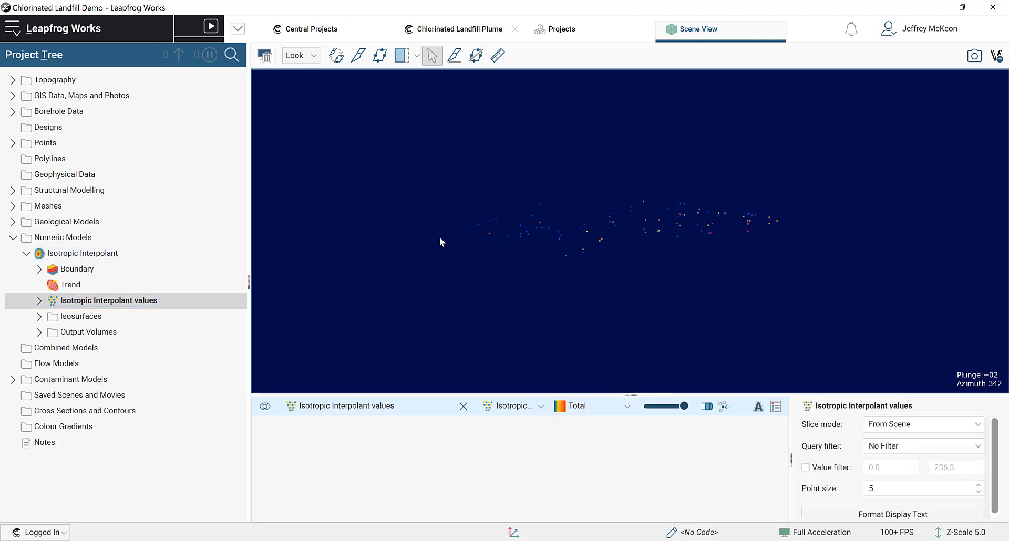
left_click_drag(439, 237, 650, 258)
mouse_move(724, 276)
left_mouse_down()
mouse_move(735, 275)
mouse_move(709, 271)
left_mouse_up()
left_click_drag(719, 245, 776, 244)
left_click_drag(552, 234, 697, 237)
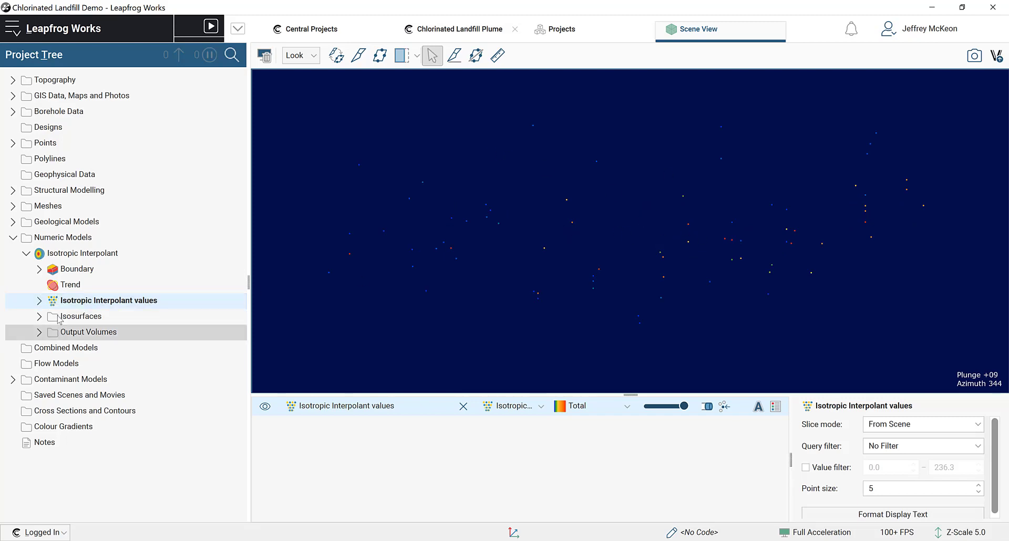
- Open the Isotropic Interpolant for editing and review its value, compositing and boundary settings
left_click(86, 255)
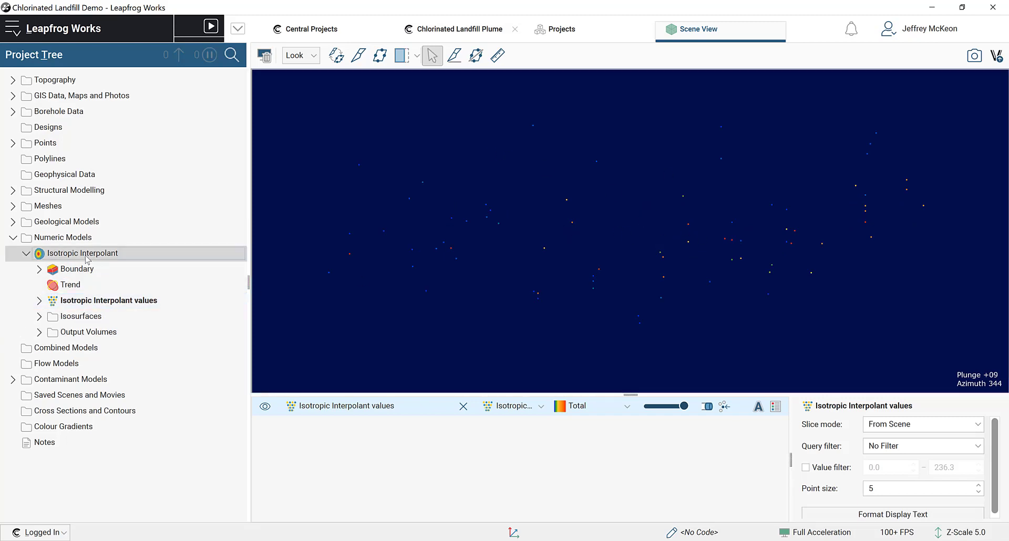
double_click(86, 256)
left_click(374, 99)
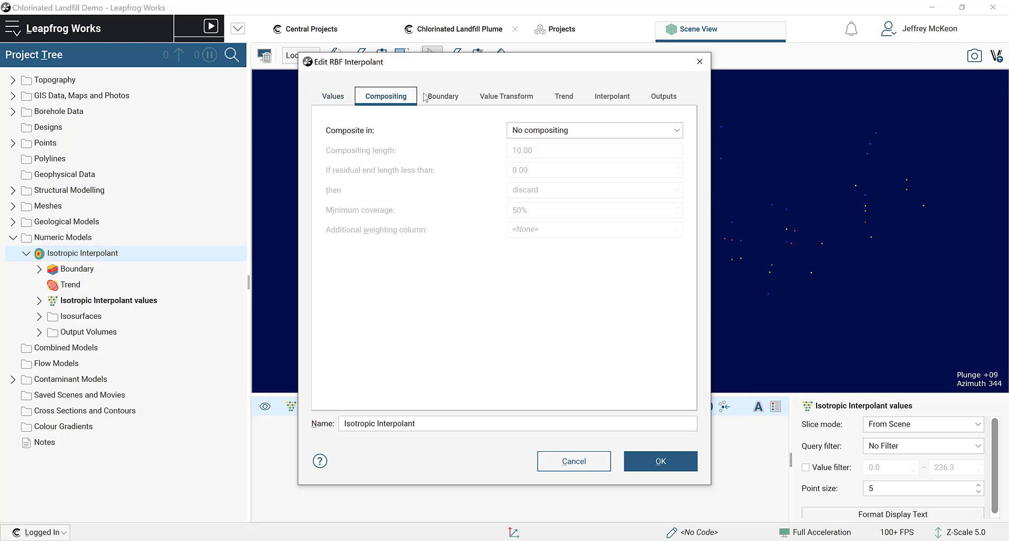
left_click(491, 96)
left_click(445, 96)
left_click(347, 96)
left_click(377, 96)
left_click(442, 96)
left_click(505, 97)
left_click(443, 96)
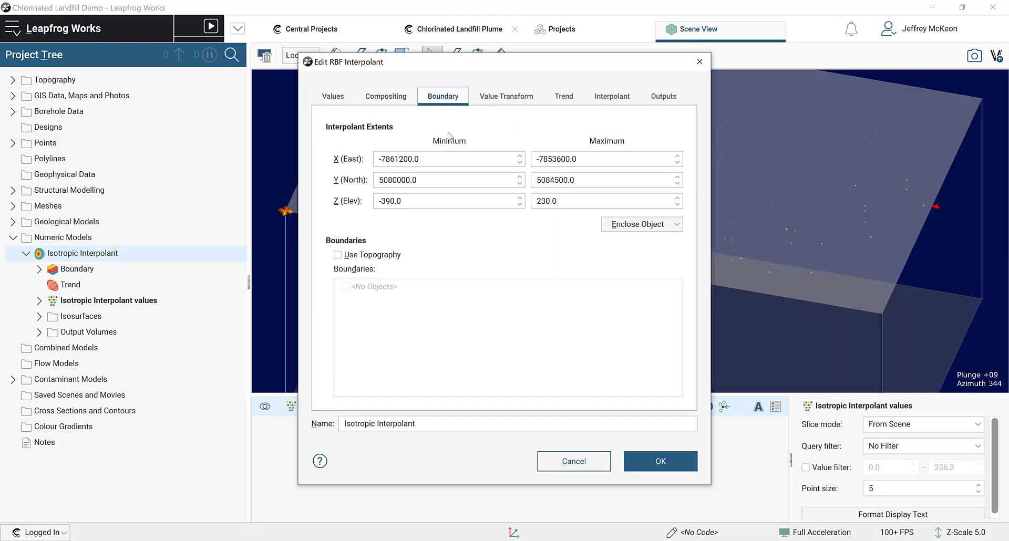
left_click(334, 99)
left_click(368, 97)
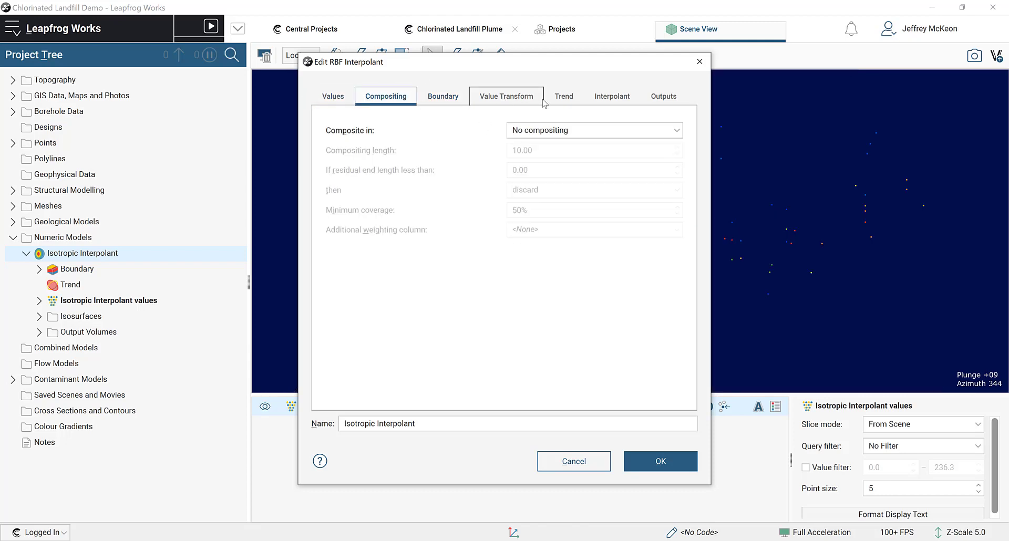
- Try the Log value transform on the interpolant's data and return the transform type to None
left_click(514, 103)
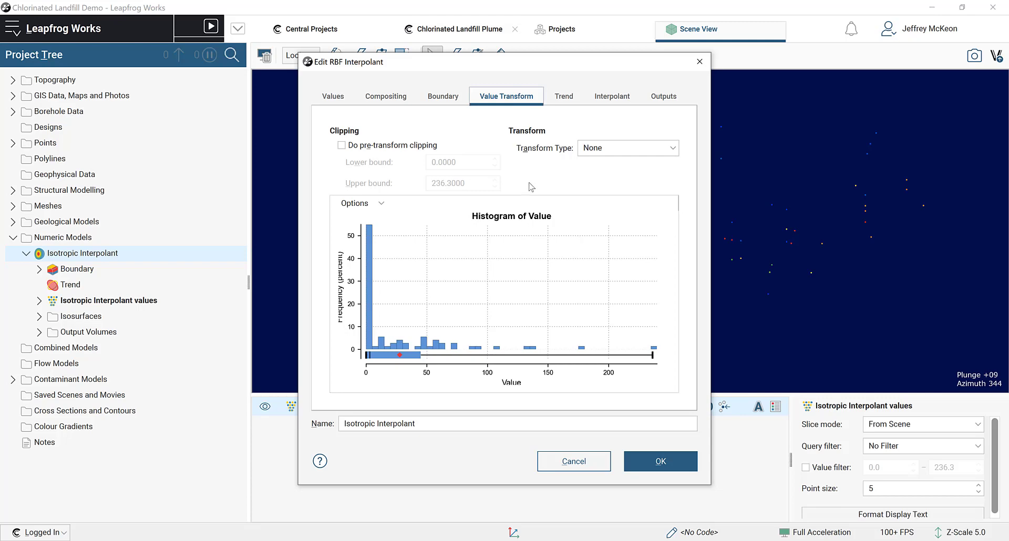
left_click(610, 150)
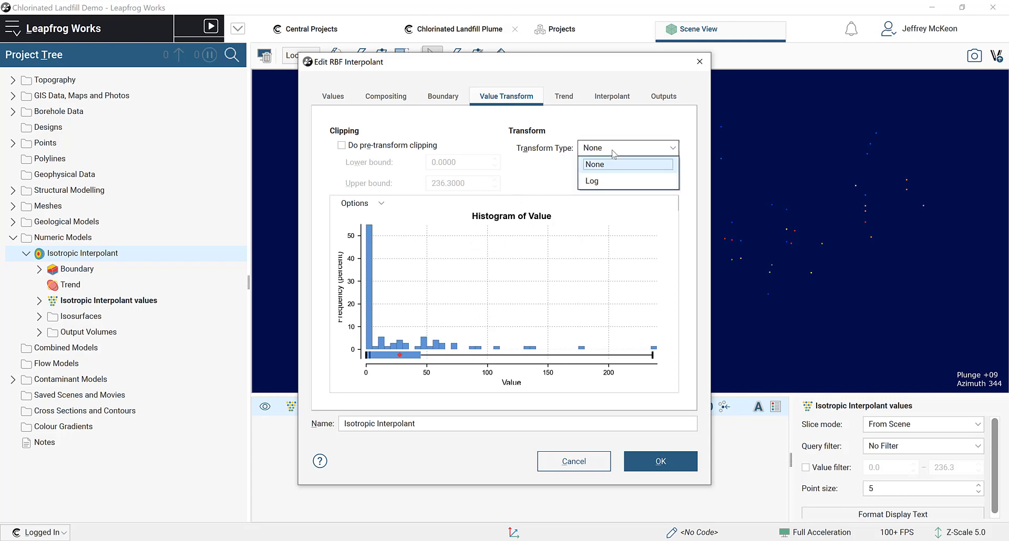
left_click(615, 184)
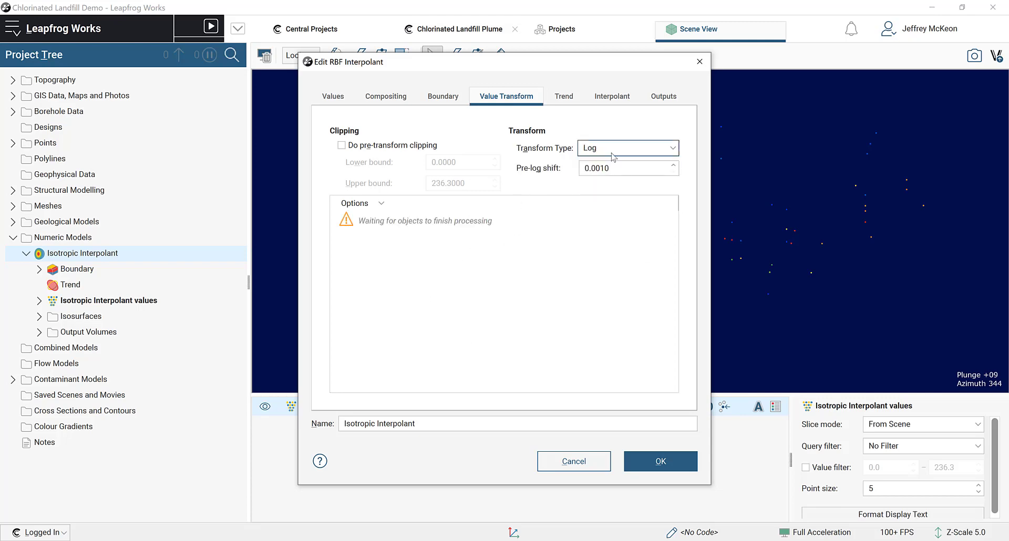
left_click(614, 151)
left_click(614, 164)
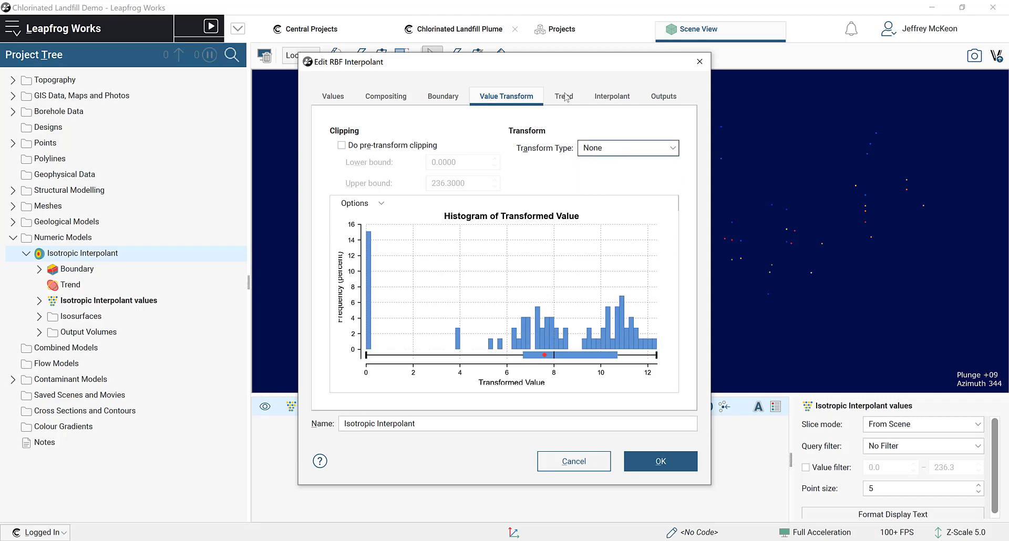
- Review the interpolant's global trend directions and its maximum, intermediate and minimum ellipsoid ratios
left_click(564, 97)
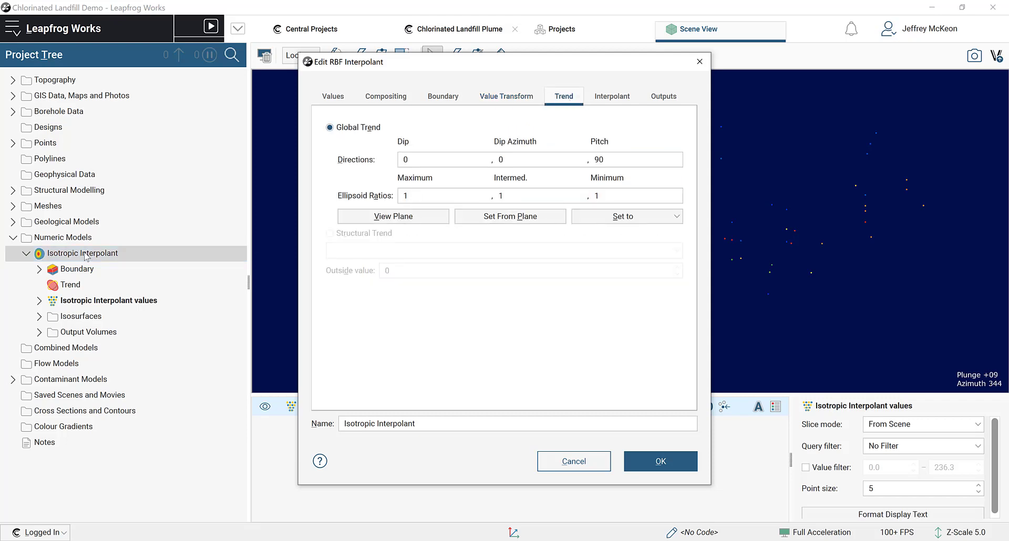
left_click(527, 199)
left_click(608, 196)
left_click(551, 190)
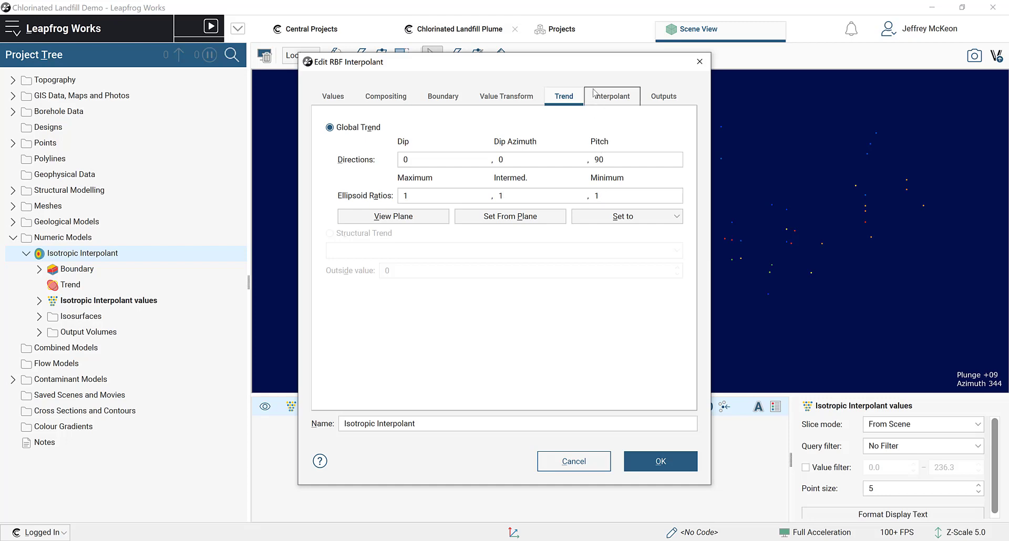
- Set the interpolant type to Spheroidal with a total sill of 2000
left_click(612, 98)
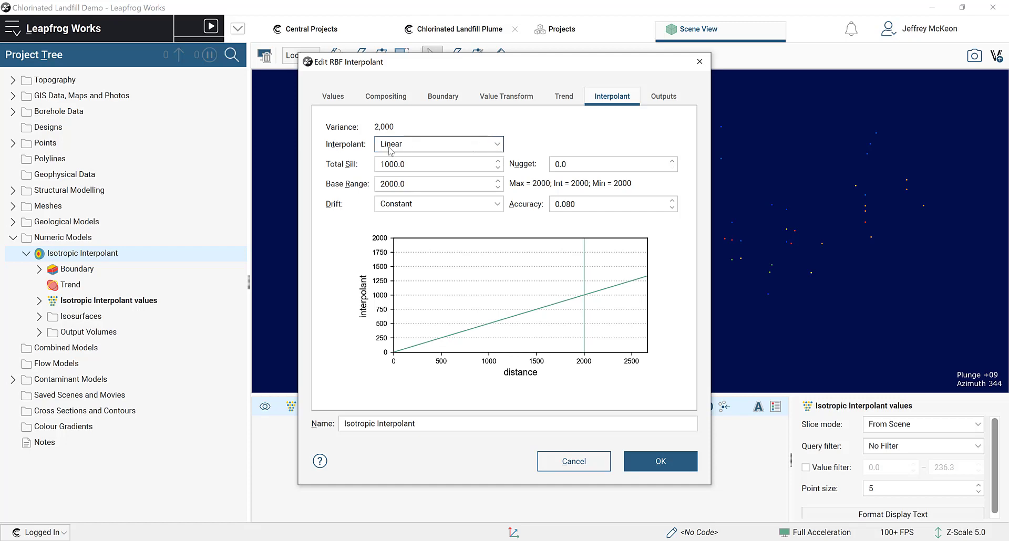
left_click(457, 143)
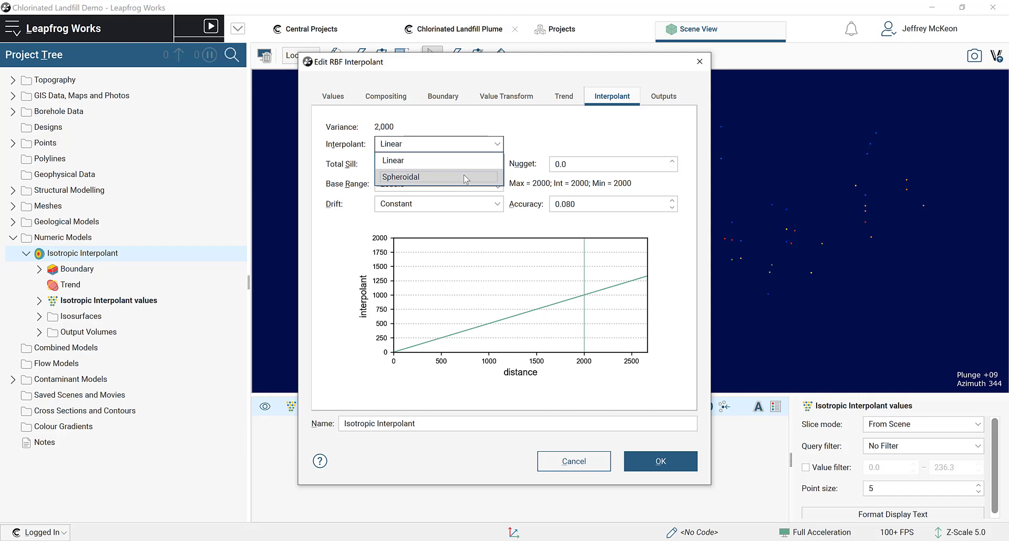
left_click(464, 174)
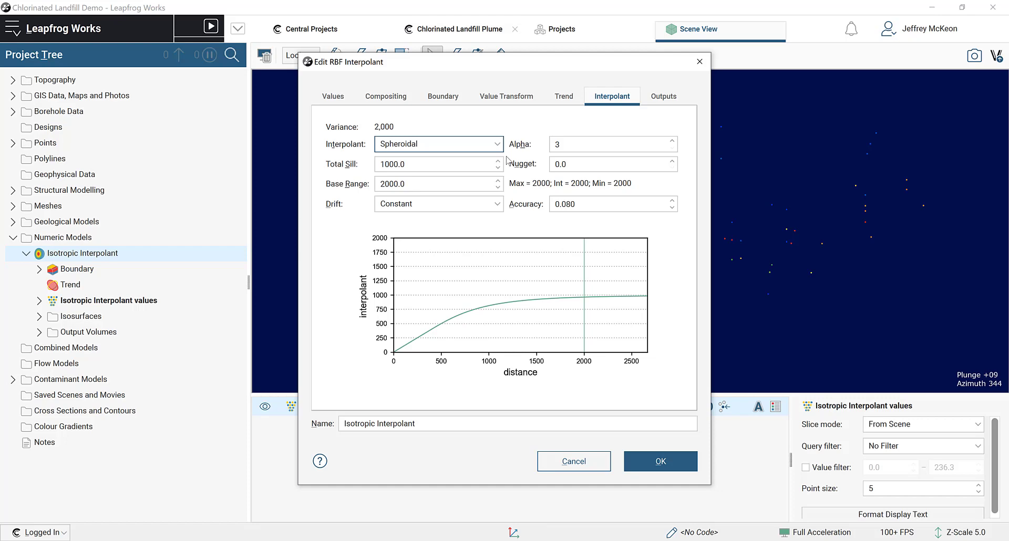
left_click(415, 164)
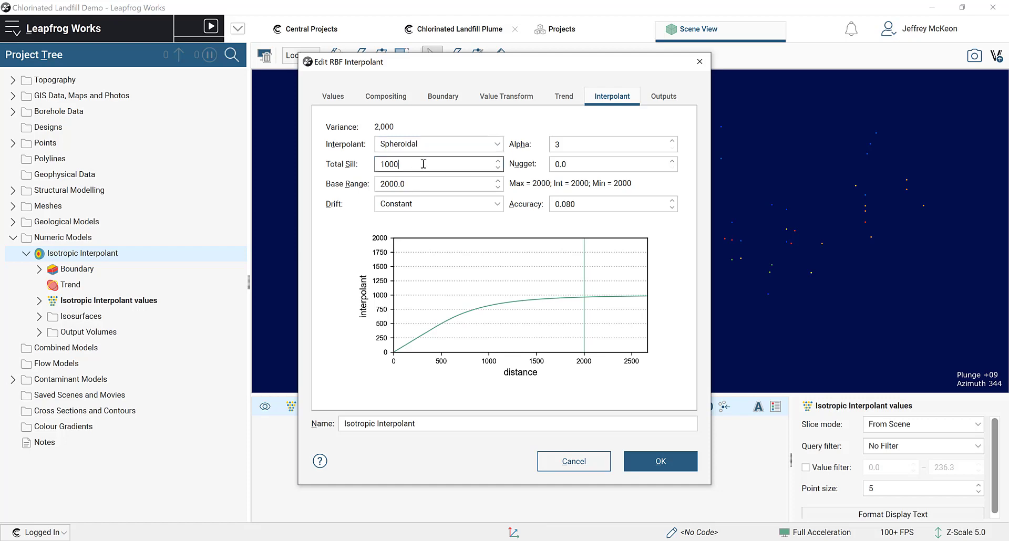
double_click(377, 164)
type("2000")
left_click(420, 183)
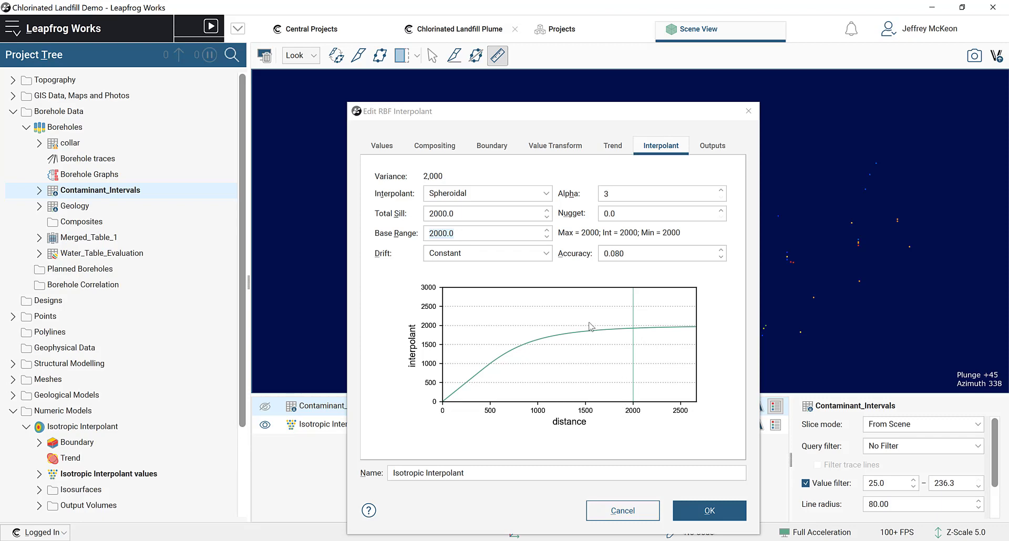
- Uncover the scene and increase the point size of the Isotropic Interpolant values to 15
left_click_drag(584, 106, 177, 132)
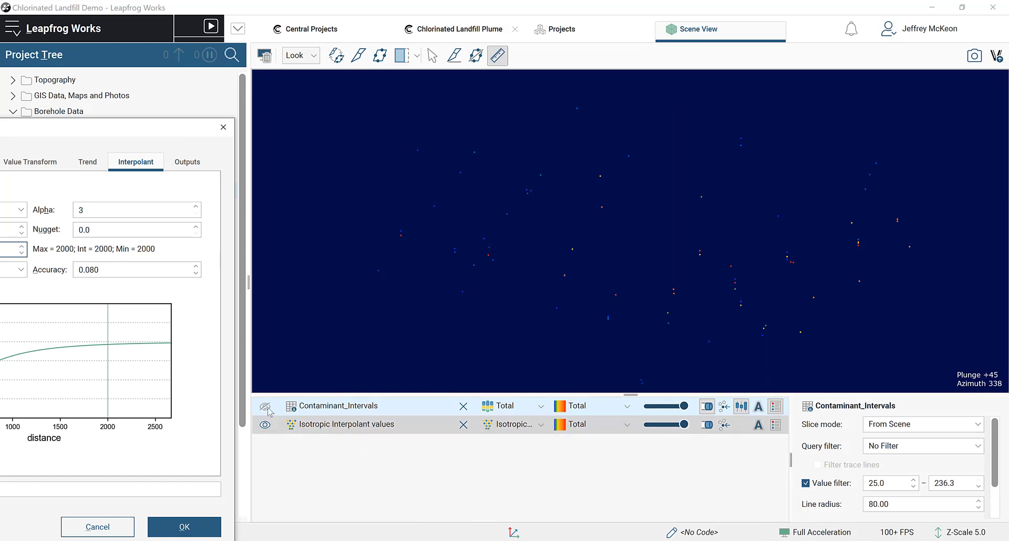
left_click(374, 430)
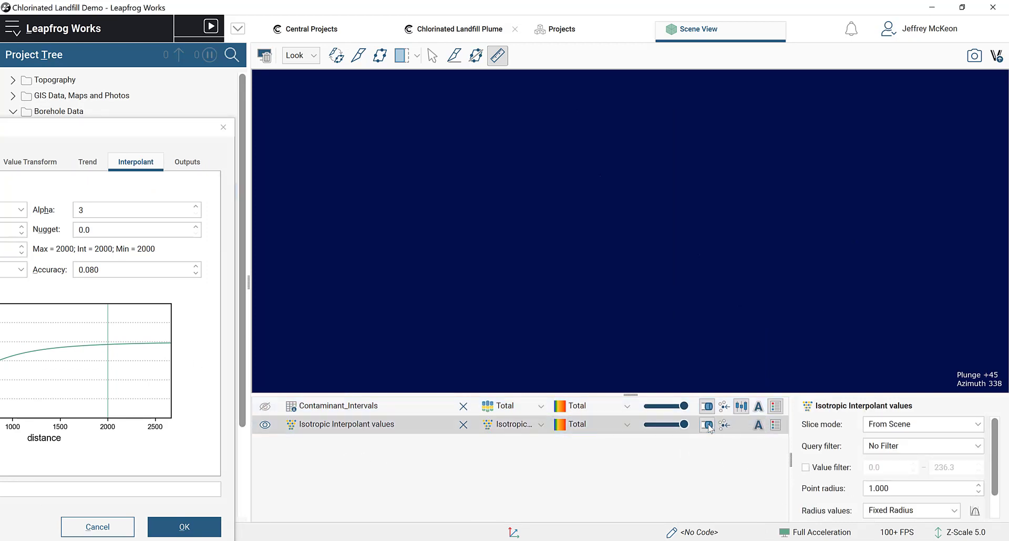
left_click(885, 488)
left_click(979, 485)
left_click(980, 485)
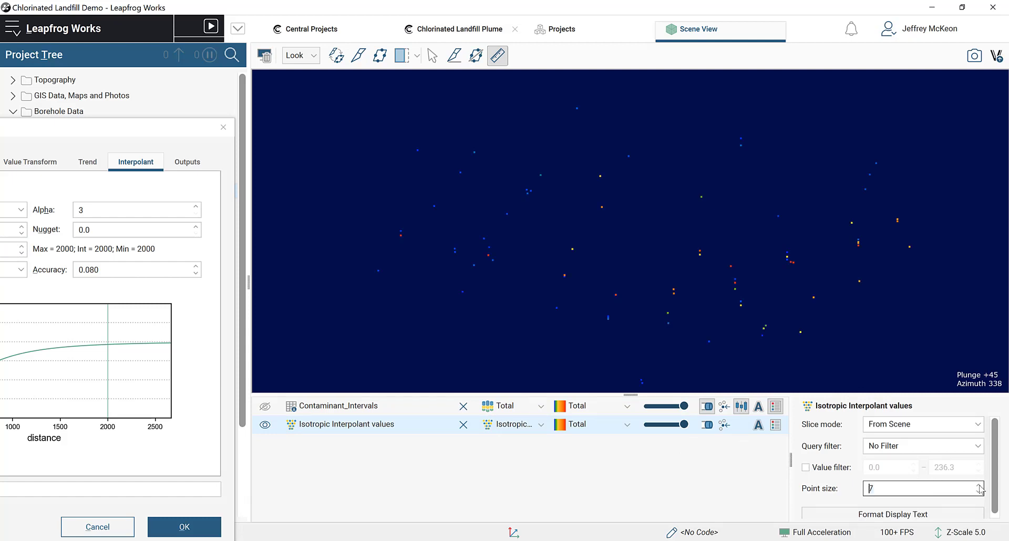
left_click(979, 485)
left_click(978, 484)
left_click(979, 485)
left_click(978, 485)
left_click(978, 485)
left_click(978, 484)
left_click(978, 485)
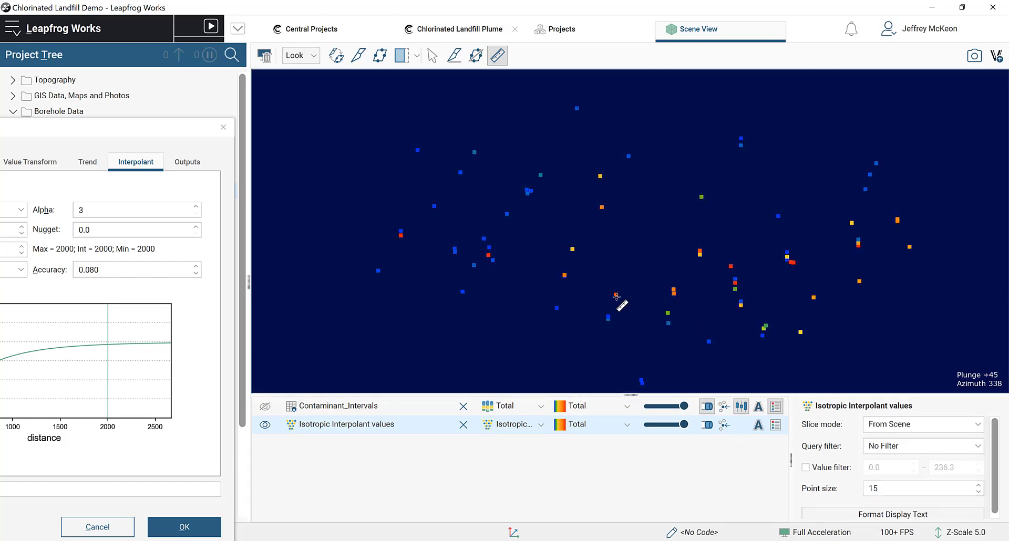
- Measure the distances between several pairs of neighbouring contaminant data points with the ruler
left_click(581, 286)
left_click_drag(581, 285, 564, 274)
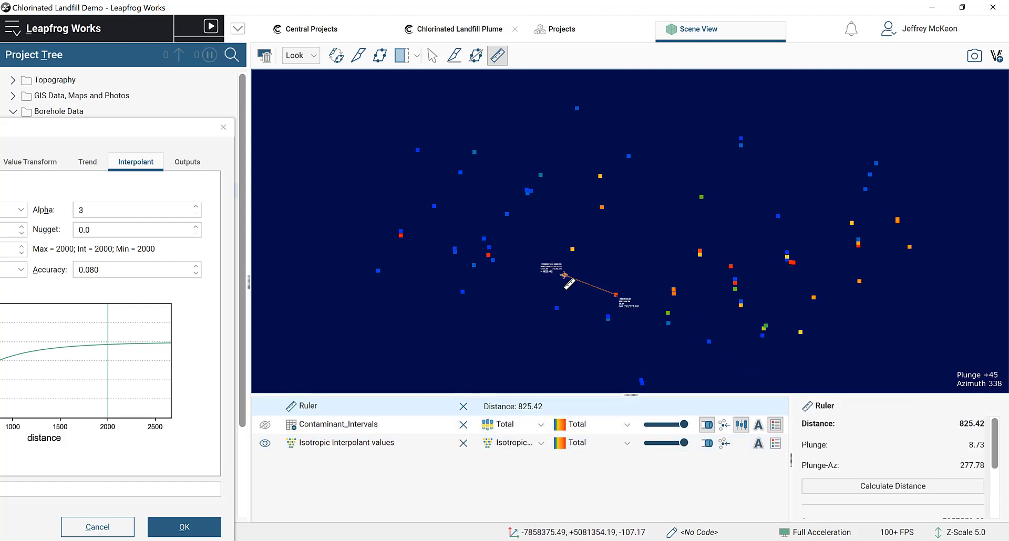
left_click(601, 207)
left_click_drag(601, 207, 599, 174)
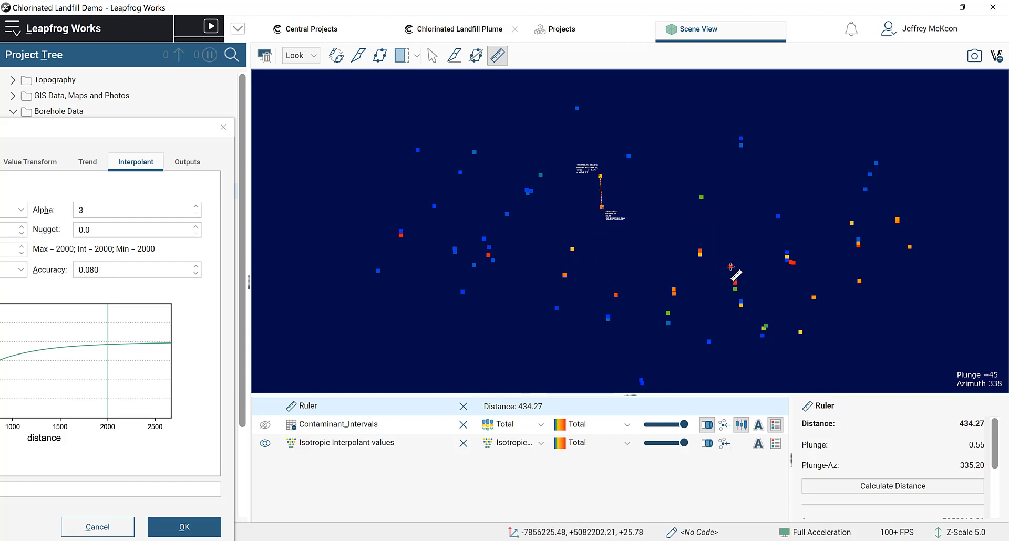
left_click_drag(730, 267, 786, 256)
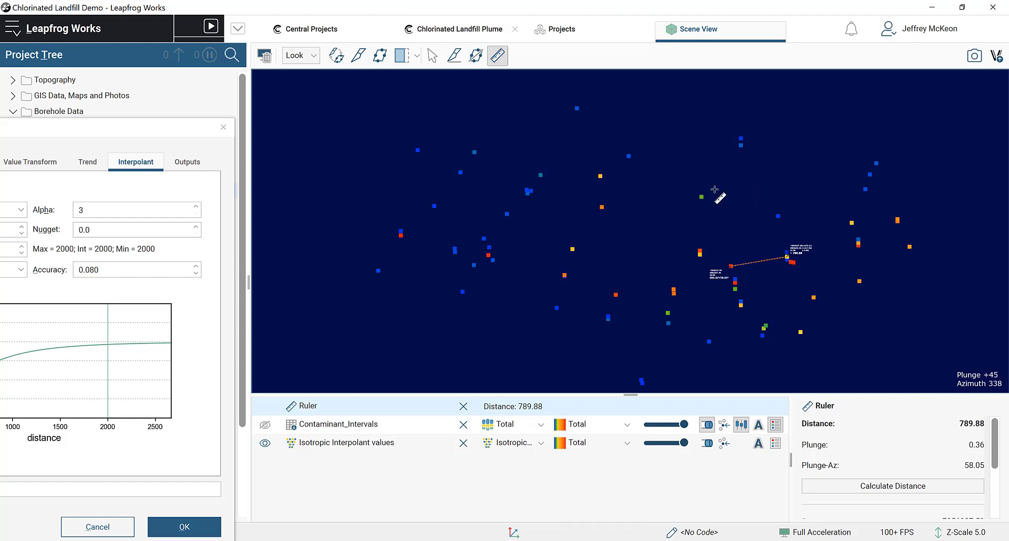
left_click(700, 251)
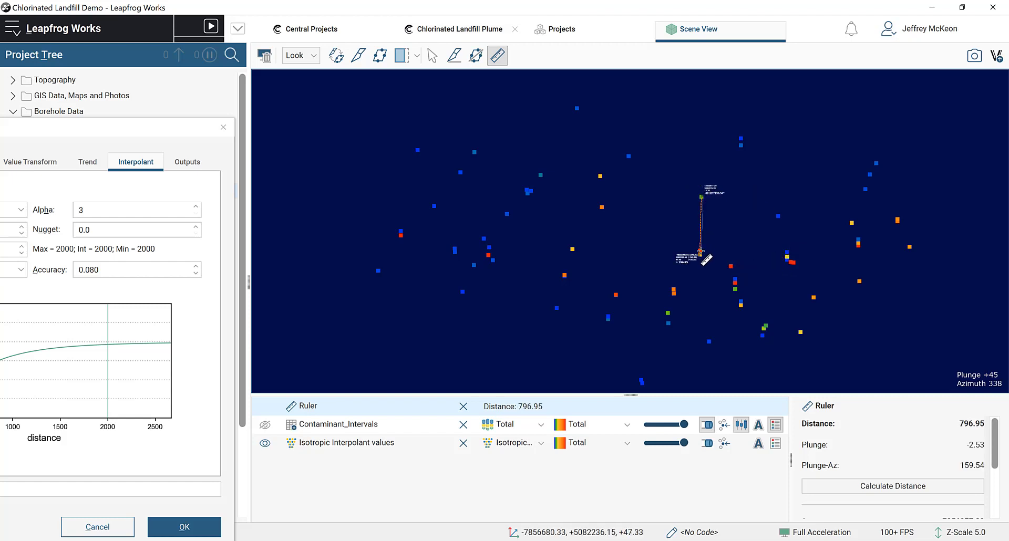
left_click(602, 207)
left_click(541, 175)
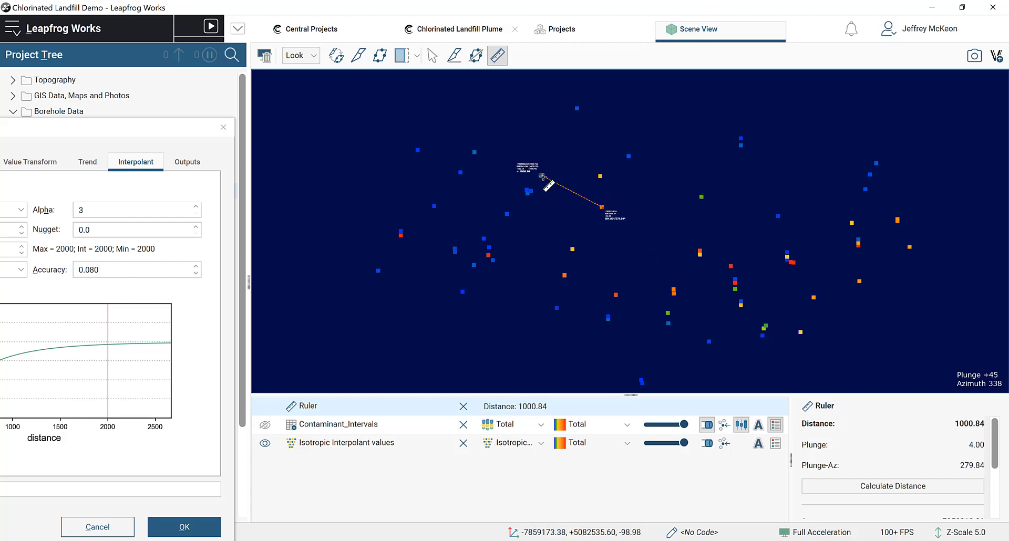
left_click(616, 295)
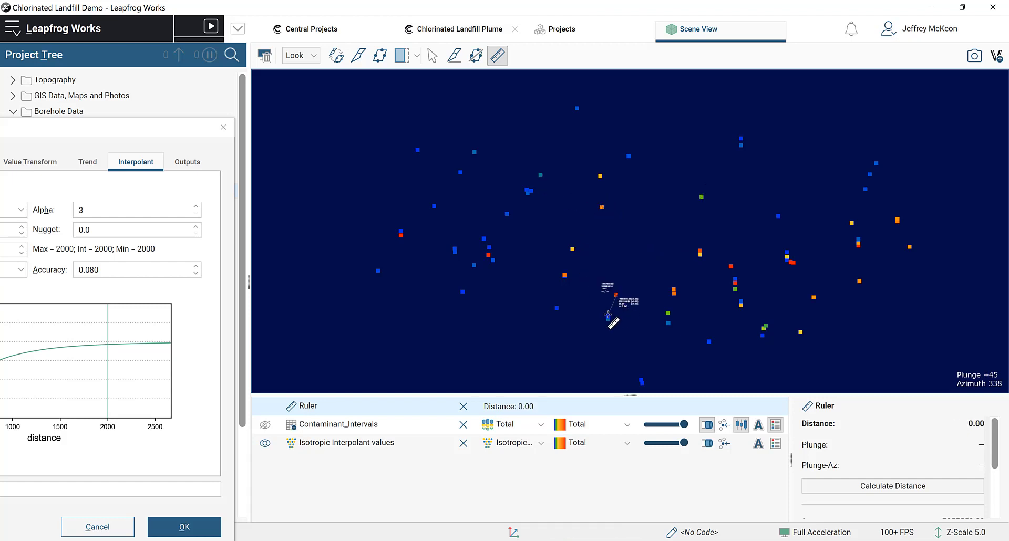
left_click(608, 317)
left_click_drag(616, 295, 667, 315)
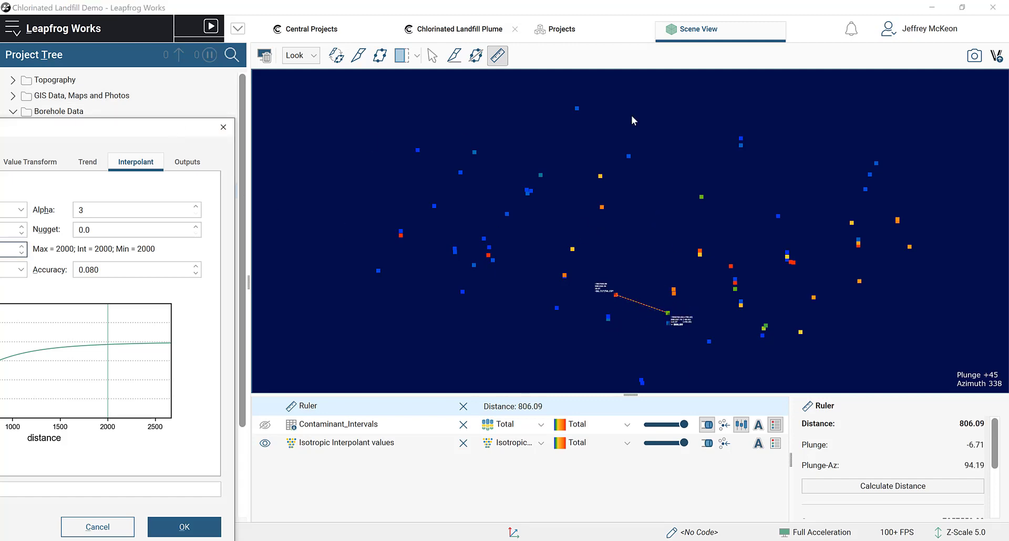
- Set the interpolant's base range to 1800 and its drift to None
left_click_drag(171, 129, 759, 85)
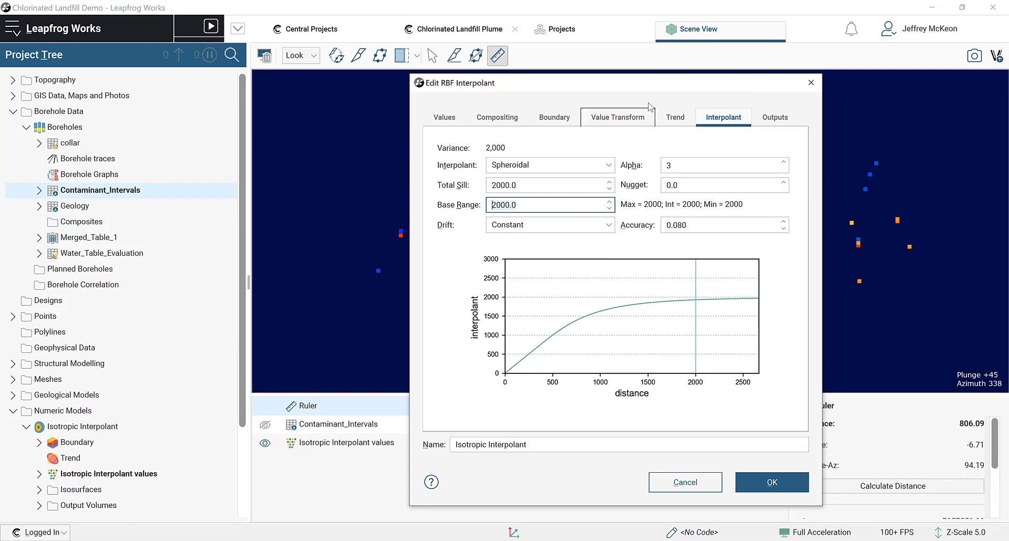
left_click_drag(656, 89, 696, 75)
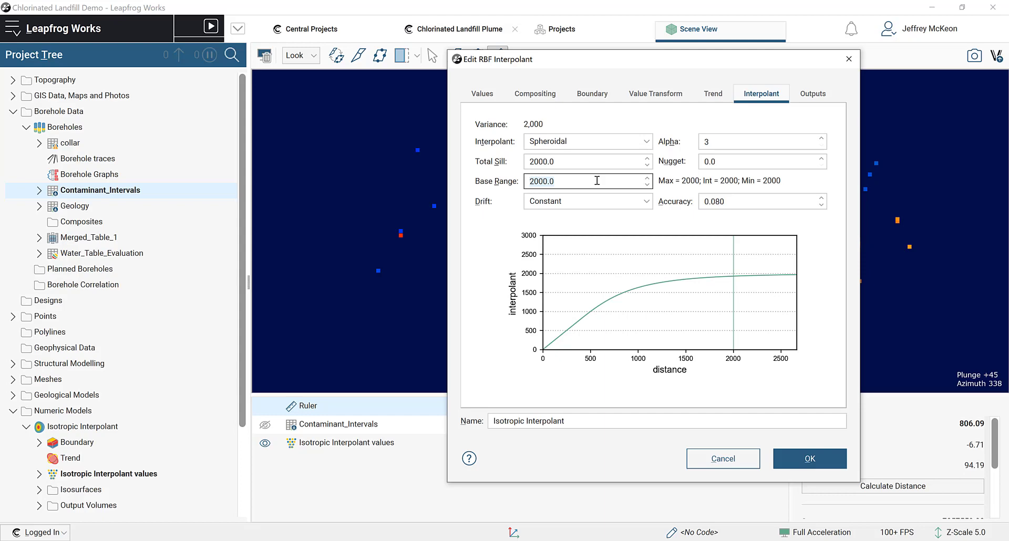
type("1800")
left_click(607, 203)
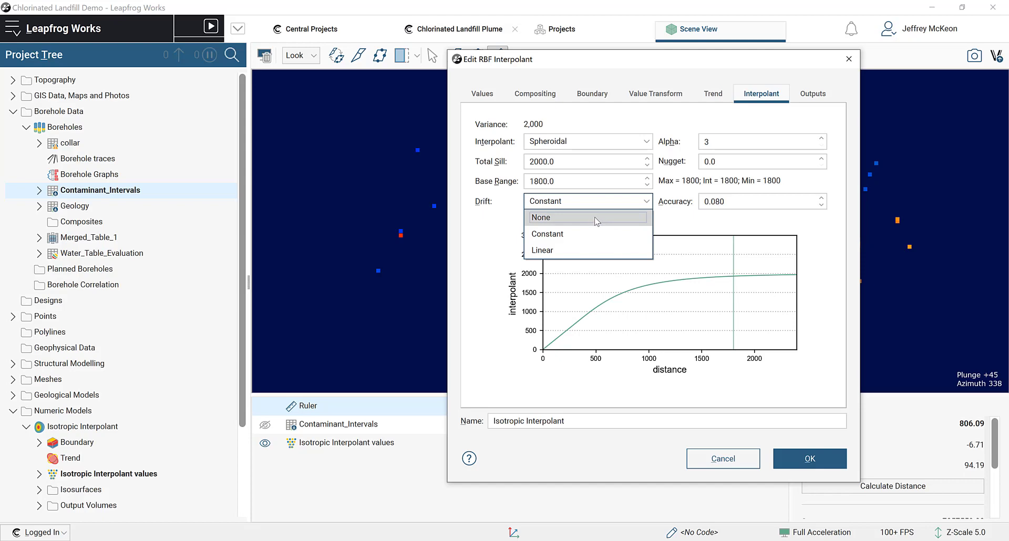
left_click(594, 218)
- Leave the ruler and examine the spread of the interpolant's data points from a lower viewing angle
left_click_drag(654, 55, 145, 92)
right_click_drag(663, 290, 678, 257)
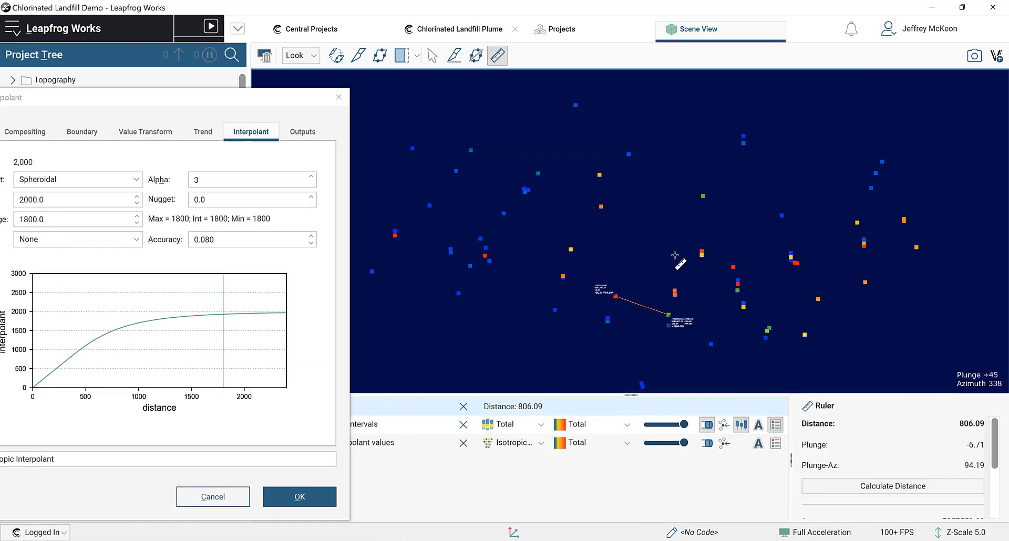
key("Escape")
left_click_drag(681, 292, 682, 250)
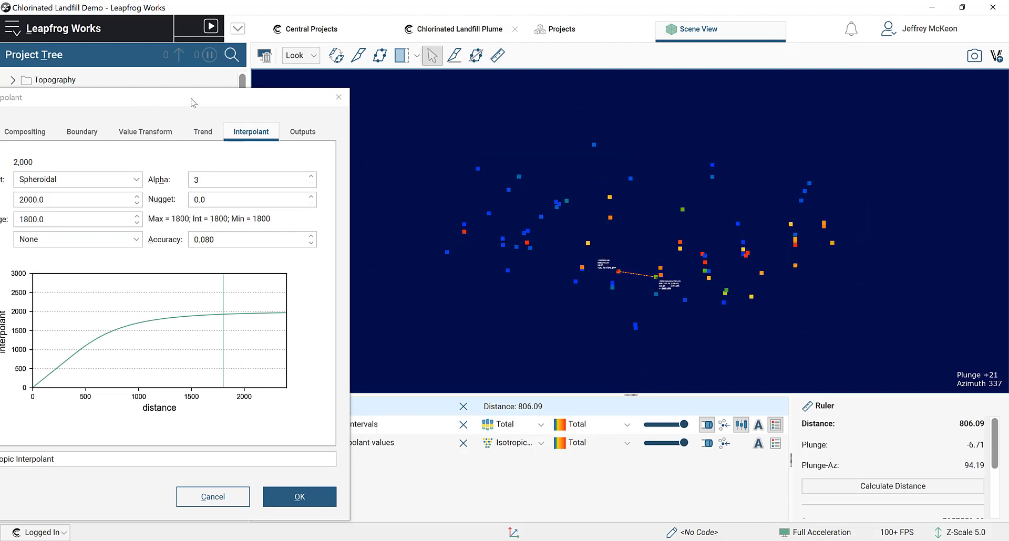
left_click_drag(194, 102, 339, 103)
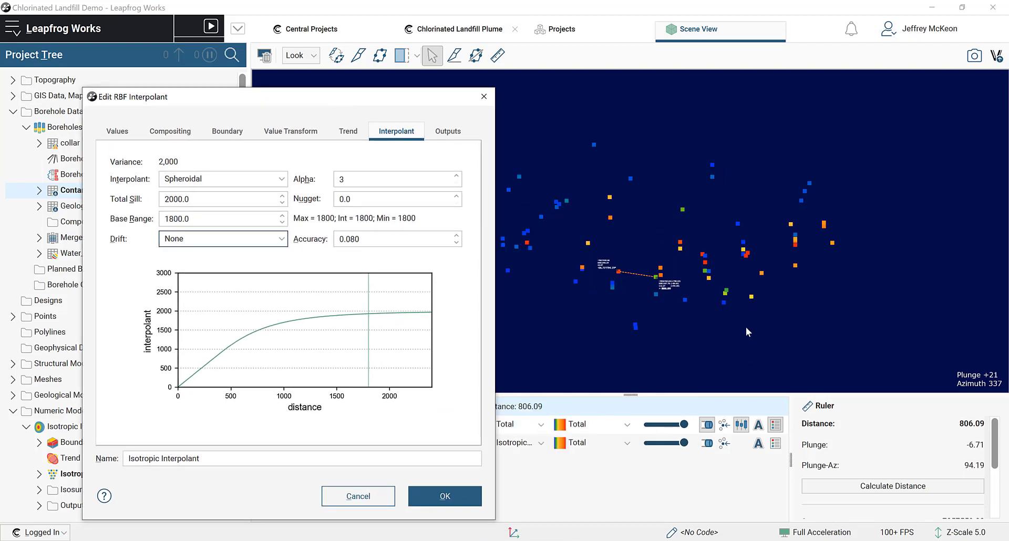
left_click_drag(752, 305, 612, 254)
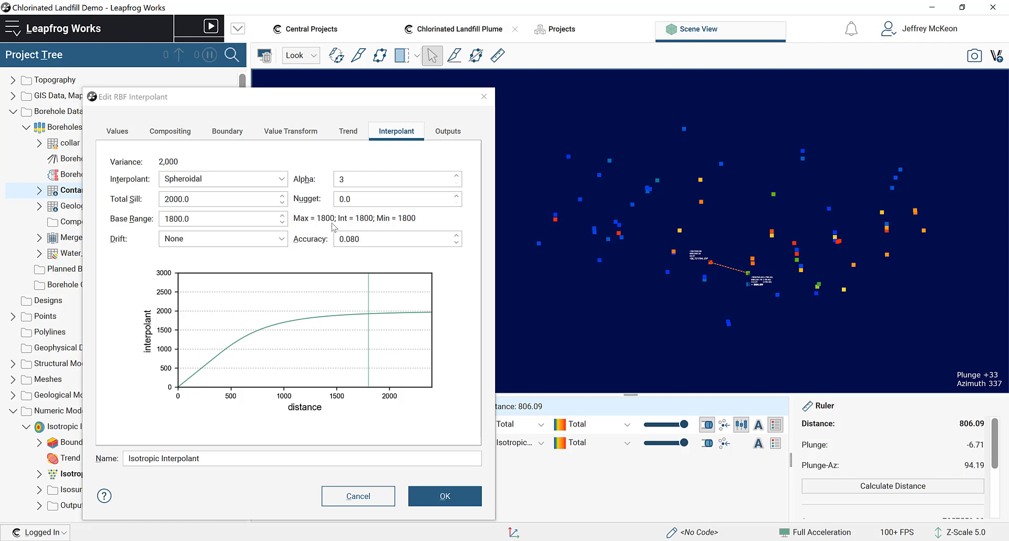
- Set the spheroidal interpolant's alpha to 9
left_click(339, 180)
key("BackSpace")
type("9")
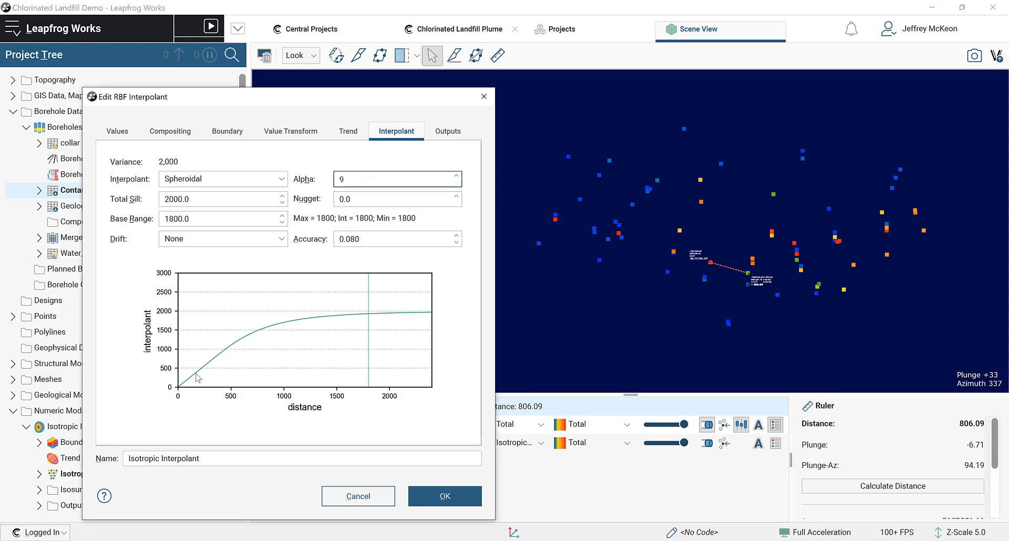
left_click(374, 198)
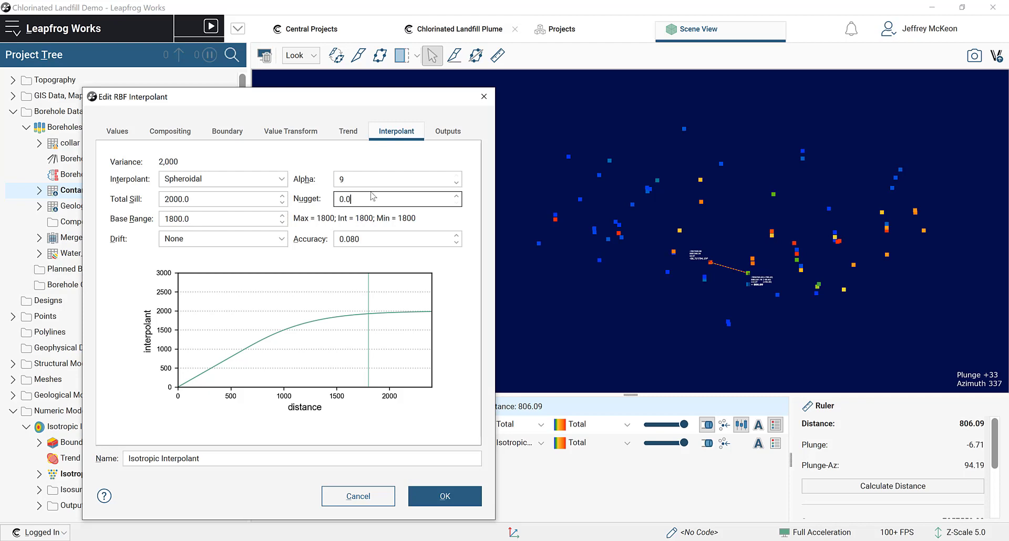
left_click(369, 178)
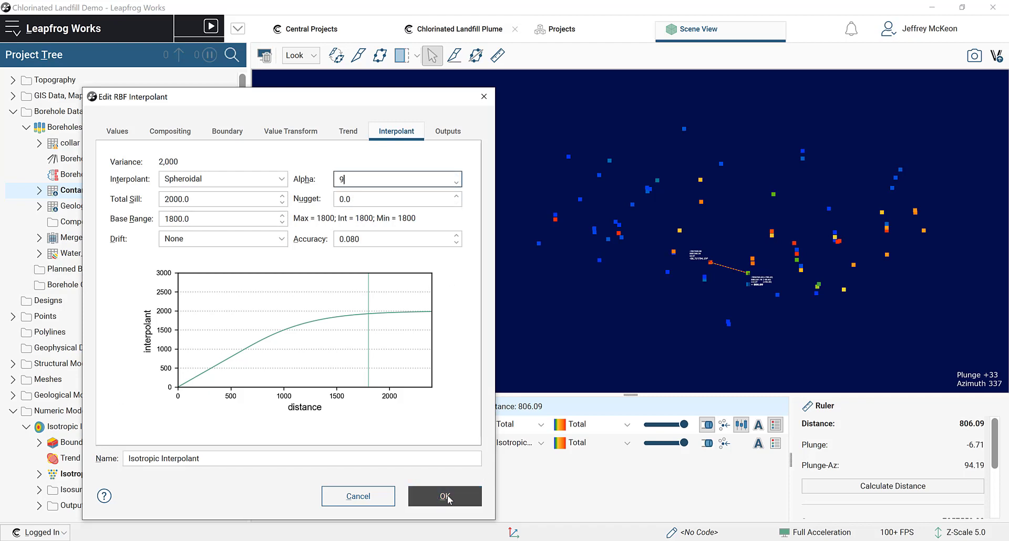
- Review the interpolant's output settings, examining each iso value in the isosurface list
left_click(461, 136)
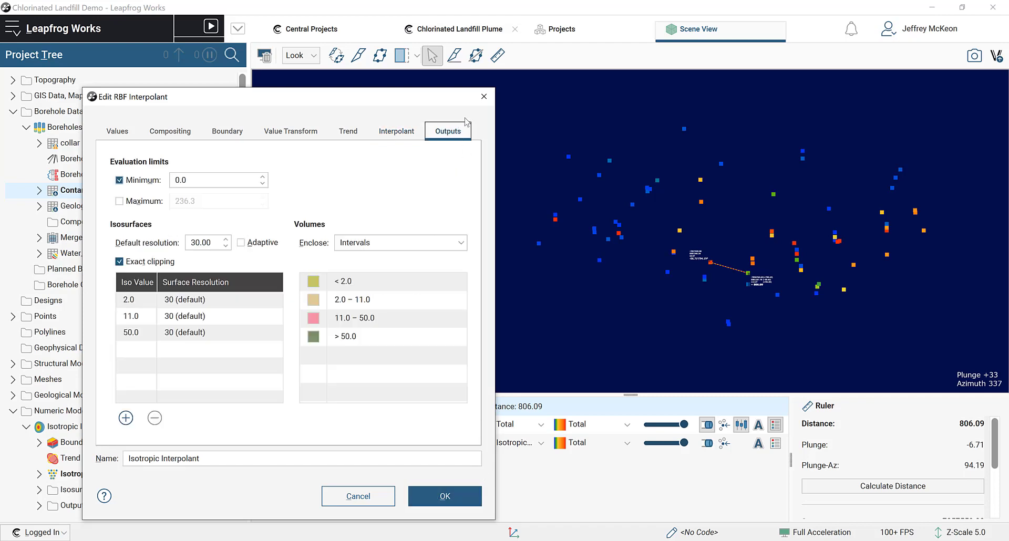
left_click_drag(413, 103, 570, 59)
left_click(302, 260)
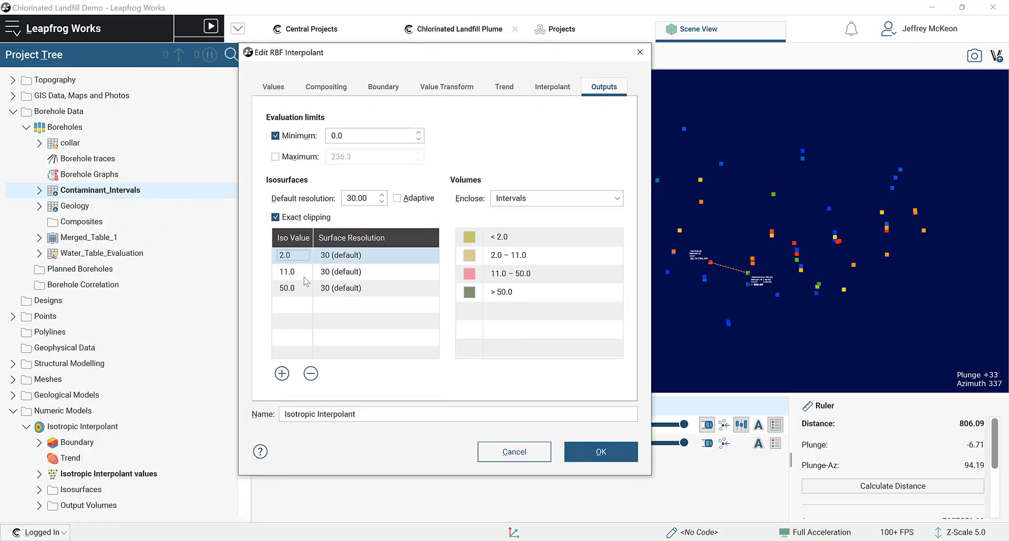
left_click(294, 271)
left_click(304, 260)
left_click(307, 270)
left_click(305, 291)
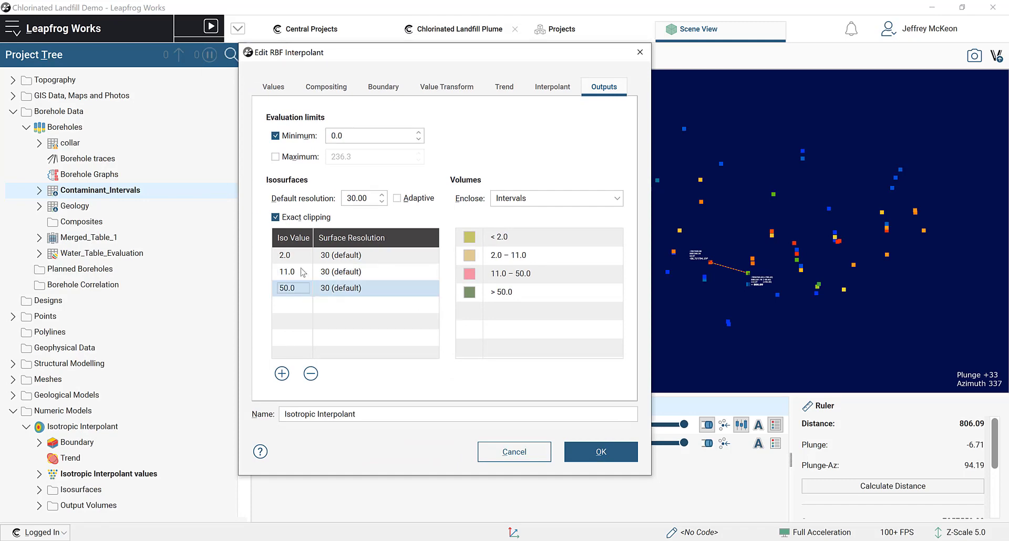
left_click(301, 268)
left_click(302, 261)
left_click_drag(304, 265, 303, 287)
left_click(305, 289)
left_click(304, 271)
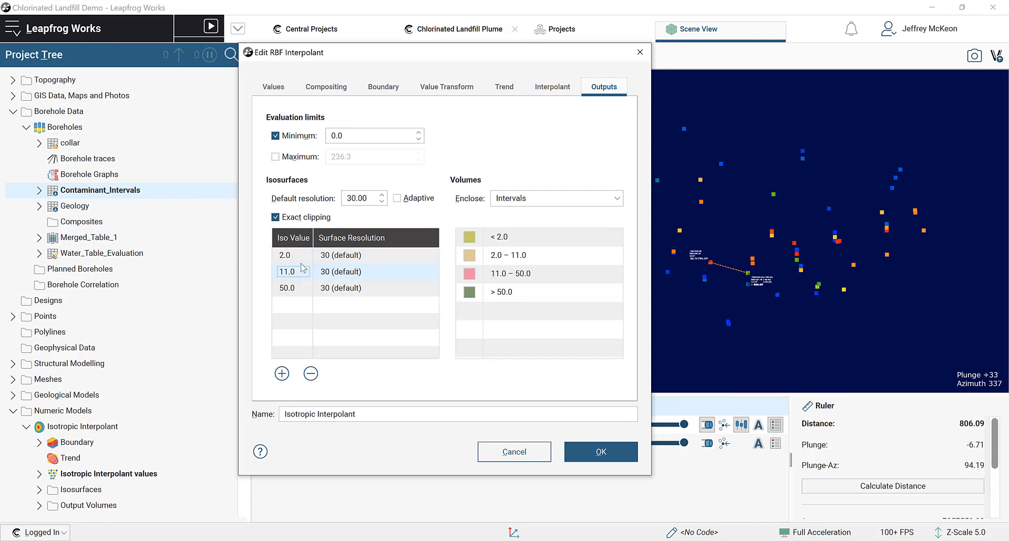
- Change the first isosurface's iso value to 4
left_click(290, 259)
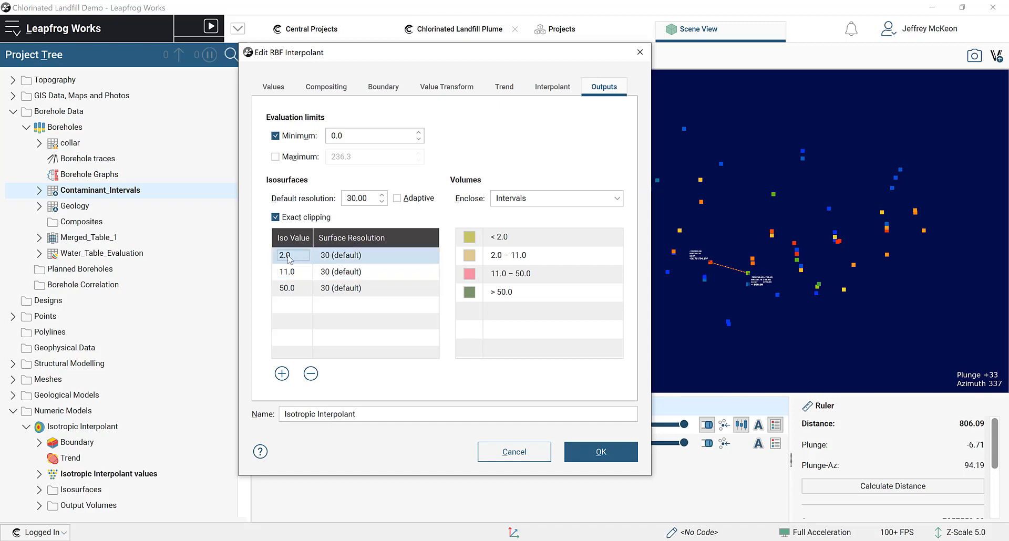
left_click(289, 258)
key("BackSpace")
key("BackSpace")
key("BackSpace")
type("4")
- Change the second isosurface's iso value to 50
left_click(290, 271)
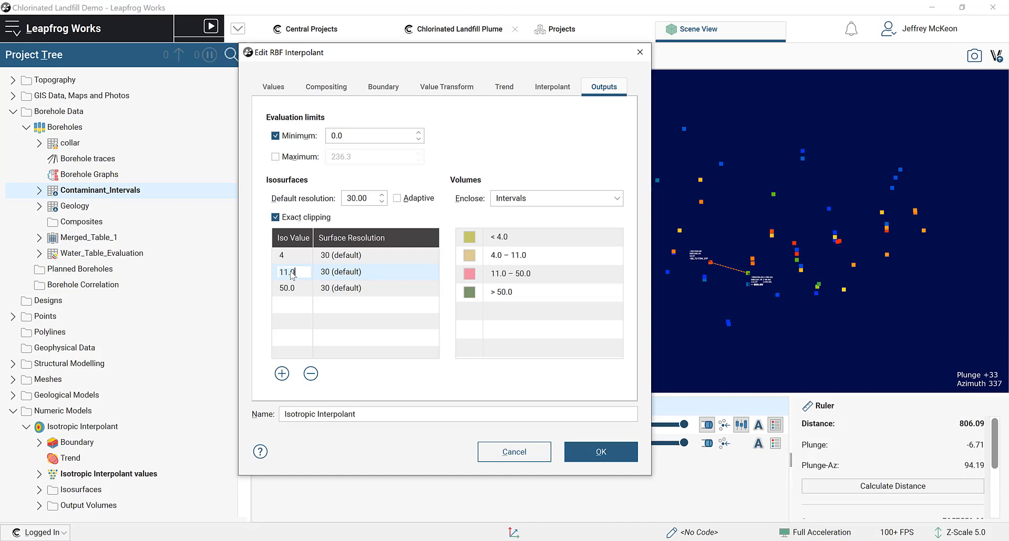
key("BackSpace")
key("BackSpace")
key("BackSpace")
key("BackSpace")
type("50")
- Change the third isosurface's iso value to 100 and apply the edited interpolant settings
left_click(291, 288)
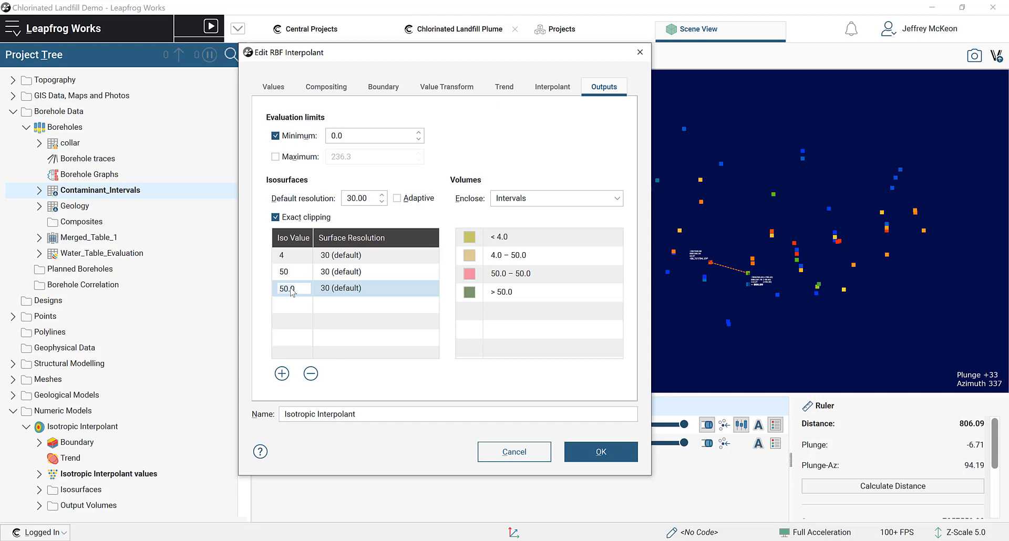
key("BackSpace")
key("BackSpace")
key("BackSpace")
key("BackSpace")
type("100")
left_click(308, 271)
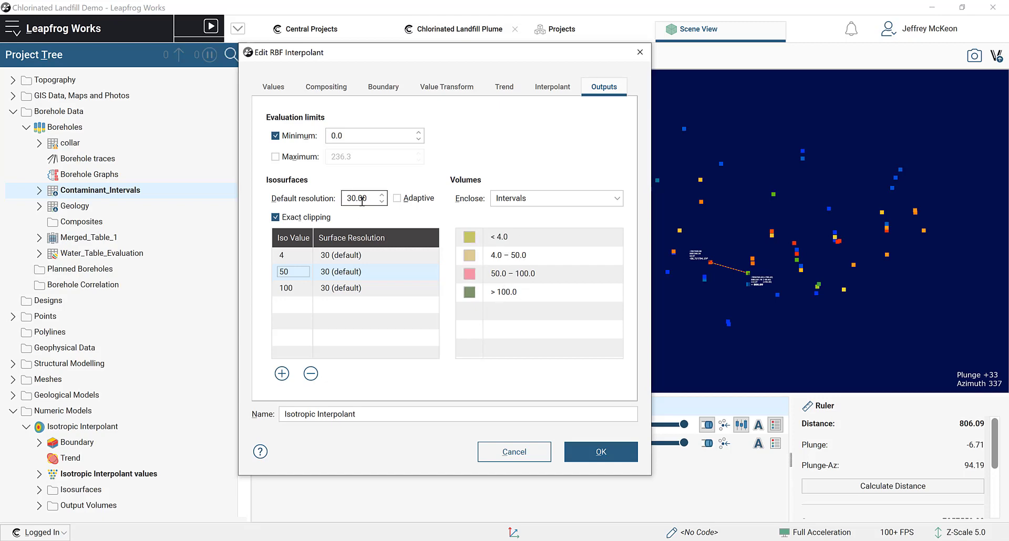
left_click(607, 453)
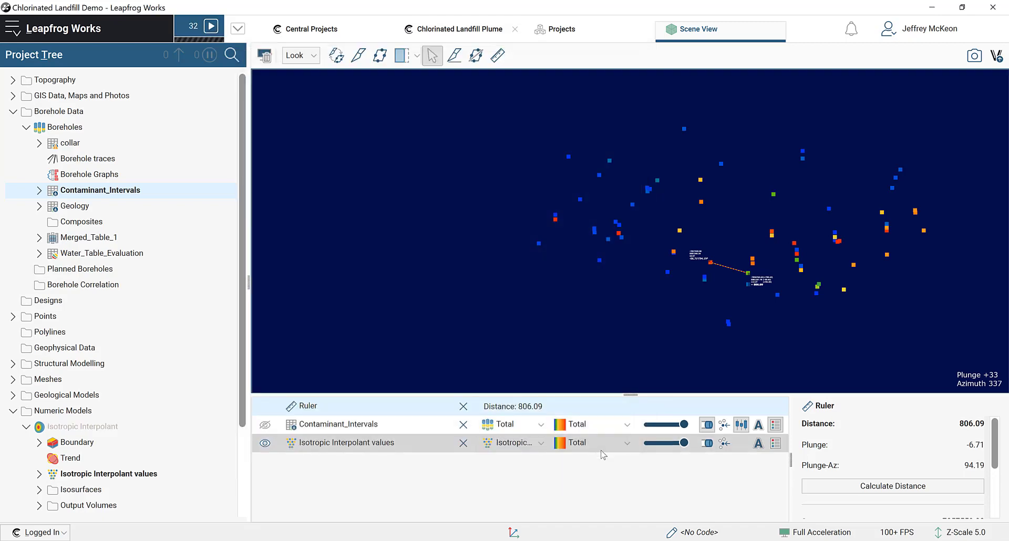
- Check the interpolant's new isosurfaces in the project tree and add the > 100.0 output volume to the scene
scroll(168, 410, "down", 3)
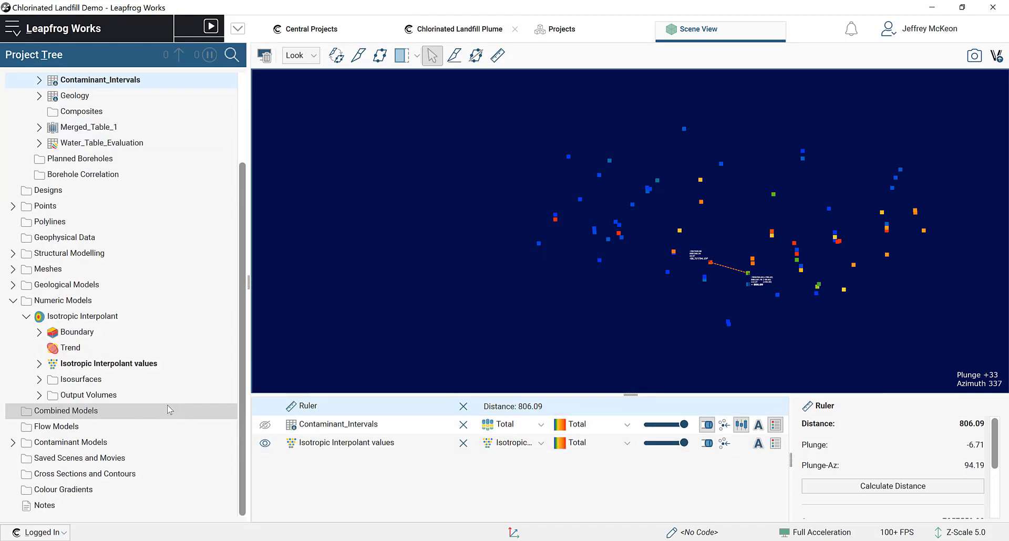
left_click(39, 379)
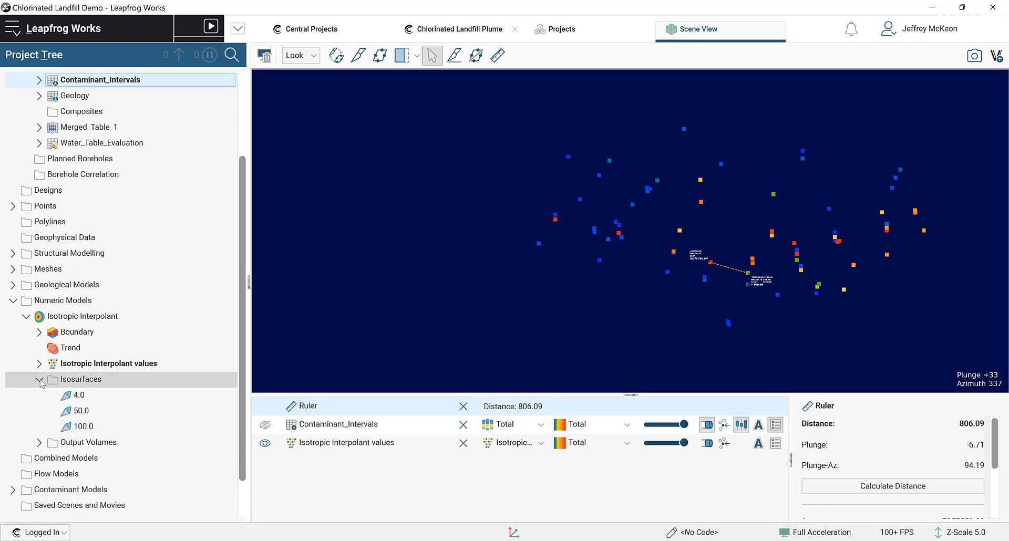
left_click(40, 379)
left_click(40, 395)
scroll(79, 415, "down", 2)
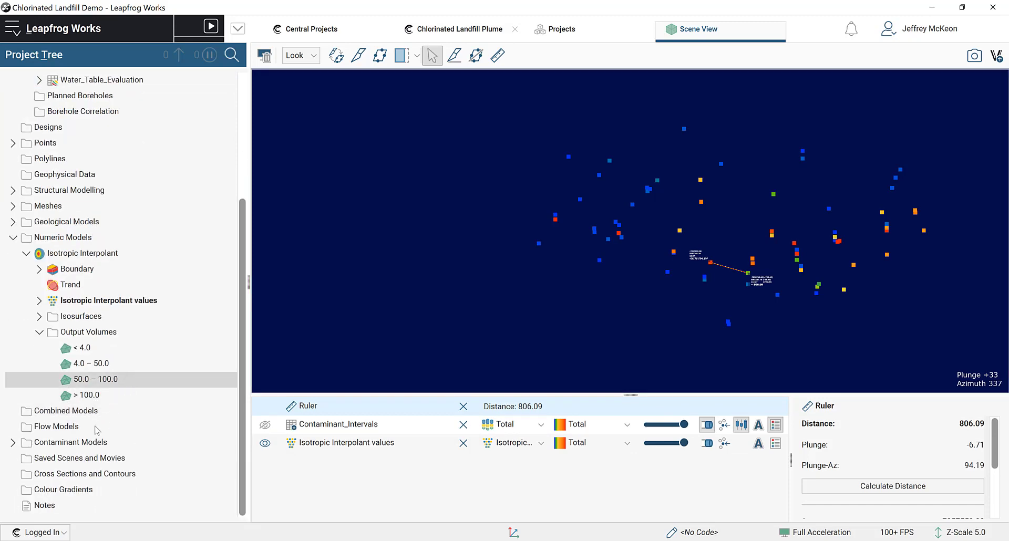
left_click_drag(87, 395, 653, 182)
- Set the scene's Z-axis scale to 1 and remove the ruler measurement from the scene
left_click(961, 532)
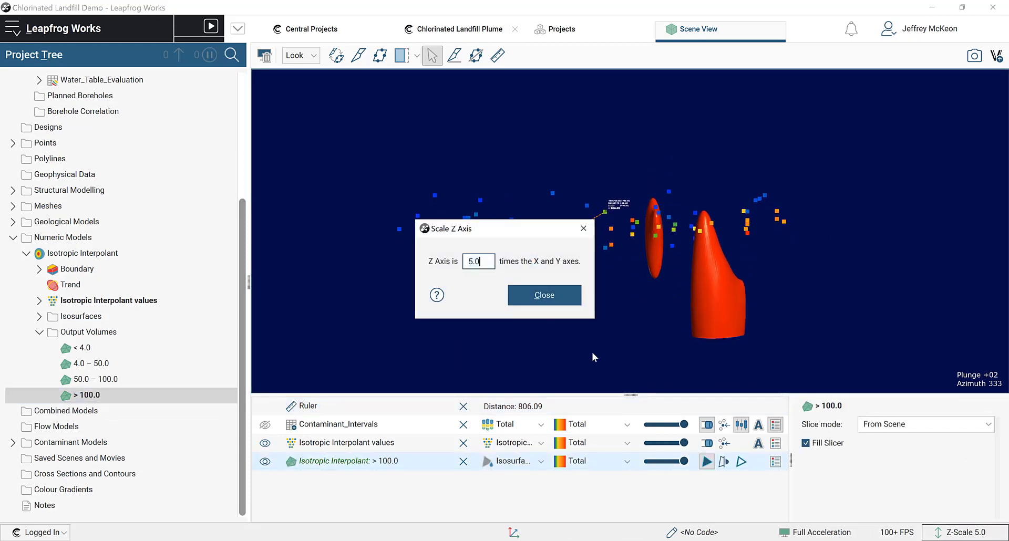
type("1")
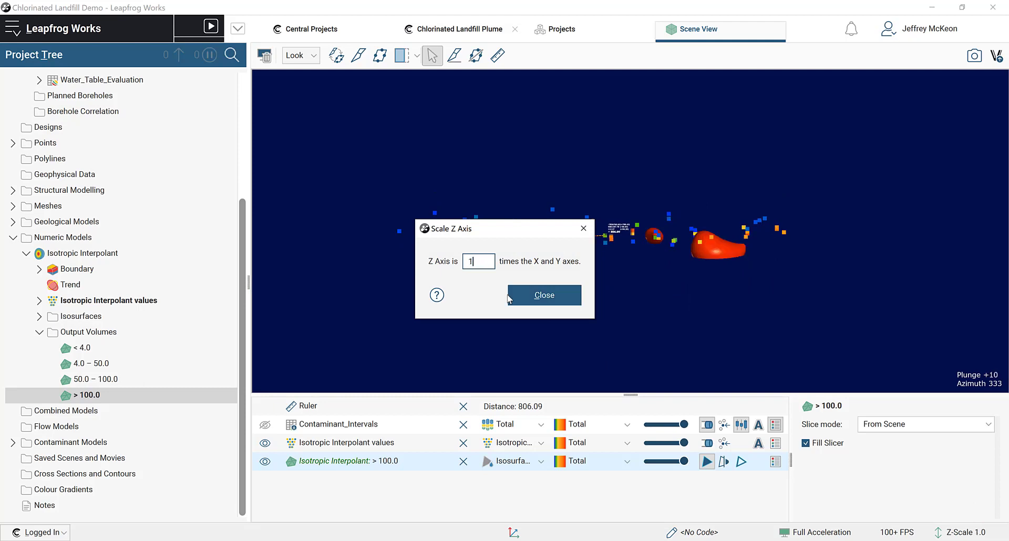
left_click(540, 293)
left_click_drag(665, 272, 600, 330)
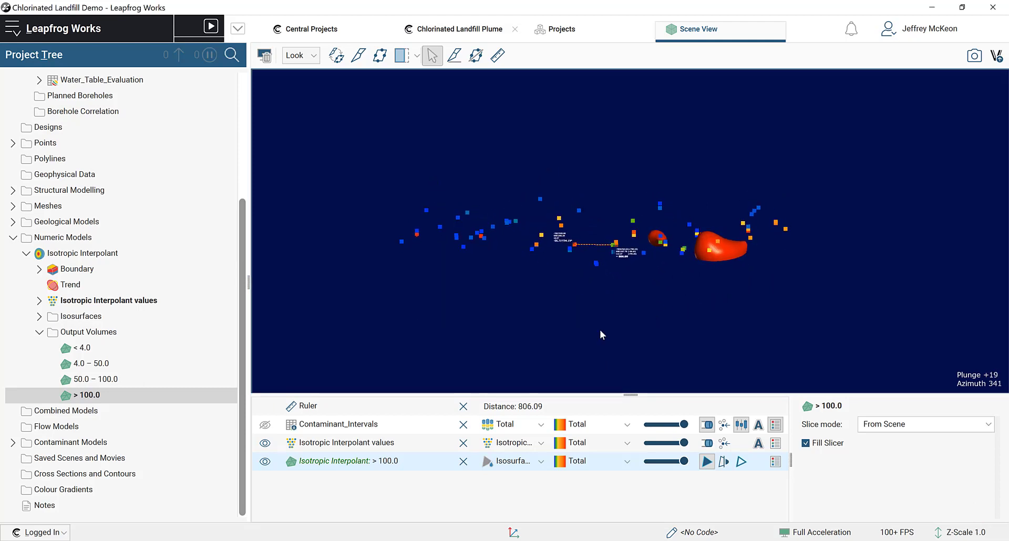
left_click(463, 406)
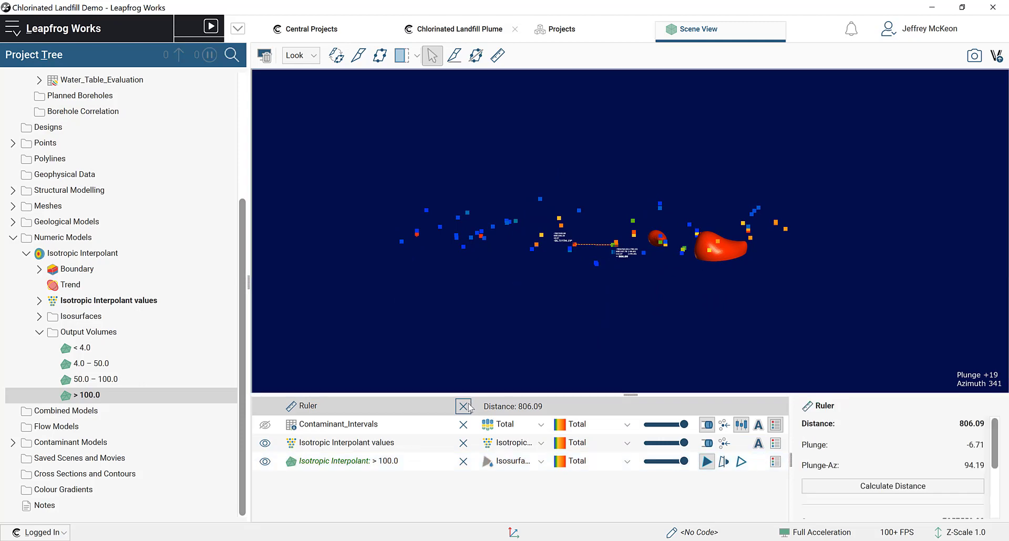
left_click_drag(753, 271, 708, 255)
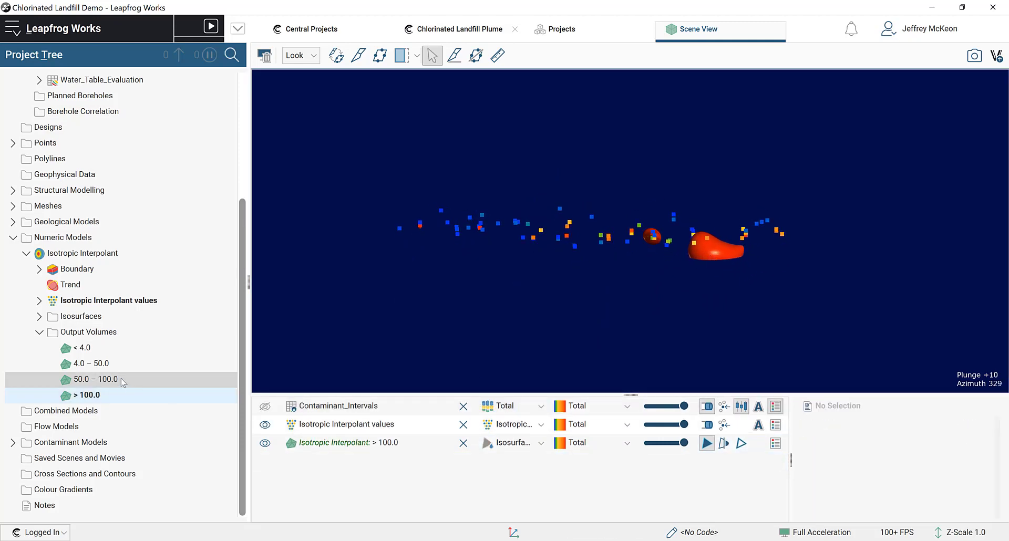
- Add the 50.0 – 100.0 and 4.0 – 50.0 output volumes to the scene and inspect the plume from above
left_click_drag(122, 381, 633, 281)
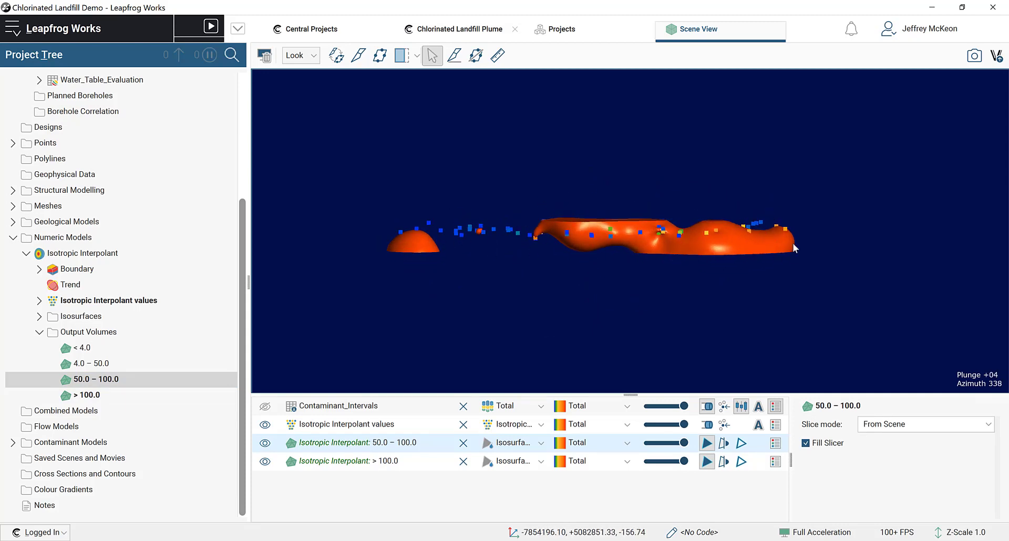
left_click_drag(597, 274, 597, 330)
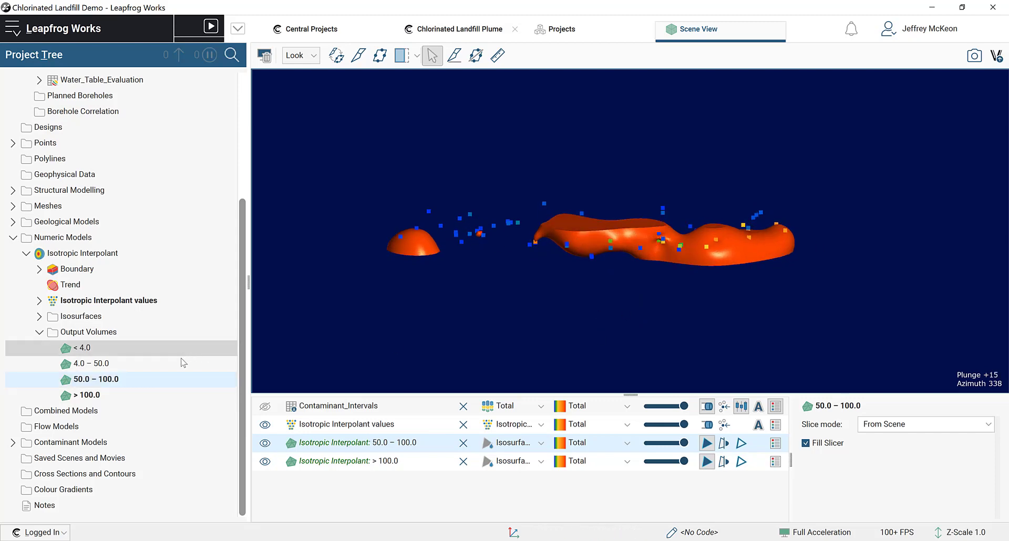
left_click_drag(178, 361, 660, 223)
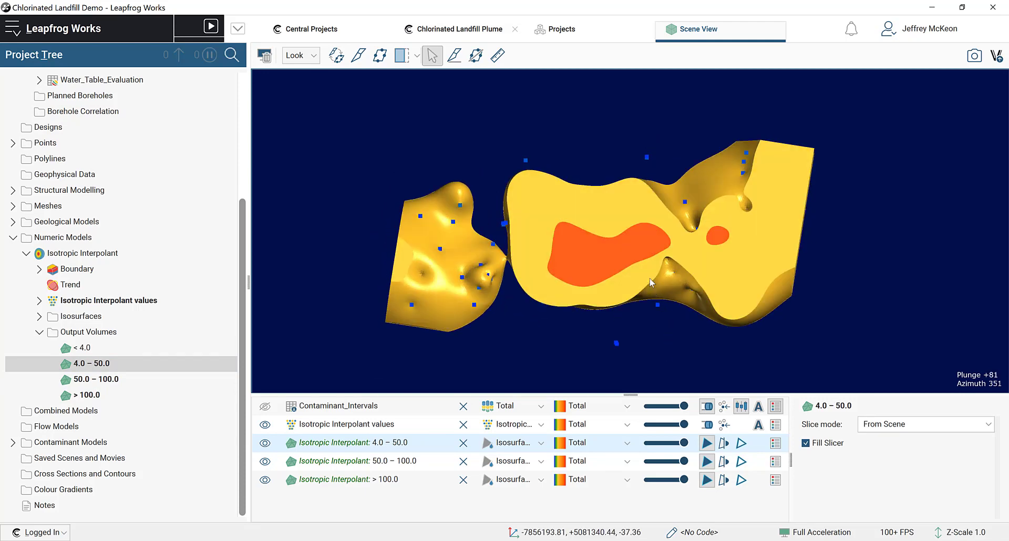
left_click_drag(614, 320, 658, 334)
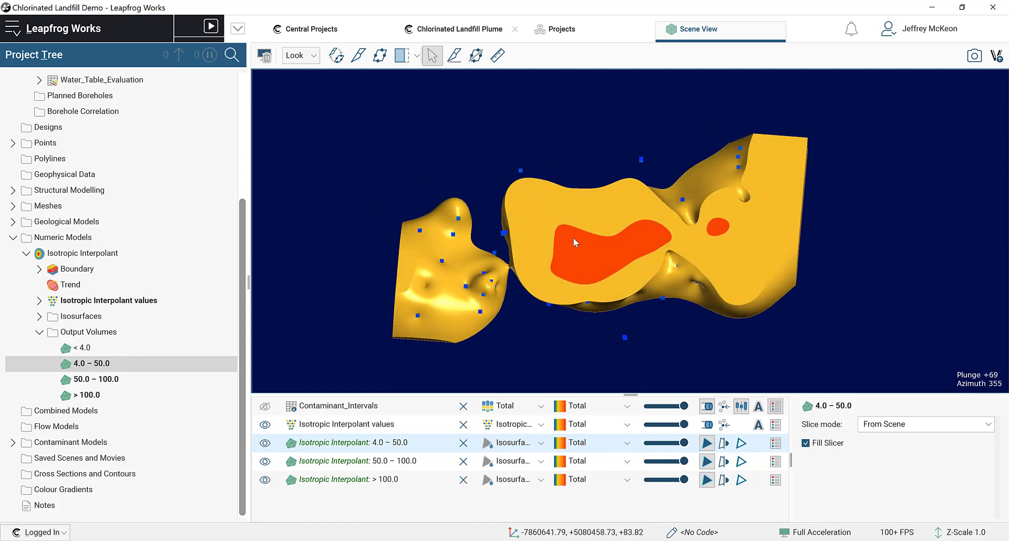
left_click(611, 261)
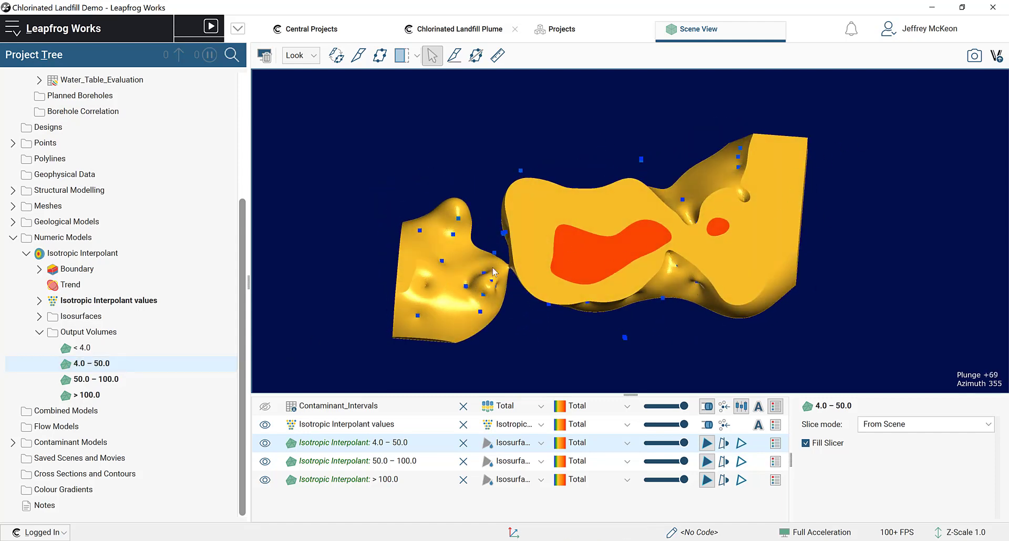
left_click_drag(585, 317, 521, 181)
key("d")
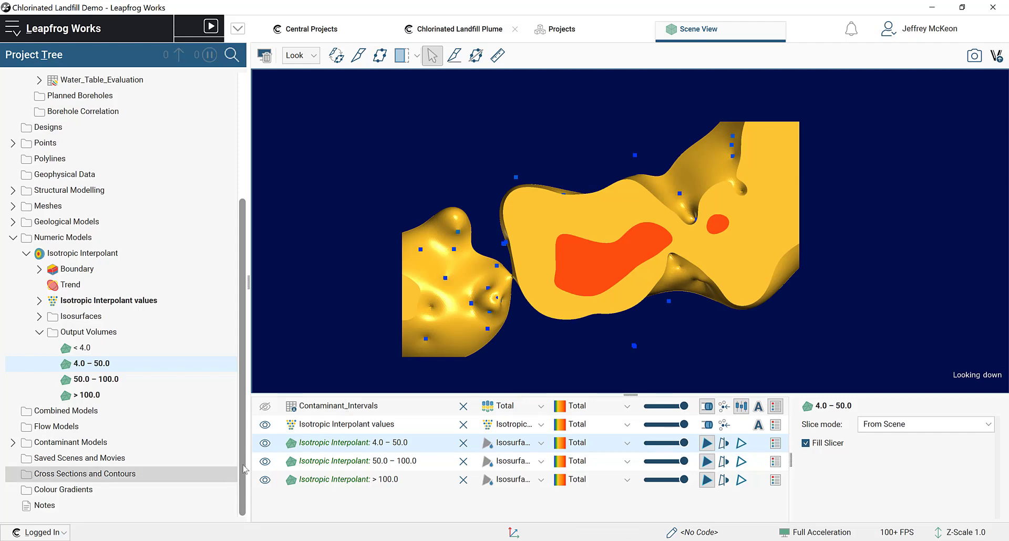
- Hide the 4.0 – 50.0 output volume and inspect the higher-concentration plume from above and edge-on
left_click(265, 444)
left_click_drag(432, 358, 651, 256)
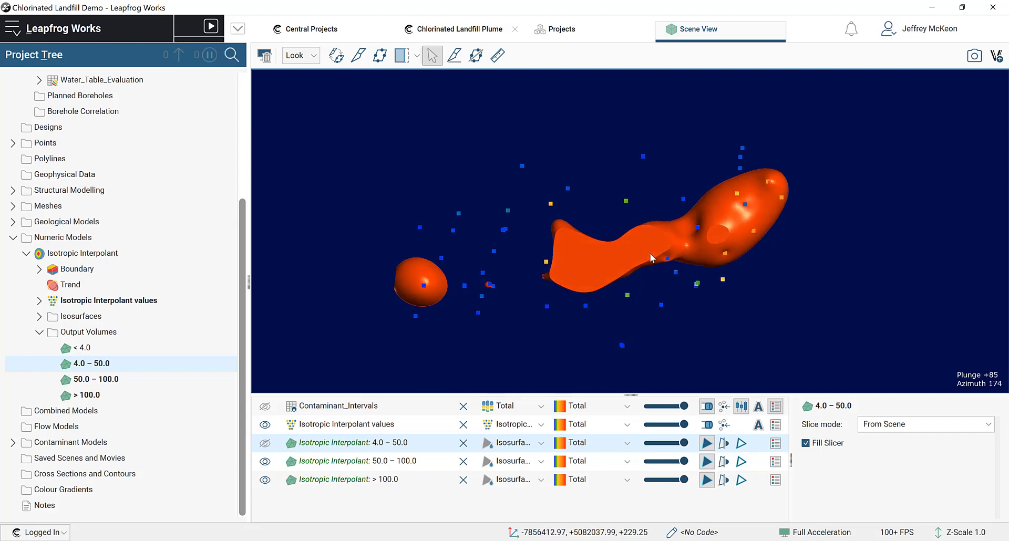
key("d")
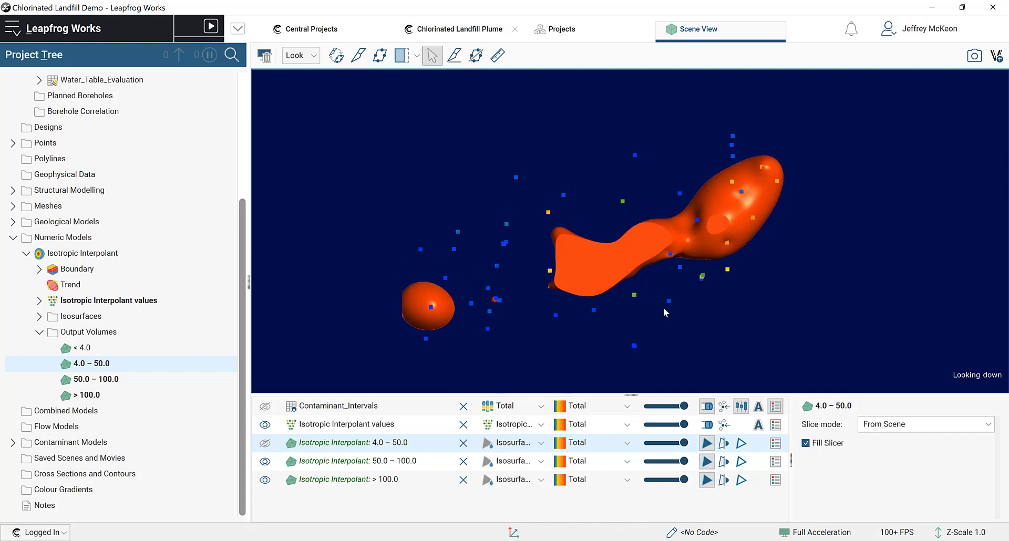
left_click_drag(636, 315, 543, 154)
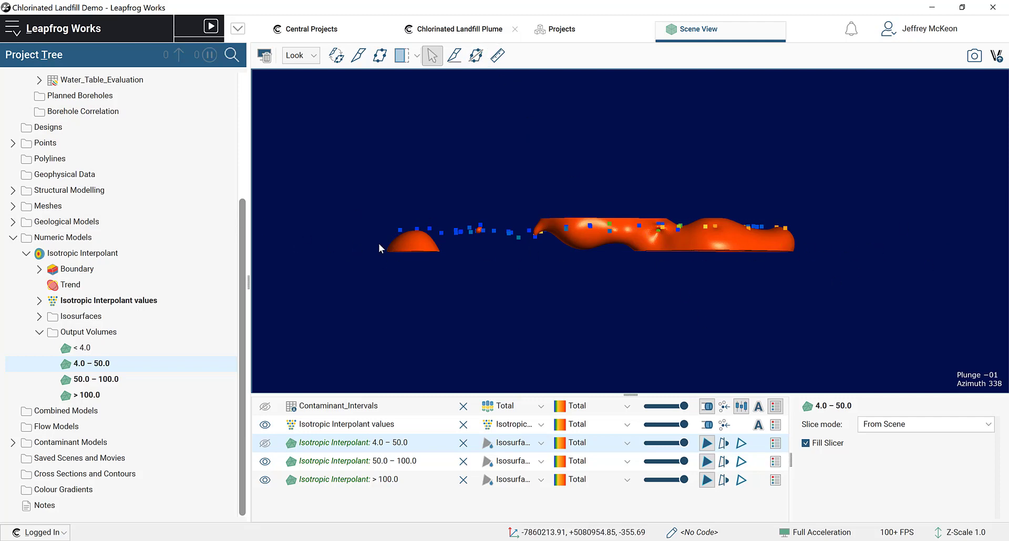
- Draw a plane edge-on through the plume along its full length and set the plane's dip to 1.0
left_click(476, 54)
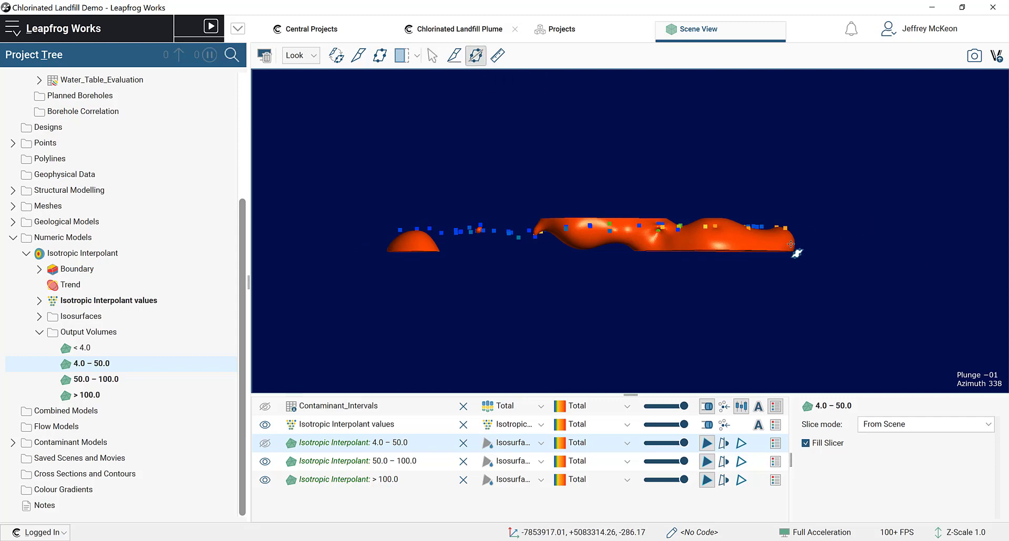
left_click_drag(794, 240, 399, 230)
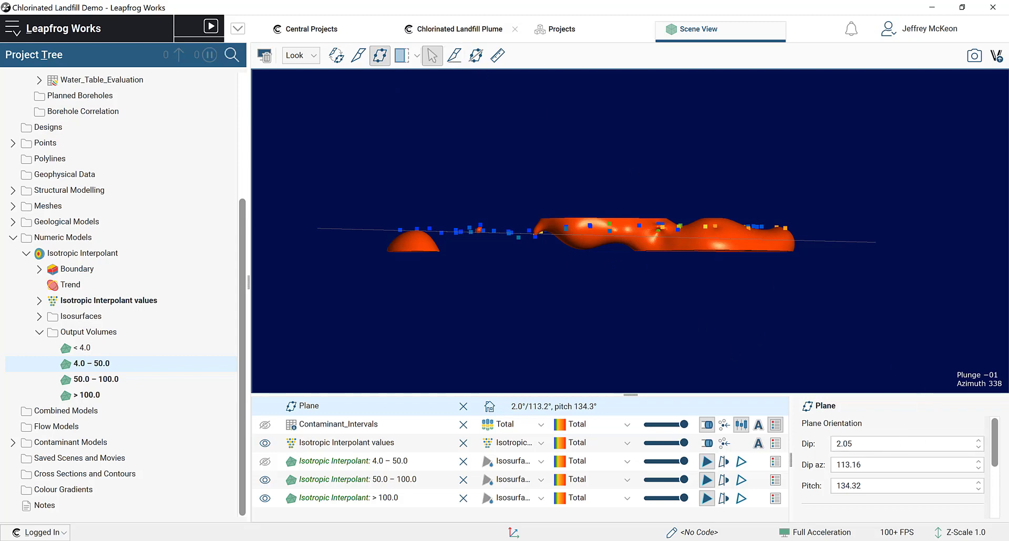
left_click(978, 448)
left_click(979, 444)
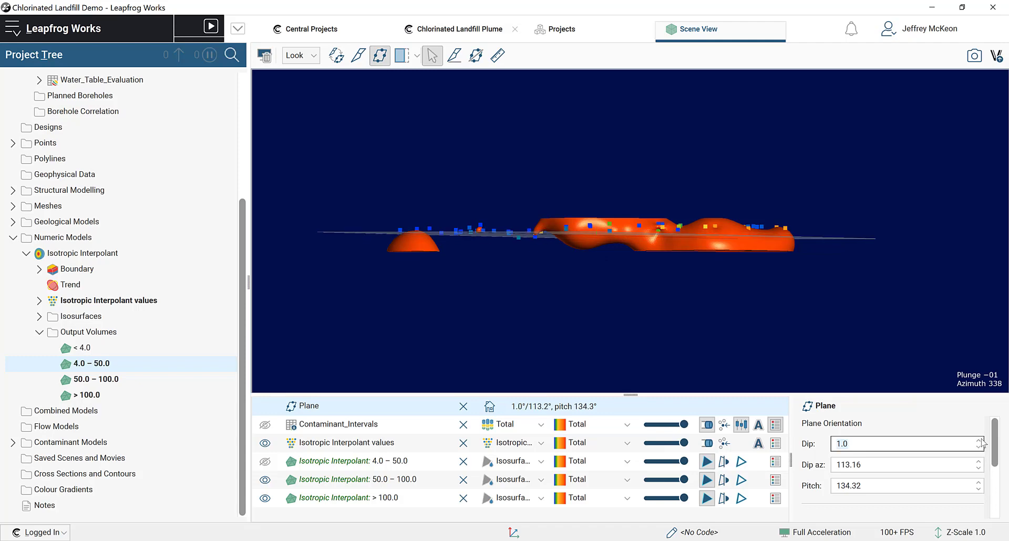
left_click(979, 444)
left_click(979, 447)
- Lower the plane's dip azimuth to 70.16 and check its alignment with the plume
left_click(979, 468)
left_click(978, 468)
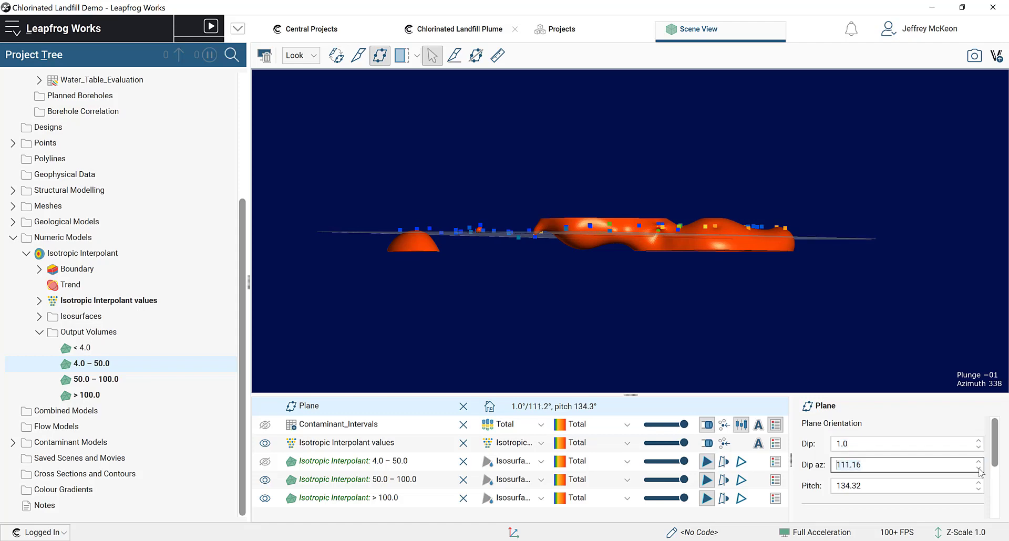
left_click(979, 468)
left_click(979, 468)
left_click(978, 468)
left_click(978, 468)
left_click(979, 468)
left_click(978, 468)
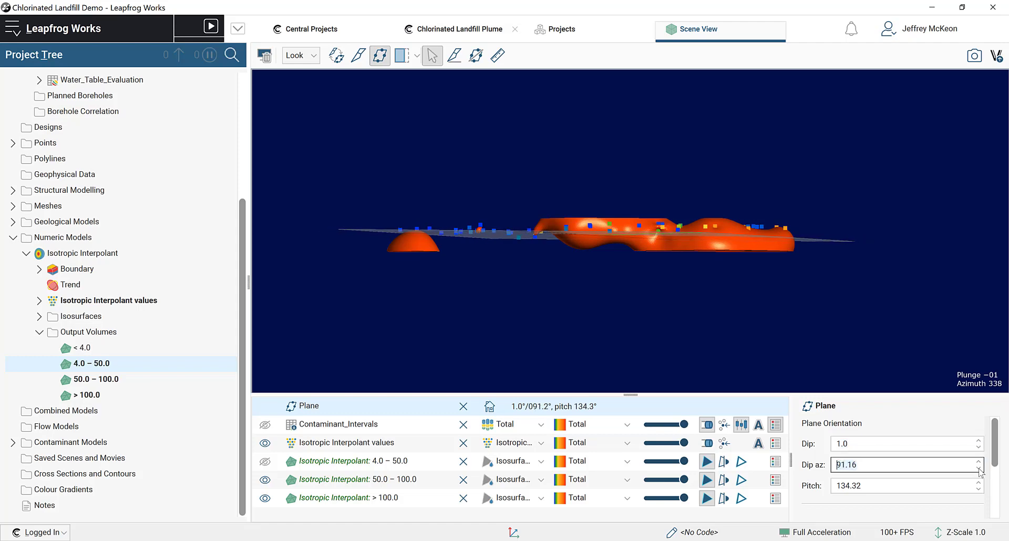
left_click(979, 468)
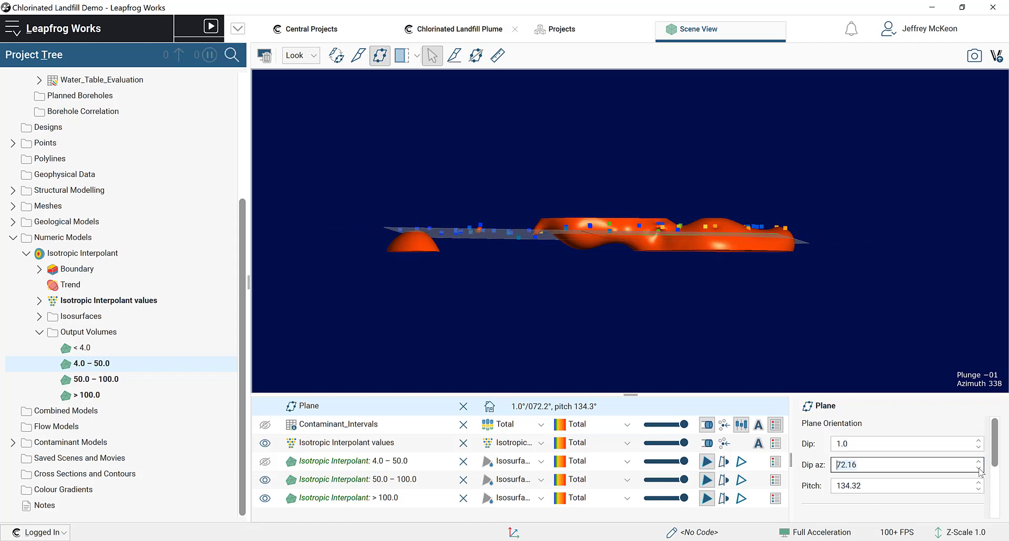
left_click_drag(648, 257, 670, 314)
left_click_drag(815, 361, 822, 345)
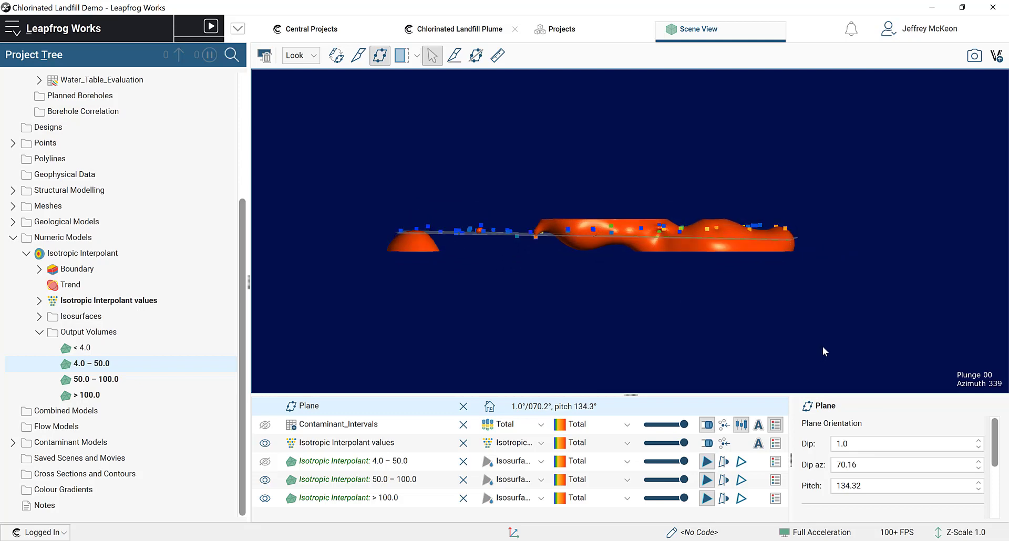
- Set the plane's dip to 0.5 and its dip azimuth to 70
left_click(869, 443)
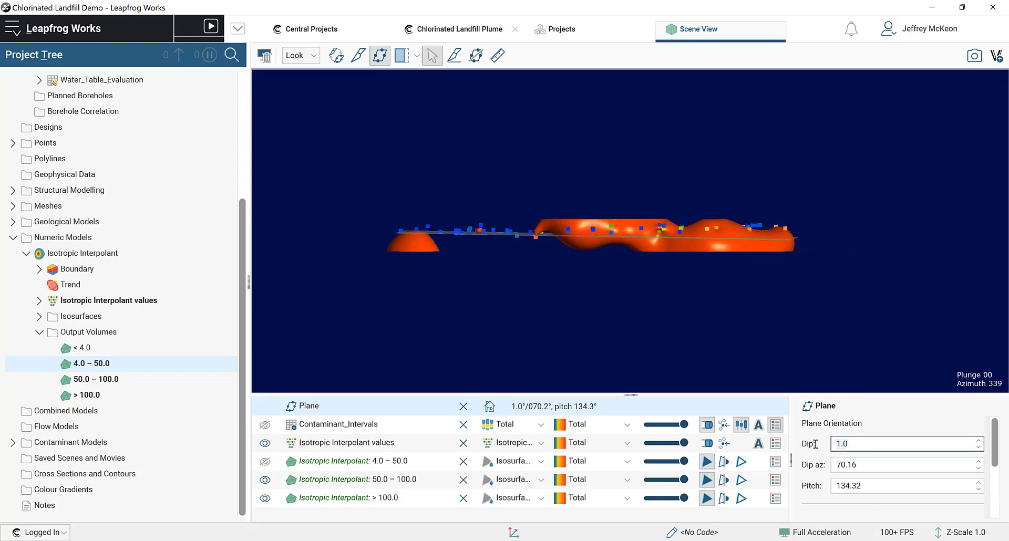
key("ctrl+a")
type("0.5")
left_click(874, 465)
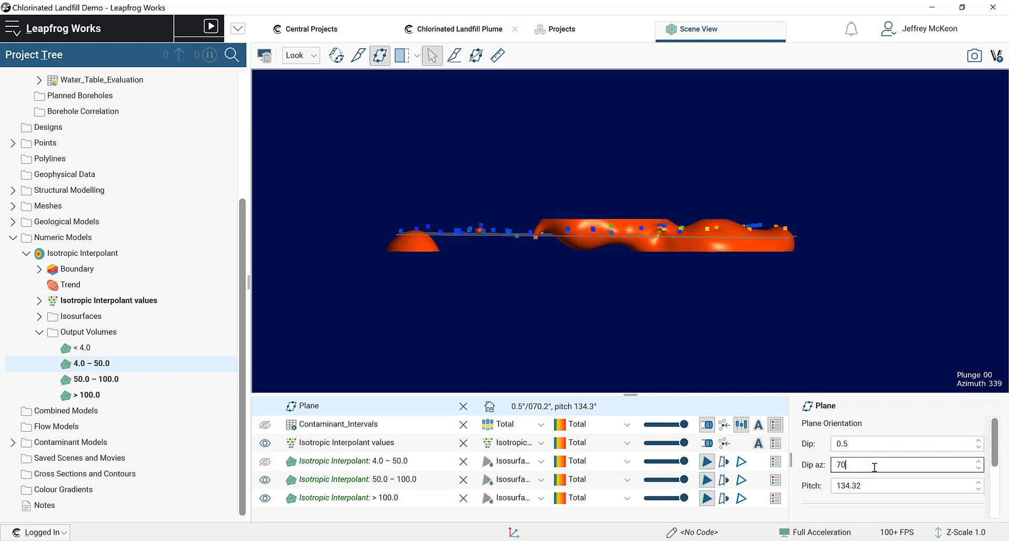
left_click(875, 443)
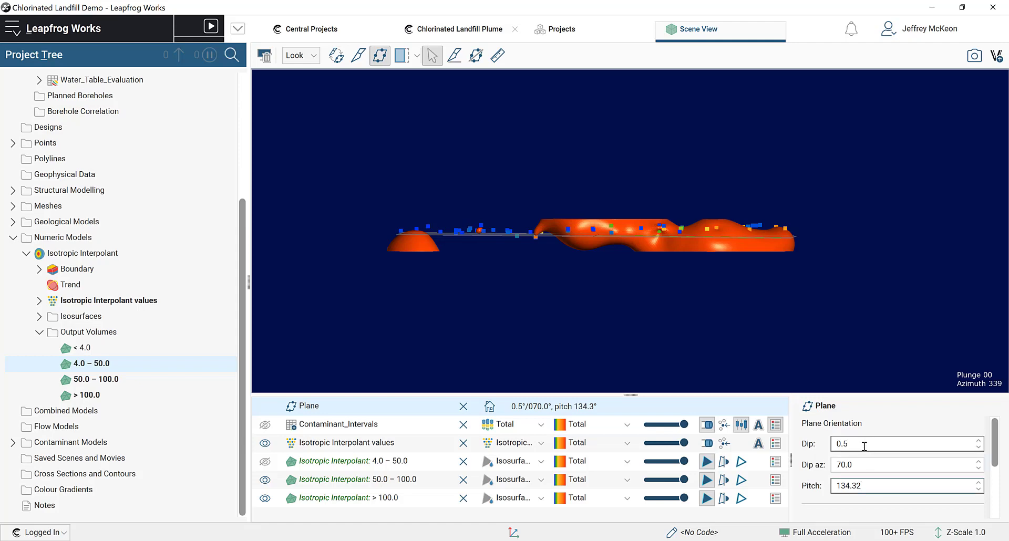
- Rotate the plane's pitch direction to follow the plume's long axis, at a pitch of about 89.6
left_click_drag(596, 326, 595, 409)
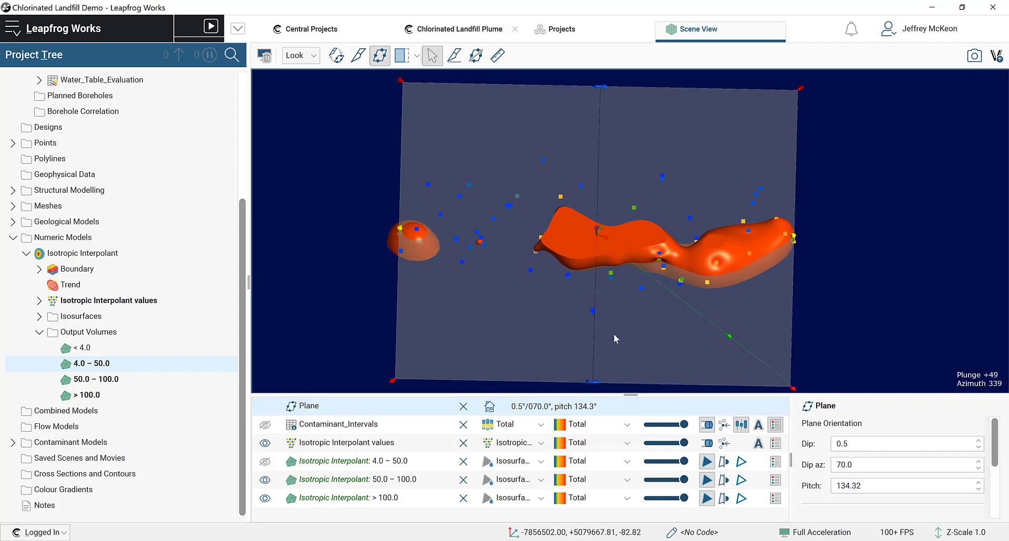
left_click_drag(861, 313, 821, 241)
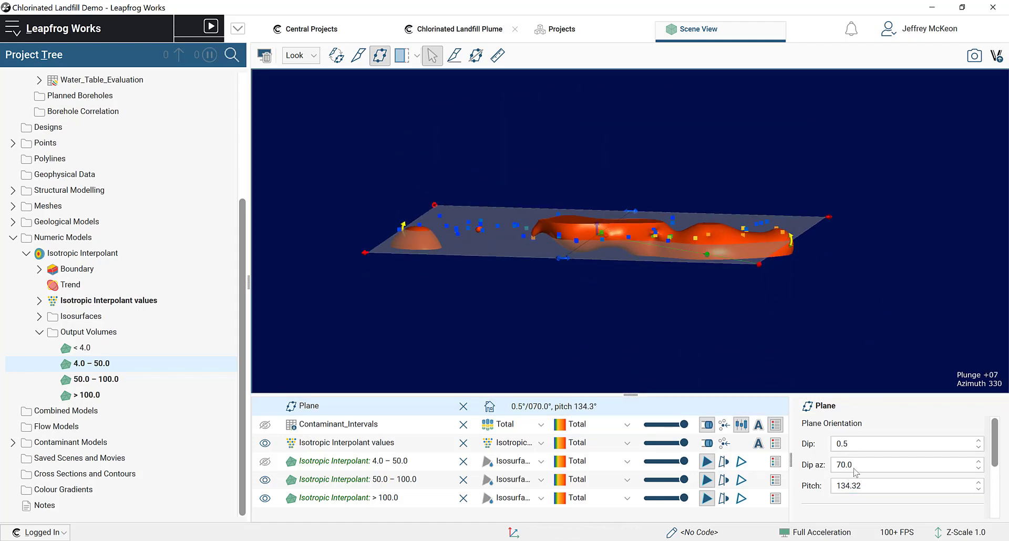
left_click_drag(903, 276, 833, 299)
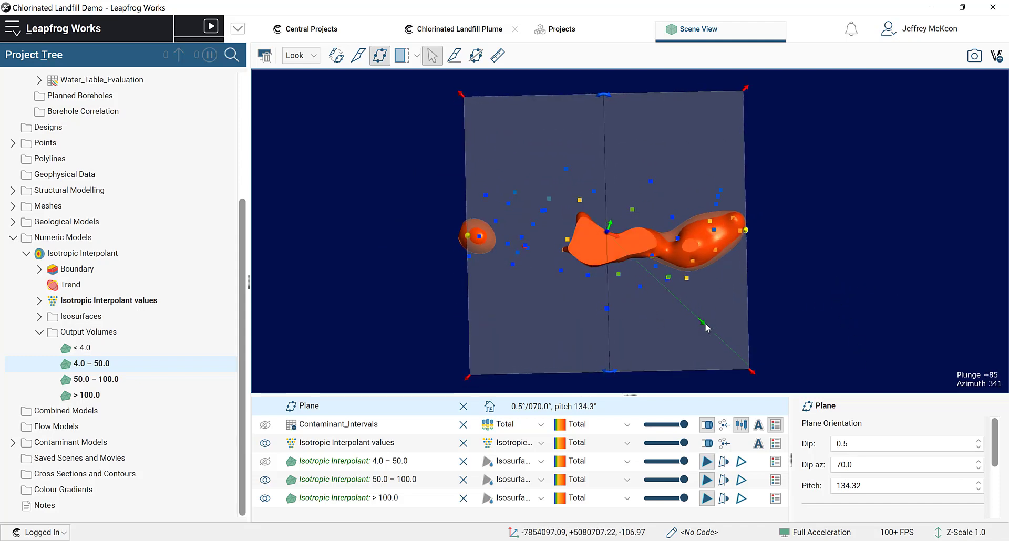
left_click_drag(703, 326, 410, 255)
left_click_drag(727, 262, 733, 249)
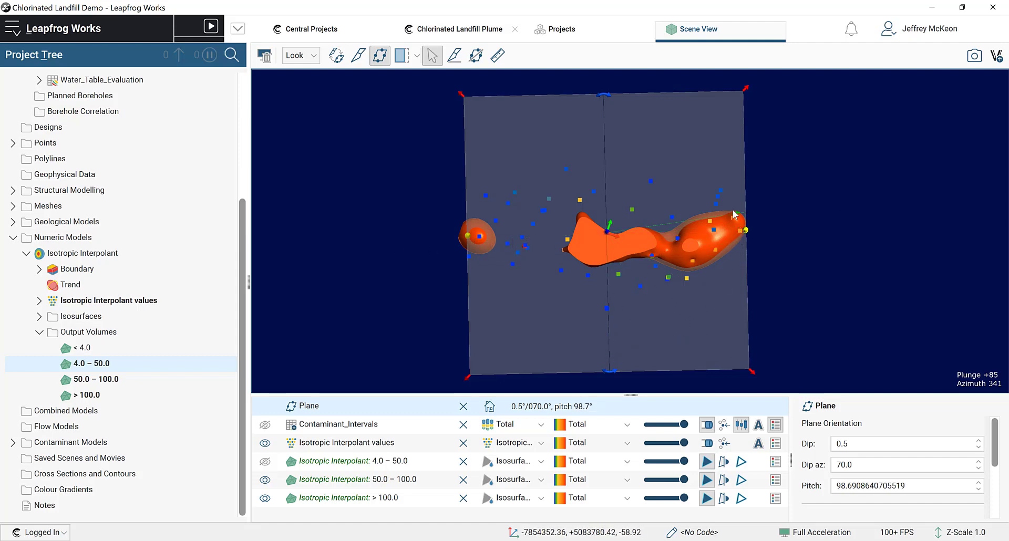
left_click_drag(732, 191, 731, 275)
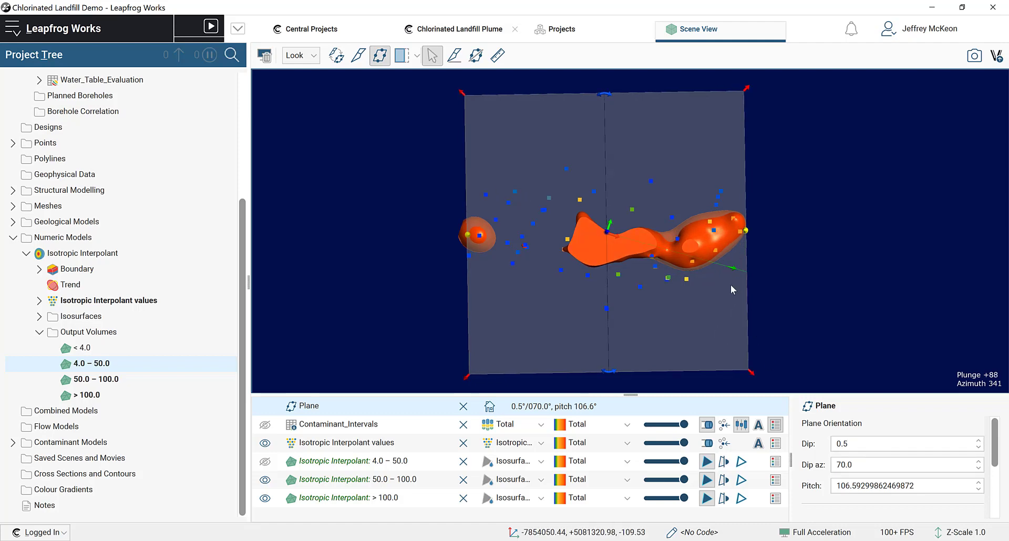
left_click_drag(729, 281, 734, 269)
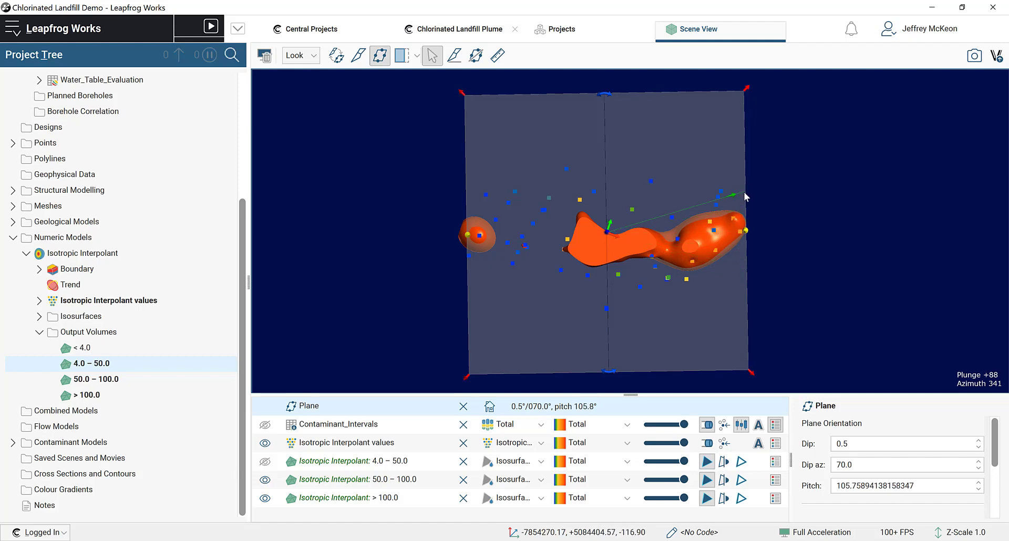
left_click_drag(748, 232, 736, 233)
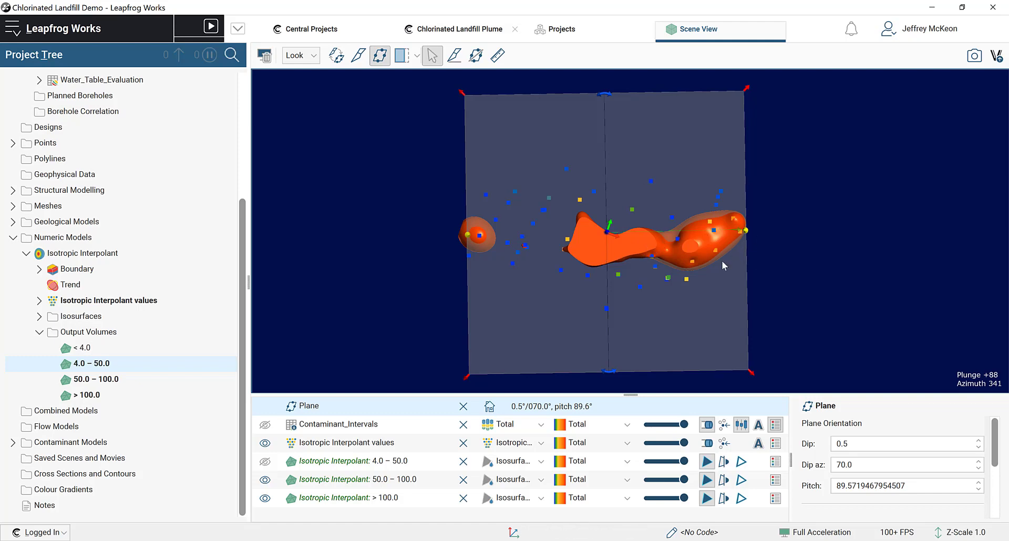
left_click_drag(785, 288, 777, 266)
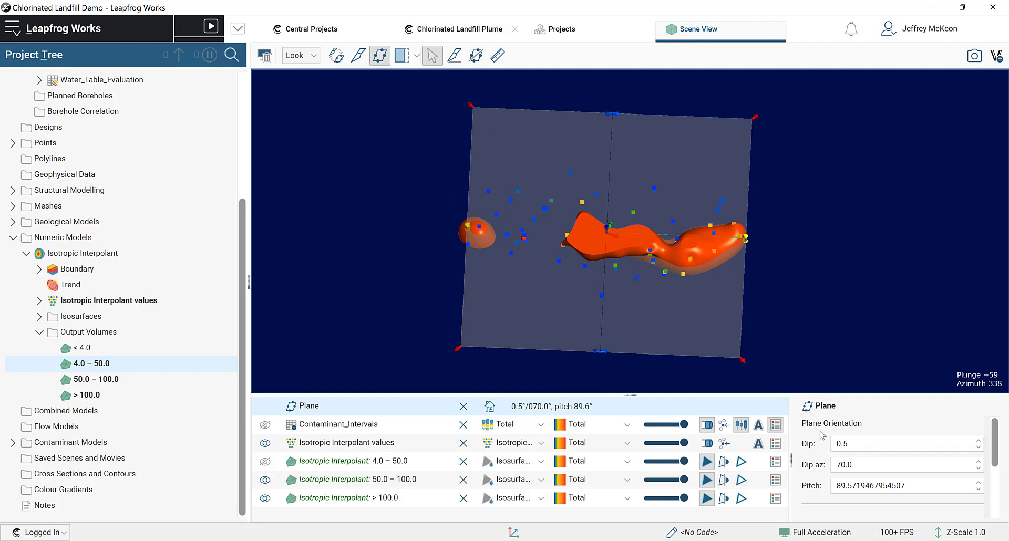
left_click(859, 444)
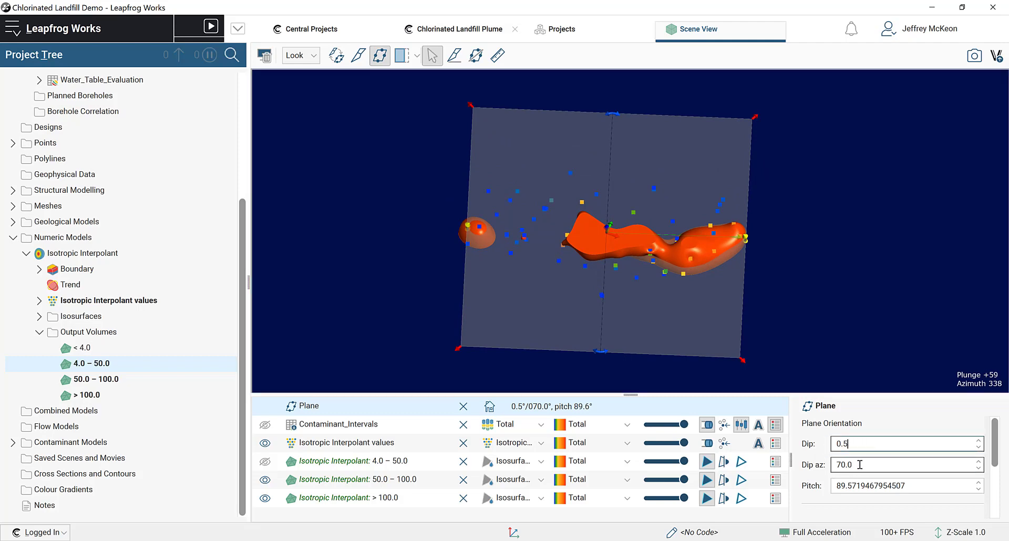
left_click_drag(860, 465, 822, 469)
left_click(866, 444)
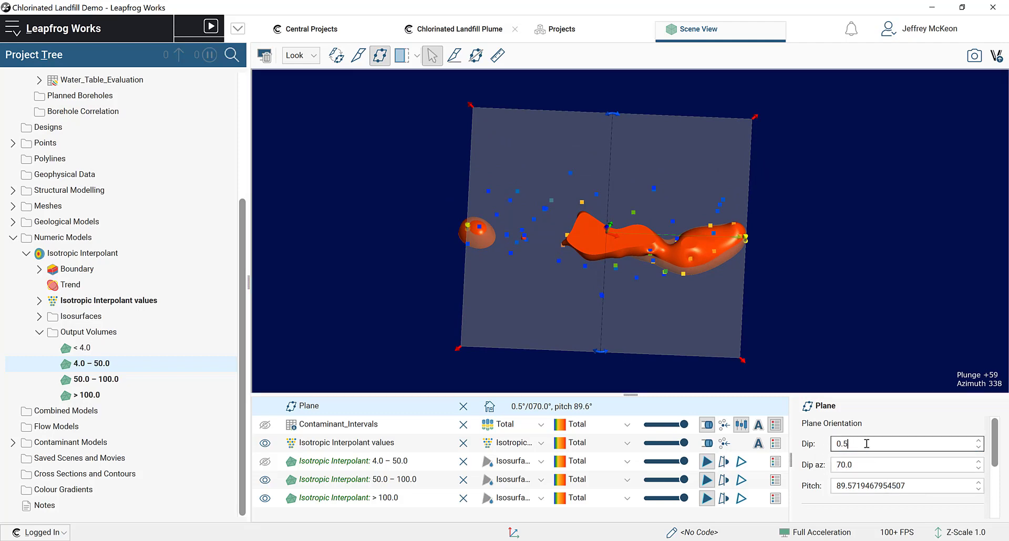
- Copy the Isotropic Interpolant under the name "Anisotropic Interpolant"
left_click(26, 254)
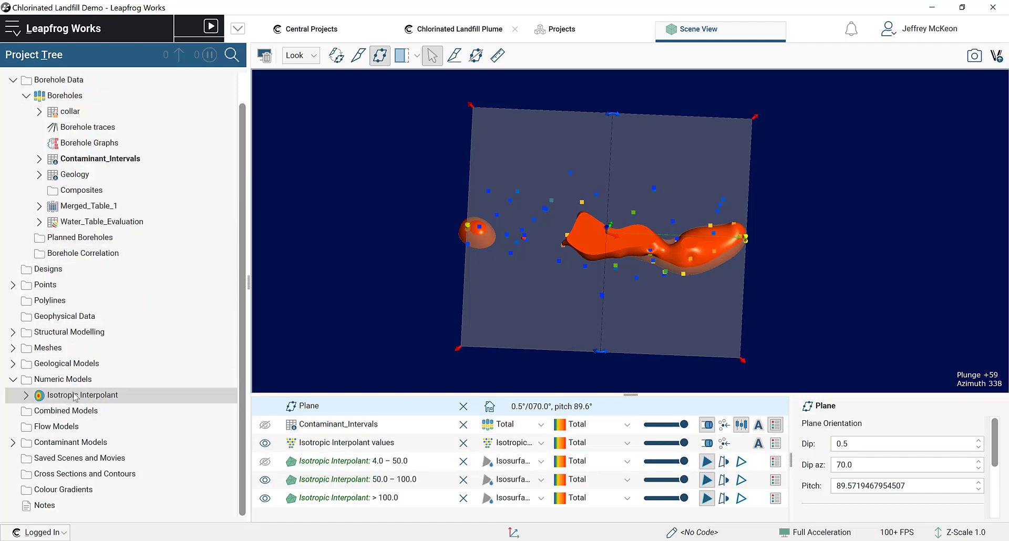
scroll(270, 338, "down", 2)
left_click_drag(257, 358, 465, 259)
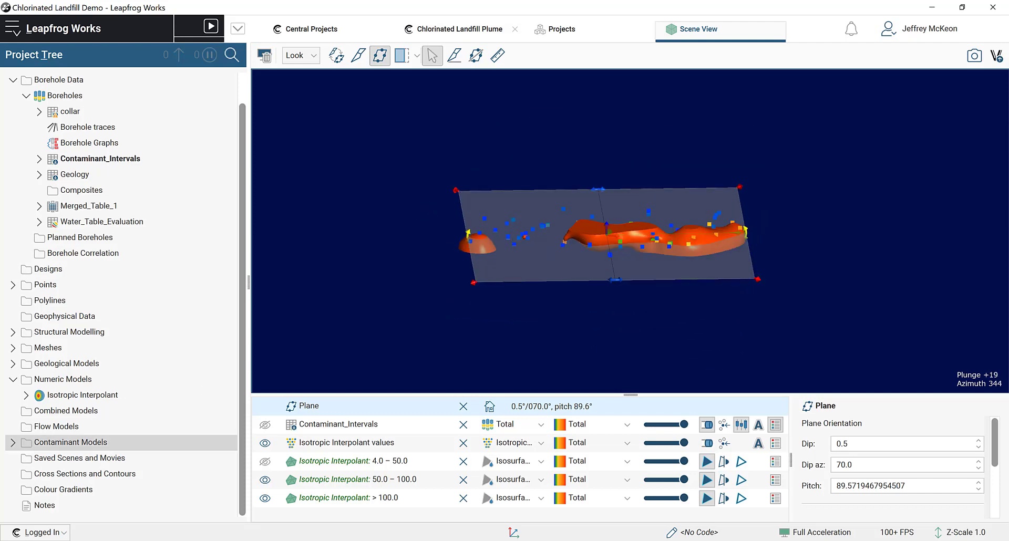
right_click(85, 395)
right_click(63, 396)
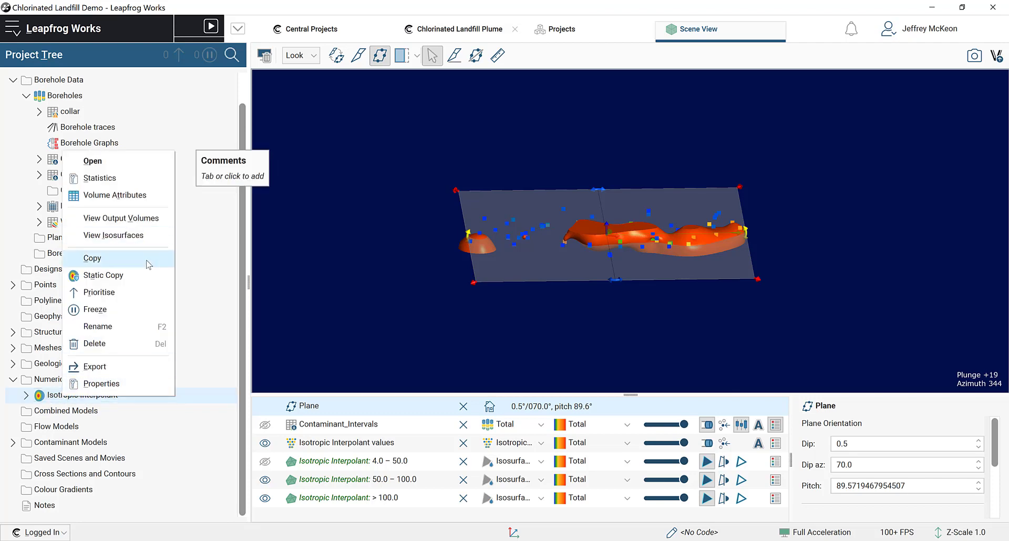
left_click(148, 265)
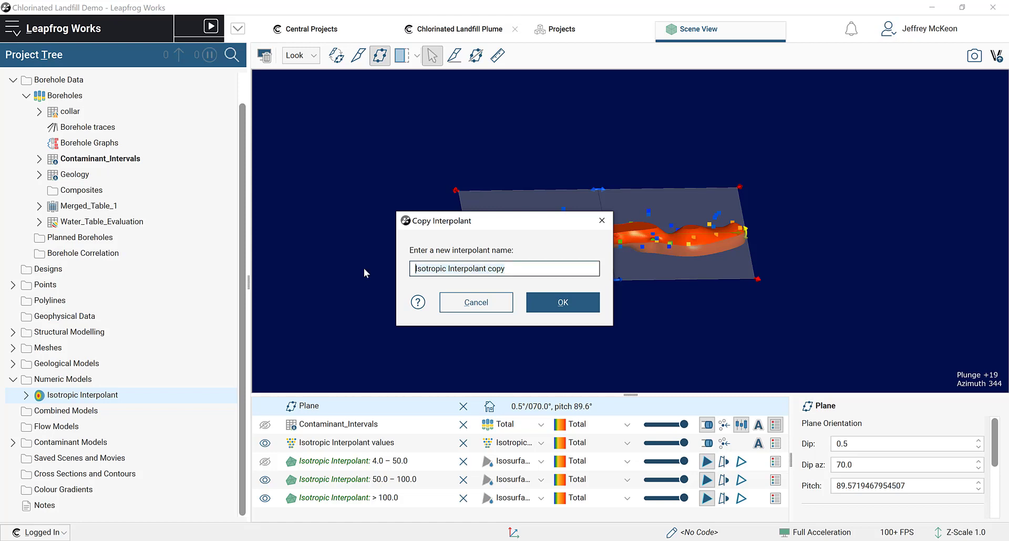
type("Anis")
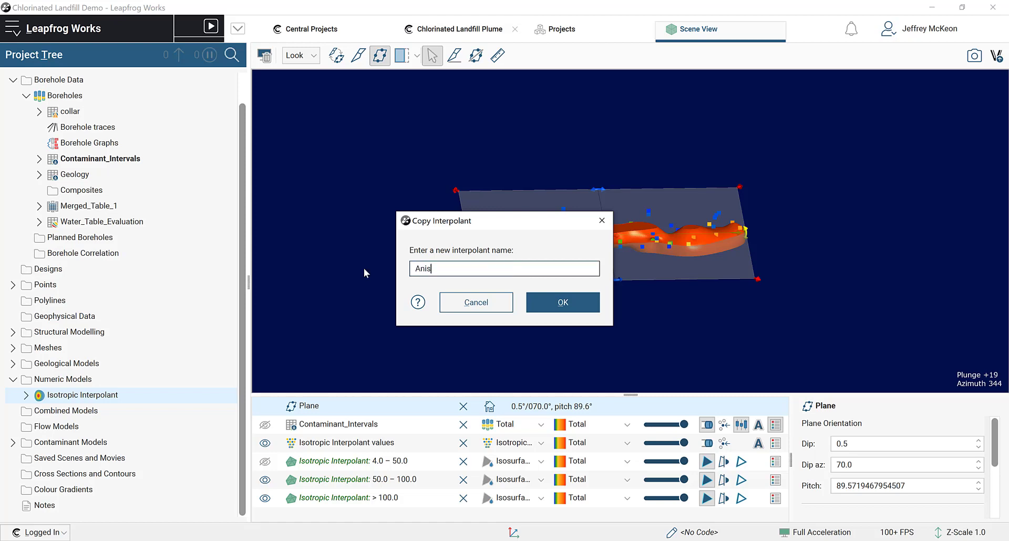
type("otropic Interpolant")
left_click(586, 309)
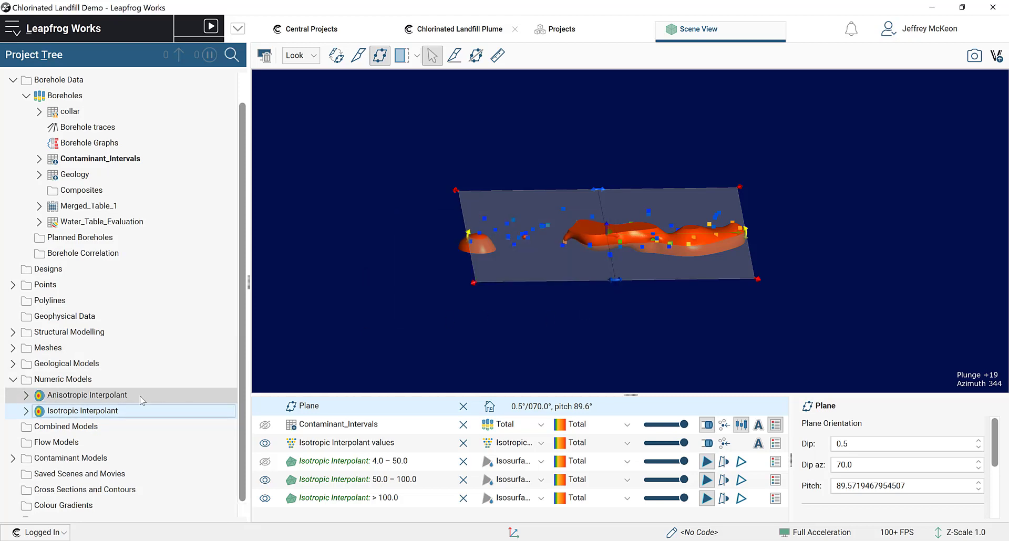
- Open the Anisotropic Interpolant for editing and set its global trend directions from the plane drawn in the scene
left_click(105, 398)
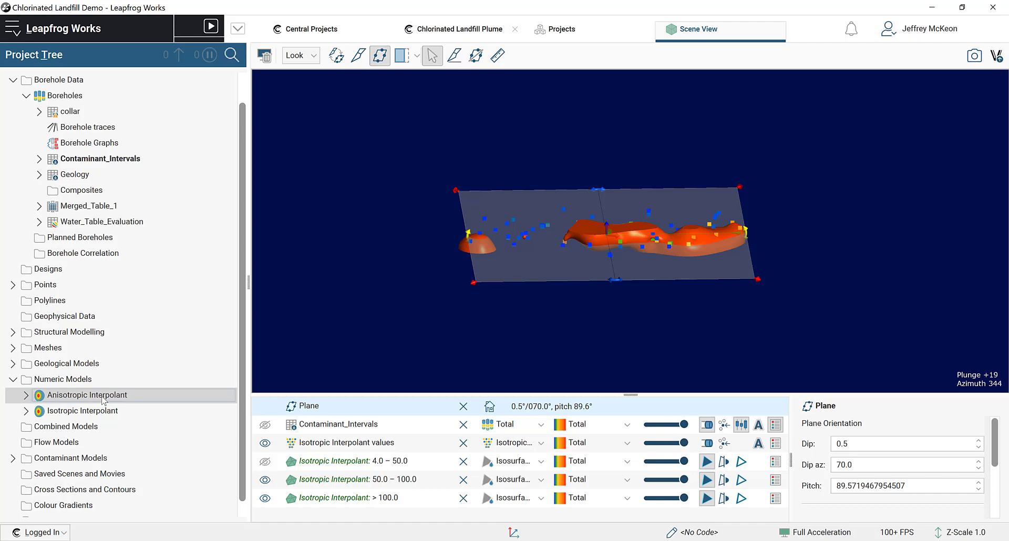
double_click(104, 399)
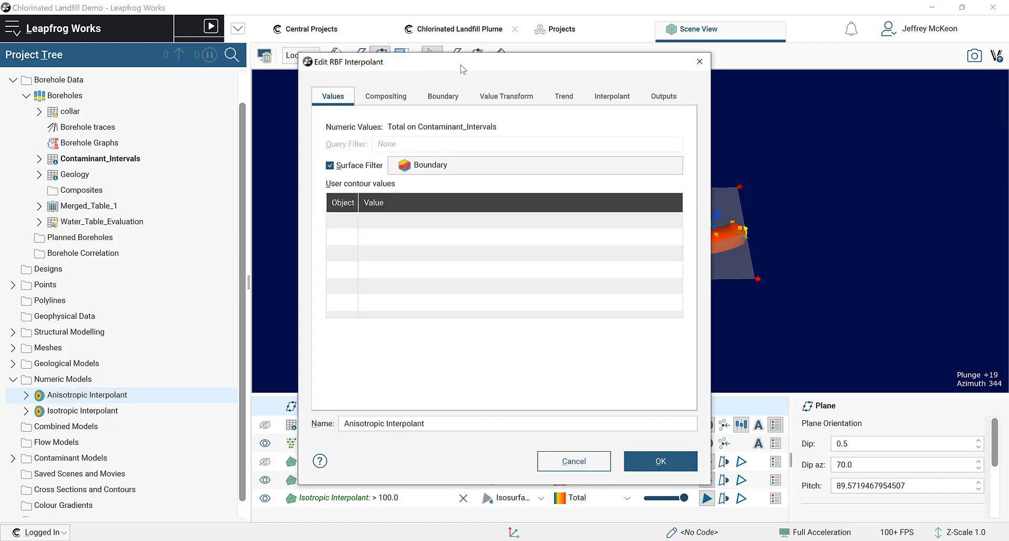
left_click_drag(415, 63, 273, 63)
left_click(459, 99)
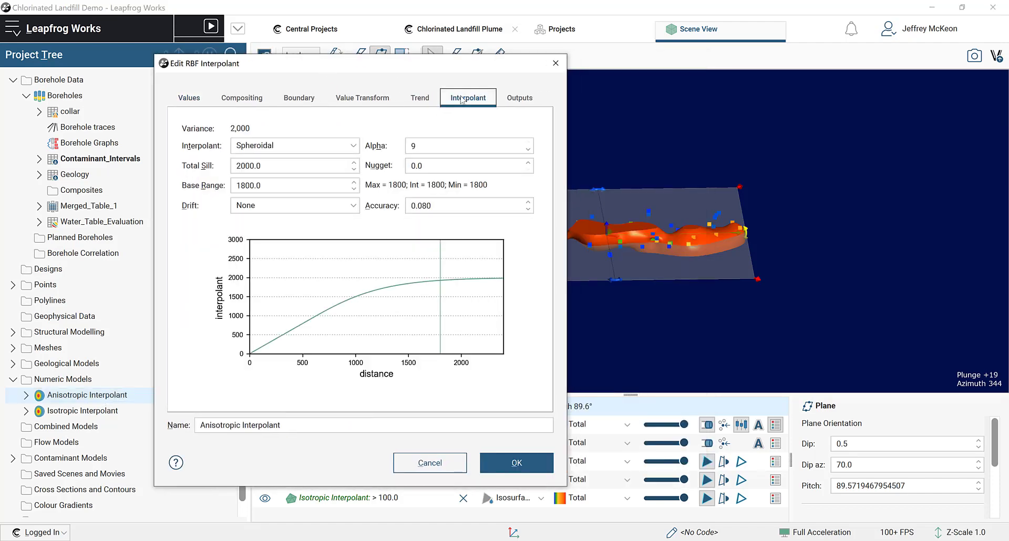
left_click(421, 99)
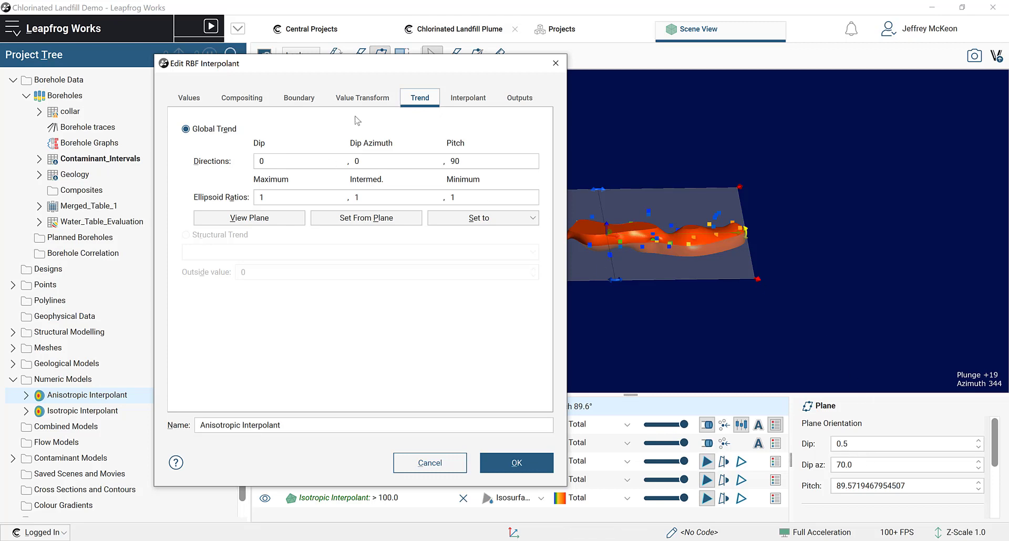
left_click(308, 161)
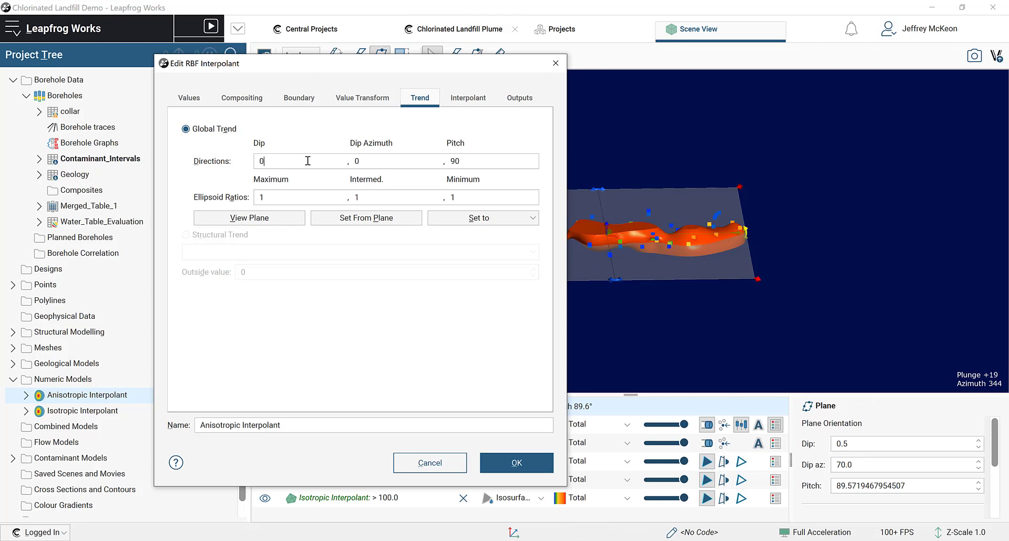
left_click(376, 223)
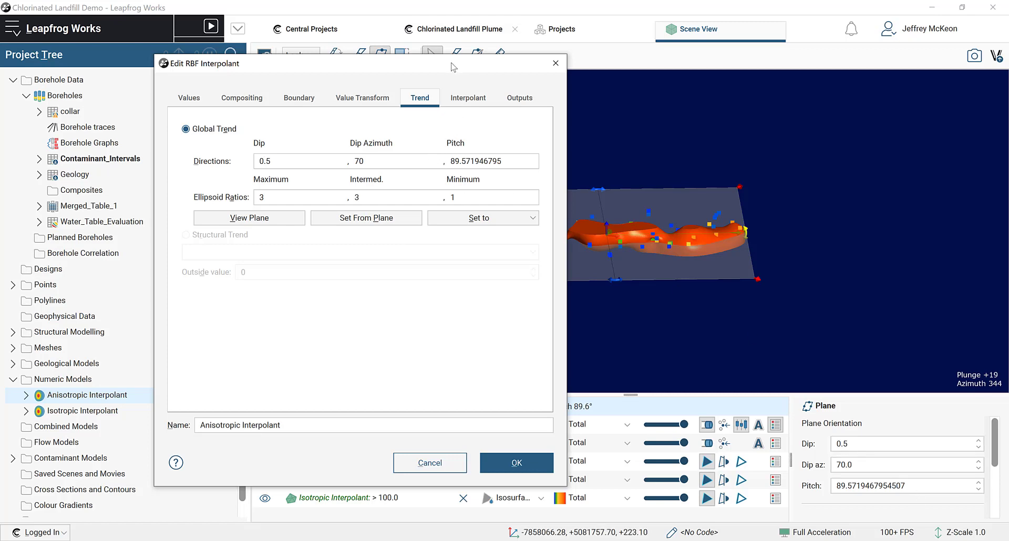
- Set the global trend's ellipsoid ratios to 10 maximum, 5 intermediate and 1 minimum
left_click_drag(451, 62, 351, 71)
left_click_drag(657, 313, 584, 340)
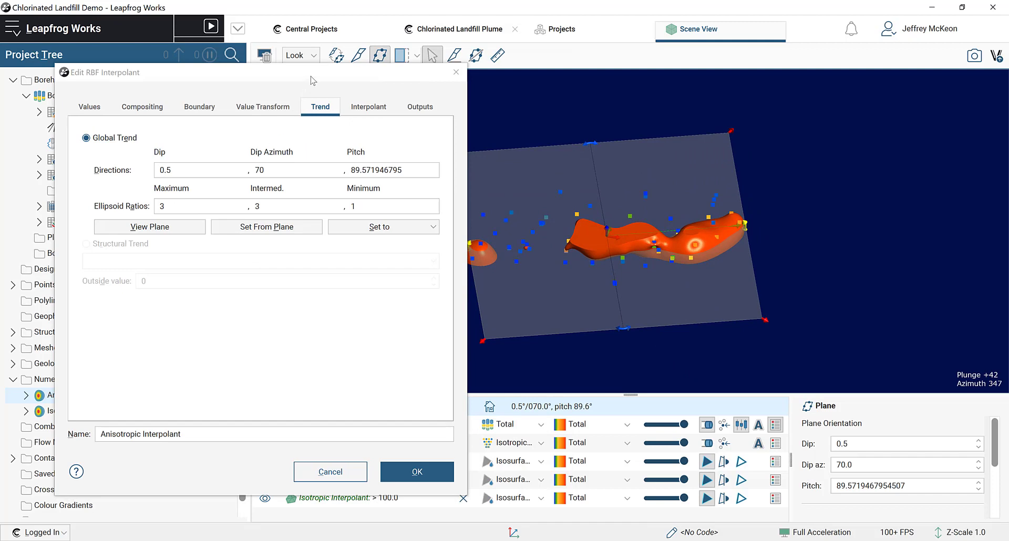
left_click_drag(310, 77, 337, 74)
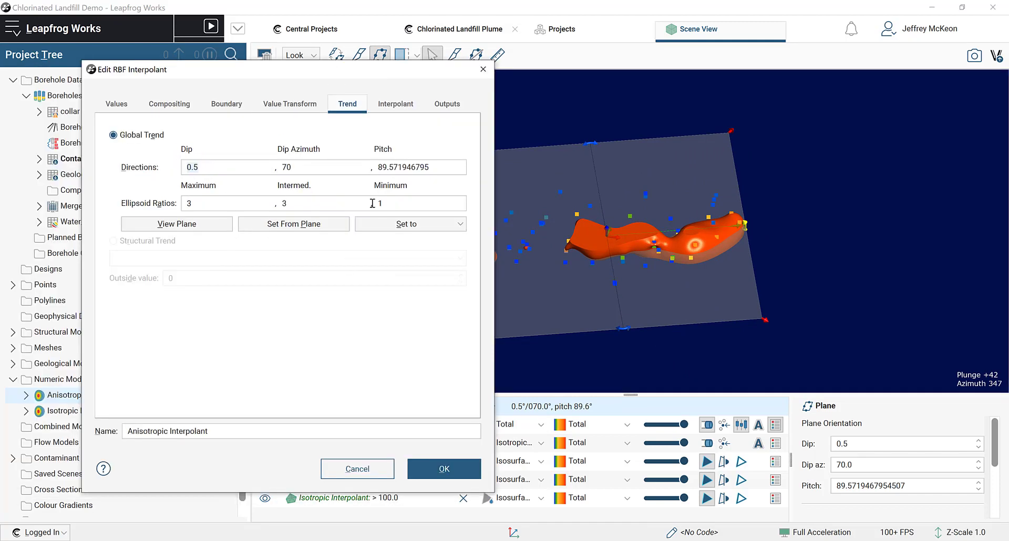
left_click_drag(730, 361, 694, 226)
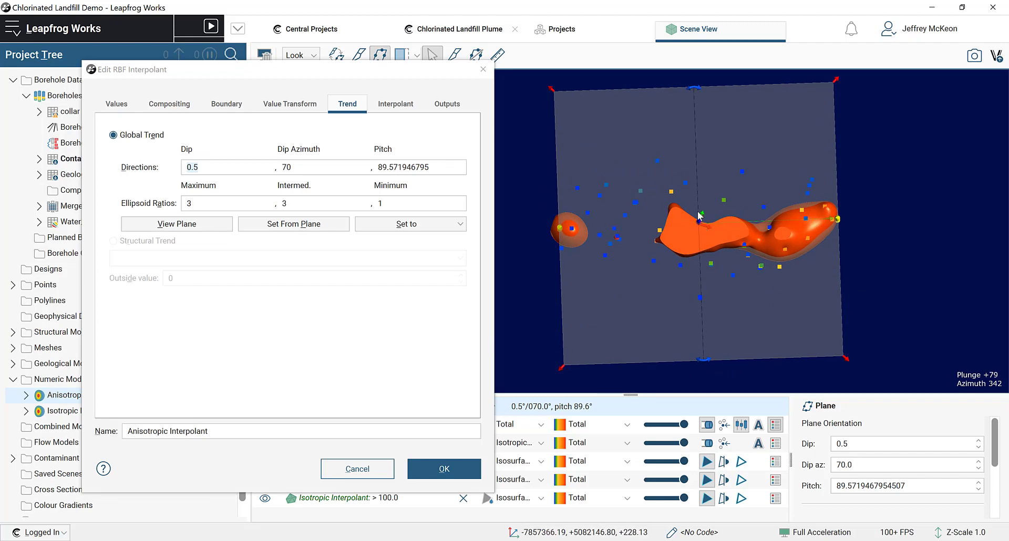
left_click_drag(755, 364, 713, 219)
left_click_drag(750, 271, 874, 304)
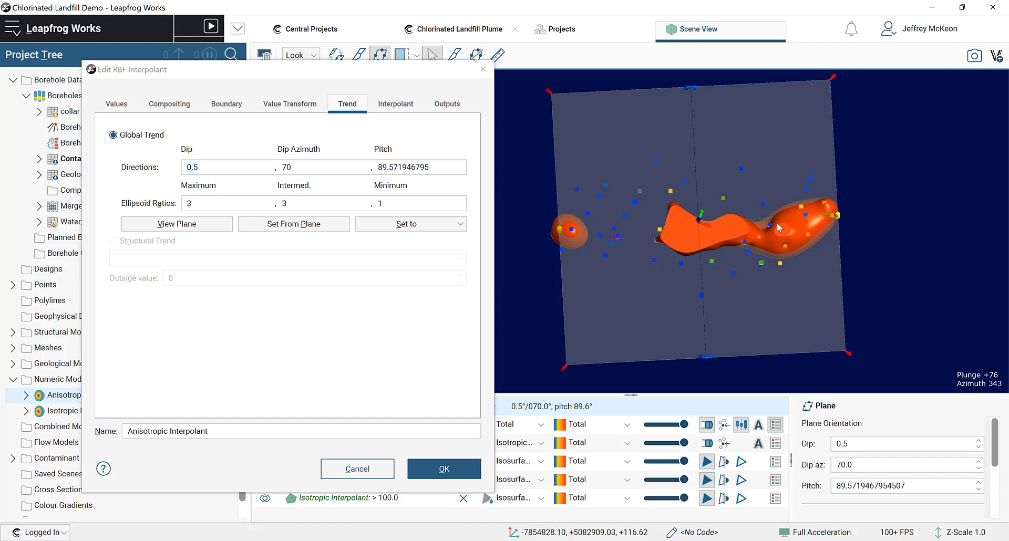
left_click(203, 201)
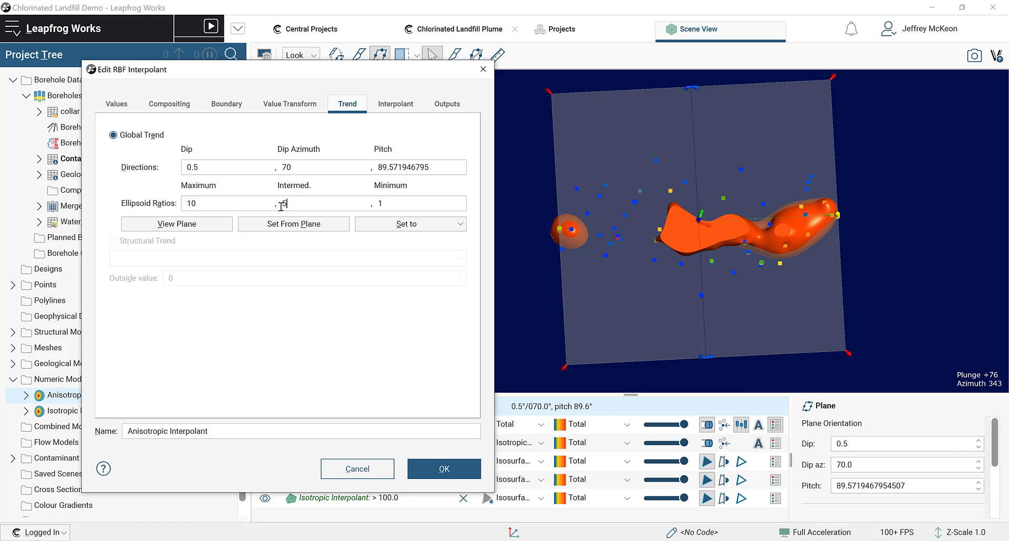
left_click(391, 205)
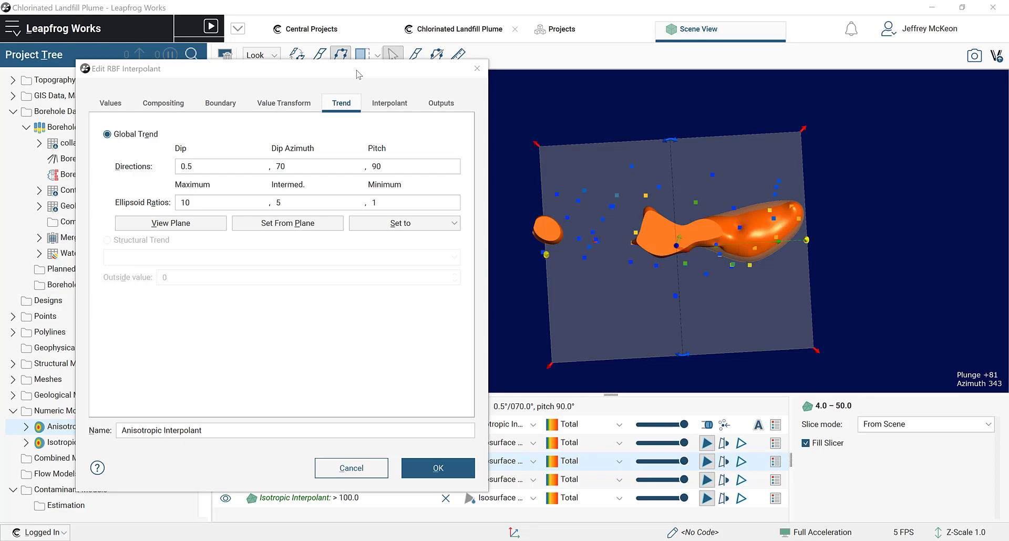
- Remove the 50 and 100 iso values from the Anisotropic Interpolant's outputs, keeping only the 4 isosurface
left_click(437, 103)
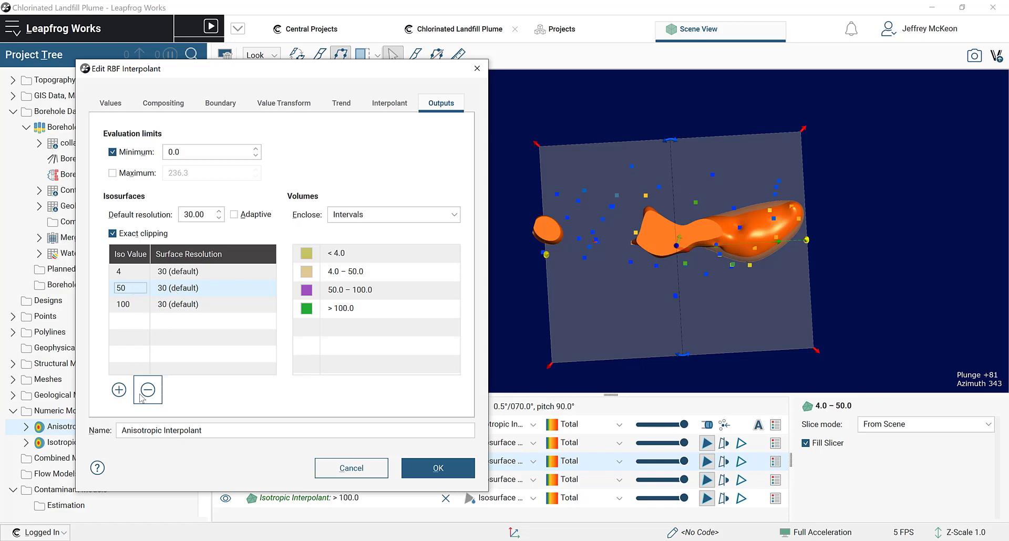
left_click(141, 396)
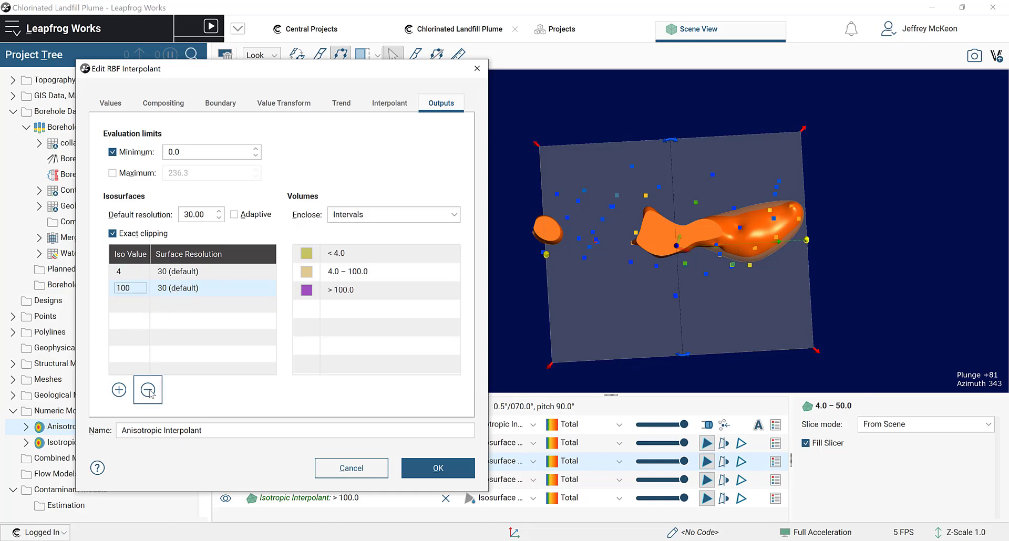
left_click(148, 393)
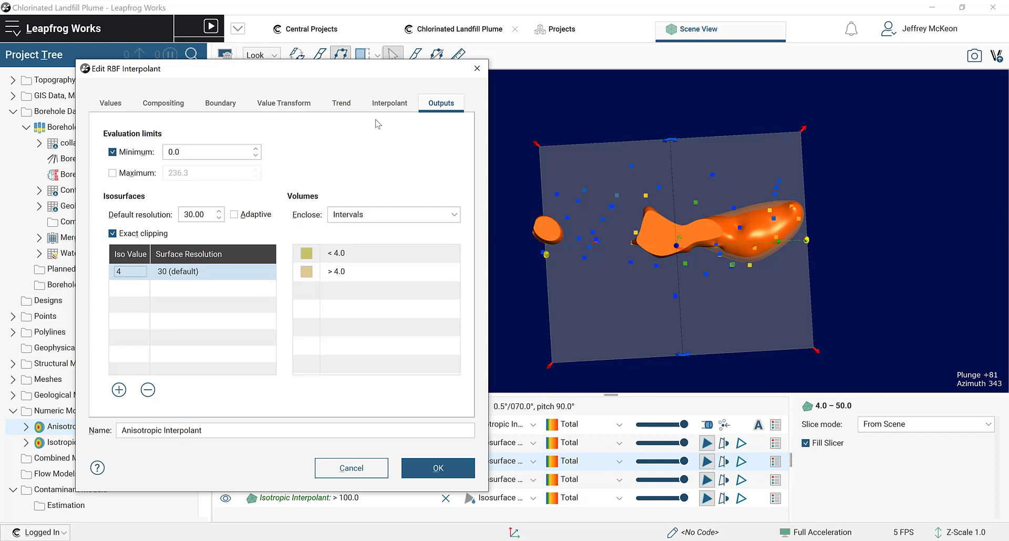
- Review the interpolant's trend, value transform and output settings, and apply the edits to the Anisotropic Interpolant
left_click(396, 107)
left_click(360, 105)
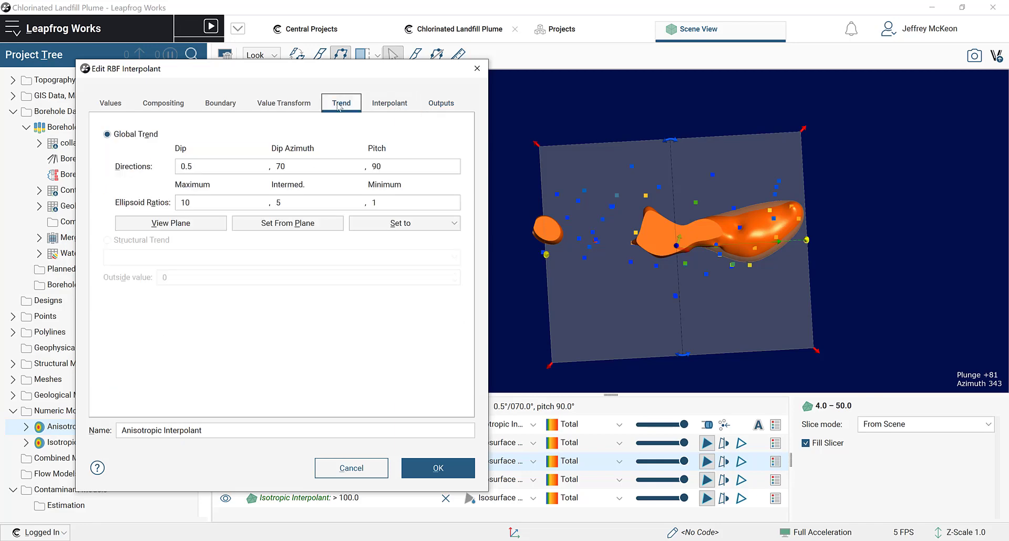
left_click(314, 104)
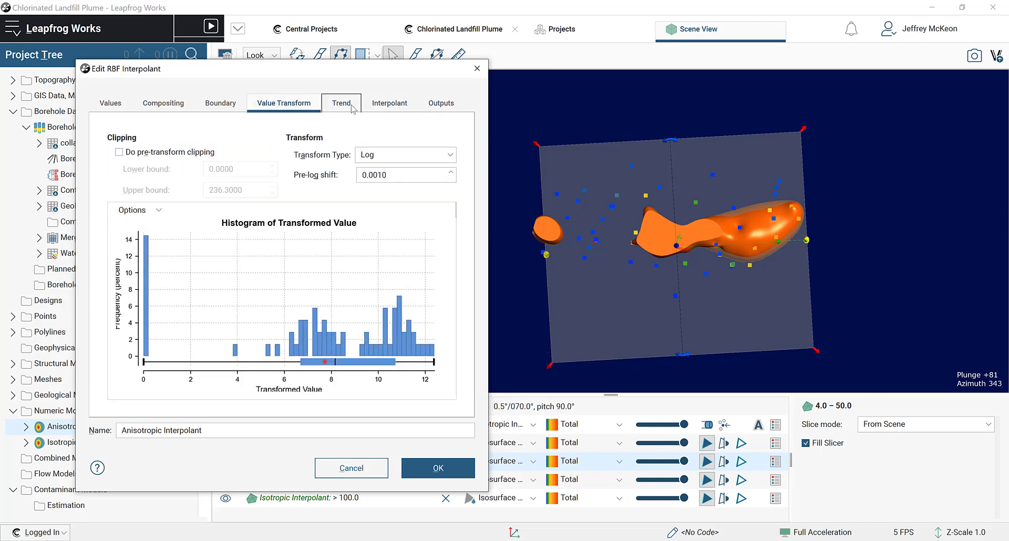
left_click(390, 106)
left_click(408, 106)
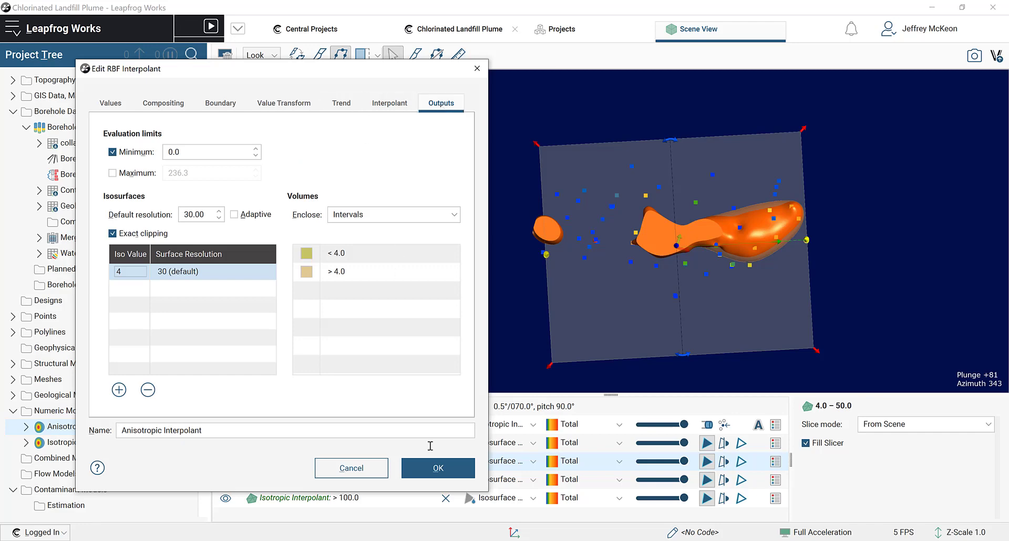
left_click(436, 471)
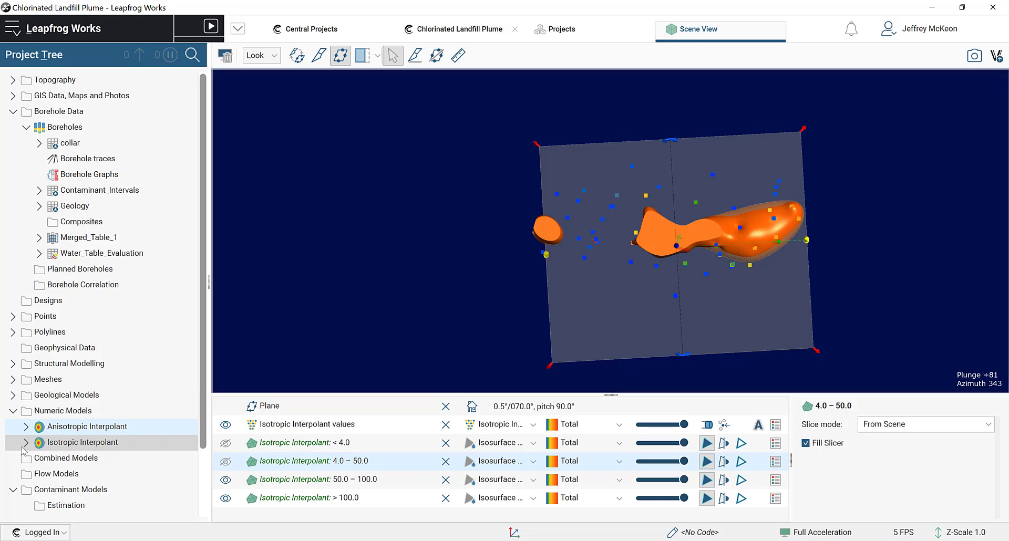
- Expand the Anisotropic Interpolant in the project tree down to its output volumes, leaving the Isotropic Interpolant collapsed
left_click(25, 443)
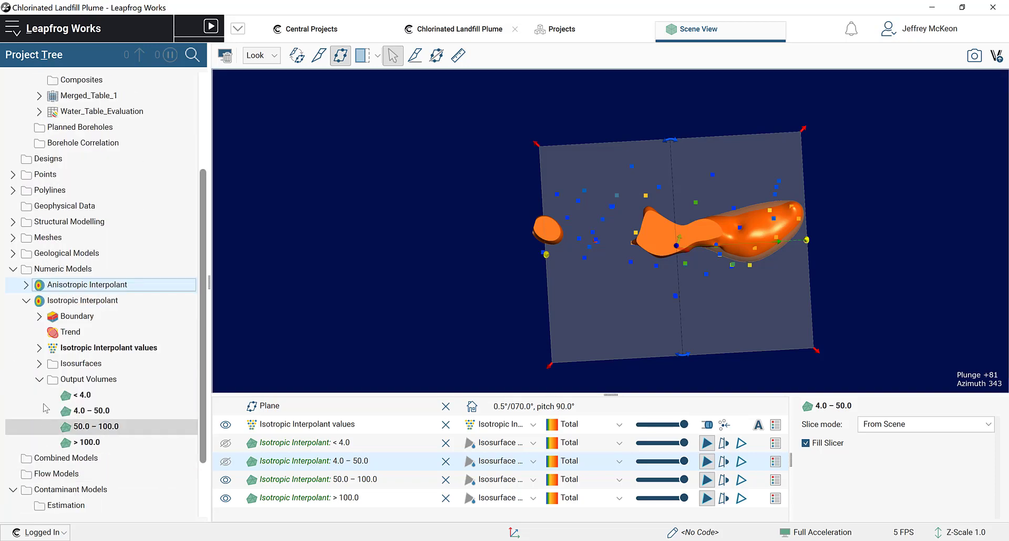
left_click(26, 300)
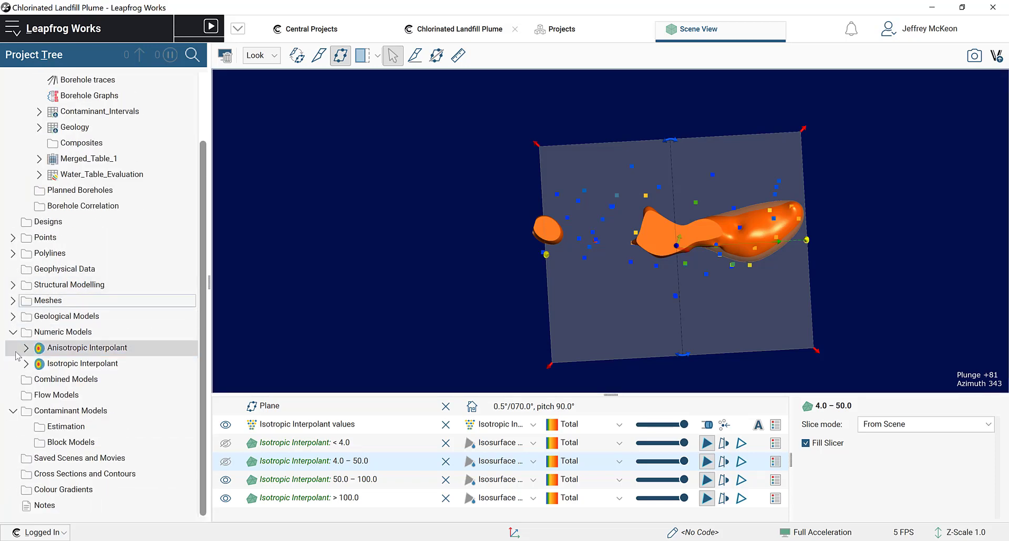
left_click(26, 348)
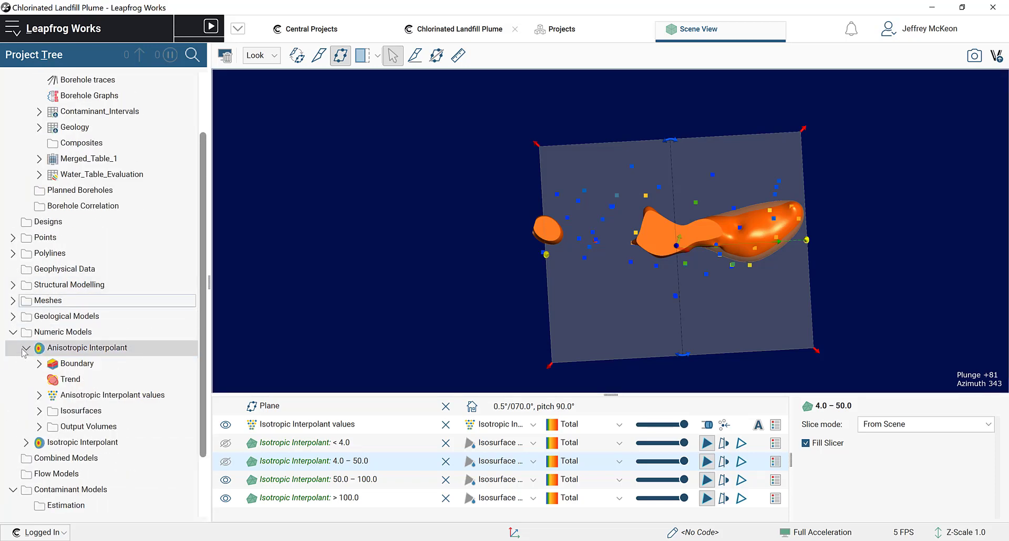
left_click(40, 428)
scroll(79, 420, "down", 1)
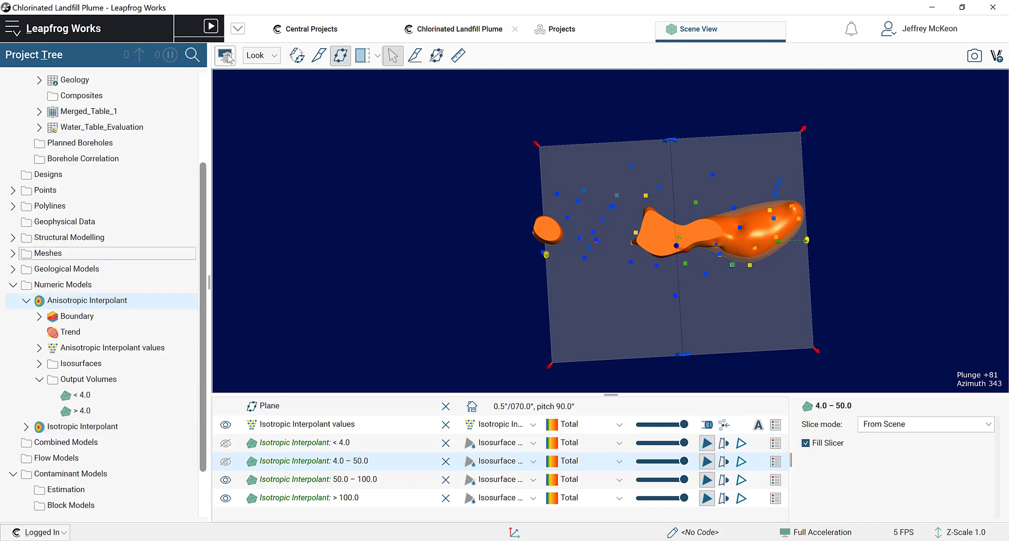
- Clear the scene and display the Anisotropic Interpolant values with a point size of 10
left_click(227, 57)
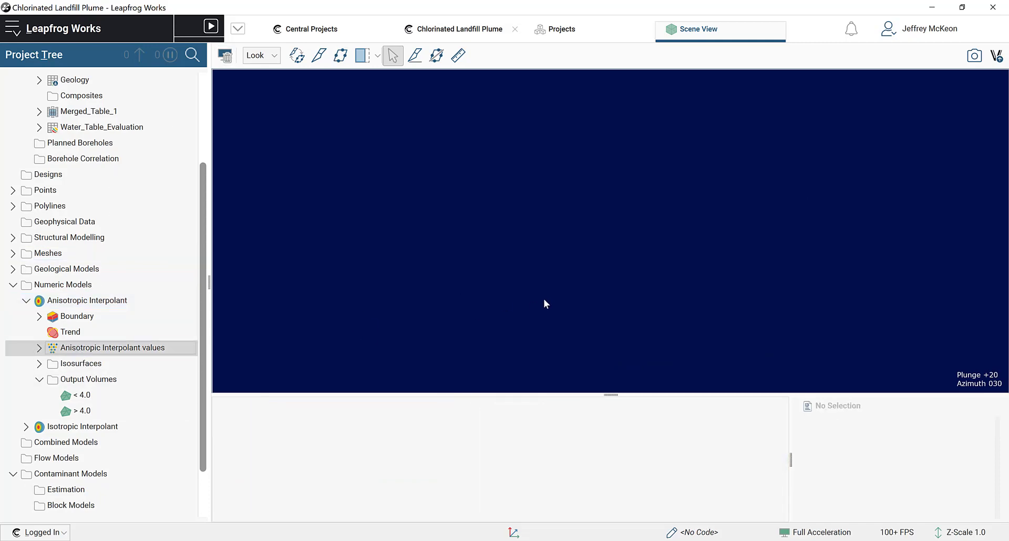
left_click_drag(110, 349, 421, 313)
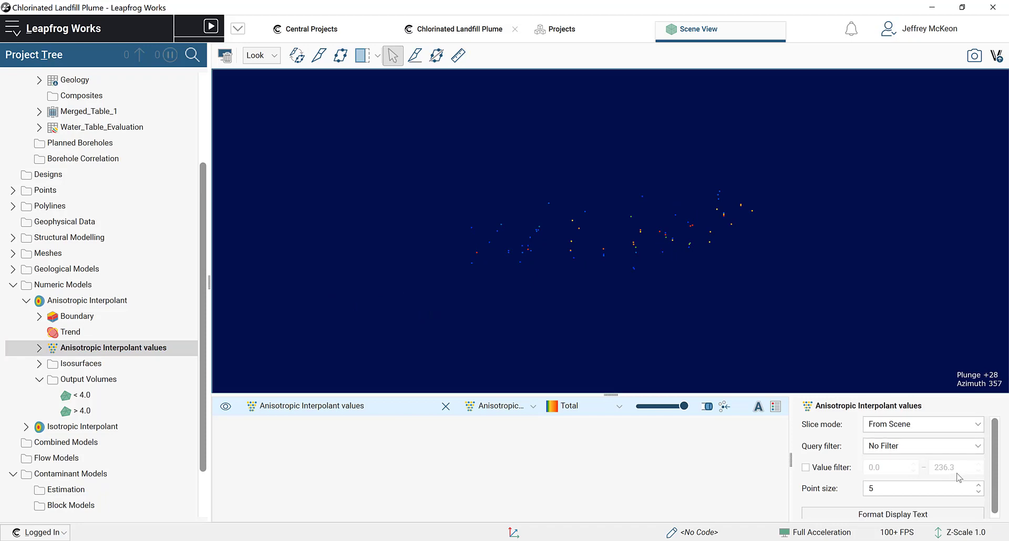
left_click(978, 486)
left_click(979, 487)
left_click(978, 486)
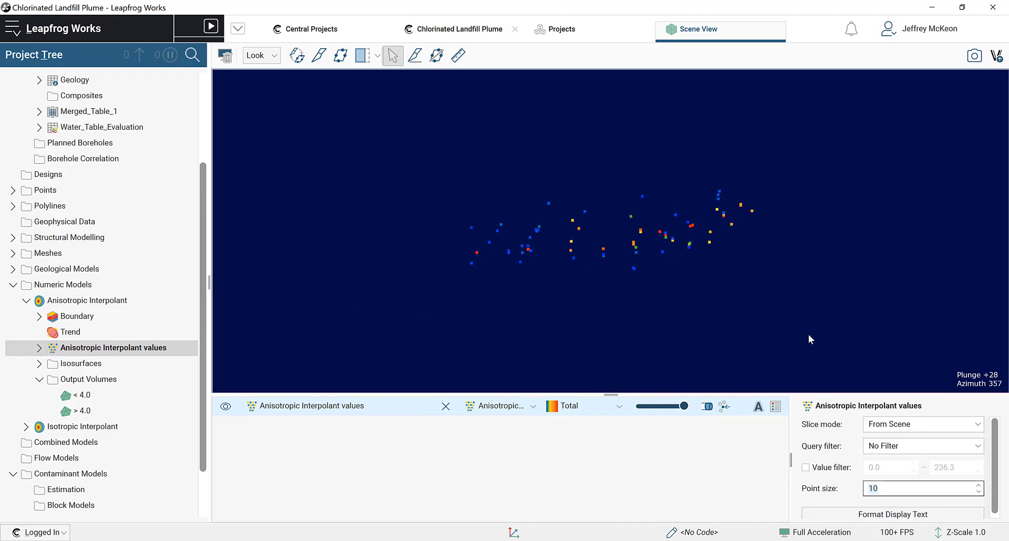
left_click_drag(808, 334, 651, 257)
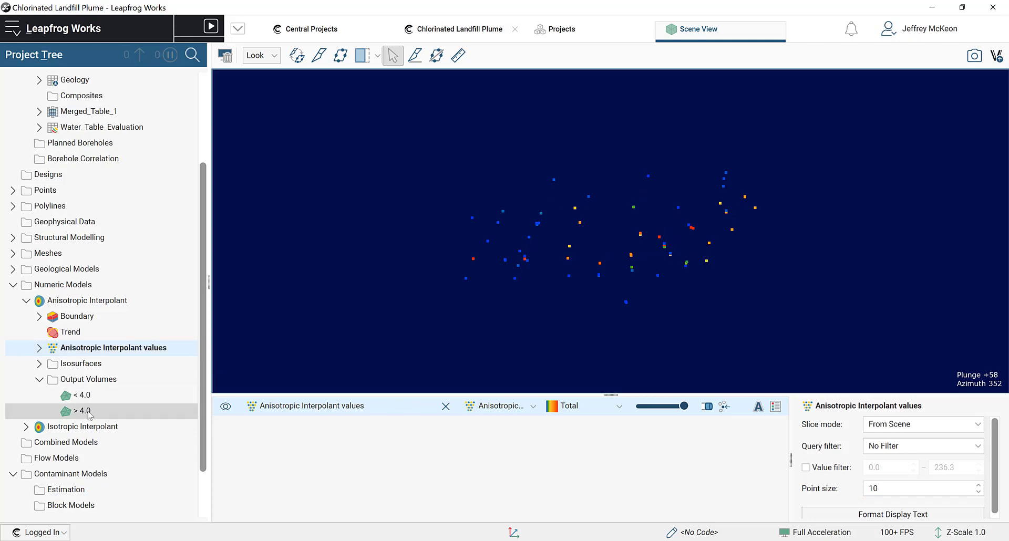
- Add the Anisotropic Interpolant's > 4.0 output volume to the scene alongside its values and view it from above
left_click_drag(89, 415, 689, 260)
key("d")
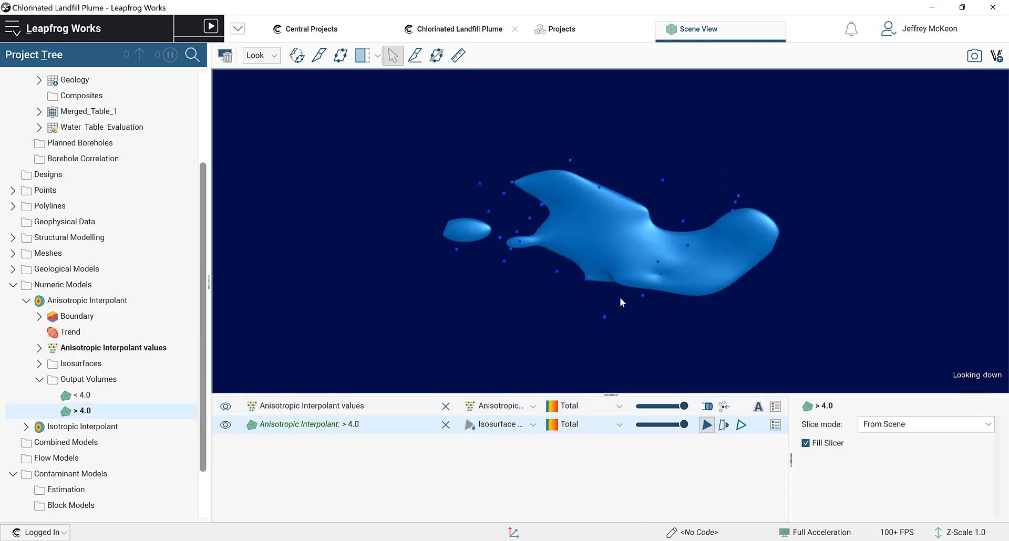
left_click_drag(619, 298, 659, 335)
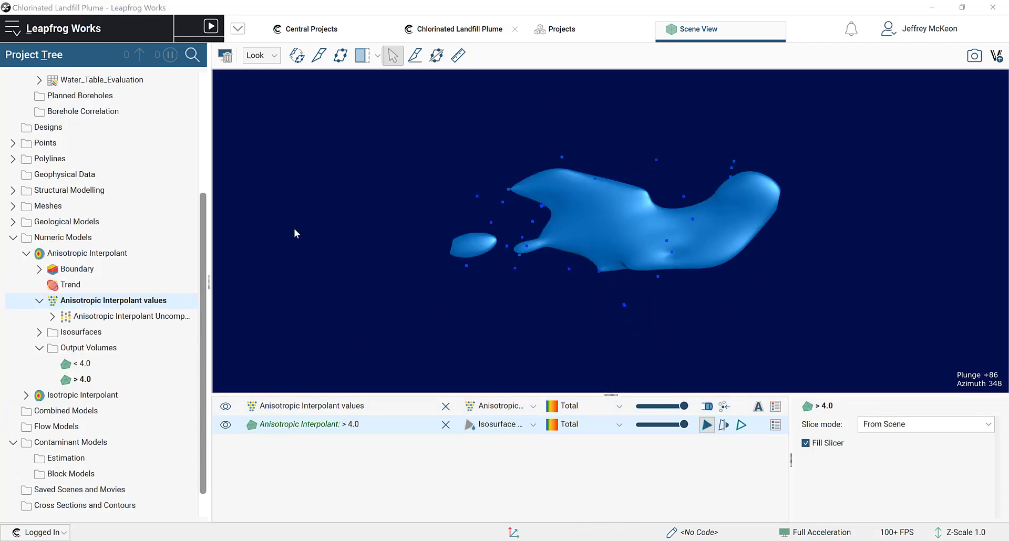
- Examine the > 4.0 plume volume against the surrounding sample points, especially the pointed lobe at its western end
scroll(533, 228, "up", 2)
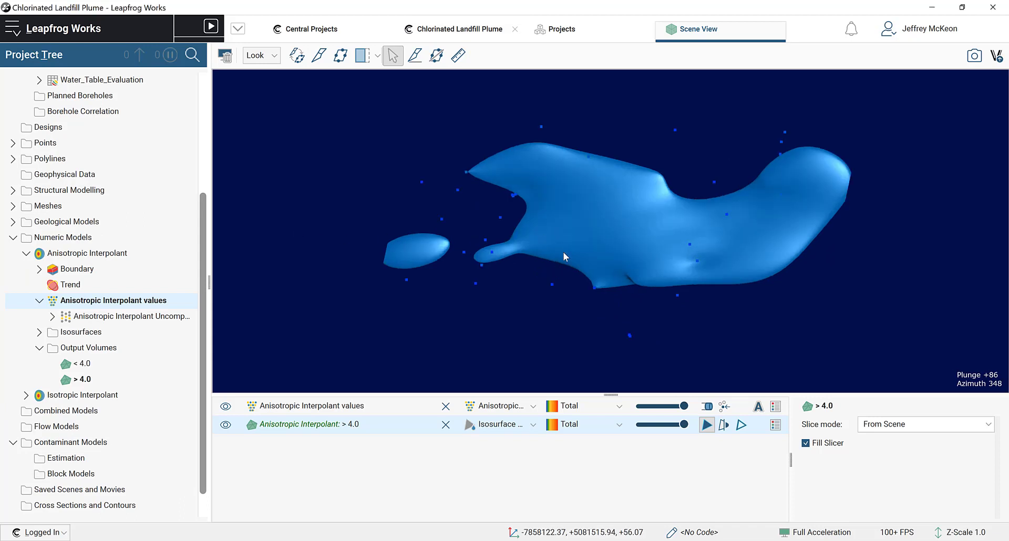
middle_click_drag(568, 253, 553, 269)
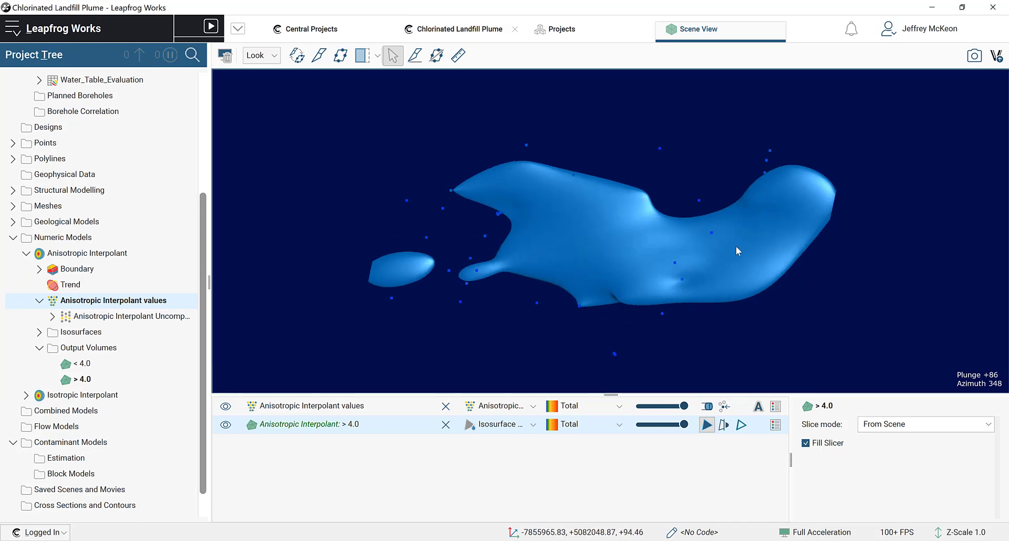
left_click_drag(786, 244, 593, 171)
left_click_drag(558, 173, 834, 190)
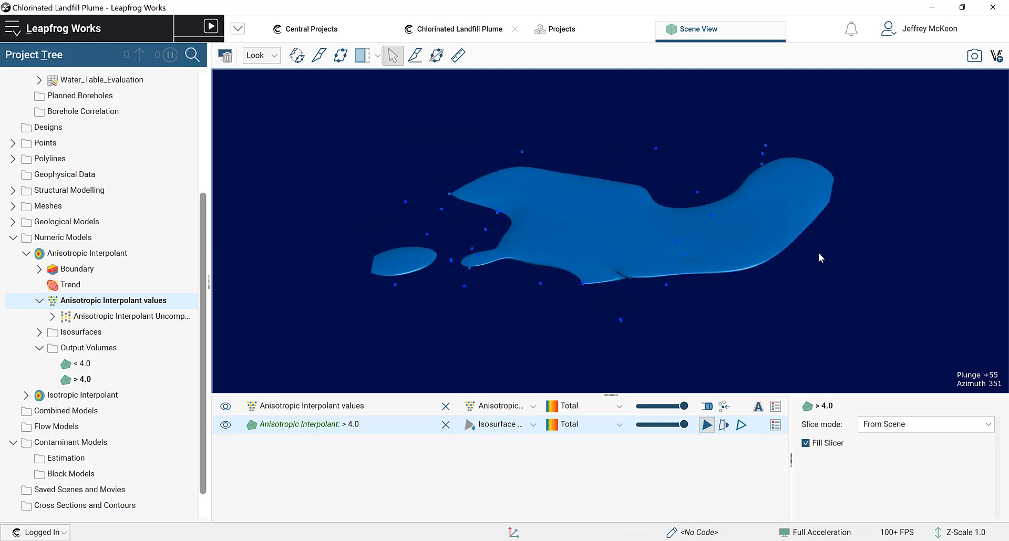
left_click_drag(761, 261, 704, 293)
left_click_drag(825, 156, 449, 225)
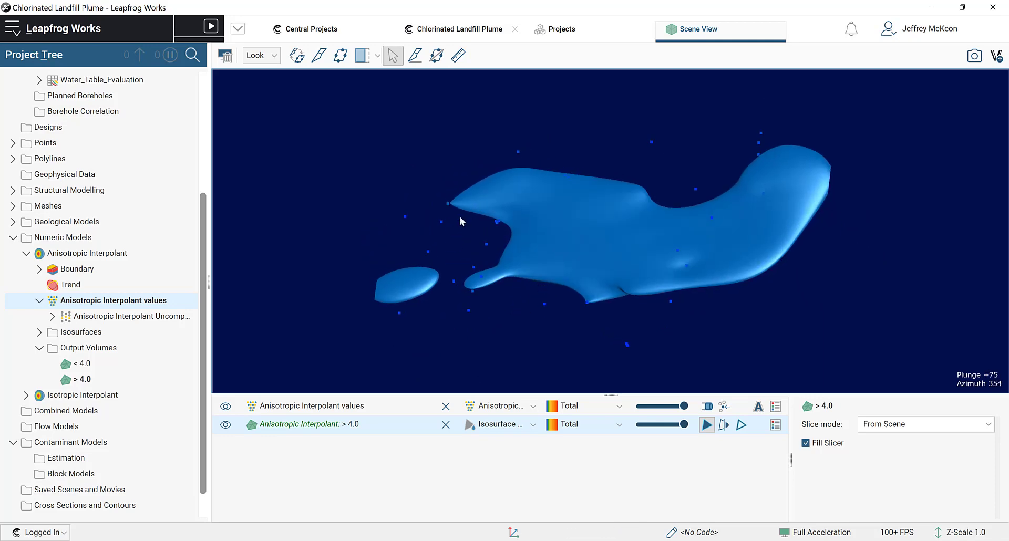
scroll(459, 216, "up", 3)
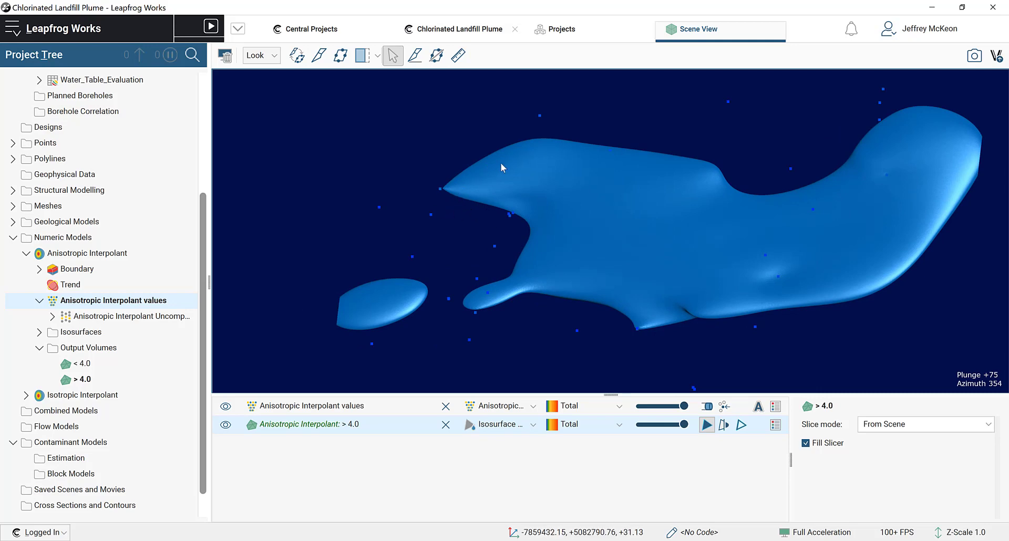
scroll(447, 186, "up", 3)
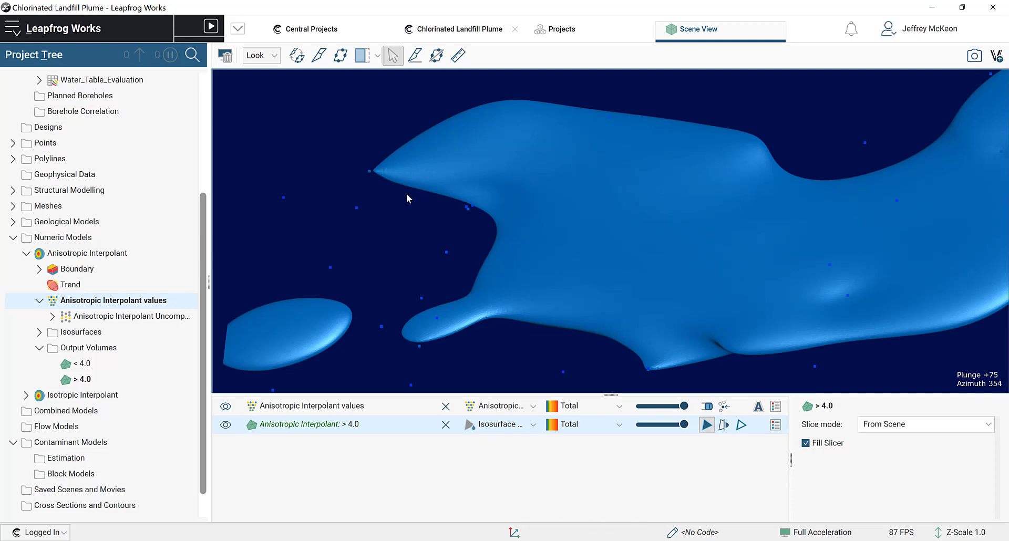
scroll(405, 193, "down", 3)
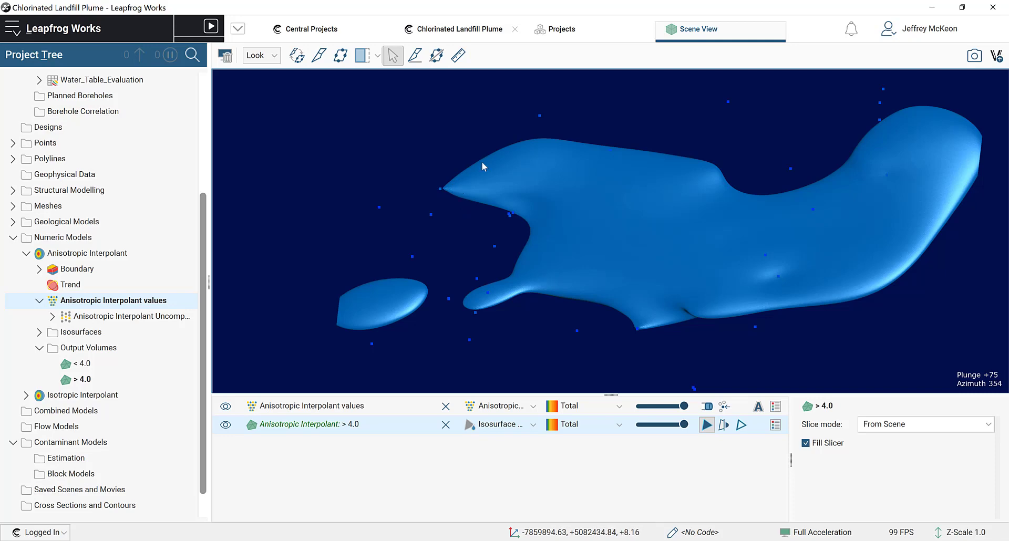
left_click(539, 116)
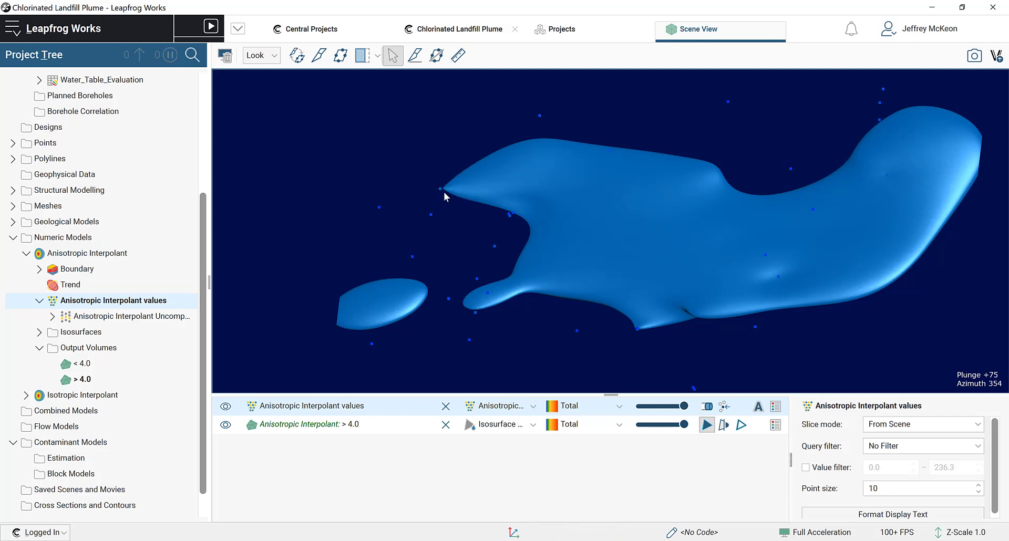
- Create a new contour polyline drawing on the Anisotropic Interpolant values with a value on contour of 2
left_click_drag(450, 188, 587, 270)
key("d")
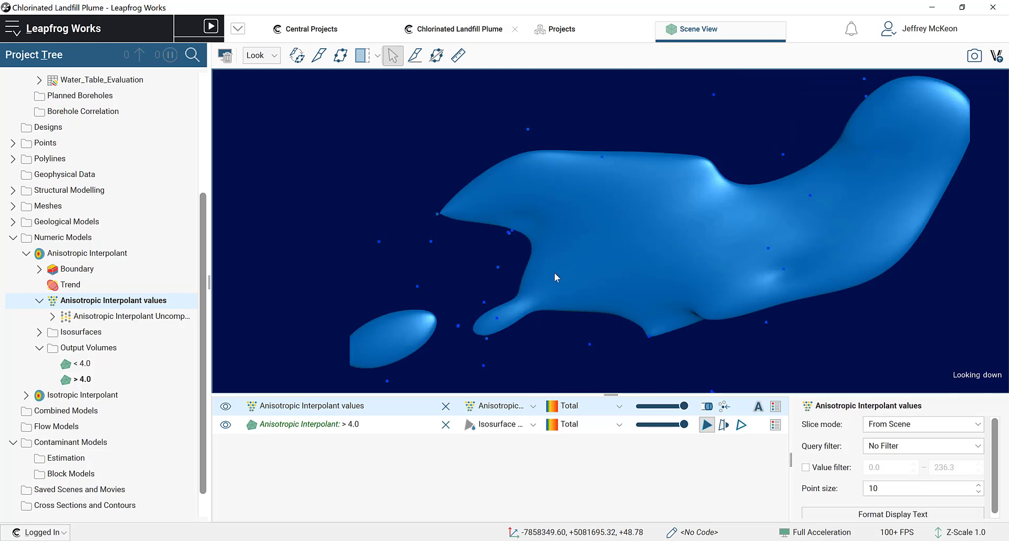
left_click(91, 306)
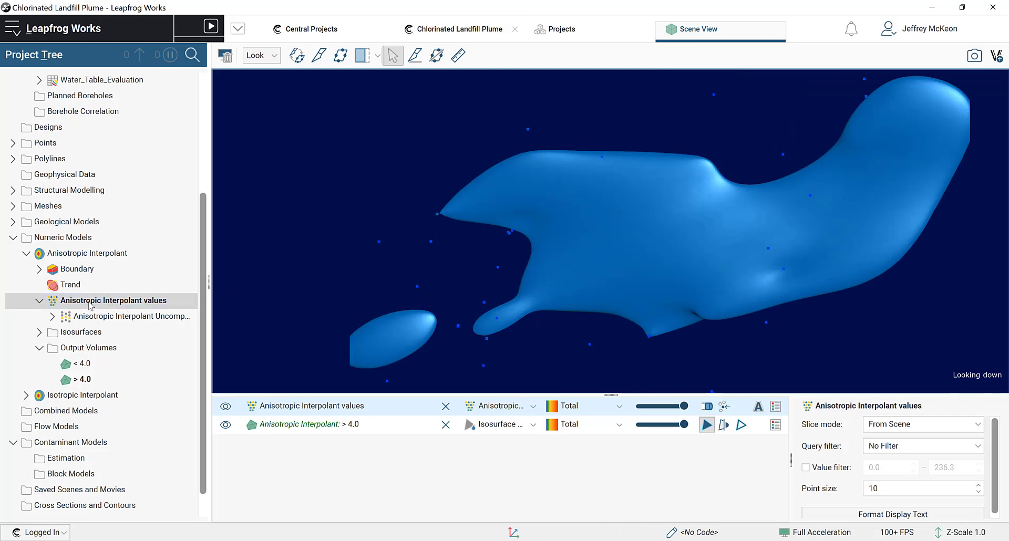
right_click(120, 303)
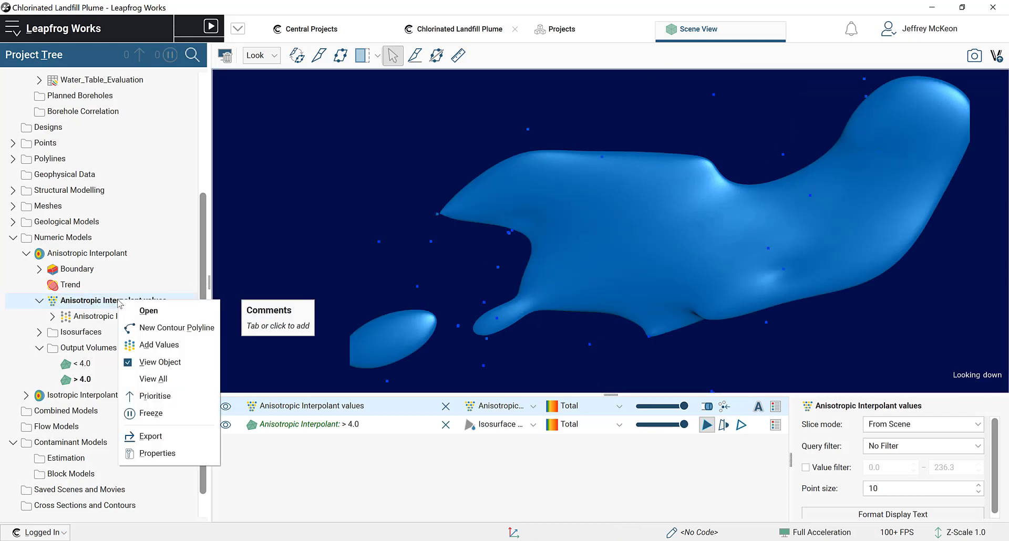
left_click(179, 328)
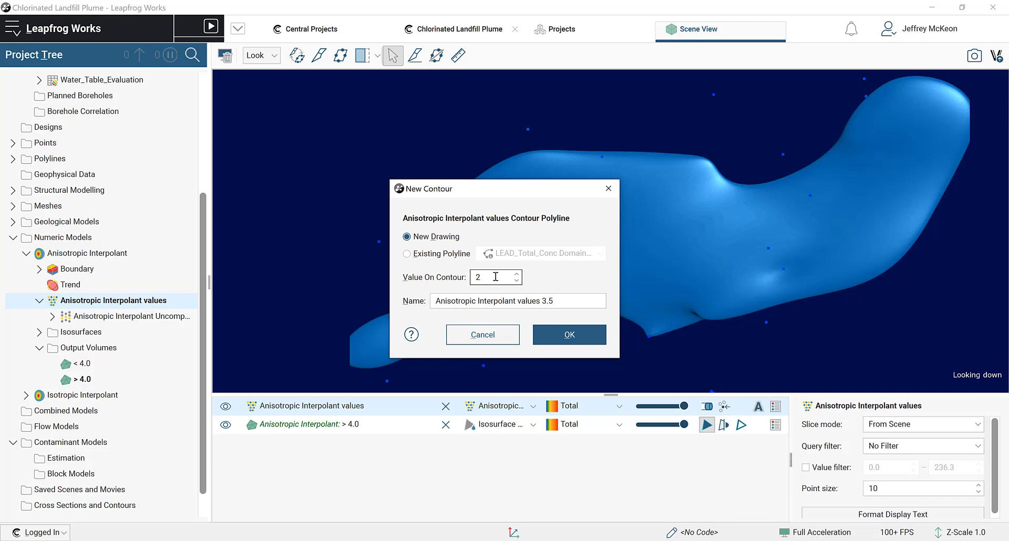
left_click(577, 338)
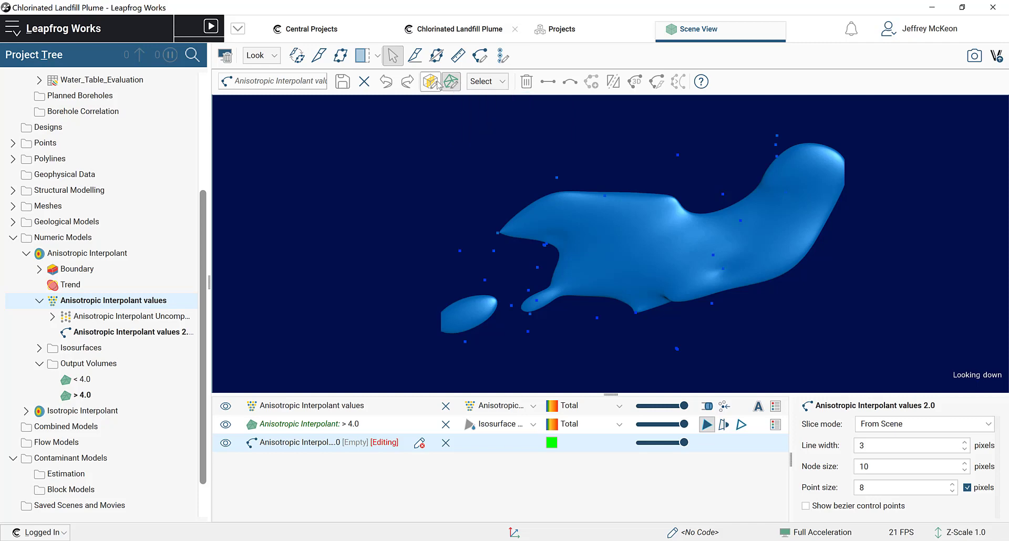
- Set drawing to the slicer and slice across the plume's western lobes, showing only the volume east of the slice
left_click(430, 83)
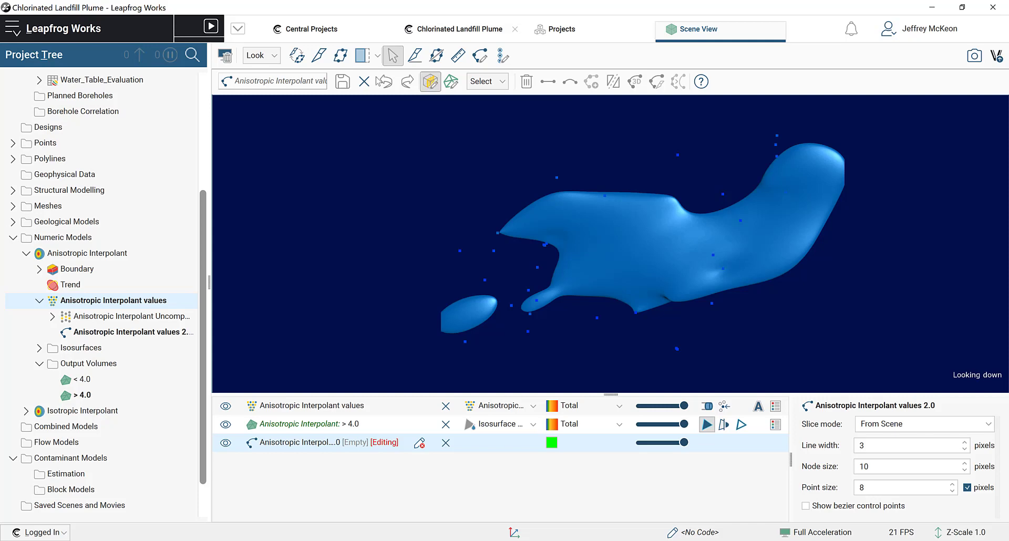
left_click(415, 55)
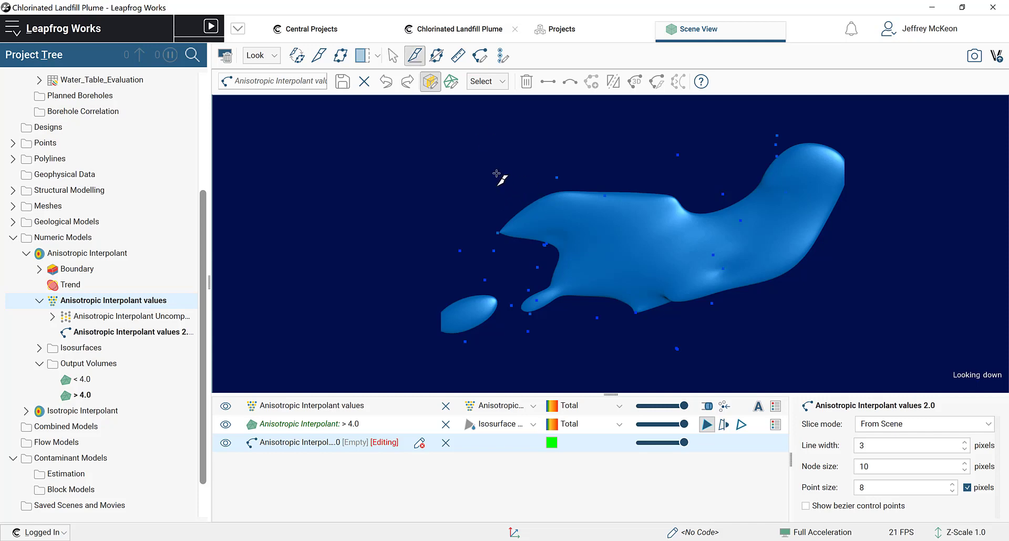
mouse_move(496, 173)
left_mouse_down()
mouse_move(509, 276)
mouse_move(543, 374)
left_mouse_up()
left_click(547, 356)
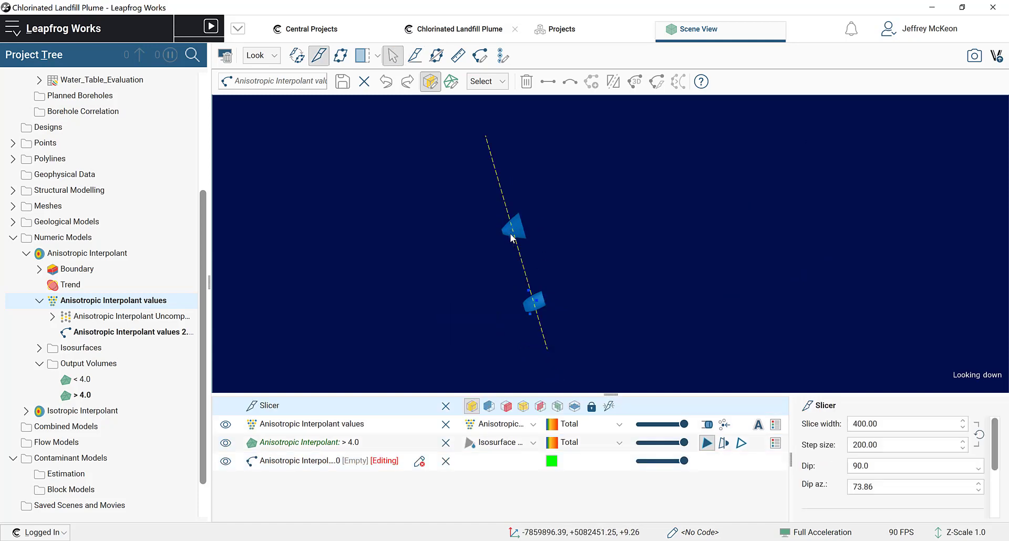
left_click(489, 406)
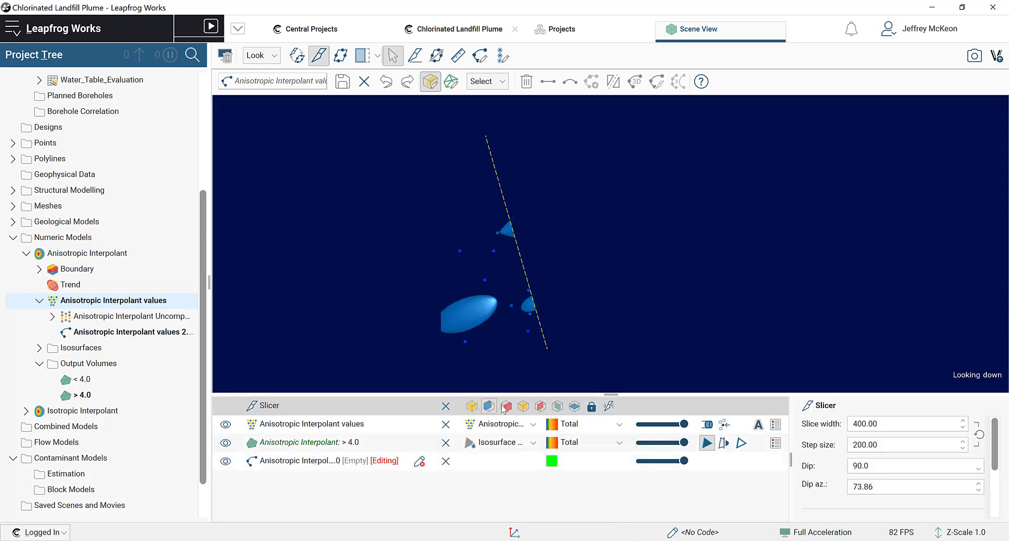
left_click(507, 407)
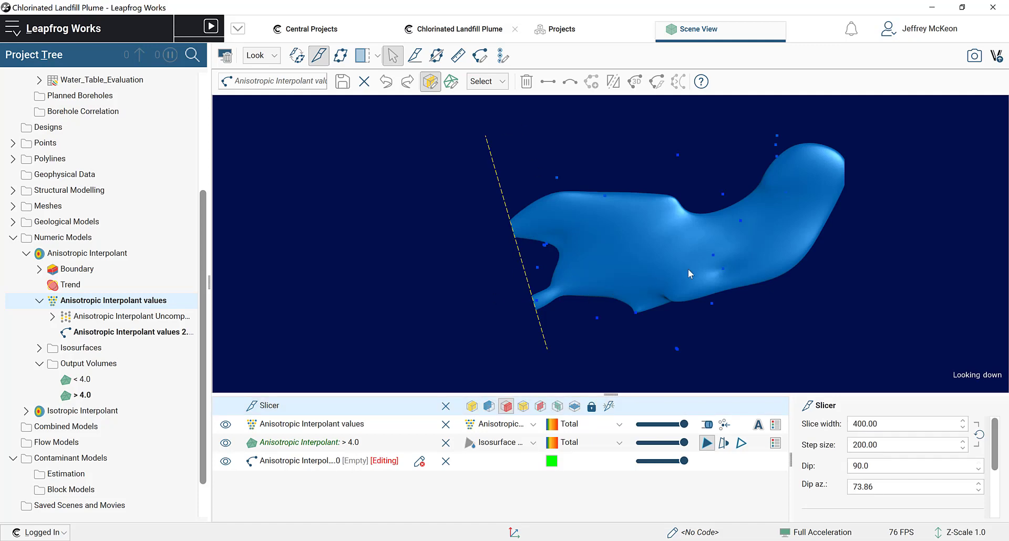
- Place one contour point at the centre of the northwestern lobe's cut face and save the 2.0 contour
left_click_drag(688, 269, 629, 225)
scroll(603, 257, "up", 3)
scroll(629, 225, "up", 4)
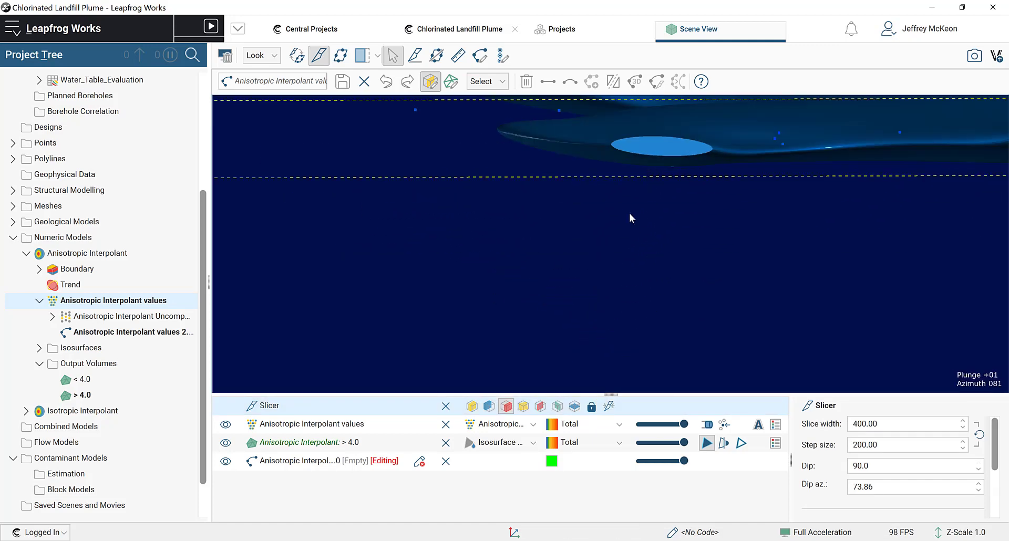
middle_click_drag(659, 145, 622, 217)
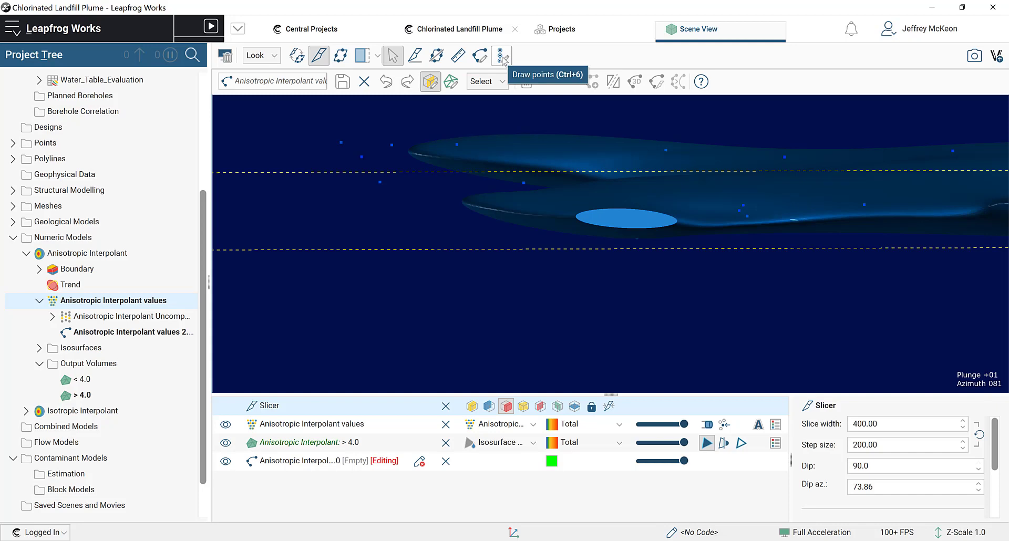
left_click(503, 56)
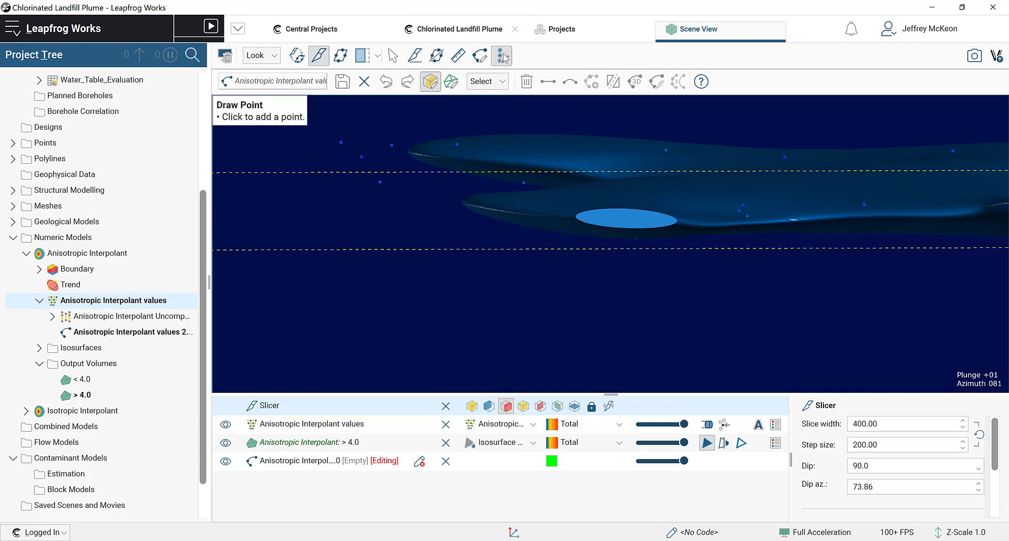
left_click(625, 219)
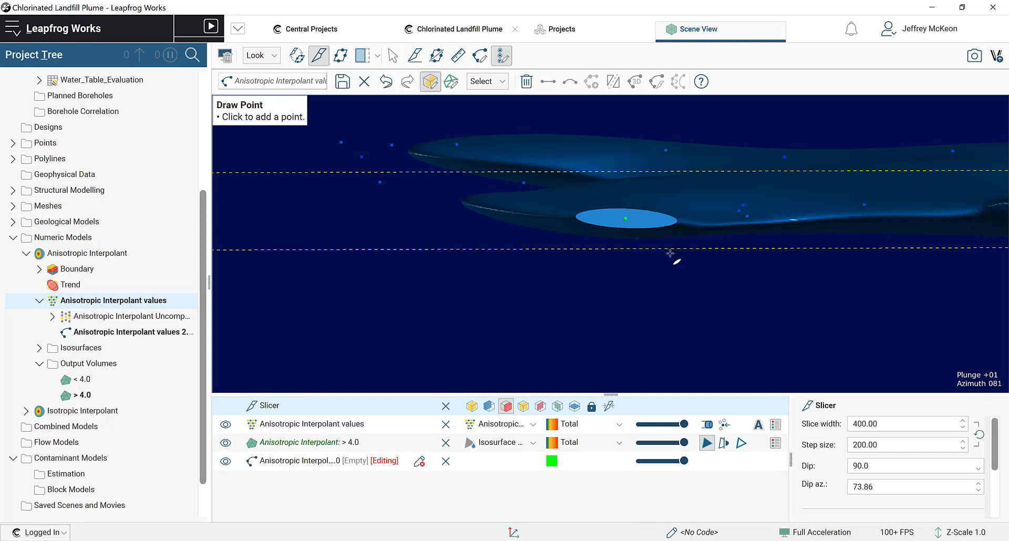
key("Escape")
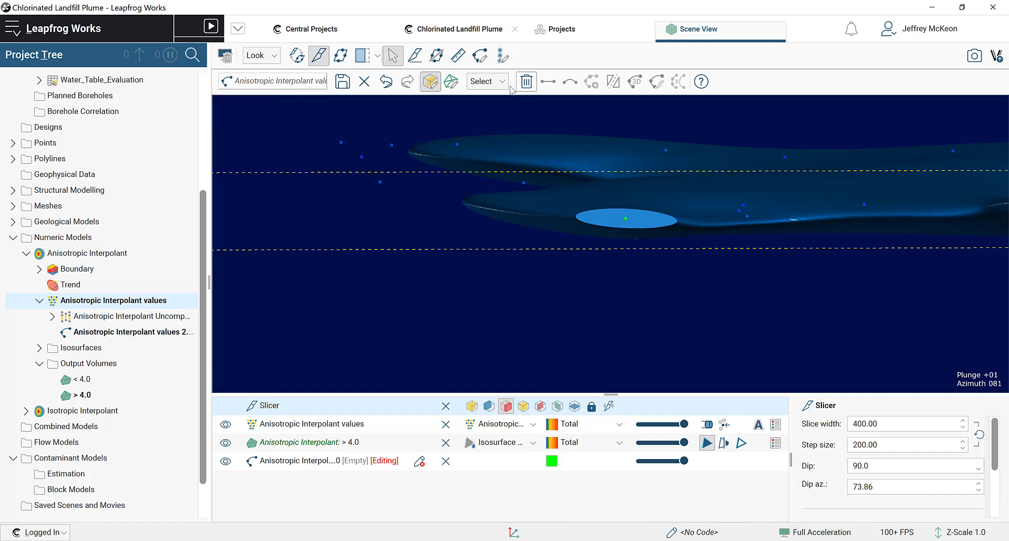
left_click(349, 84)
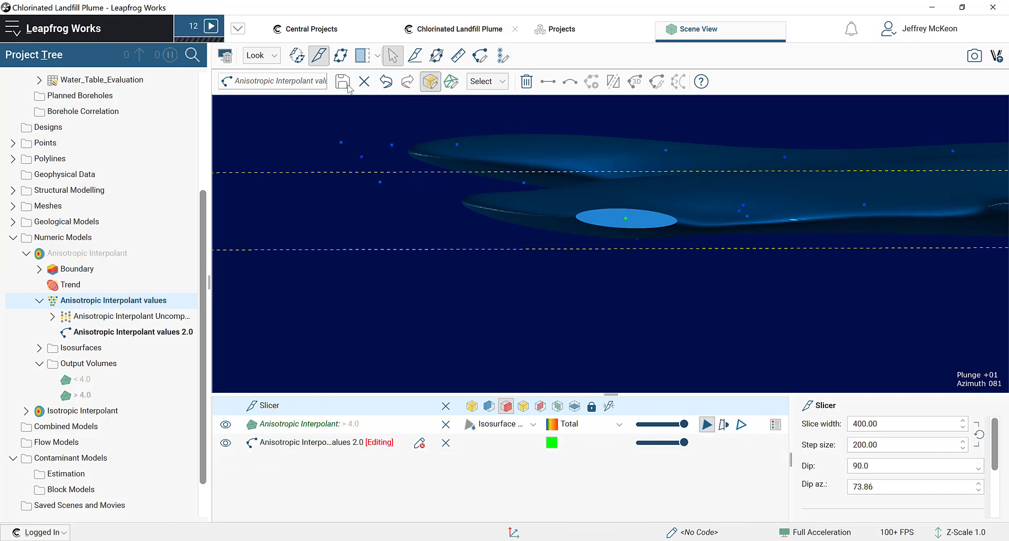
- Examine how the reprocessed > 4.0 volume responds to the control point, comparing the western lobes and the rest of the plume
left_click_drag(745, 273, 471, 307)
double_click(79, 317)
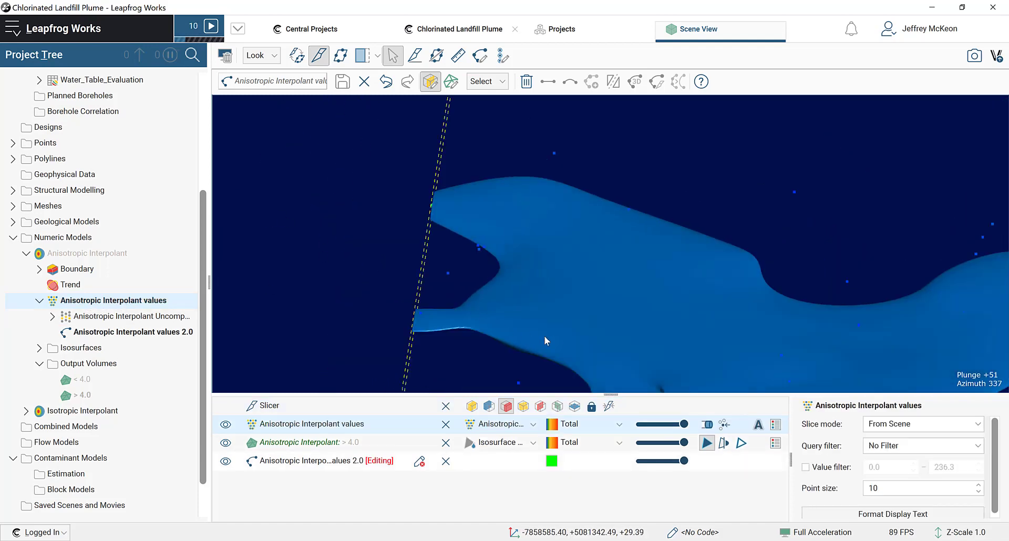
left_click_drag(544, 336, 554, 339)
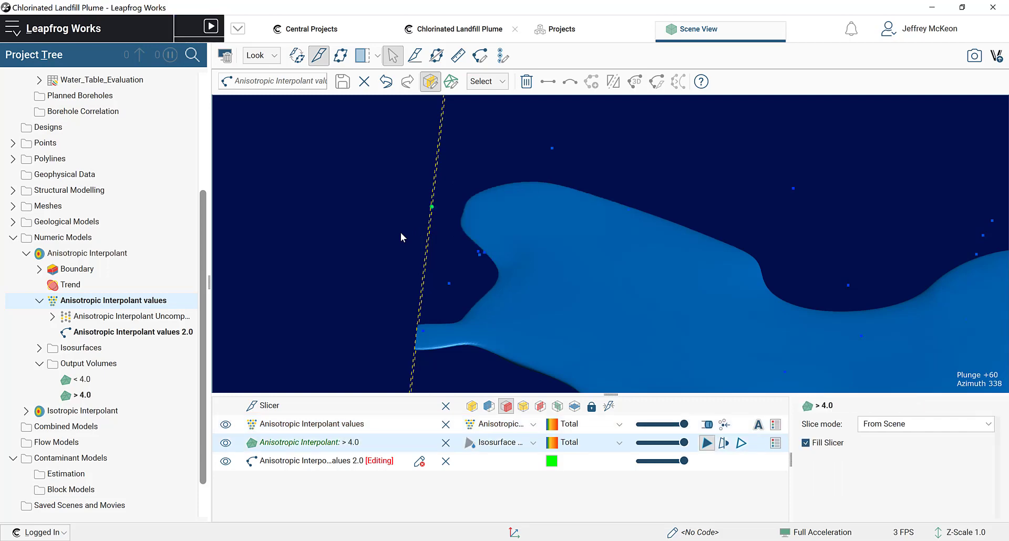
scroll(504, 279, "down", 5)
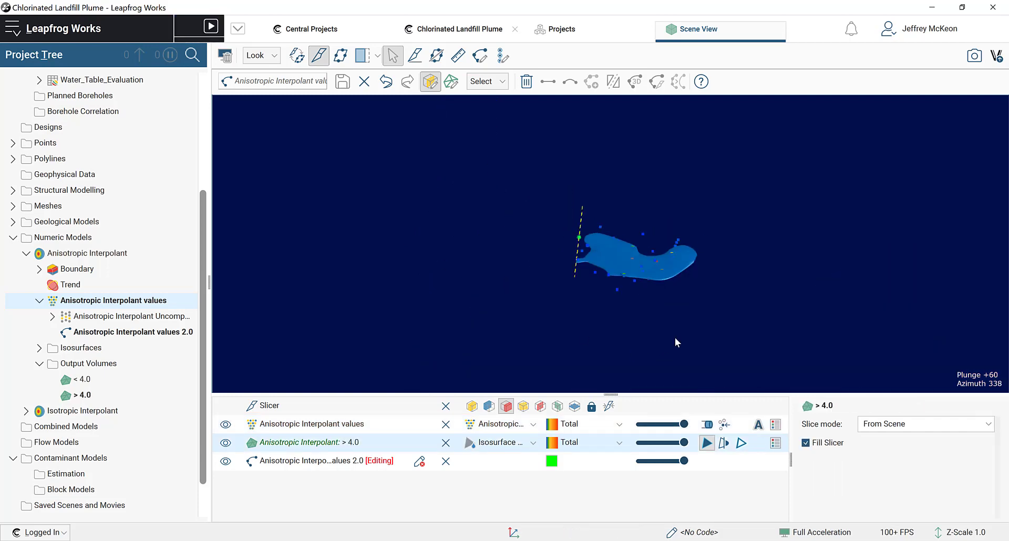
left_click_drag(675, 337, 681, 374)
scroll(587, 197, "up", 5)
scroll(583, 274, "up", 2)
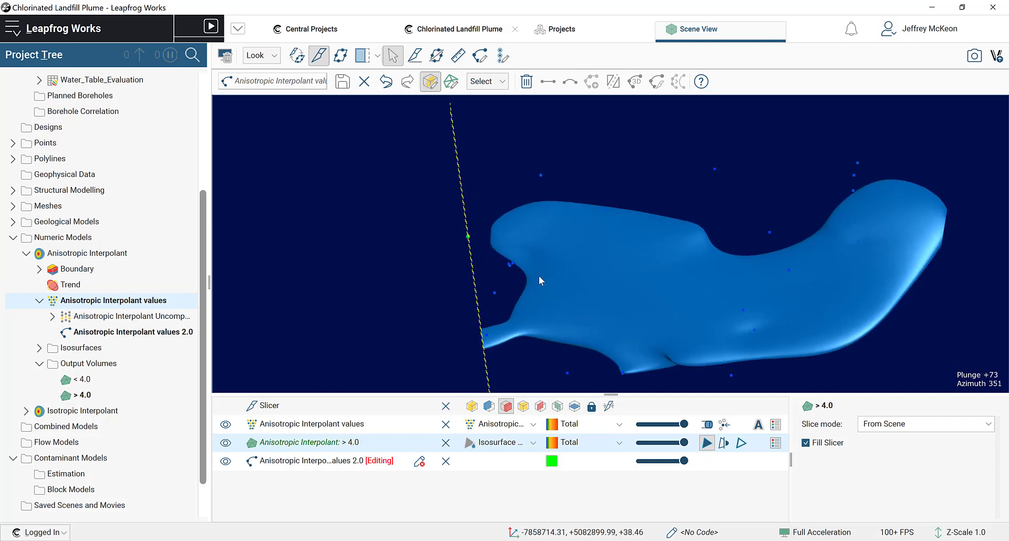
mouse_move(538, 276)
left_mouse_down()
mouse_move(566, 322)
mouse_move(570, 292)
mouse_move(578, 297)
left_mouse_up()
left_click_drag(697, 320, 522, 359)
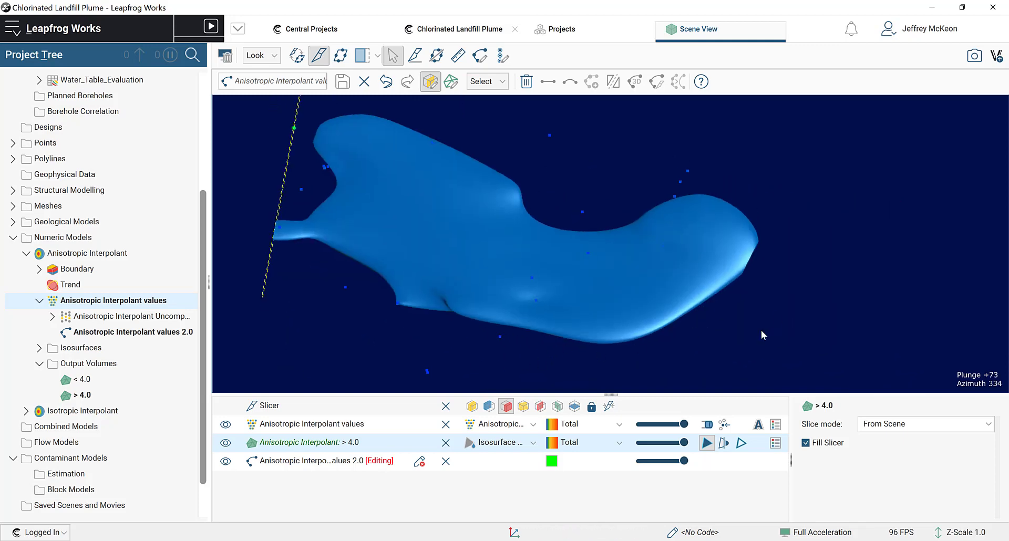
left_click_drag(763, 335, 716, 346)
left_click_drag(560, 321, 762, 193)
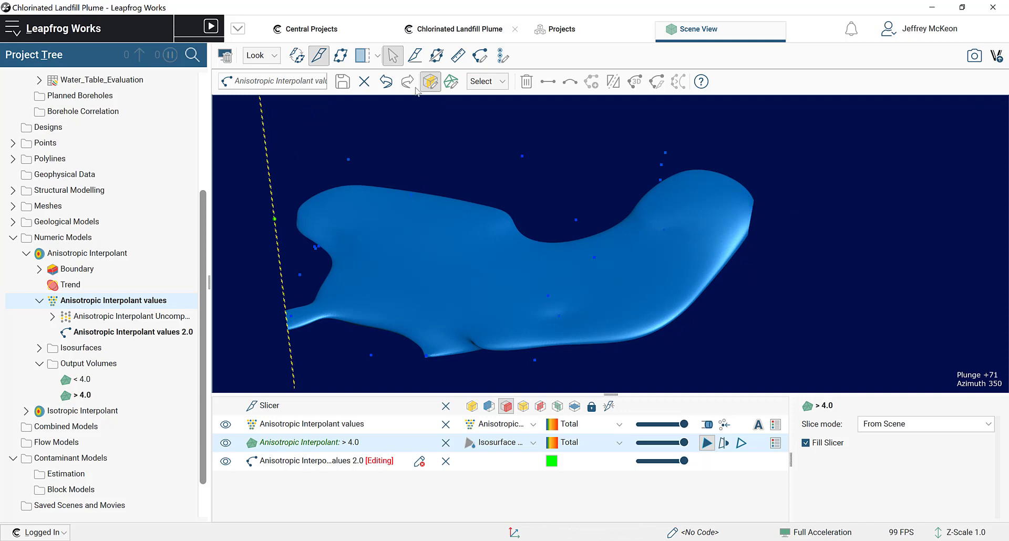
- Temporarily hide the > 4.0 volume, inspect the details of the easternmost sample point, and show the volume again
left_click(225, 443)
left_click(226, 443)
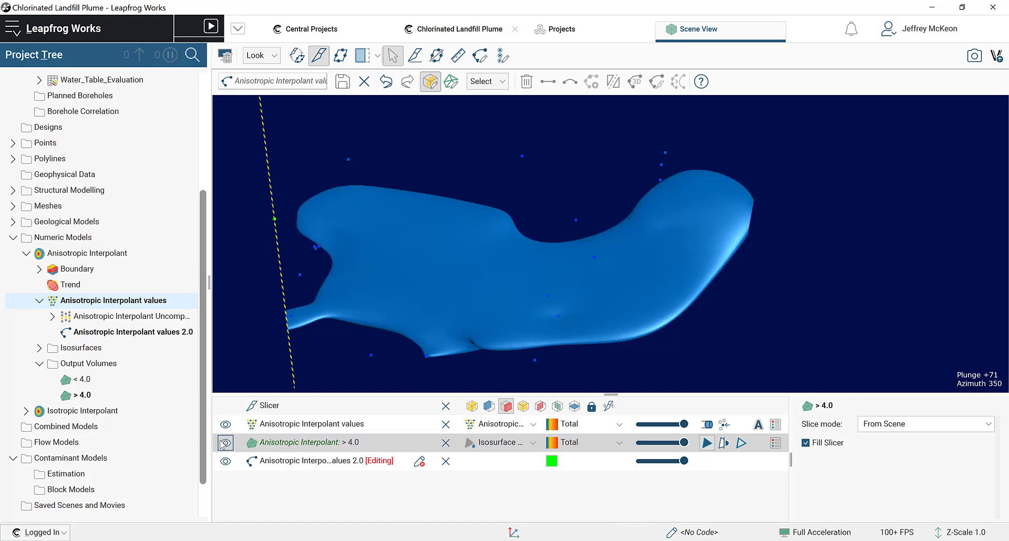
left_click(225, 443)
left_click(717, 225)
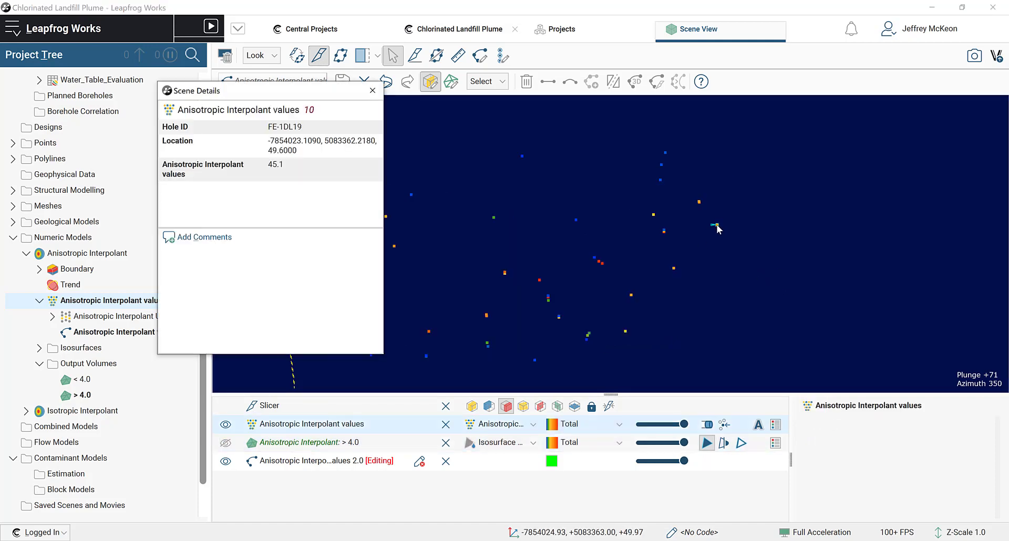
left_click(373, 91)
left_click(226, 443)
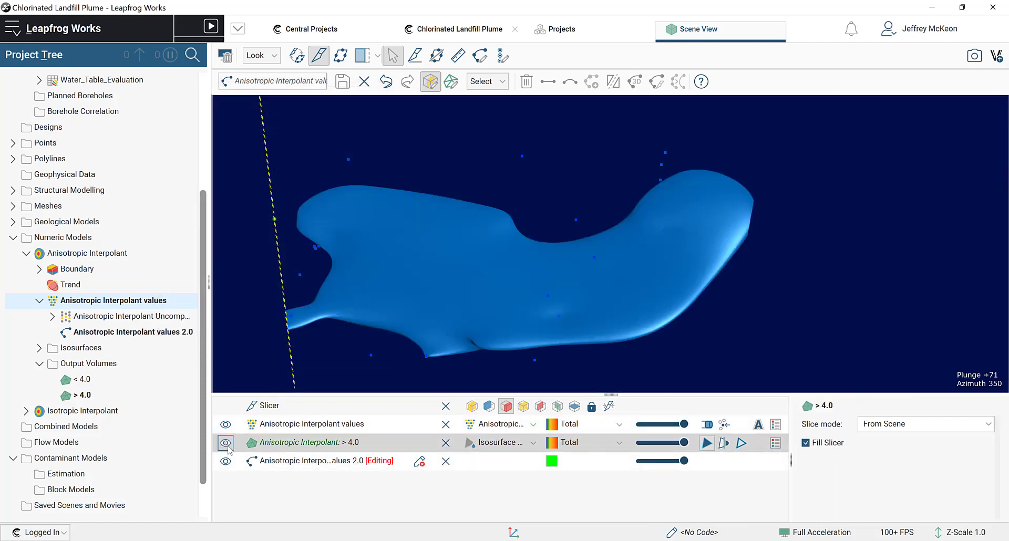
- Check the sample points beneath the > 4.0 volume and slice across the plume's eastern tip, exposing its cut face
left_click(225, 443)
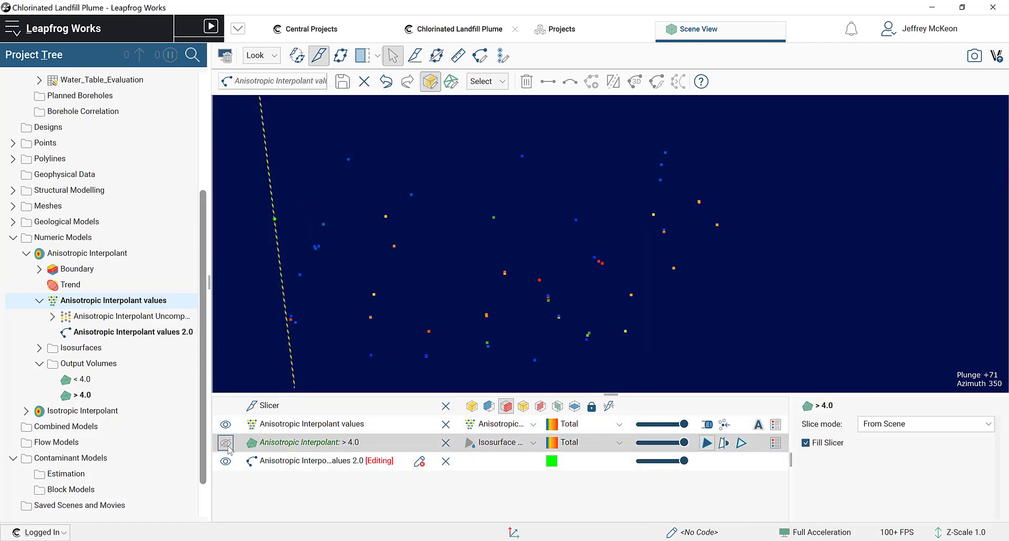
left_click(226, 443)
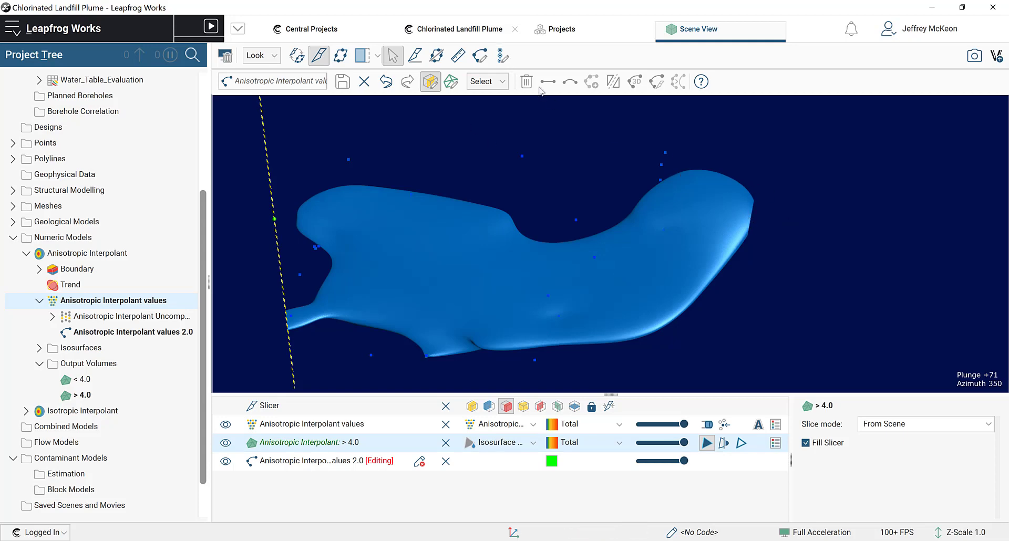
left_click(436, 55)
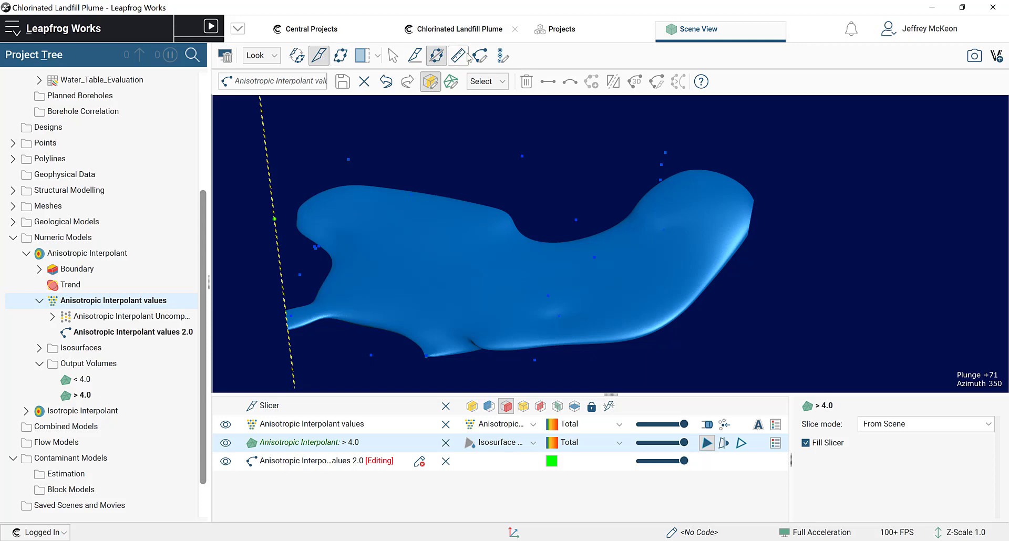
left_click(414, 55)
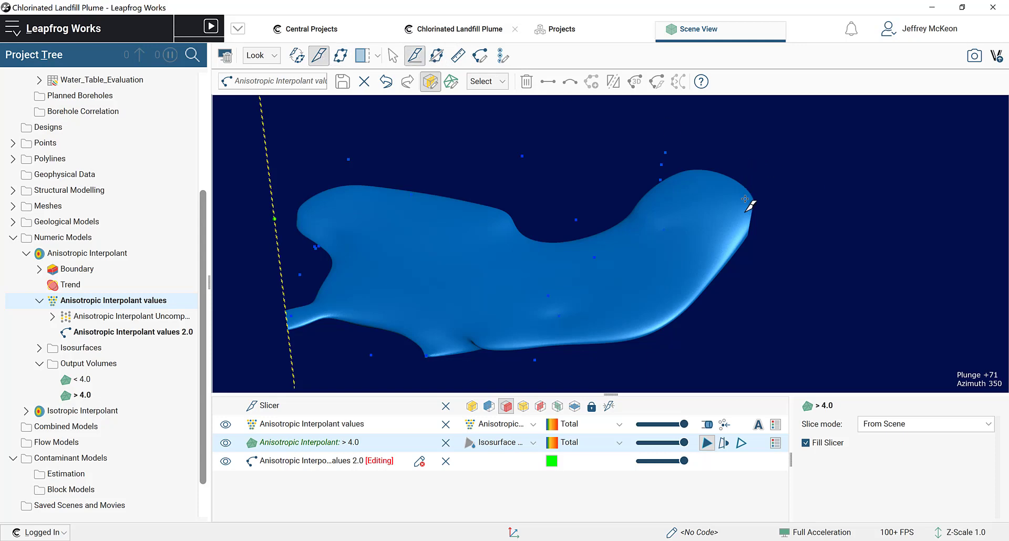
left_click_drag(751, 169, 738, 299)
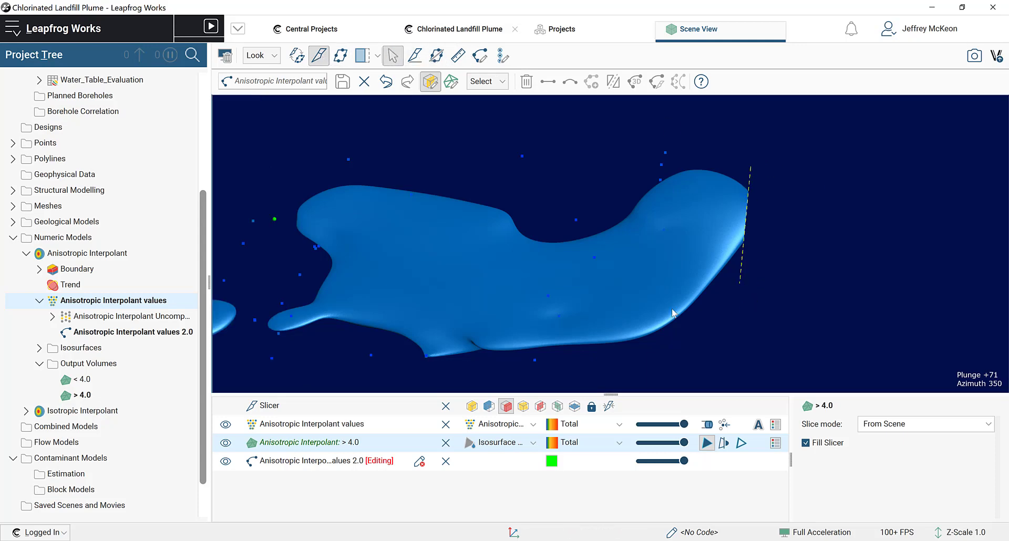
left_click_drag(672, 313, 392, 201)
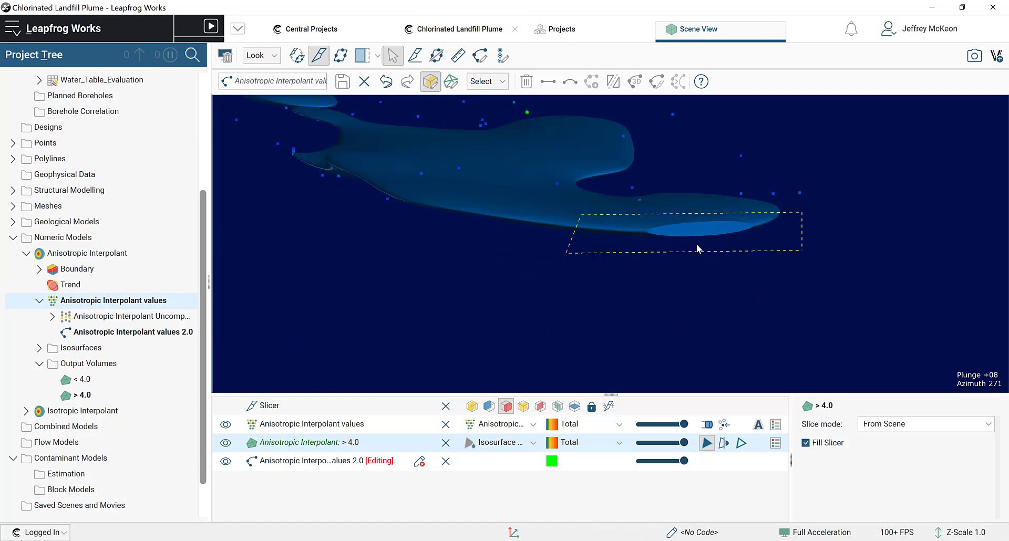
scroll(685, 267, "up", 3)
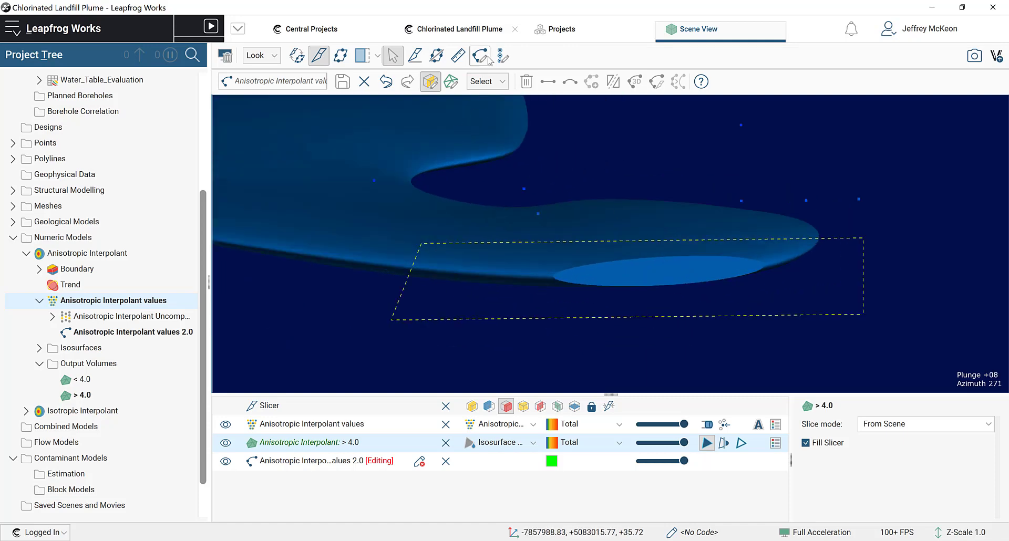
- Place one contour point at the centre of the eastern tip's cut face and save the 2.0 contour
left_click(502, 55)
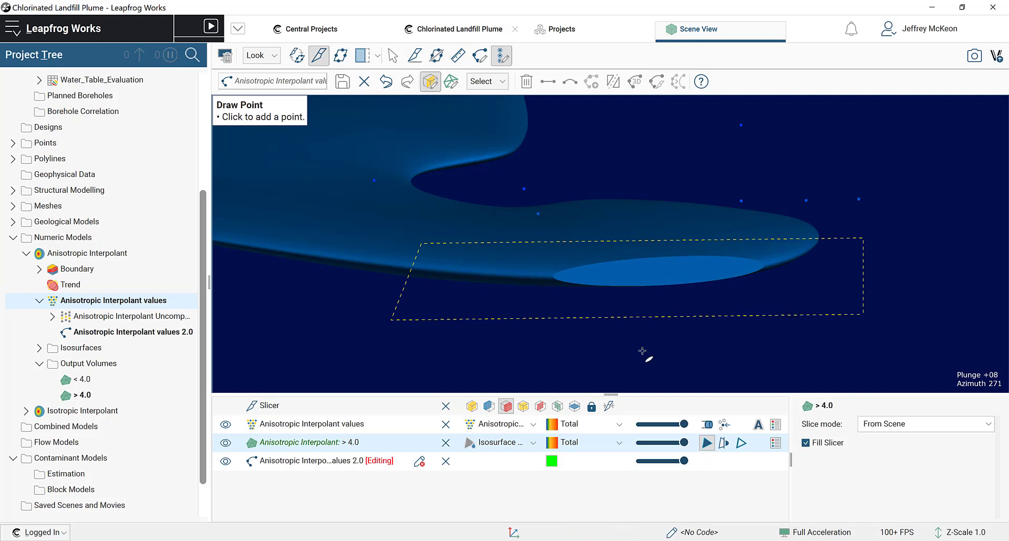
left_click(651, 275)
key("Escape")
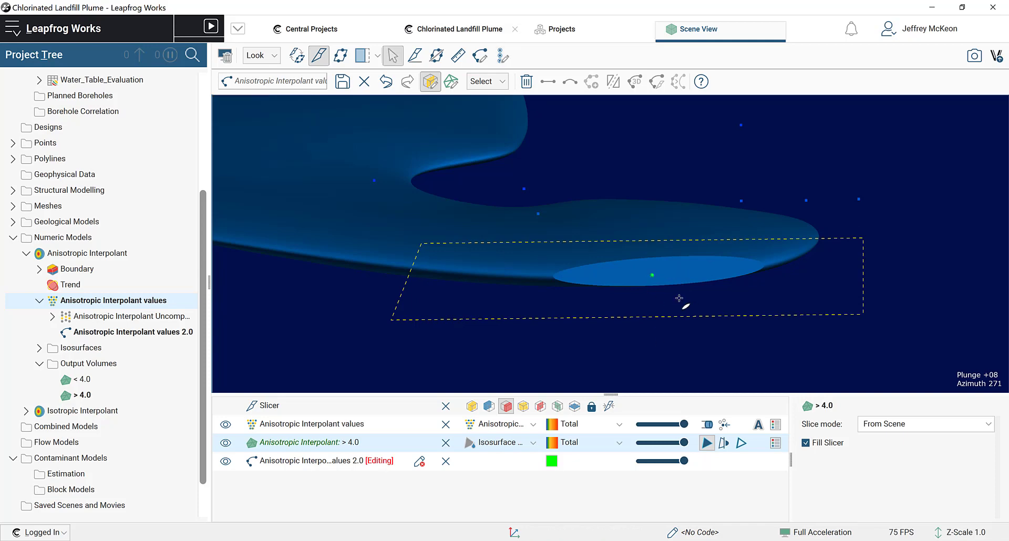
left_click(342, 88)
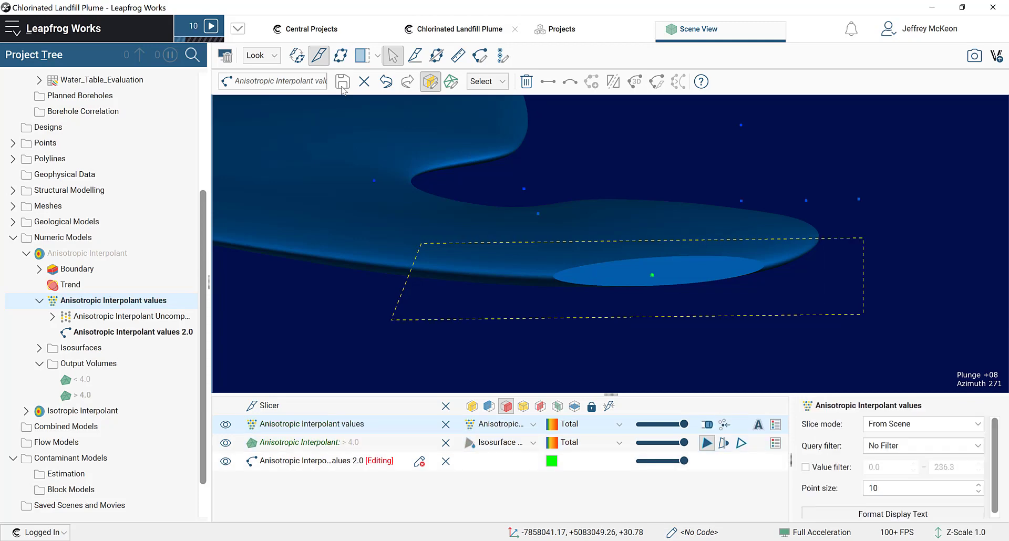
- Remove the slicer and examine how the reprocessed > 4.0 volume responds to the control point at its eastern tip
left_click_drag(647, 195, 579, 232)
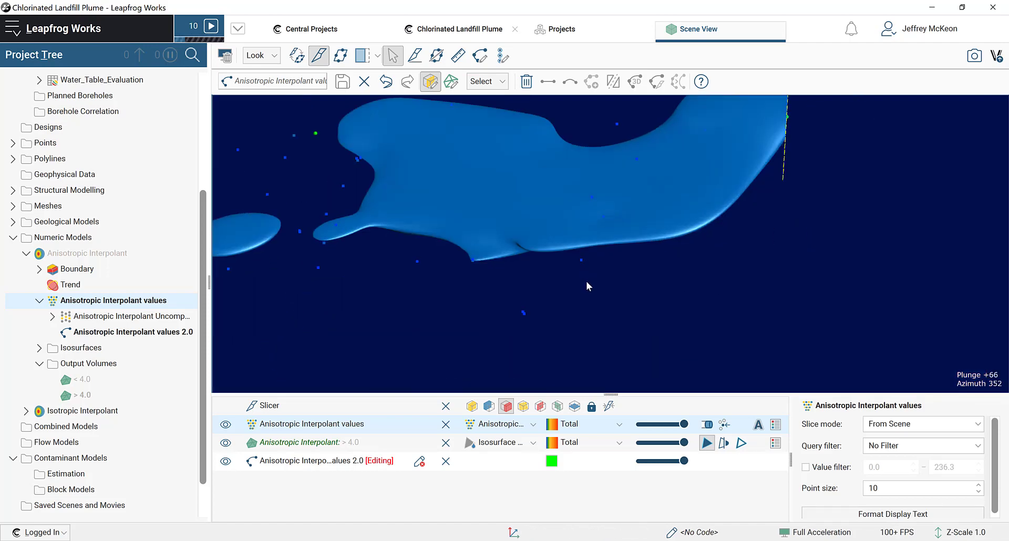
left_click_drag(531, 211, 533, 235)
scroll(533, 235, "down", 3)
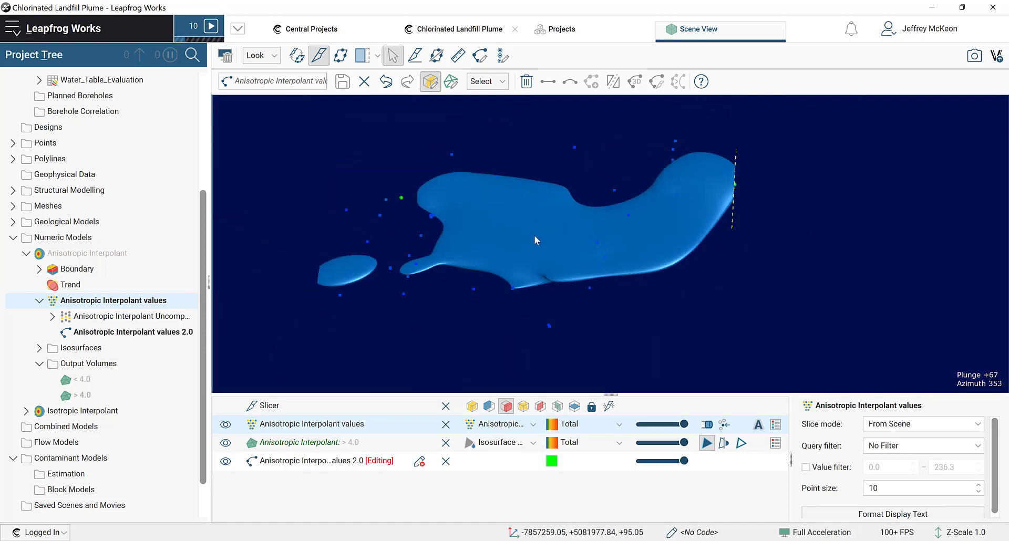
left_click(323, 60)
left_click_drag(623, 272, 653, 250)
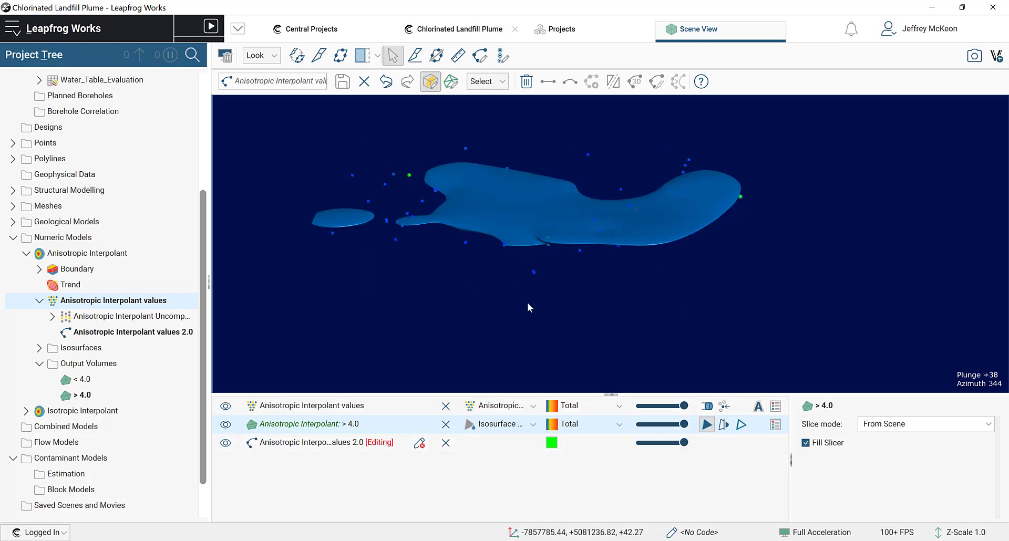
left_click_drag(527, 304, 570, 205)
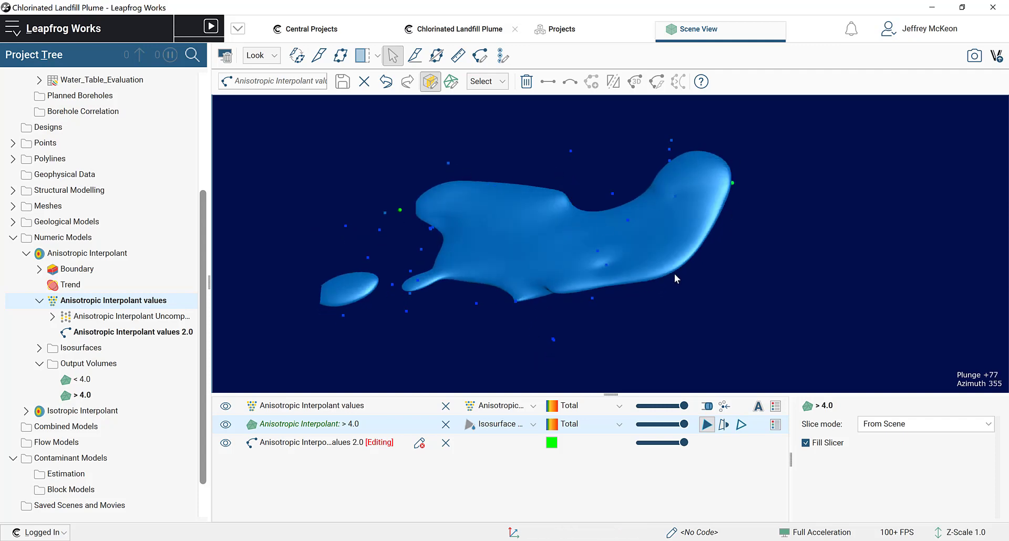
left_click_drag(563, 310, 553, 255)
left_click_drag(599, 297, 556, 267)
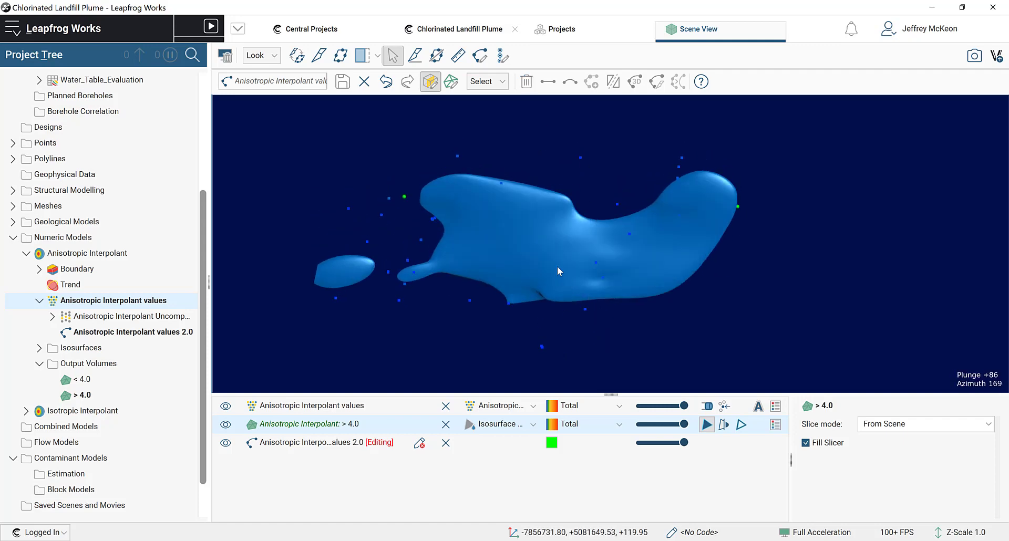
- Collapse the Anisotropic Interpolant in the project tree and inspect the > 4.0 volume's shape and details from above
left_click(26, 254)
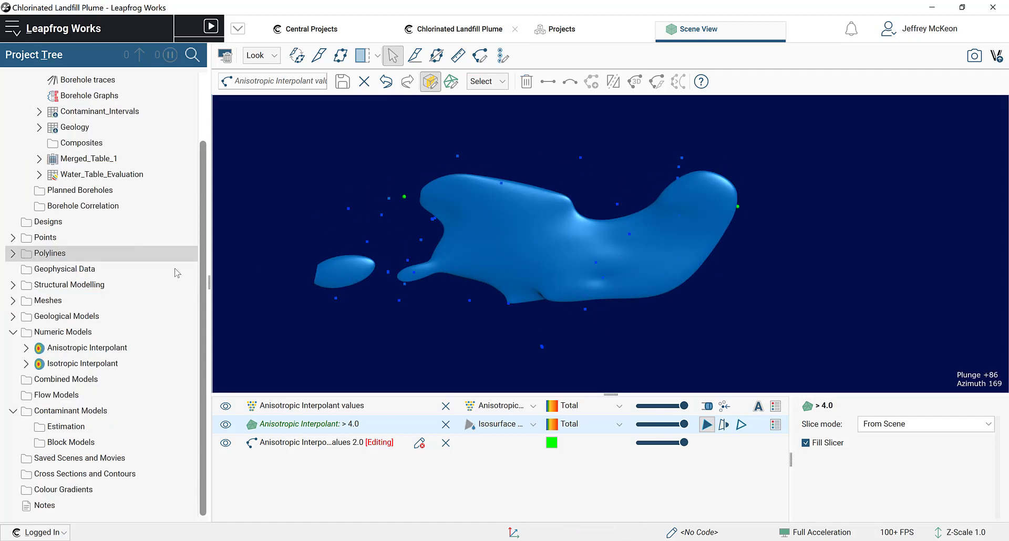
left_click_drag(516, 188, 604, 218)
left_click_drag(553, 309, 585, 190)
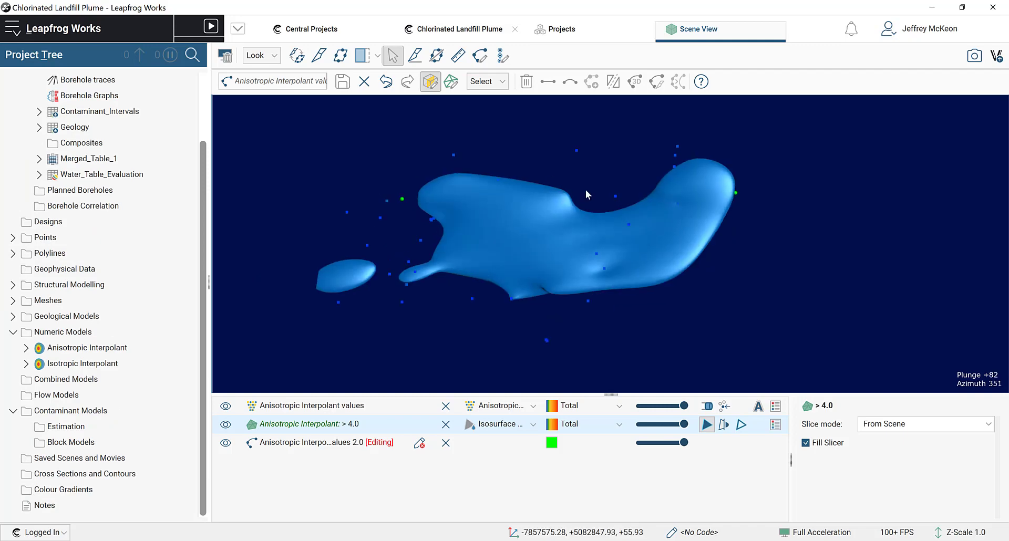
left_click_drag(504, 278, 508, 288)
left_click(508, 289)
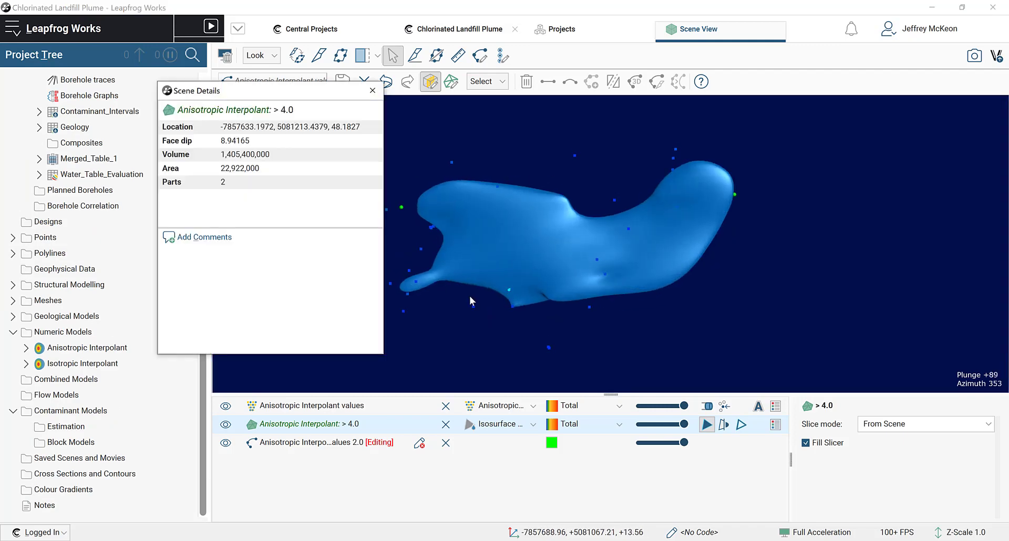
left_click(373, 90)
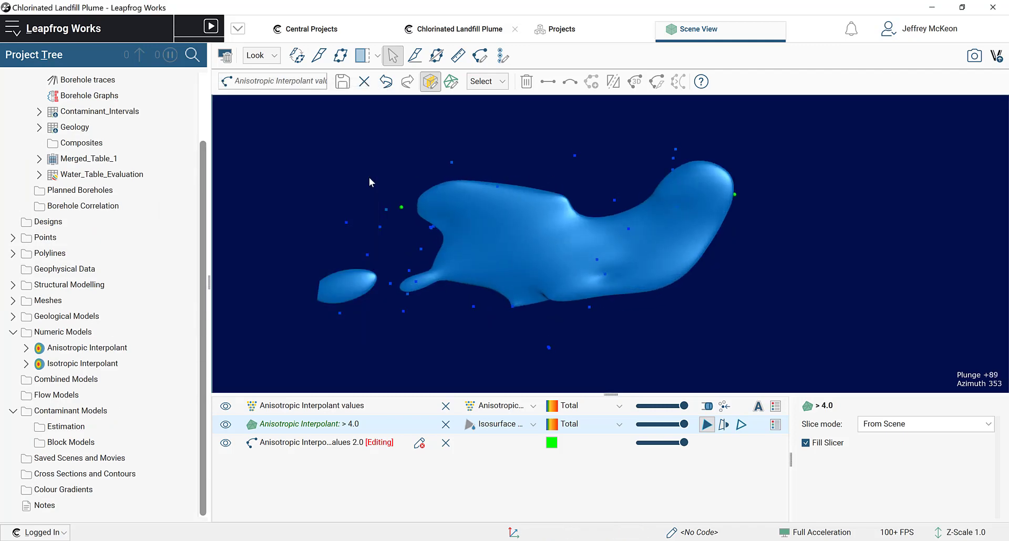
- Remove the 2.0 contour from the scene, collapse the Borehole Data and Numeric Models folders, and clear the scene
left_click(447, 444)
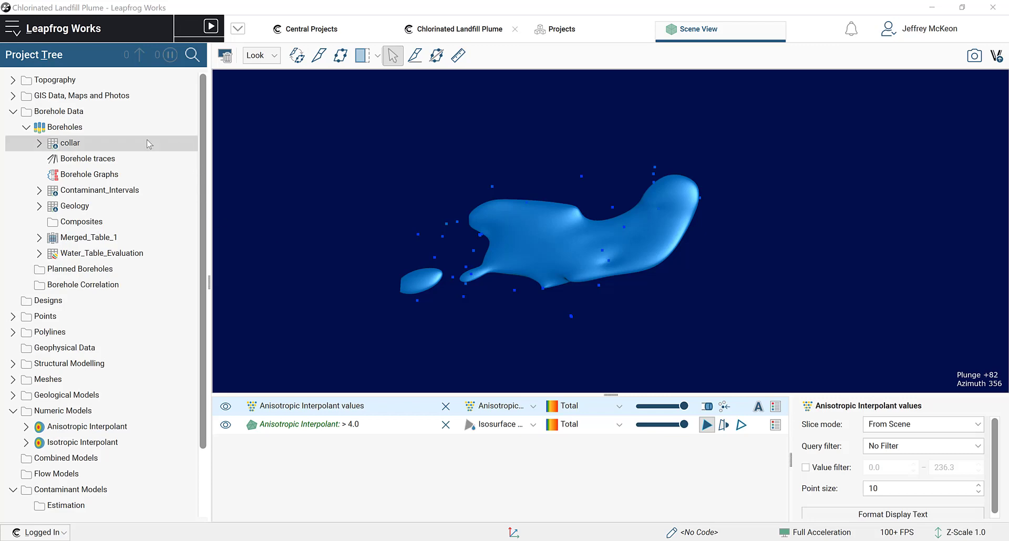
left_click(16, 115)
left_click(14, 112)
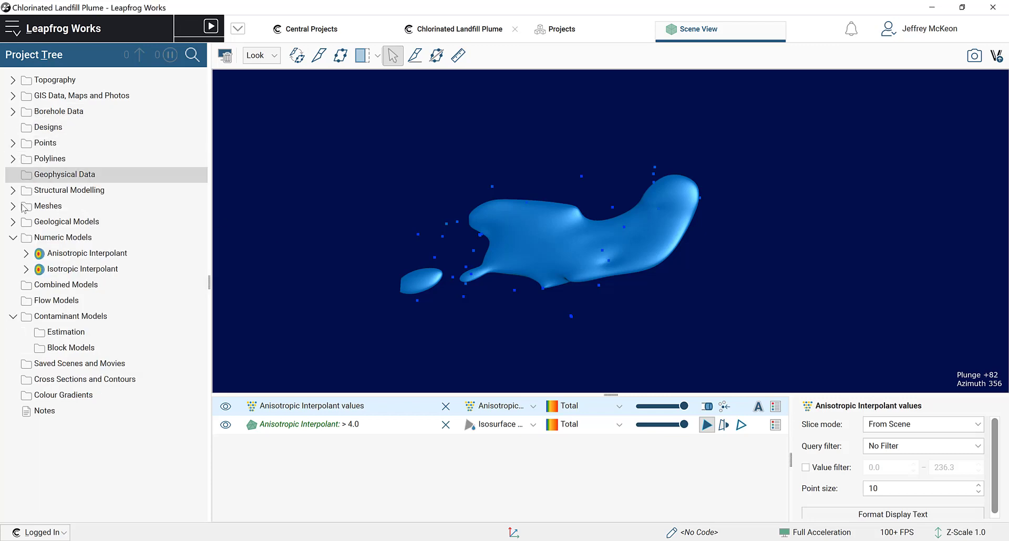
left_click(14, 237)
left_click(224, 55)
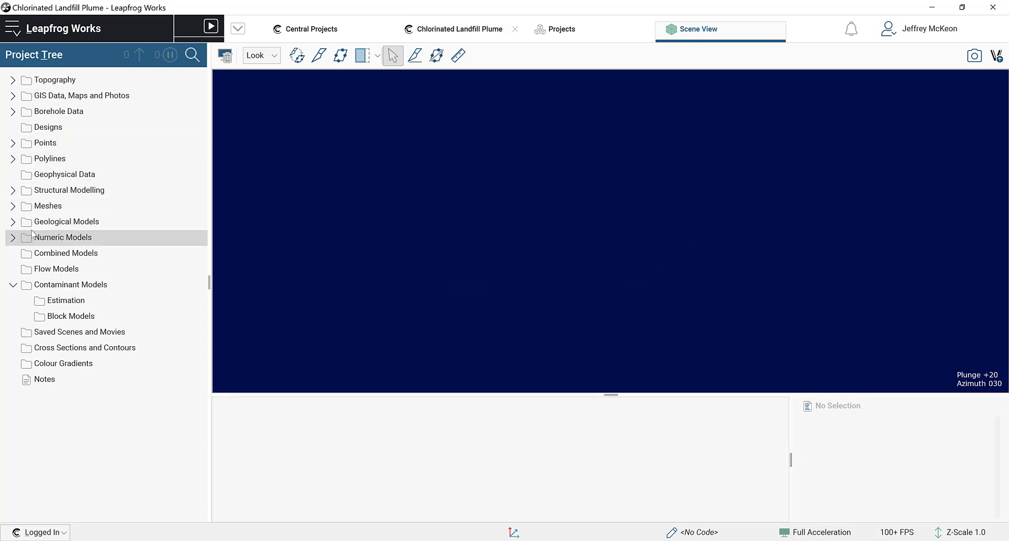
- Display the Unconsolidated sediments output volume of the domained geological model and inspect its shape and details
left_click(13, 221)
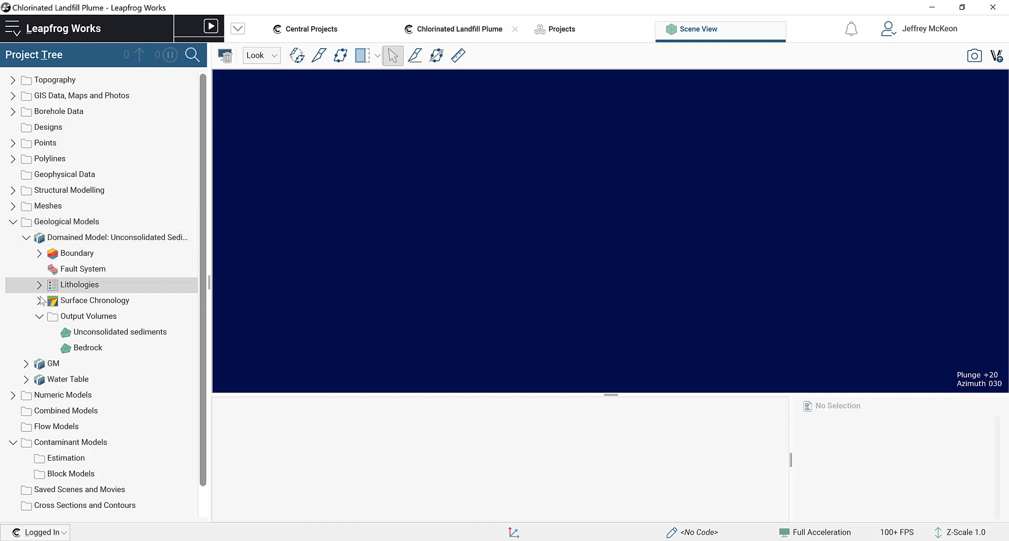
left_click_drag(105, 332, 593, 276)
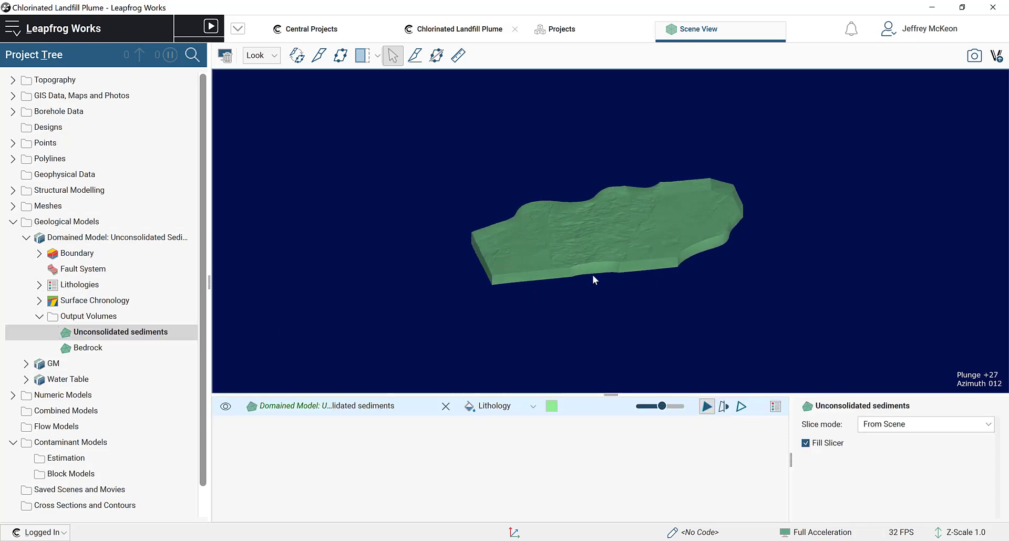
right_click_drag(592, 277, 635, 277)
left_click_drag(636, 277, 570, 278)
left_click(548, 239)
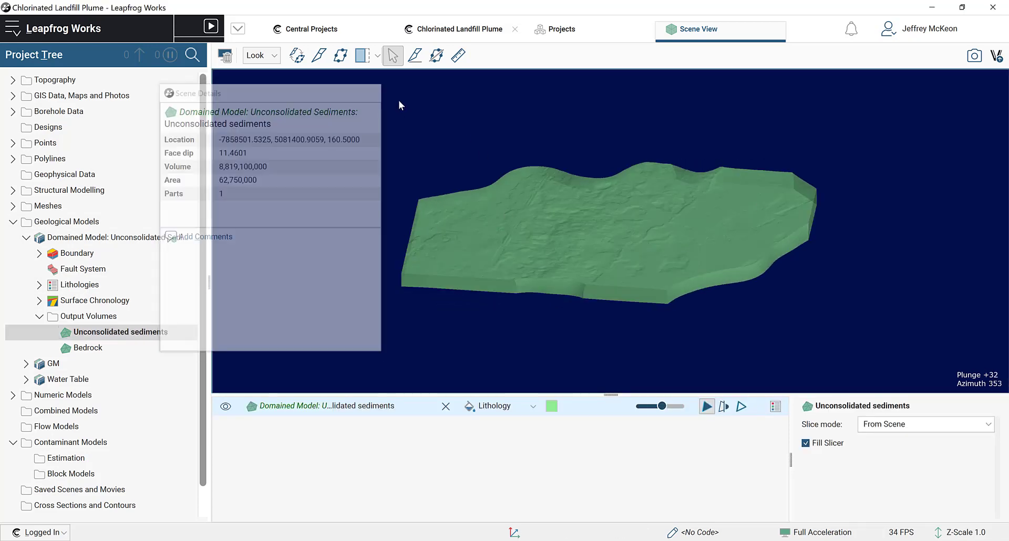
left_click_drag(398, 100, 704, 294)
- Clear the sediments volume from the scene and collapse the Geological Models folder
left_click(224, 56)
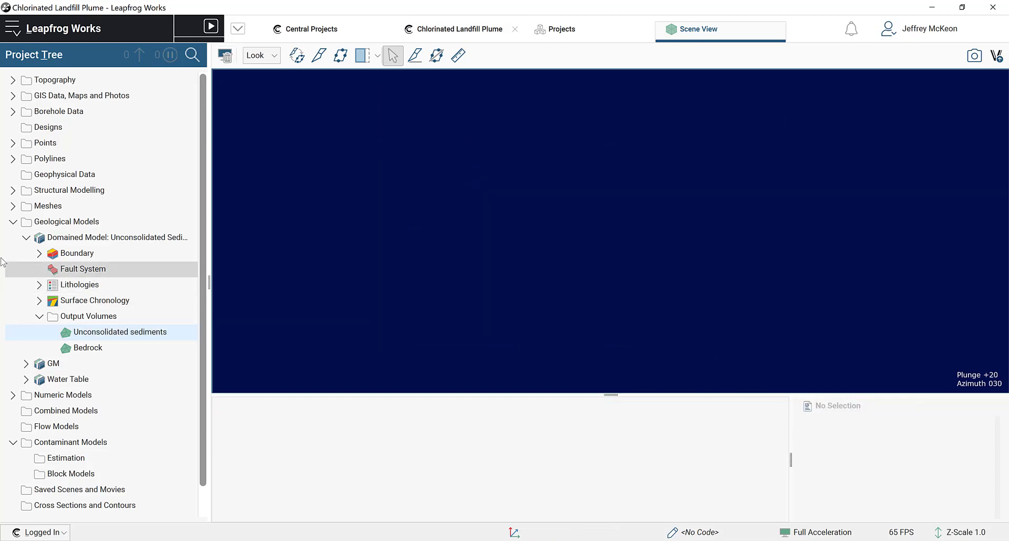
left_click(26, 237)
left_click(13, 221)
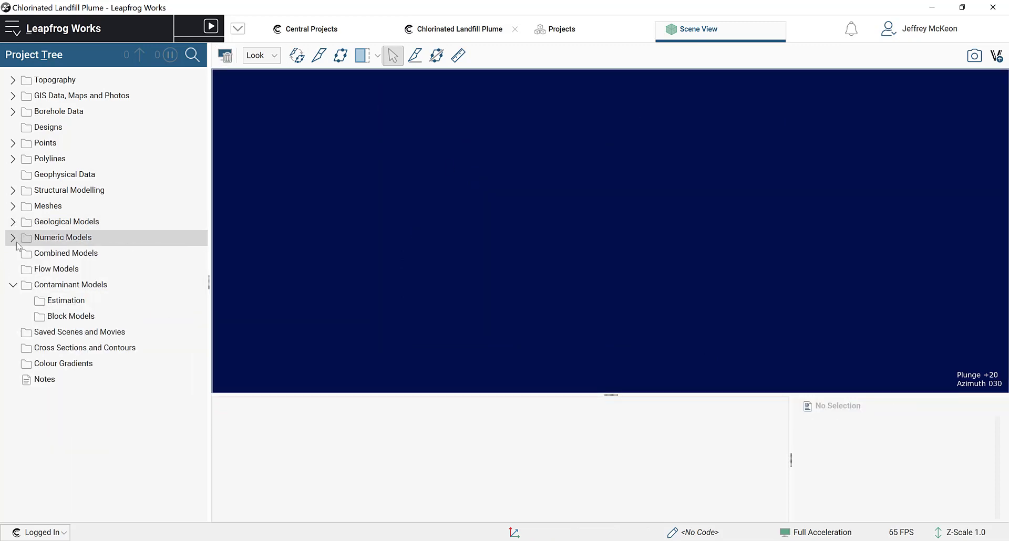
- Expand Numeric Models and review the components and output volumes of the anisotropic and isotropic interpolants, leaving the isotropic one collapsed
left_click(13, 238)
left_click(26, 253)
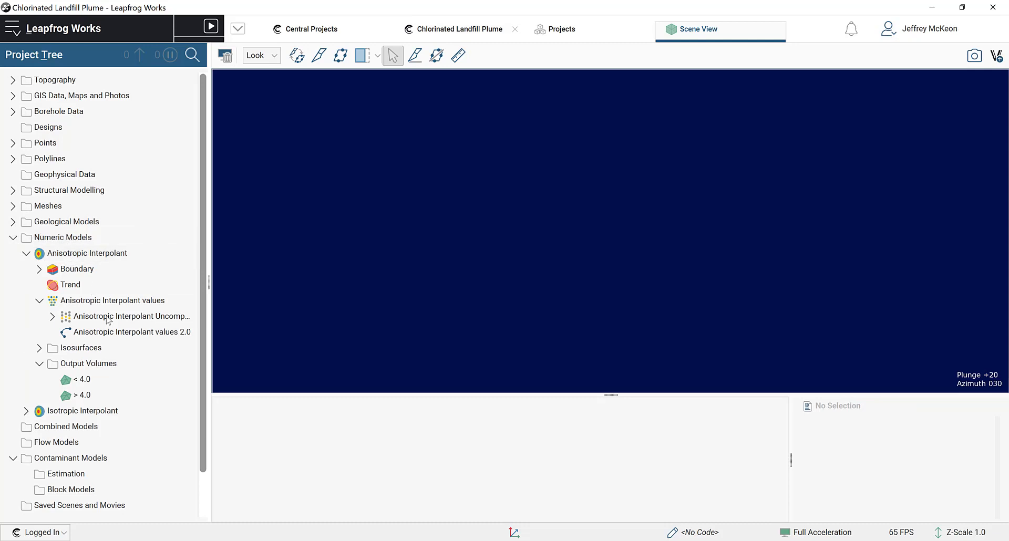
left_click(26, 412)
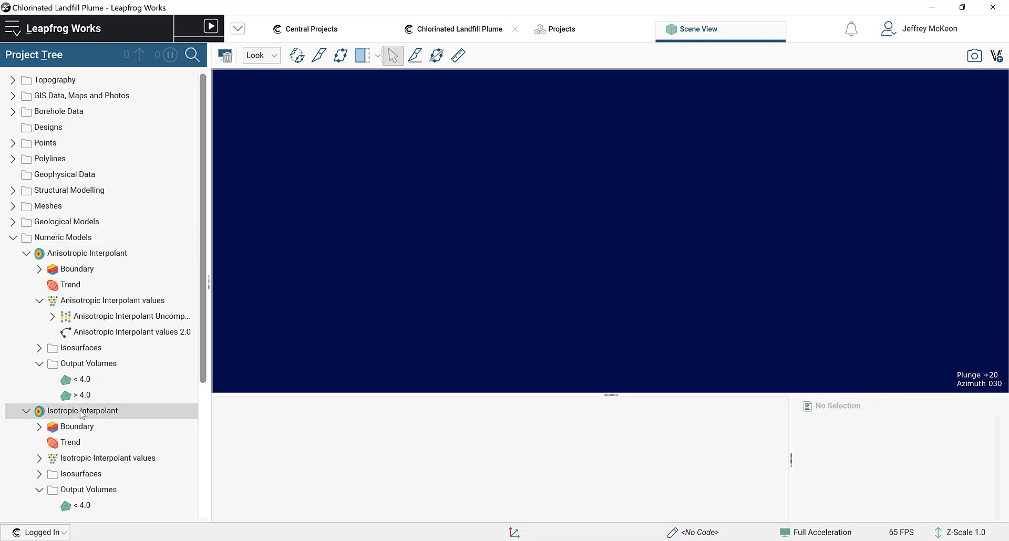
scroll(116, 399, "down", 1)
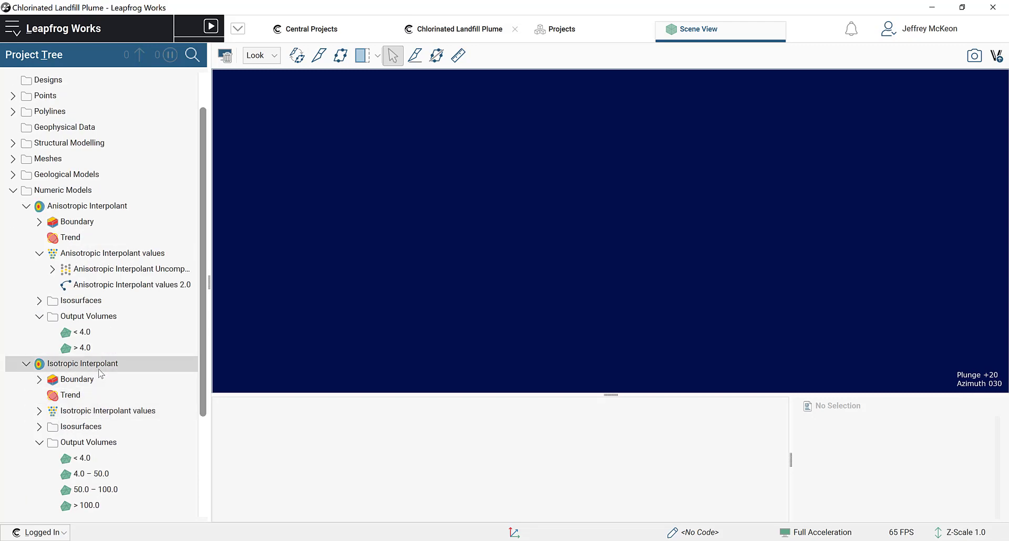
left_click(26, 364)
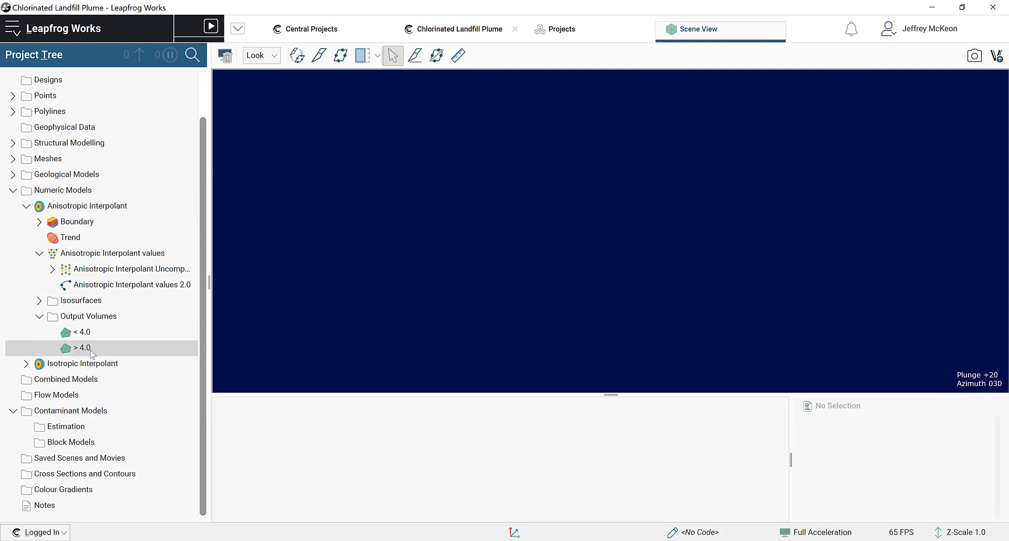
- Display the Anisotropic Interpolant's > 4.0 output volume and view the plume from above
left_click_drag(90, 353, 450, 281)
left_click_drag(622, 283, 448, 327)
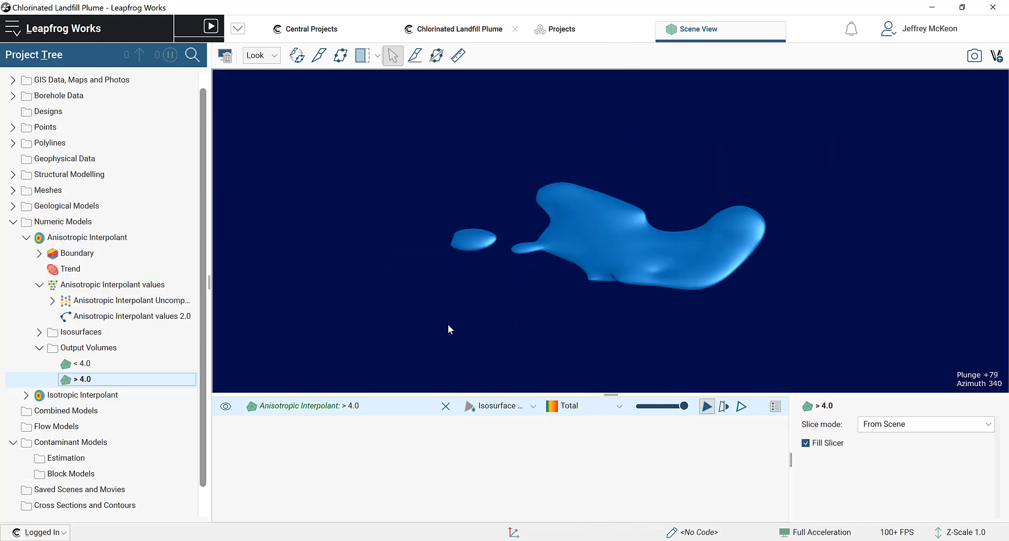